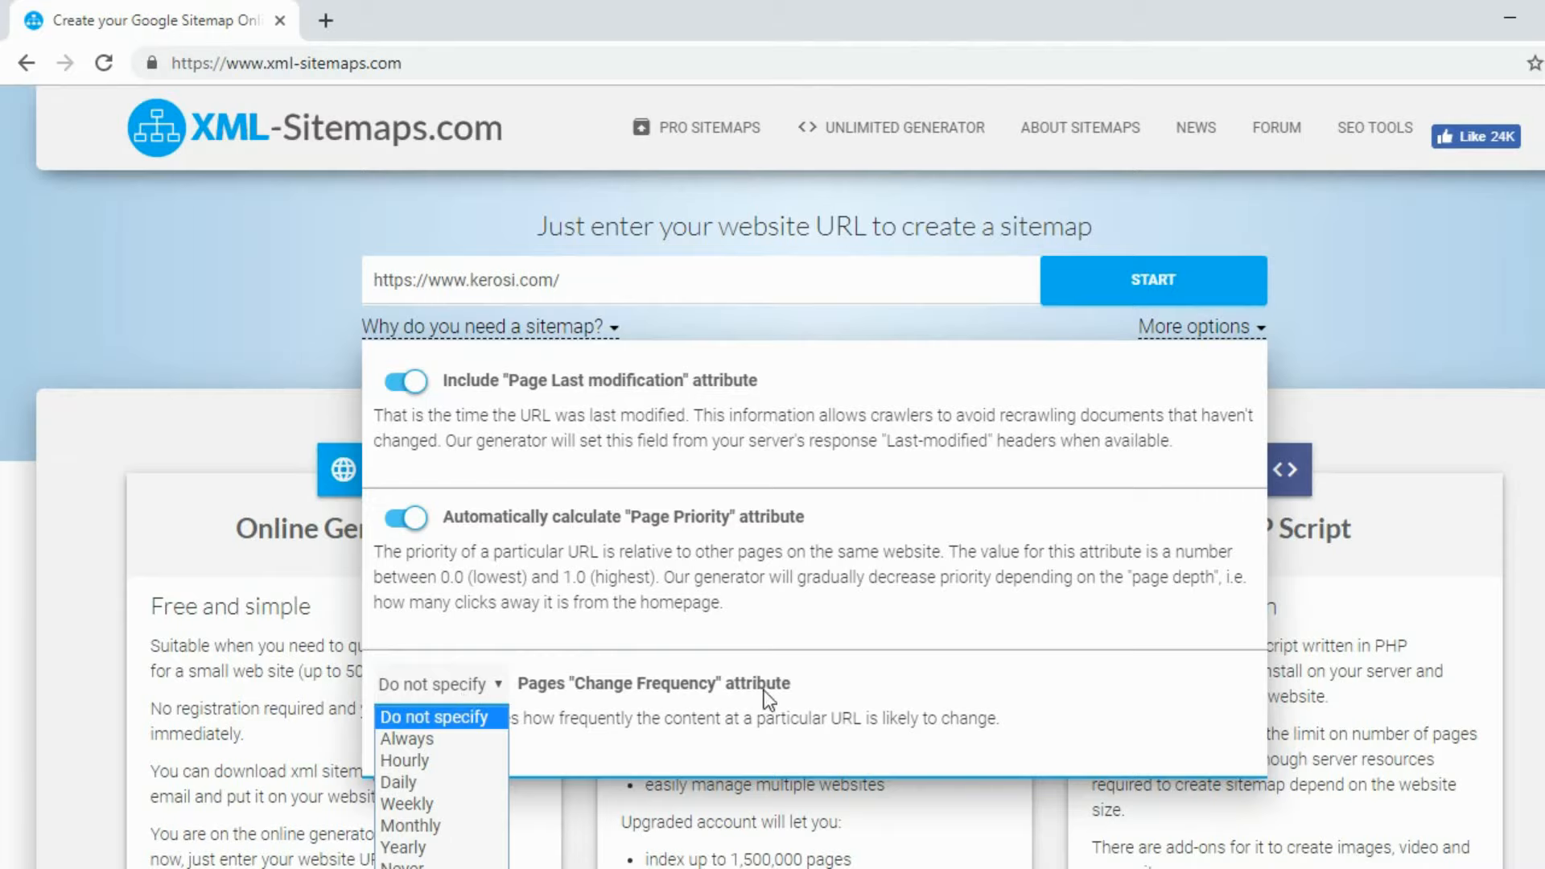
Set the pages' "Change Frequency" attribute to Daily in the sitemap options.
{"action": "left_click", "coordinate": [795, 684]}
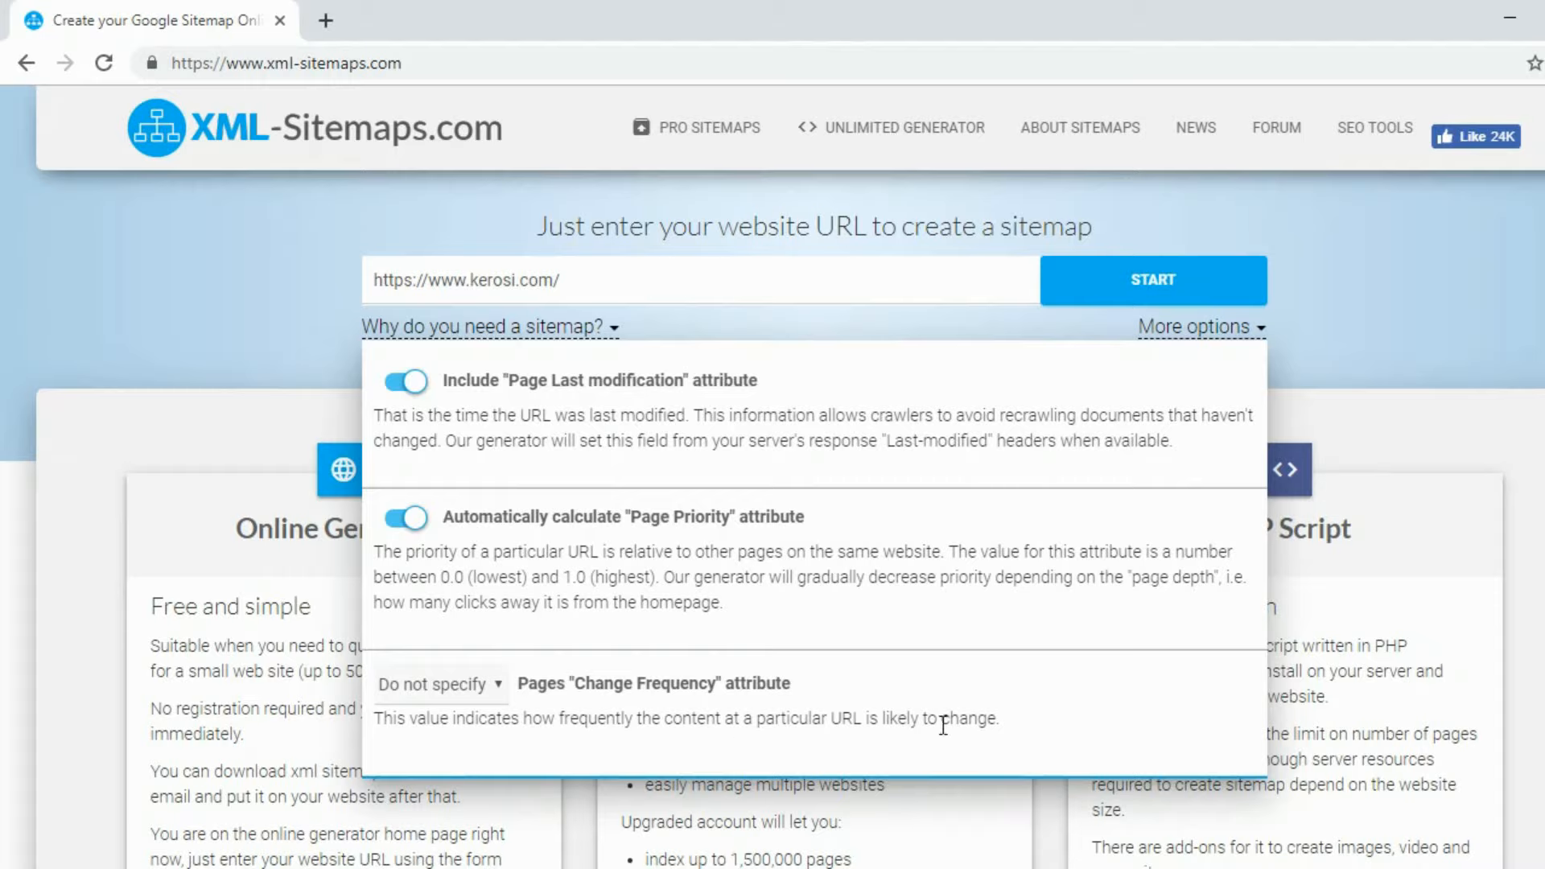
{"action": "left_click", "coordinate": [499, 686]}
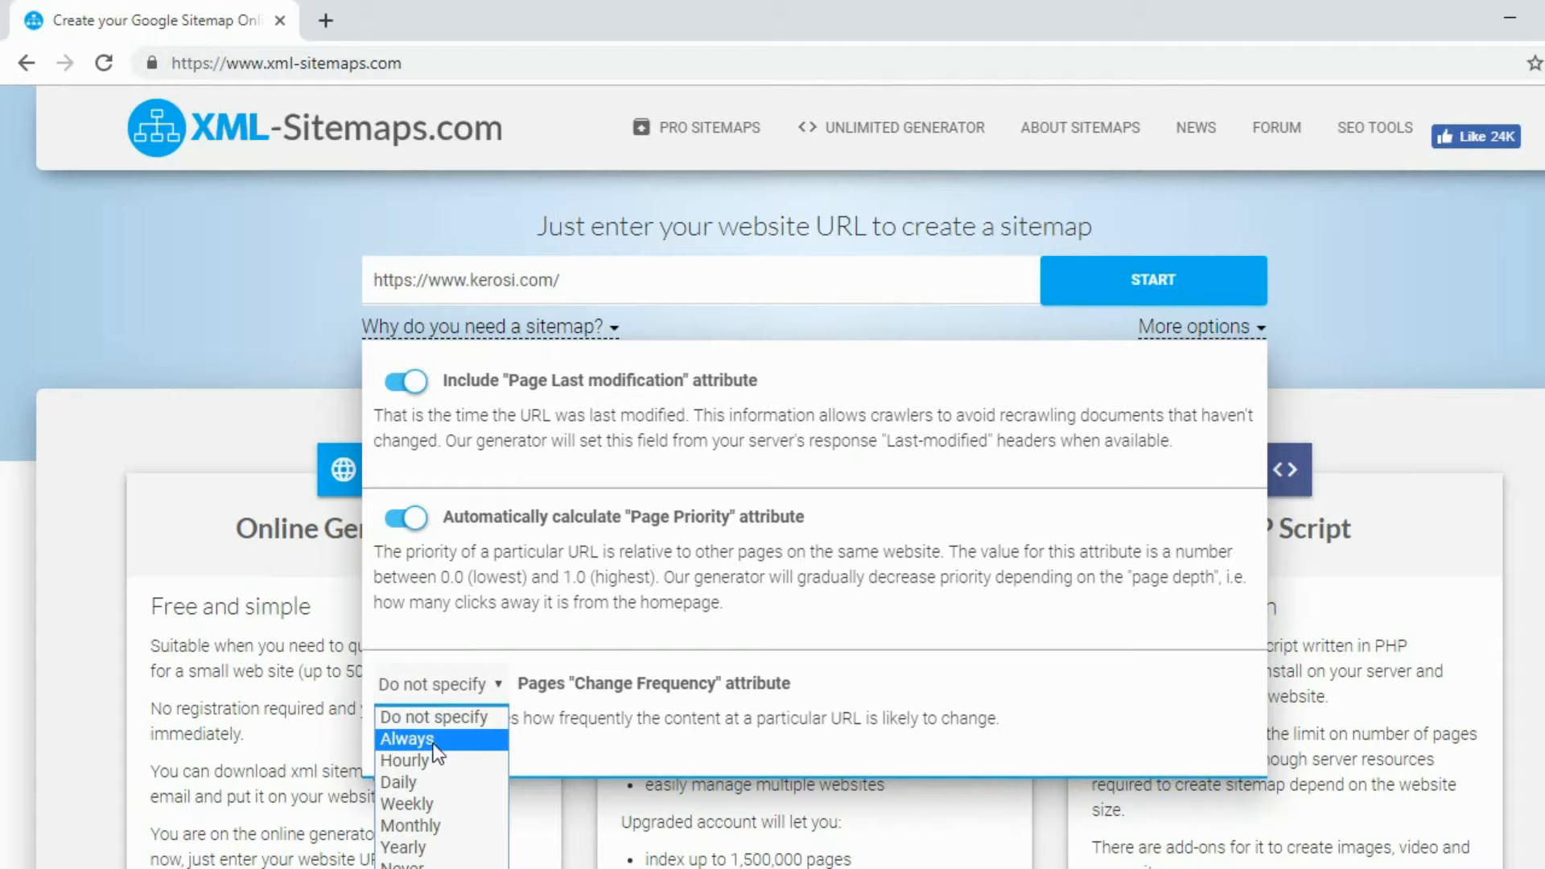
{"action": "left_click", "coordinate": [414, 783]}
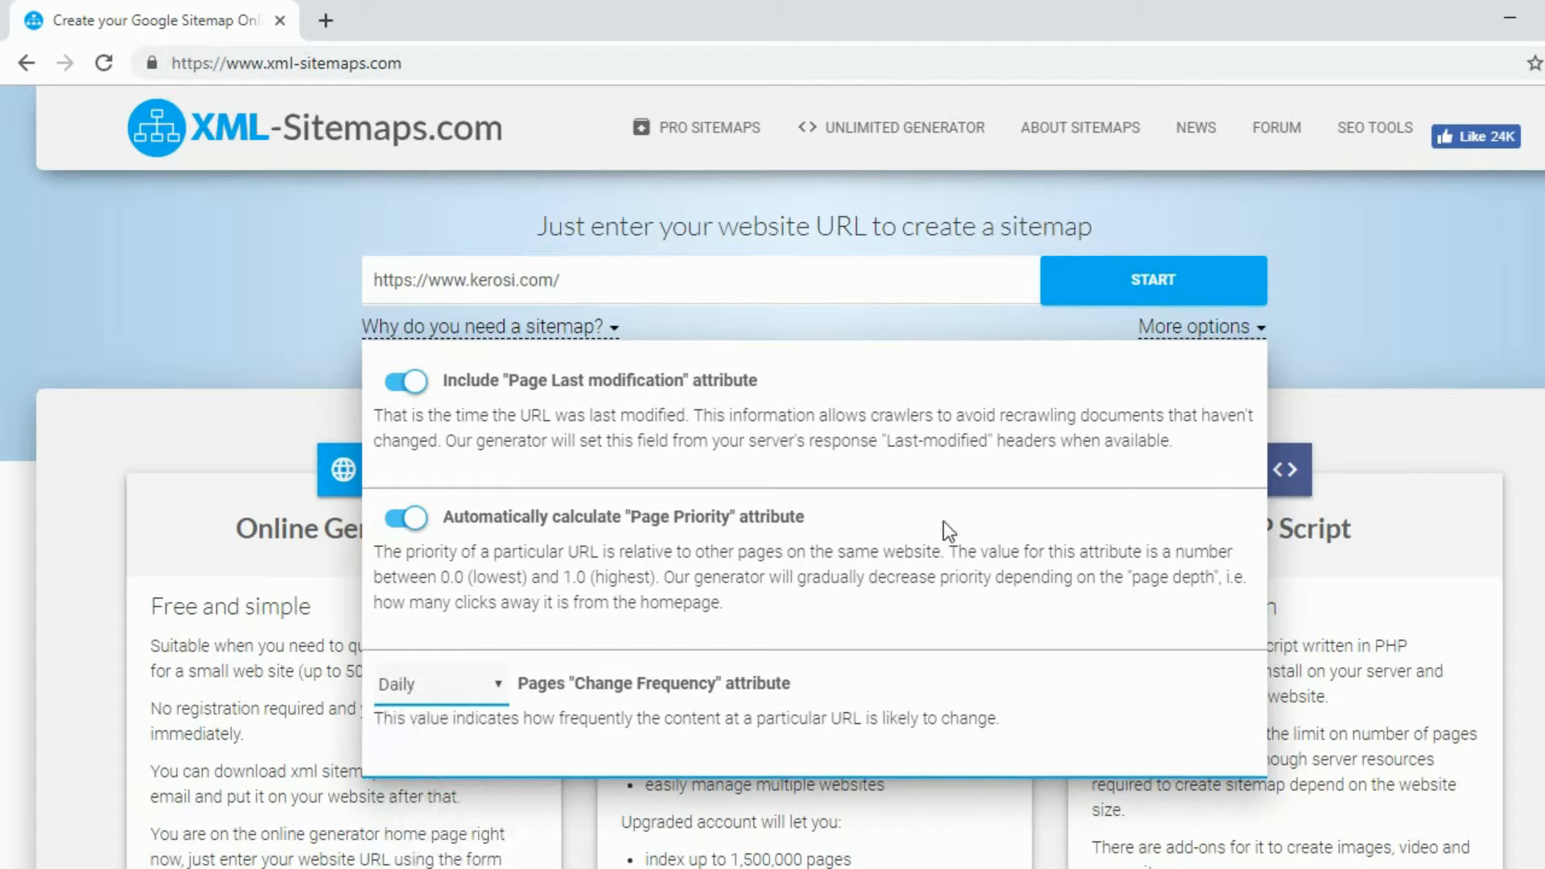
Load kerosi.com in a new browser tab and clear the website URL field on the sitemap generator page.
{"action": "left_click", "coordinate": [700, 281]}
{"action": "left_click_drag", "start_coordinate": [573, 281], "coordinate": [373, 276]}
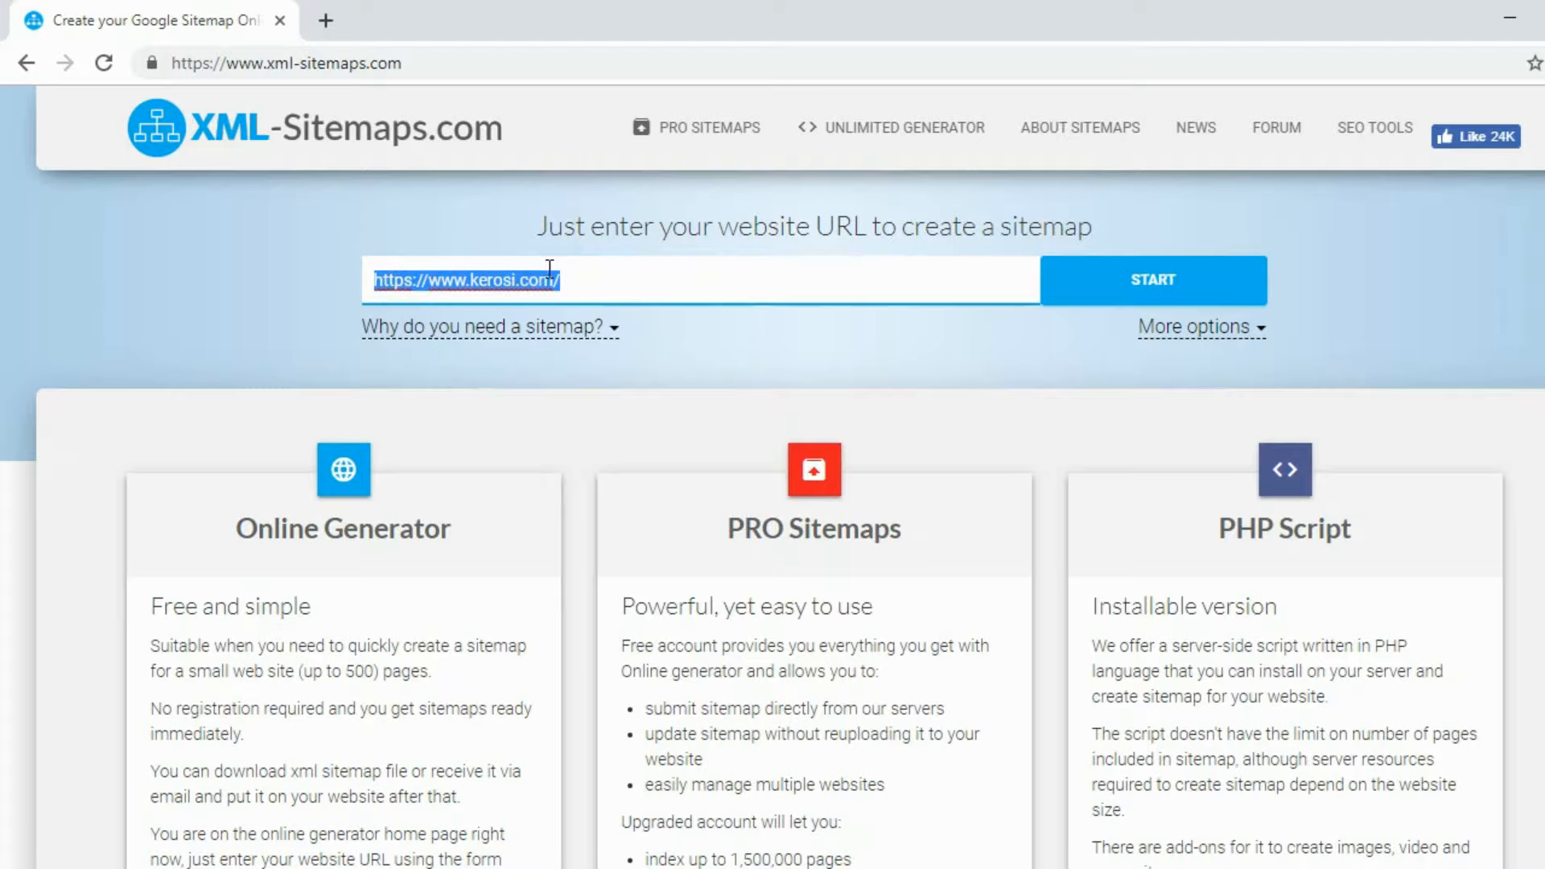
{"action": "left_click", "coordinate": [318, 24]}
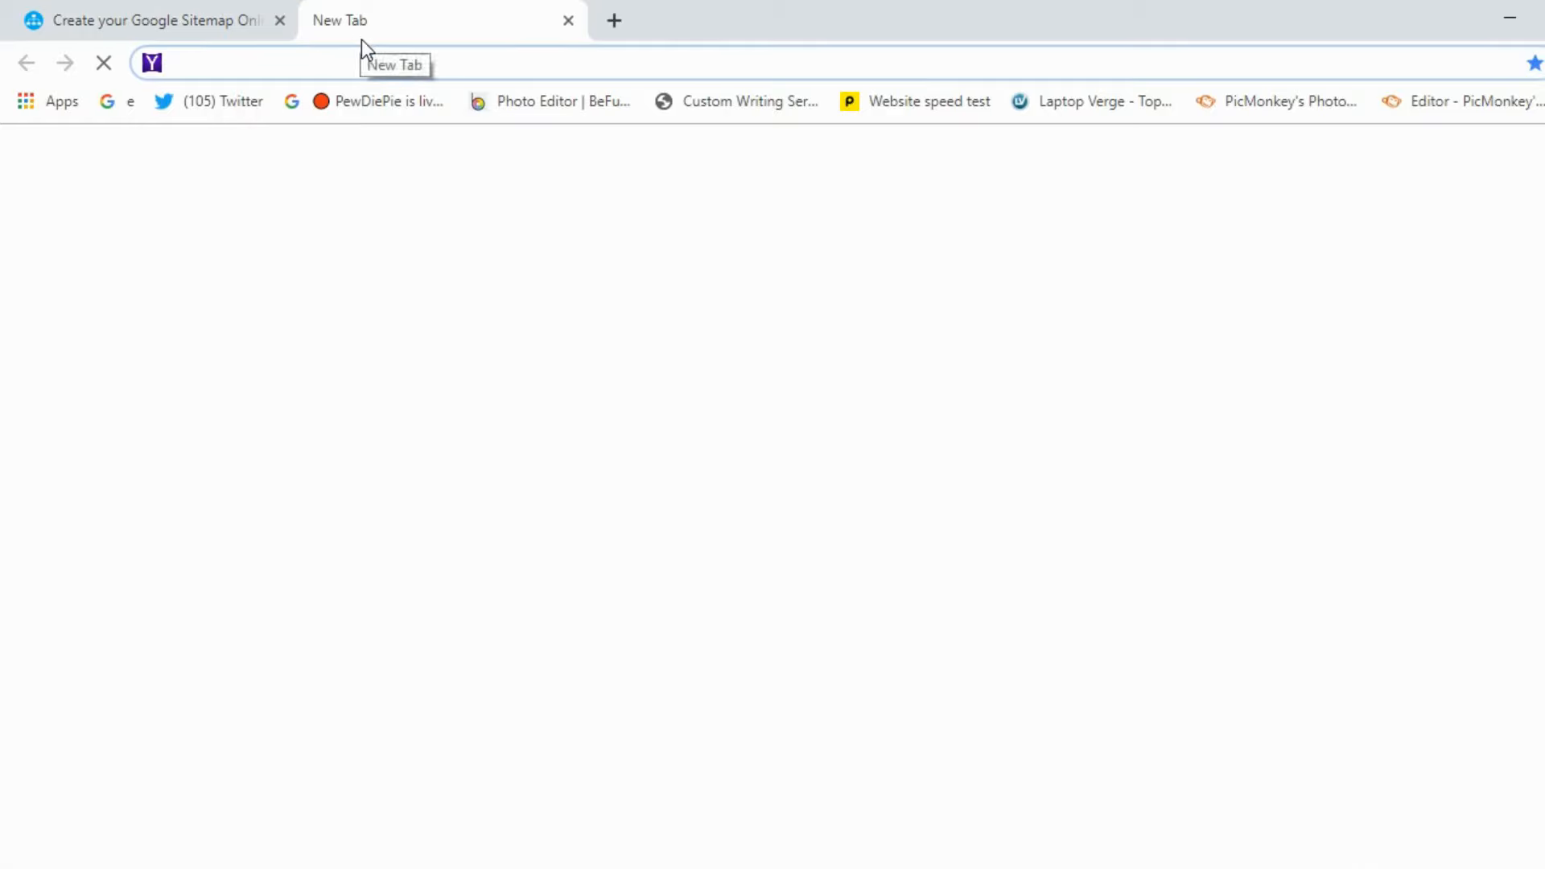
{"action": "type", "text": "kerosi.com"}
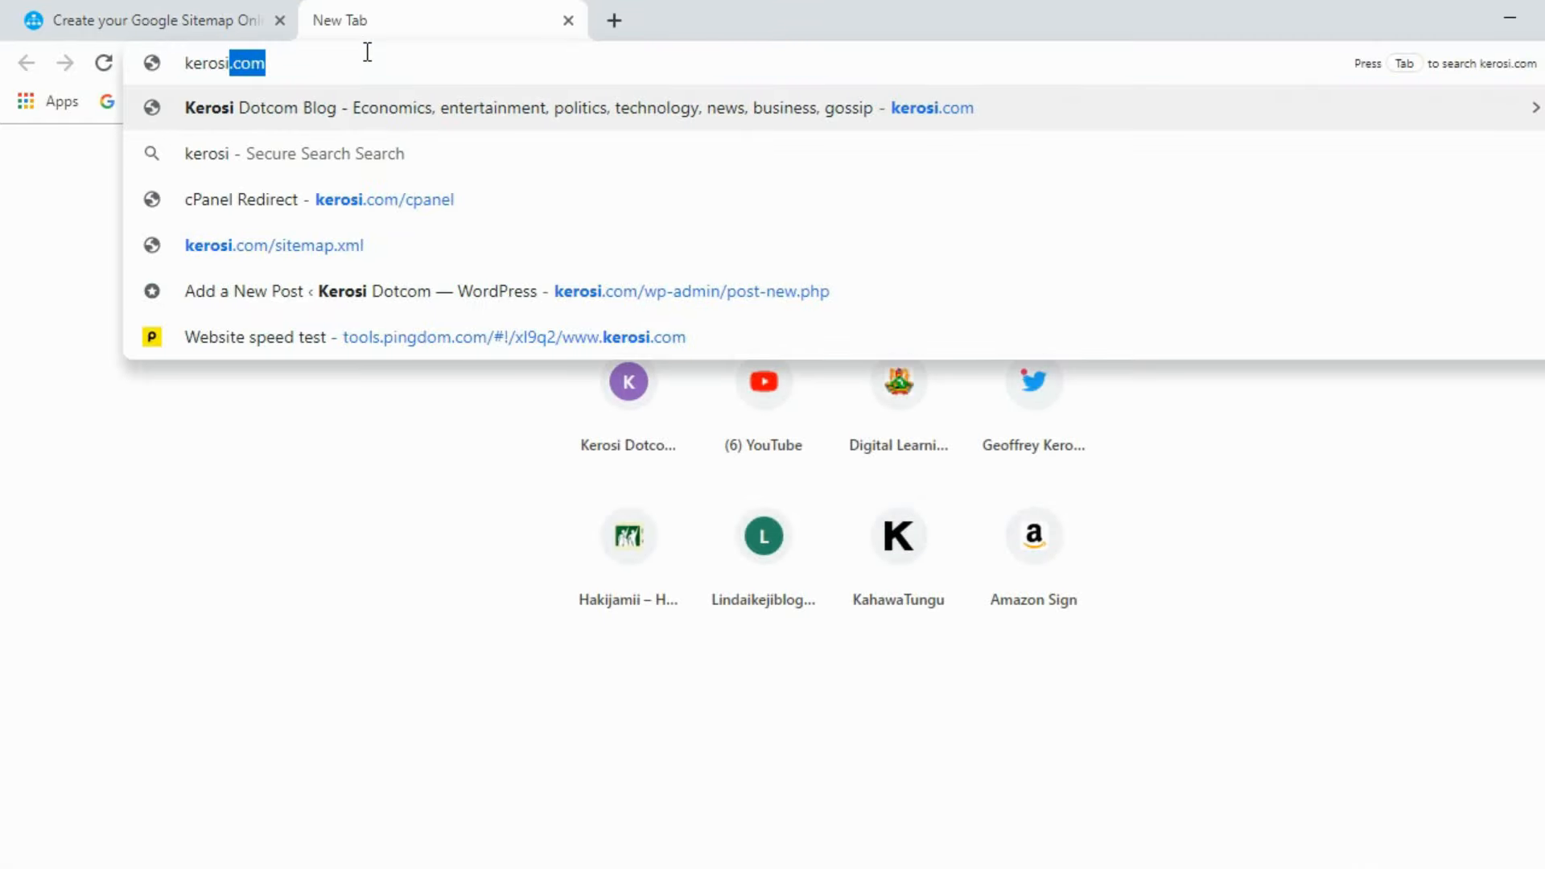
{"action": "key", "text": "Return"}
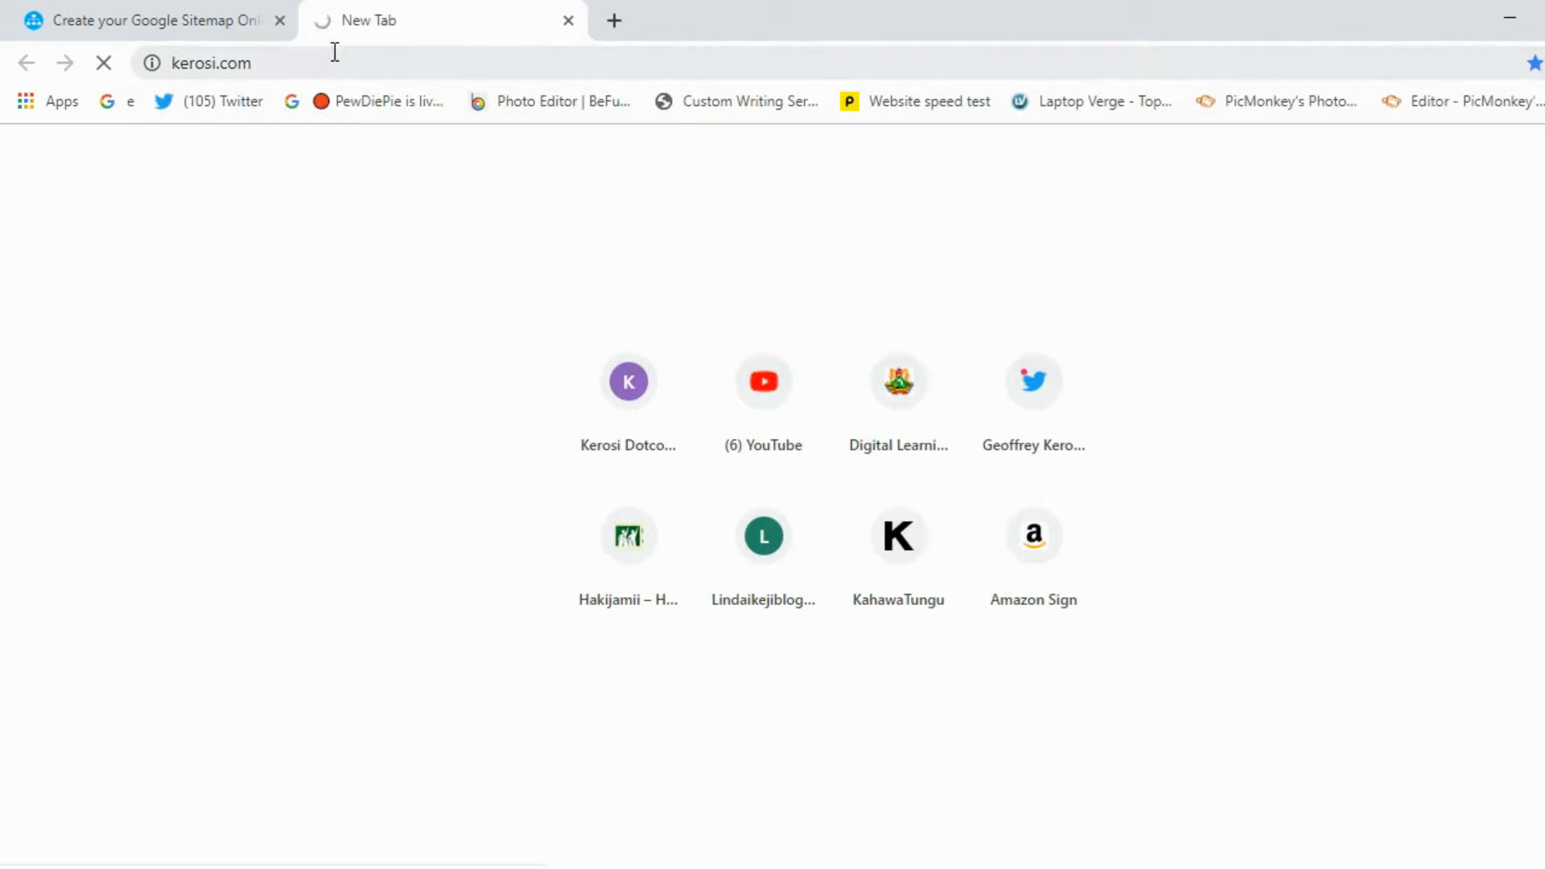
{"action": "left_click", "coordinate": [223, 6]}
{"action": "left_click", "coordinate": [353, 18]}
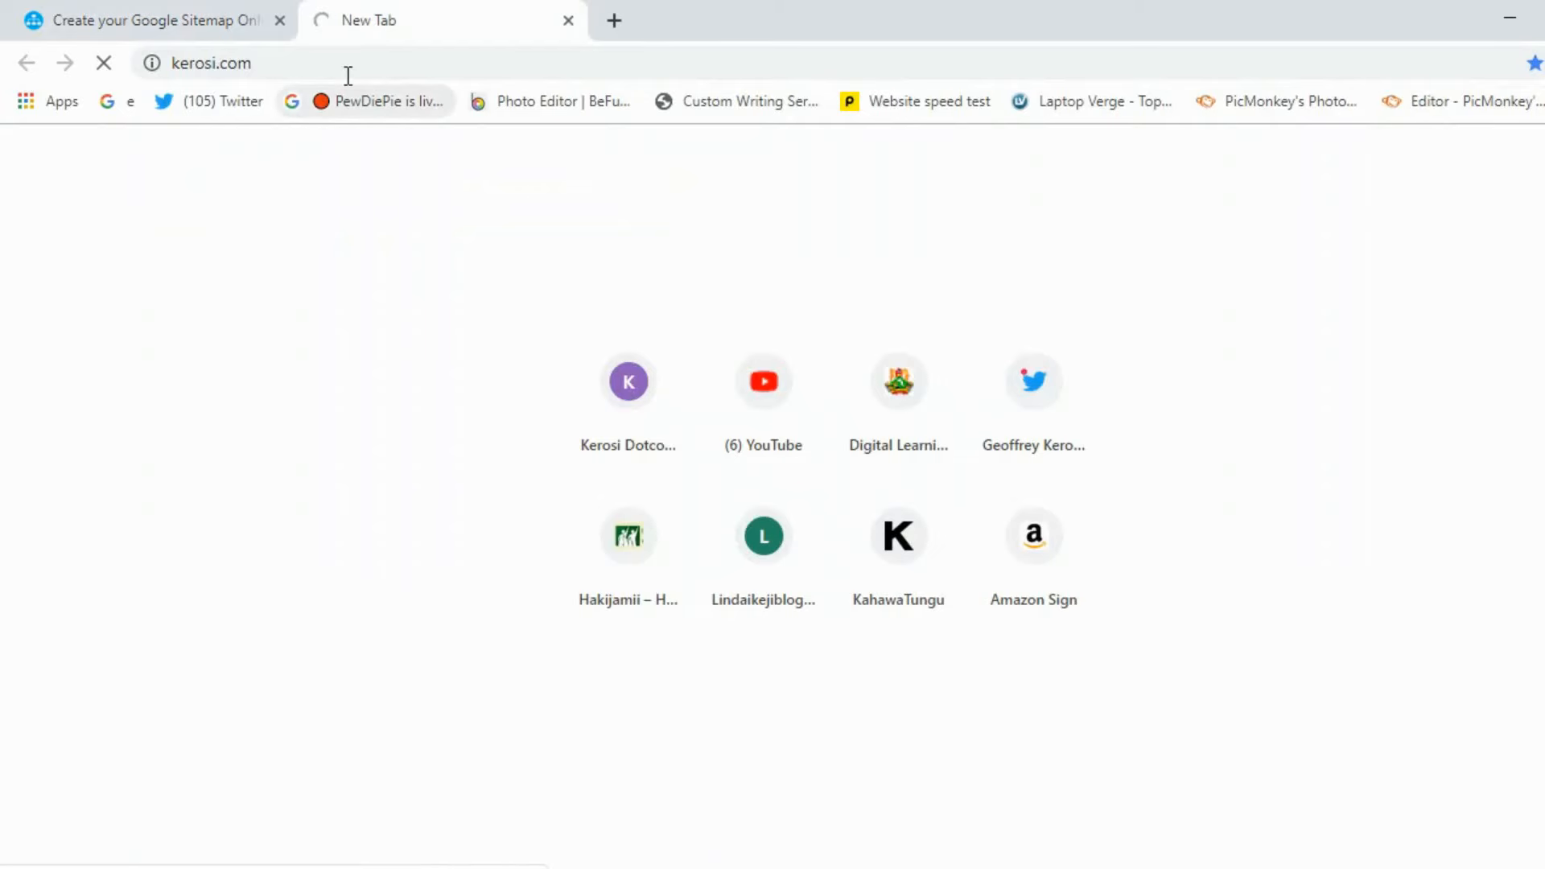
{"action": "left_click", "coordinate": [246, 23]}
{"action": "key", "text": "BackSpace"}
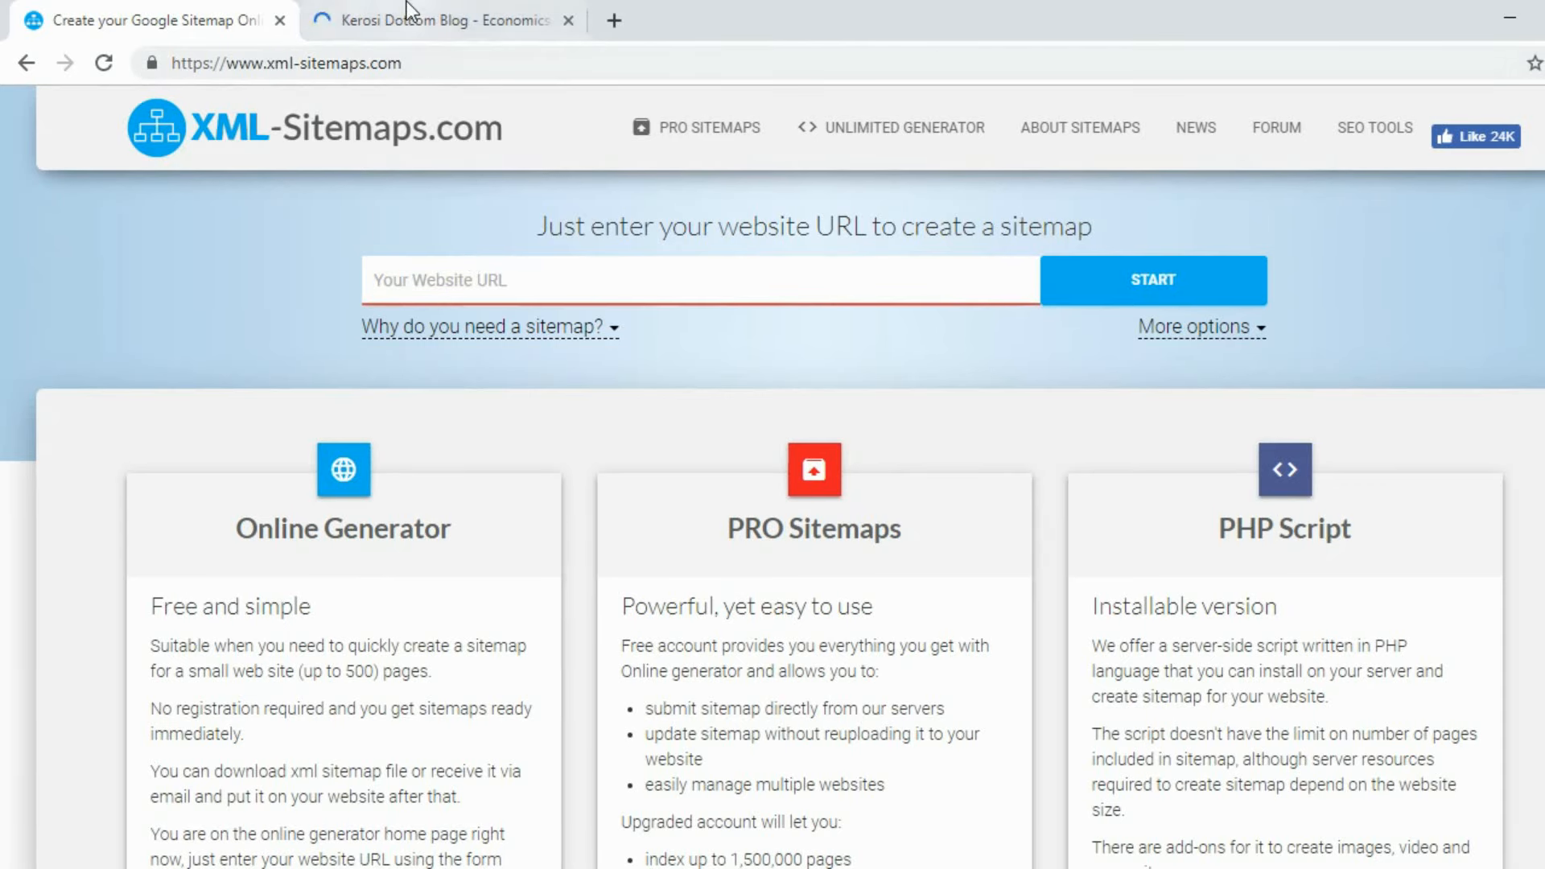
{"action": "left_click", "coordinate": [409, 3]}
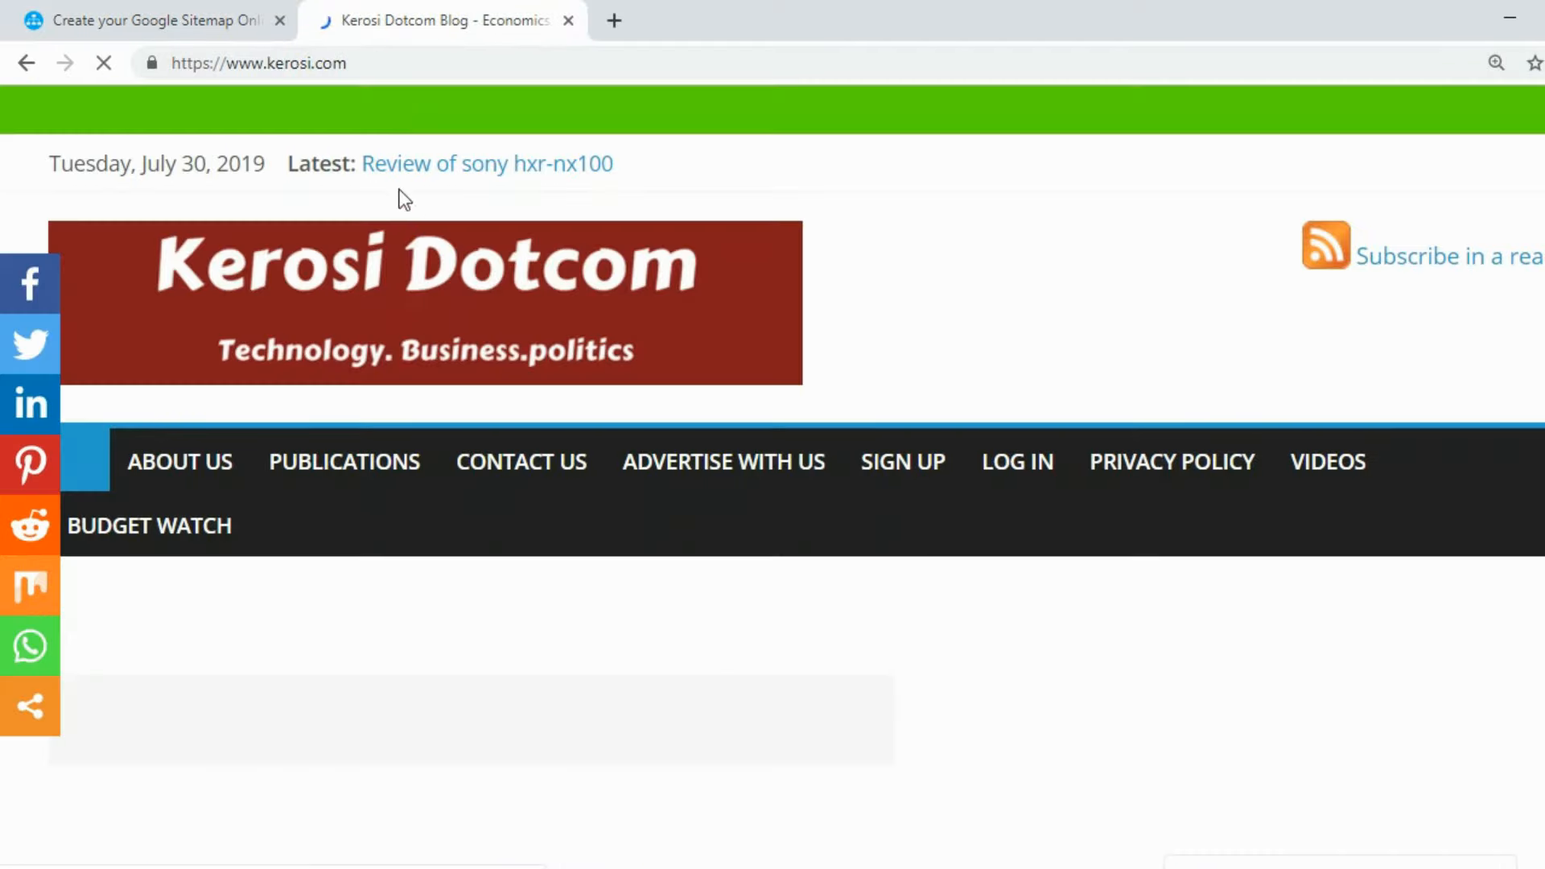
{"action": "scroll", "coordinate": [578, 409], "scroll_direction": "down", "scroll_amount": 4}
{"action": "scroll", "coordinate": [593, 435], "scroll_direction": "up", "scroll_amount": 4}
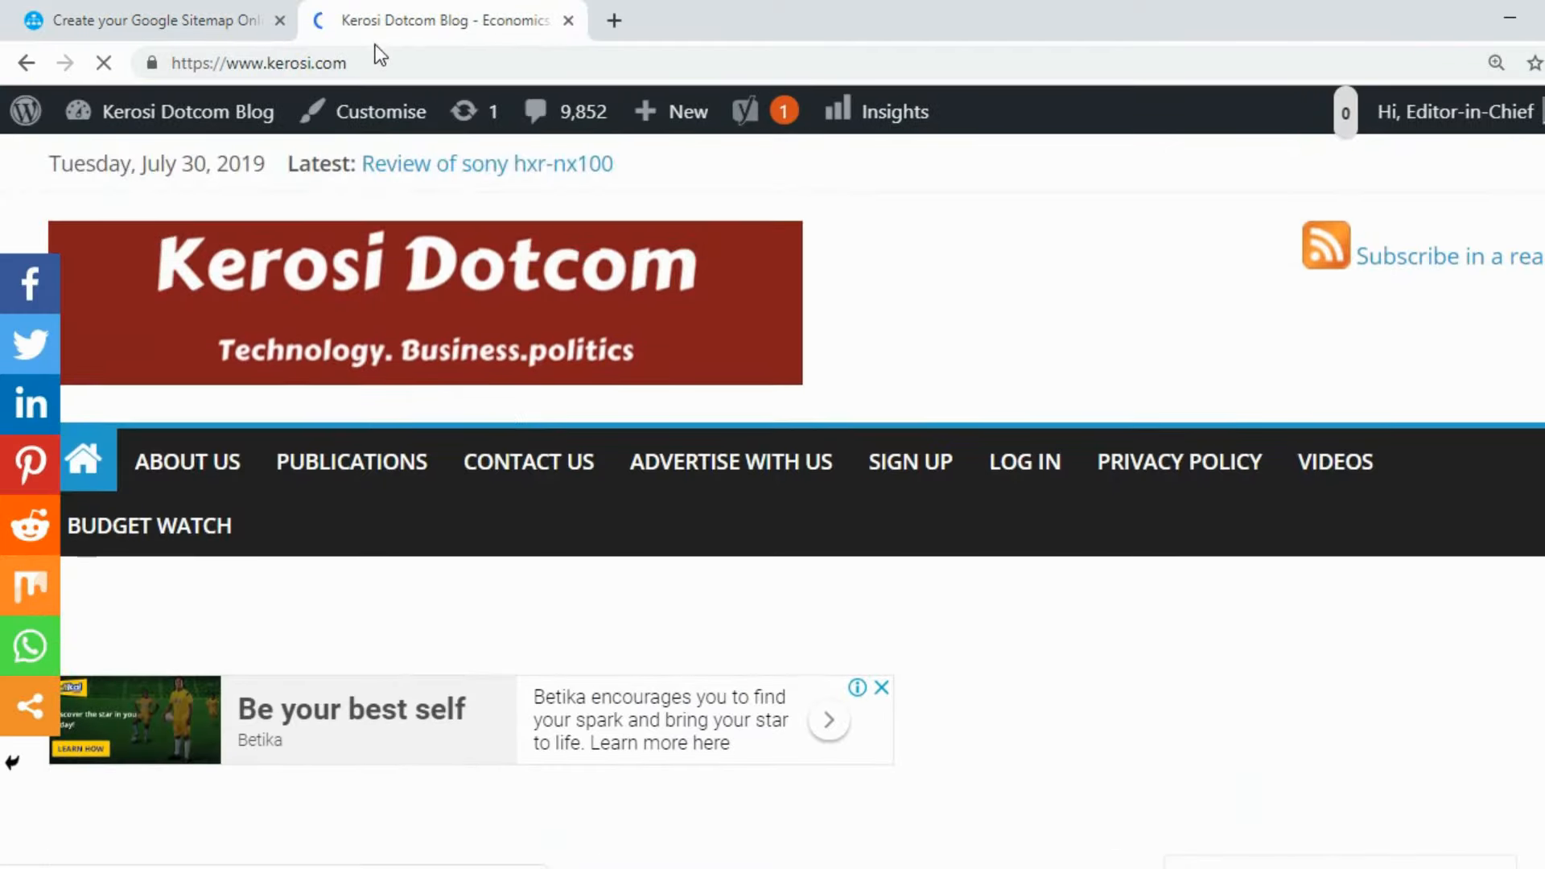
{"action": "left_click", "coordinate": [349, 64]}
{"action": "right_click", "coordinate": [284, 57]}
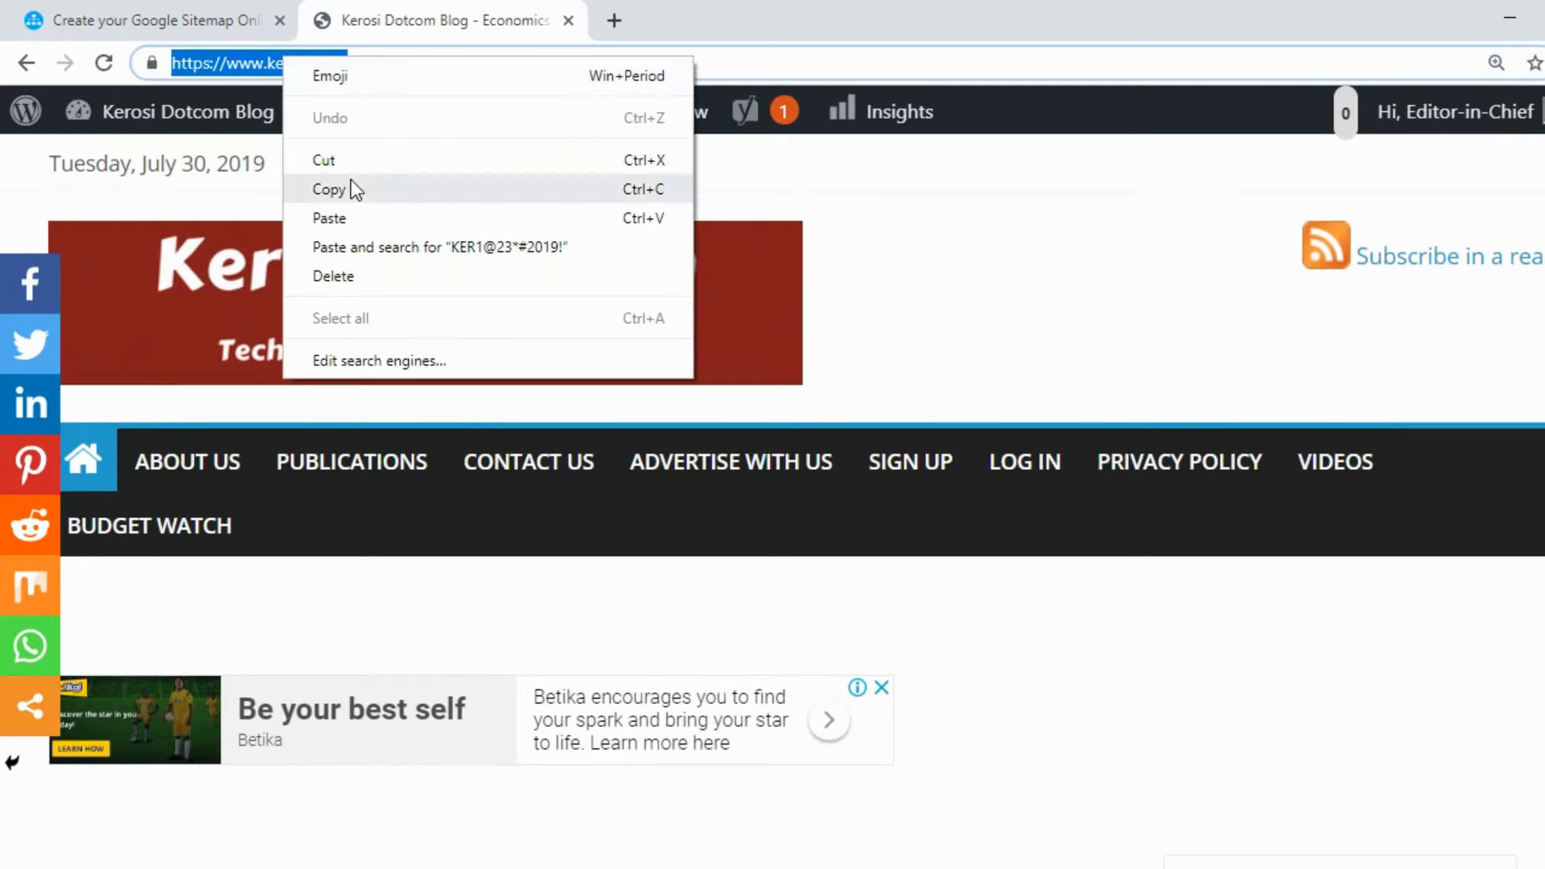
{"action": "left_click", "coordinate": [351, 181]}
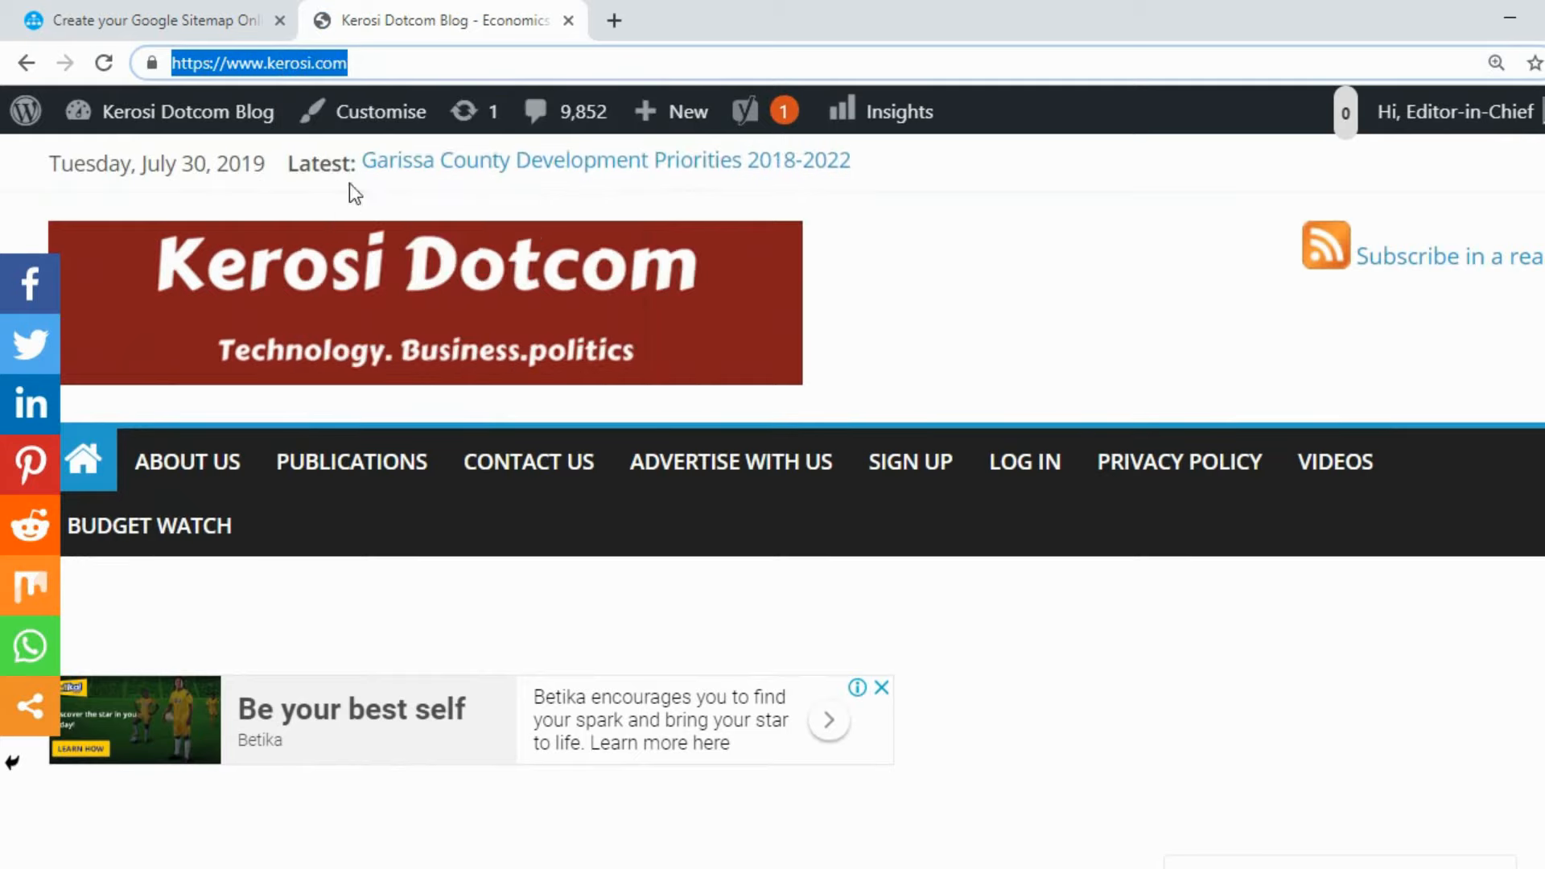
{"action": "middle_click", "coordinate": [471, 21]}
{"action": "left_click", "coordinate": [518, 278]}
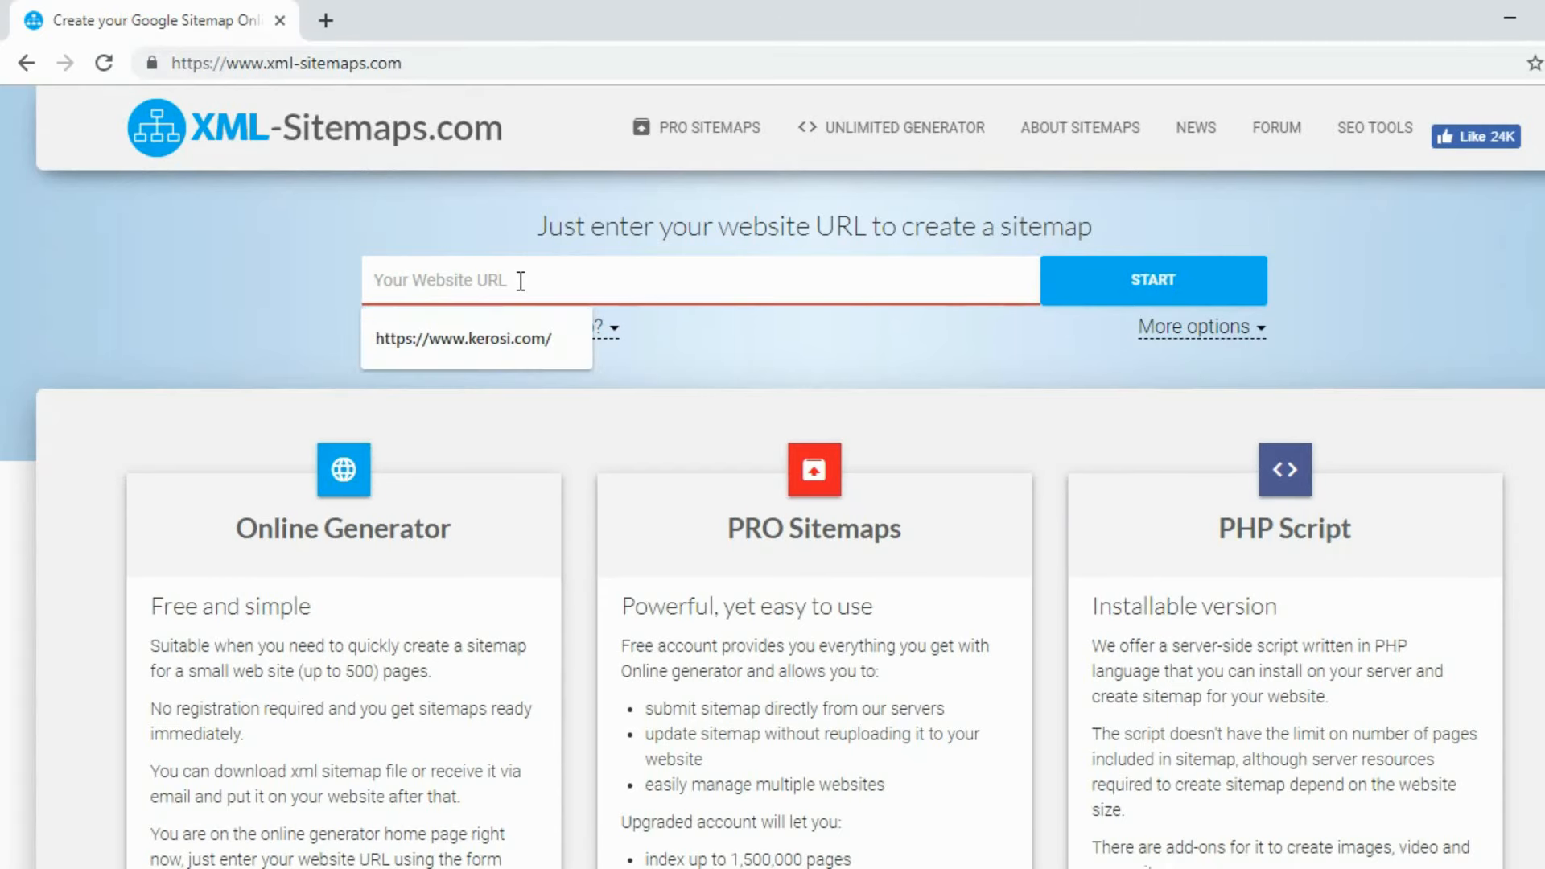
{"action": "right_click", "coordinate": [519, 281]}
{"action": "left_click", "coordinate": [591, 464]}
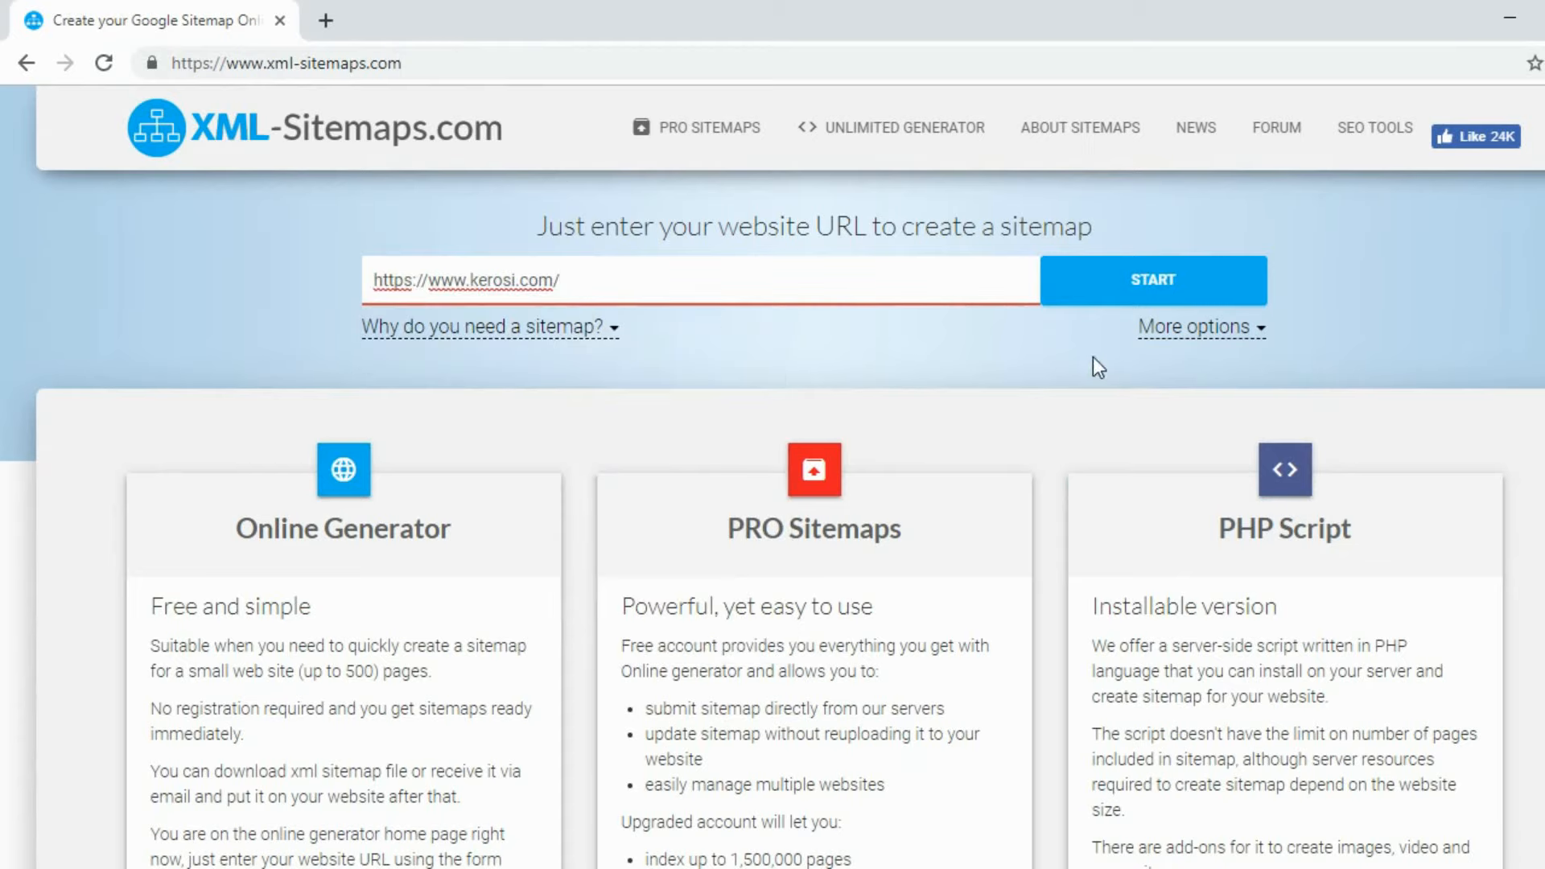
Select Daily as the "Change Frequency" in the additional sitemap options and start generating the sitemap.
{"action": "left_click", "coordinate": [1197, 343]}
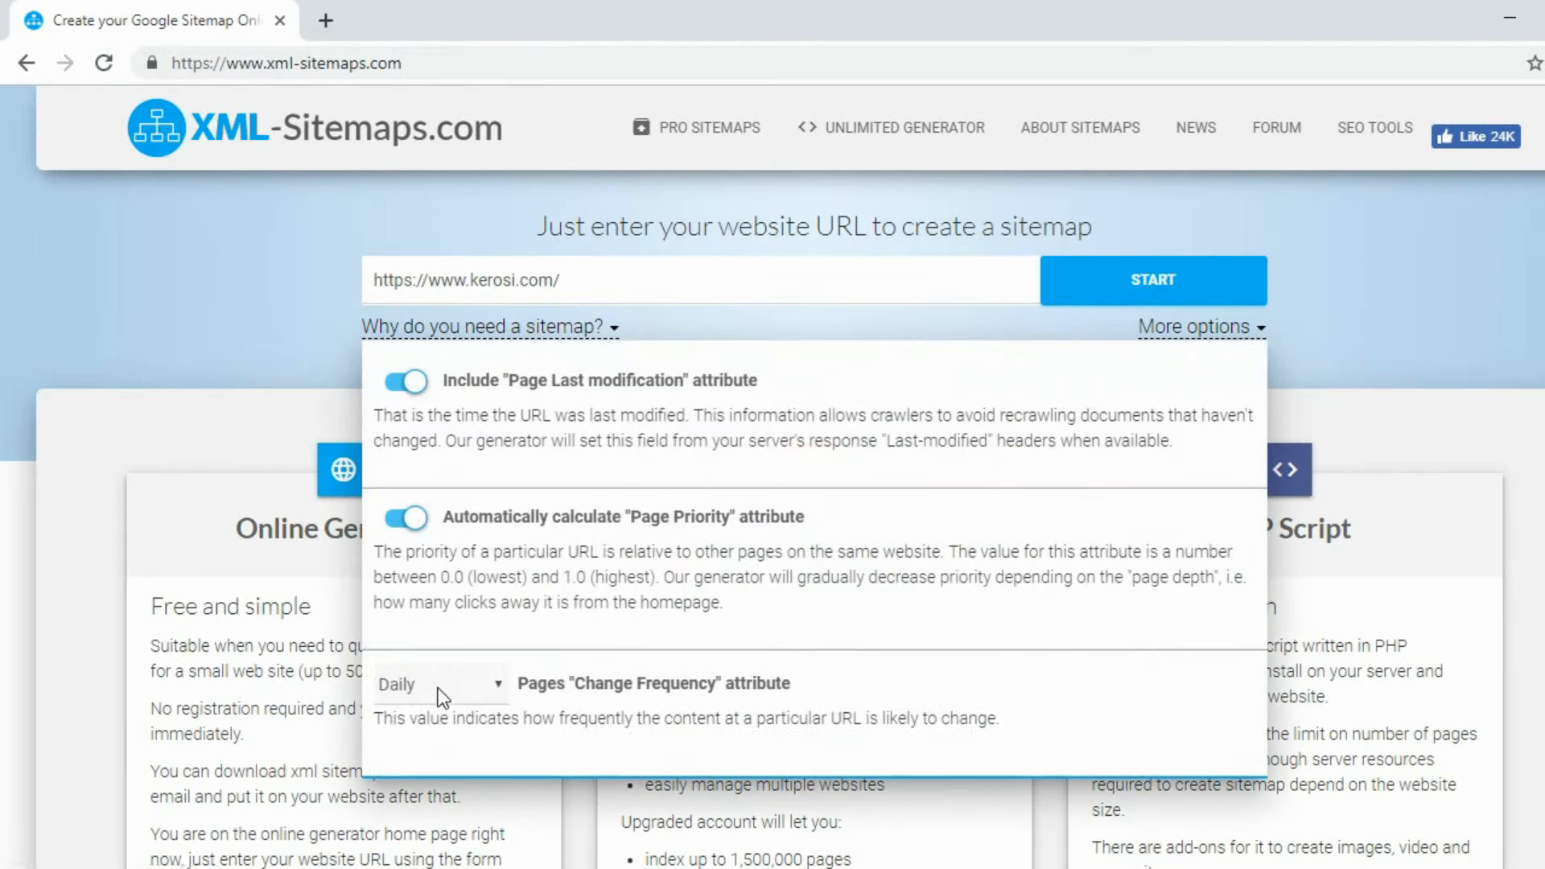
{"action": "left_click", "coordinate": [481, 697]}
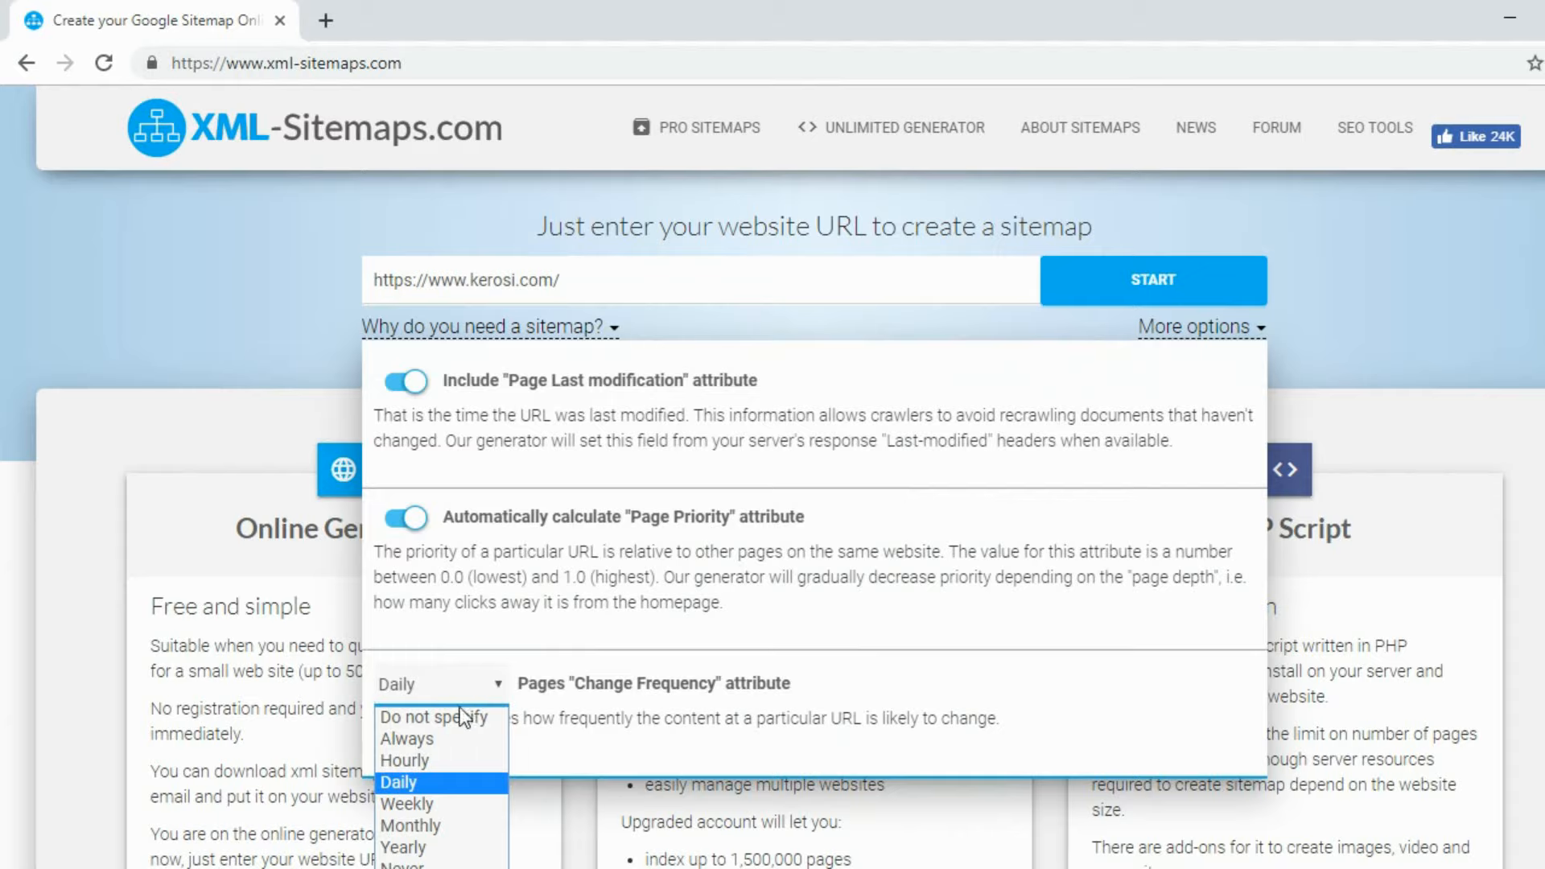
{"action": "left_click", "coordinate": [419, 785]}
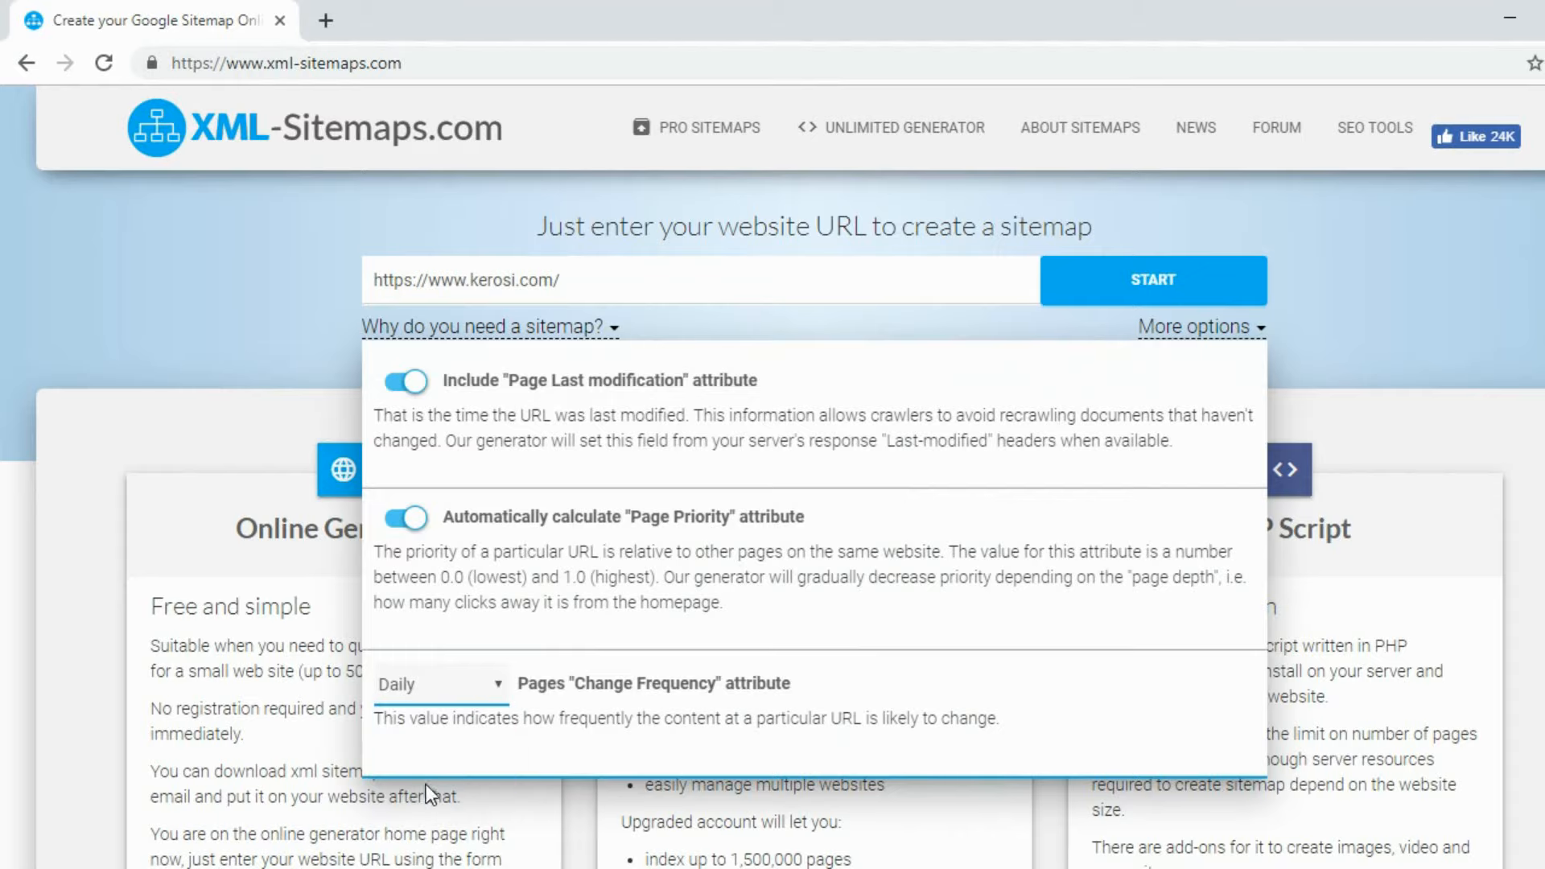
{"action": "left_click", "coordinate": [1091, 300]}
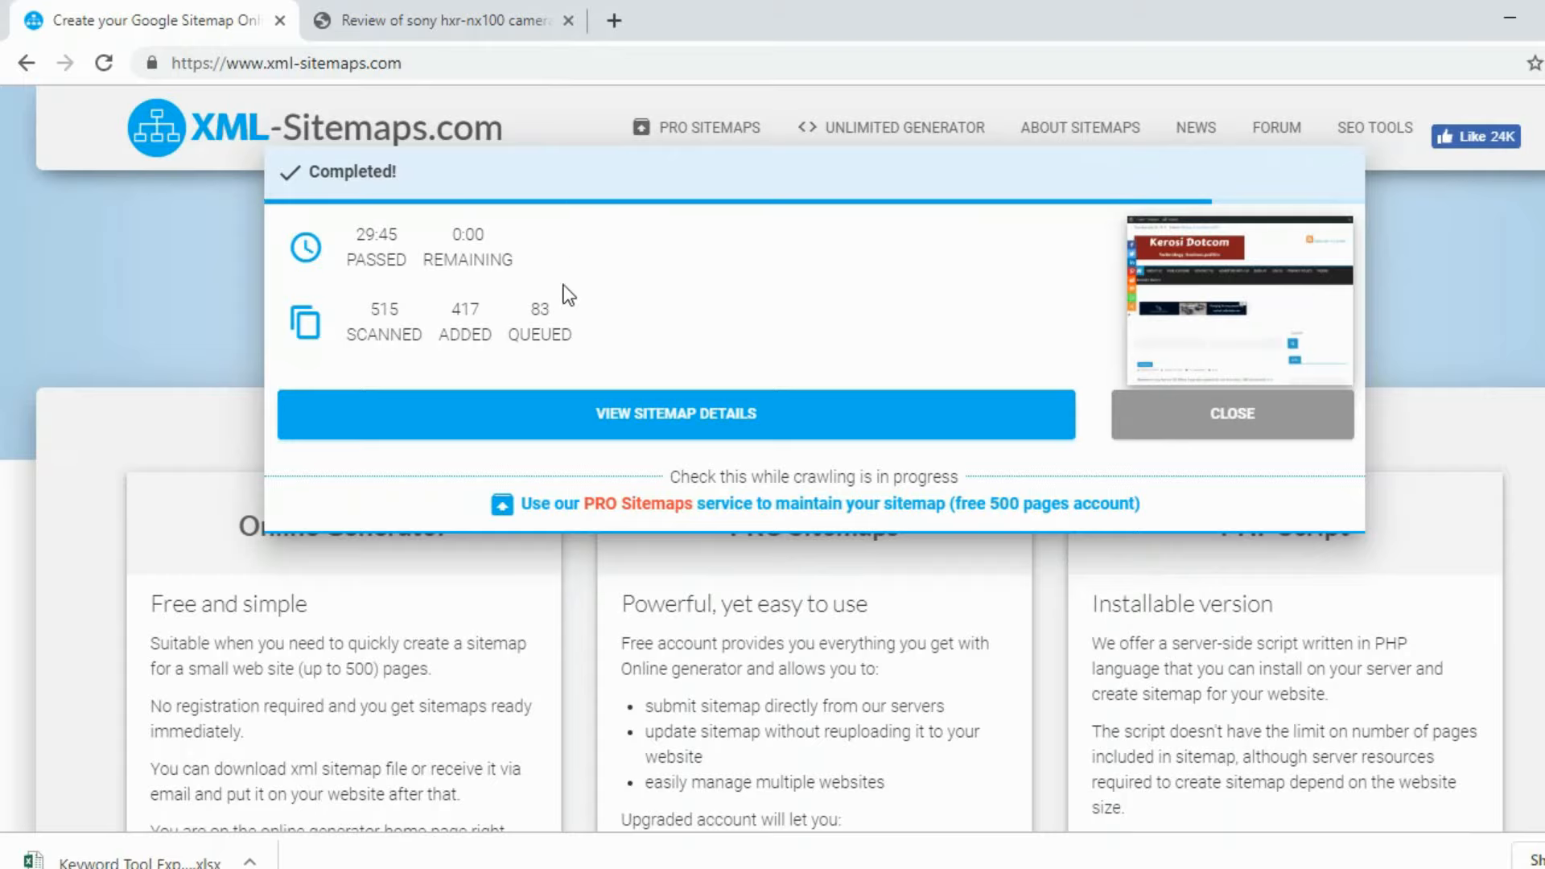
Open the completed sitemap's details page and look over the XML file download and follow-up instructions.
{"action": "left_click", "coordinate": [684, 426]}
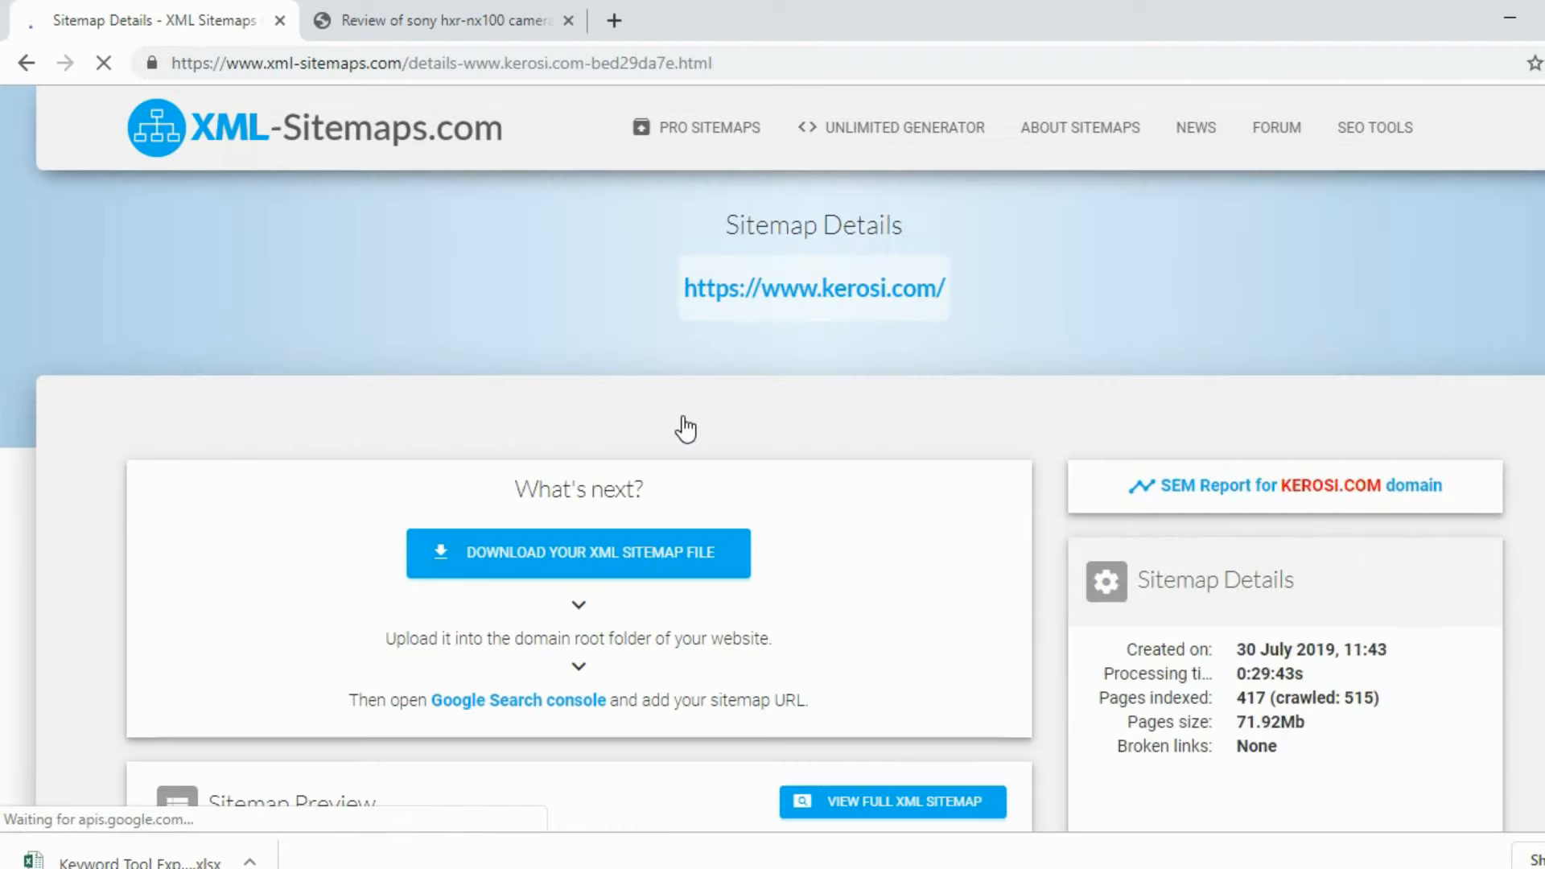
{"action": "scroll", "coordinate": [843, 483], "scroll_direction": "down", "scroll_amount": 2}
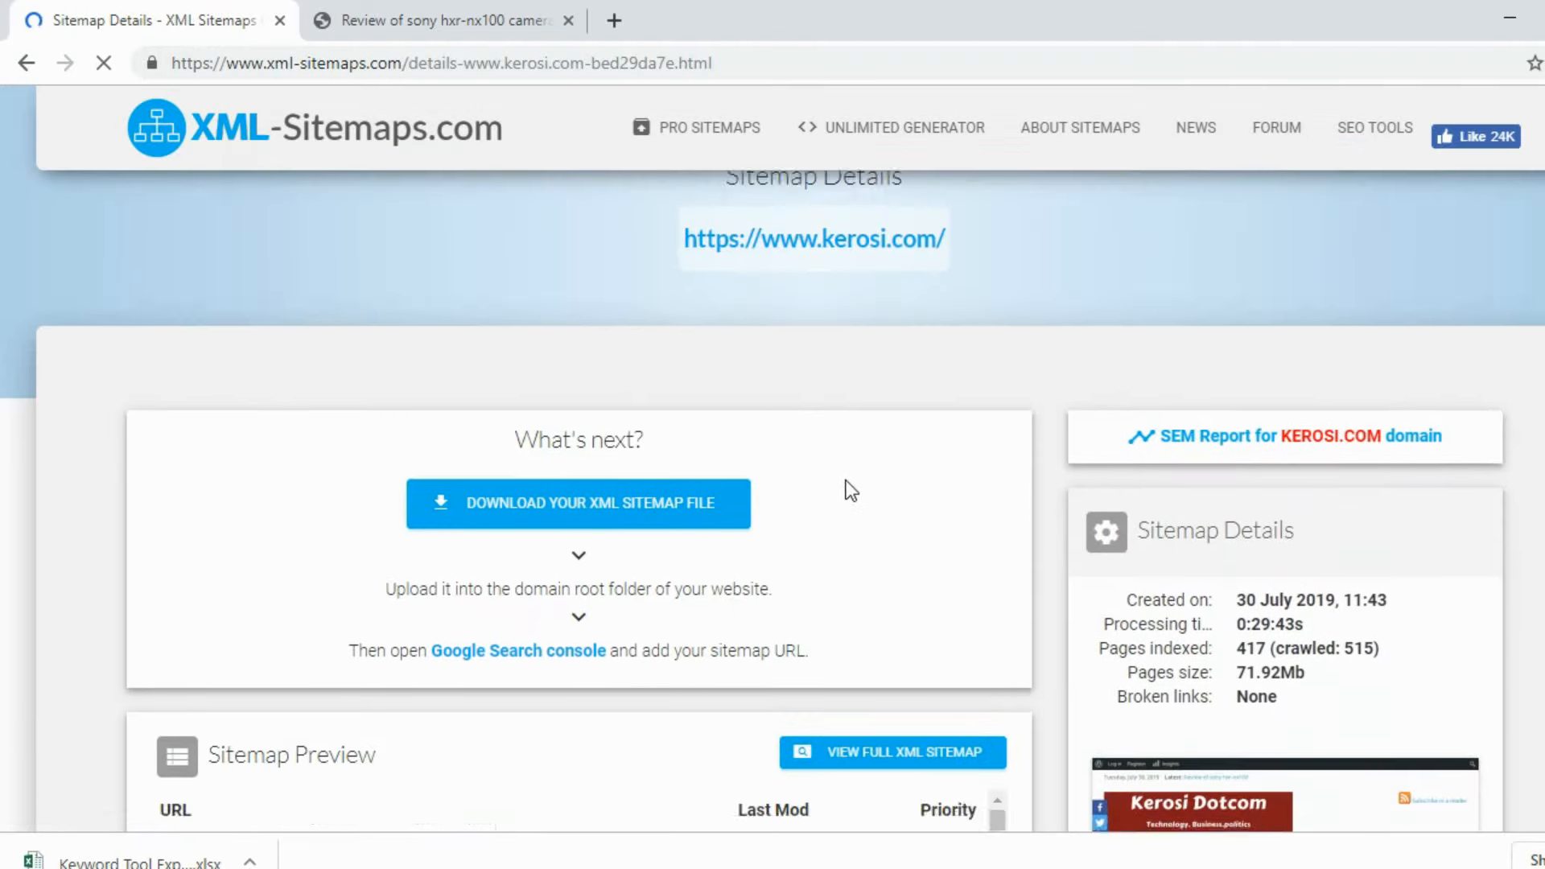
{"action": "scroll", "coordinate": [843, 483], "scroll_direction": "up", "scroll_amount": 2}
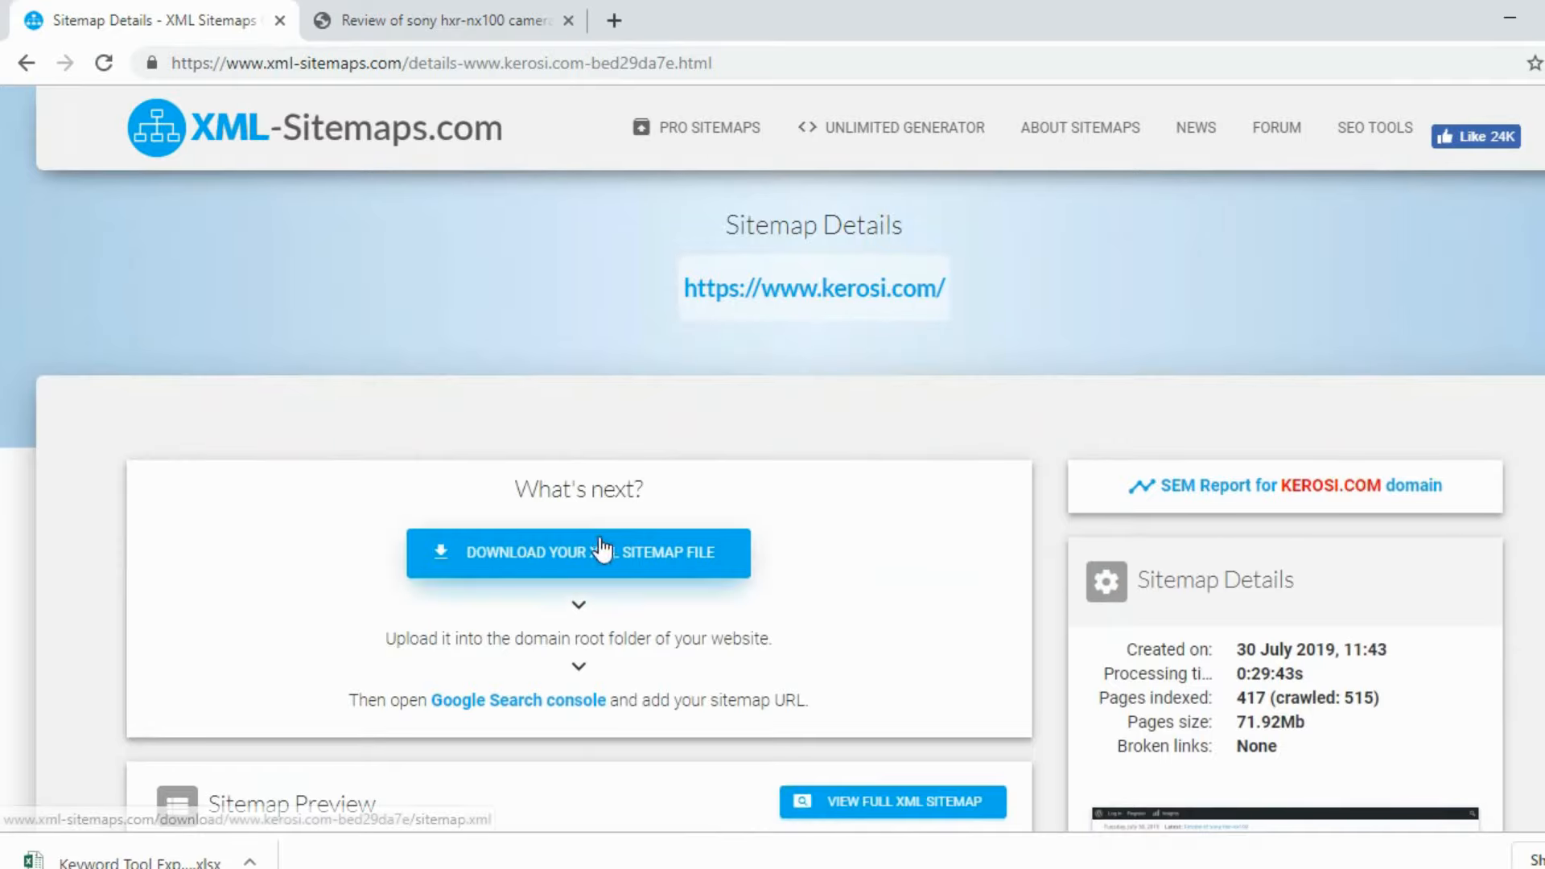
{"action": "scroll", "coordinate": [573, 557], "scroll_direction": "down", "scroll_amount": 2}
{"action": "scroll", "coordinate": [569, 564], "scroll_direction": "down", "scroll_amount": 2}
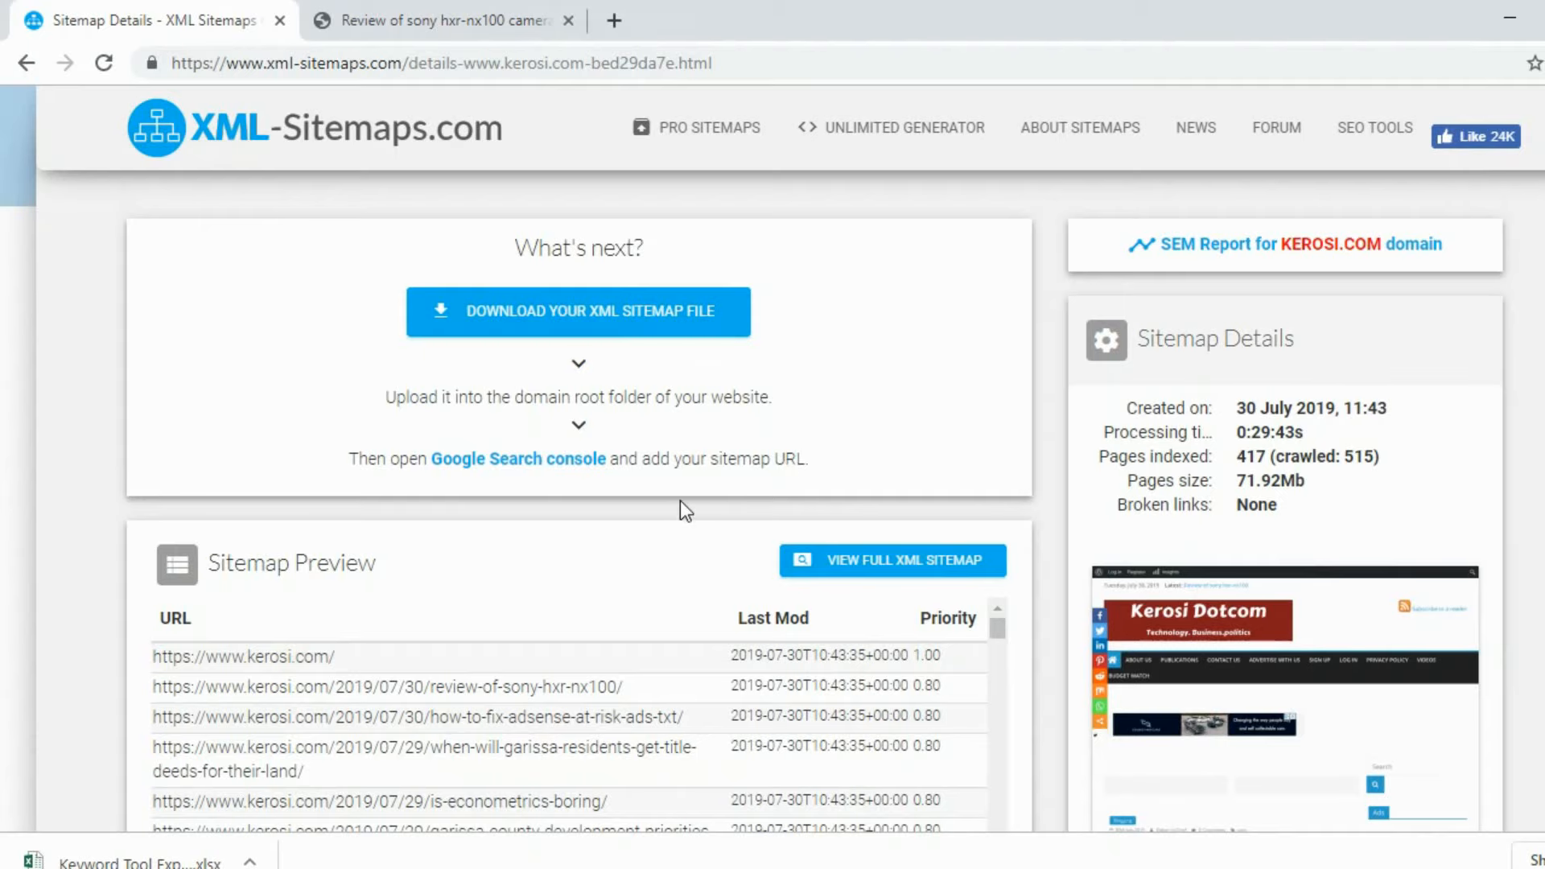
Examine the page URLs, last modification dates and priorities listed in the Sitemap Preview.
{"action": "scroll", "coordinate": [666, 552], "scroll_direction": "down", "scroll_amount": 5}
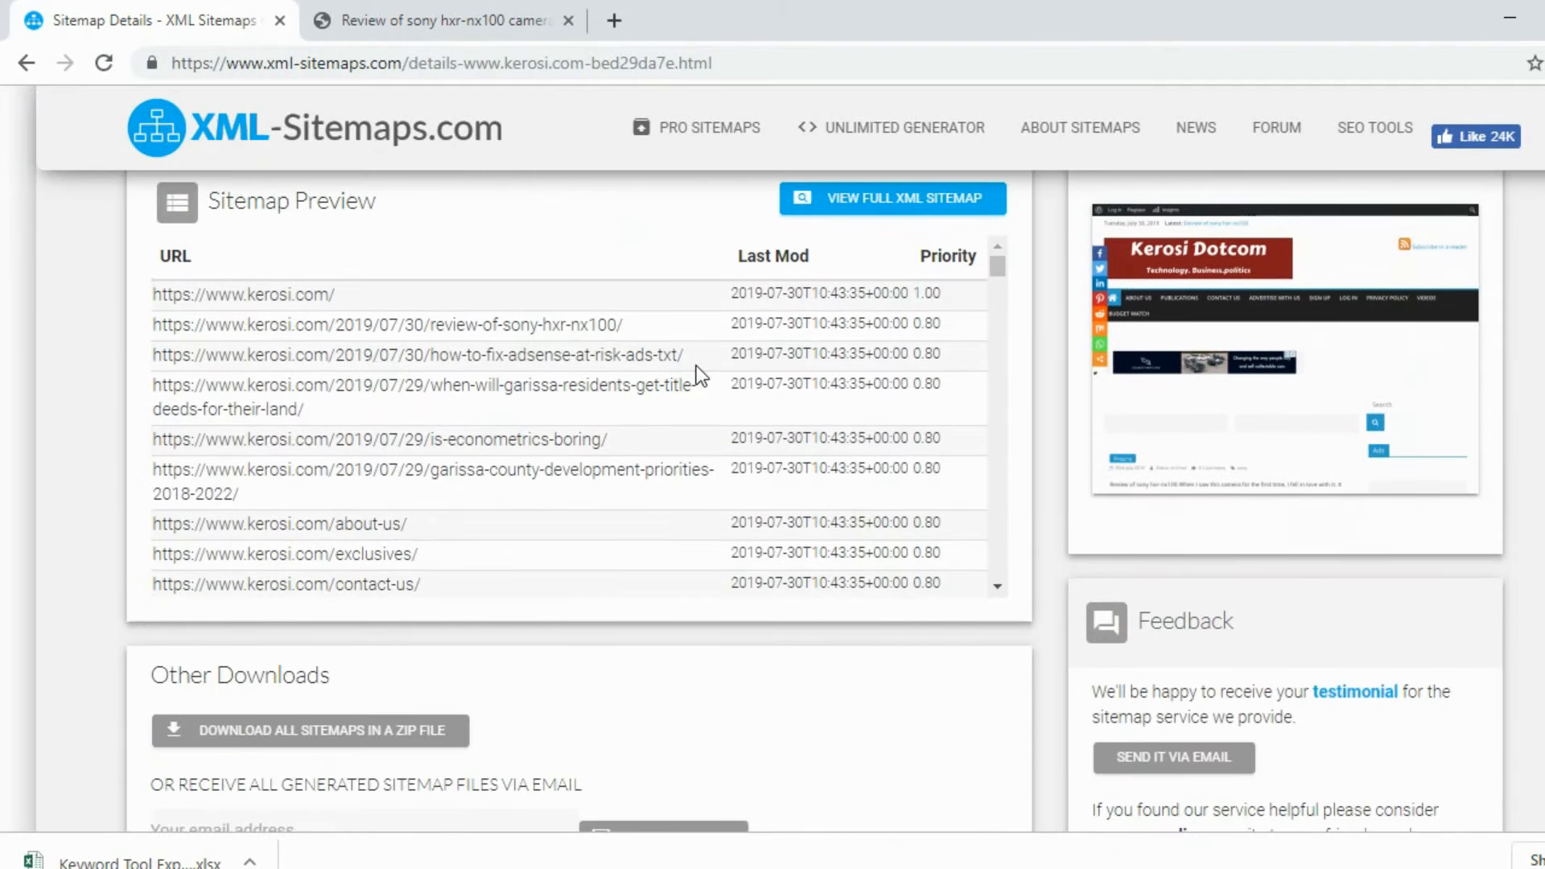
{"action": "scroll", "coordinate": [691, 432], "scroll_direction": "up", "scroll_amount": 2}
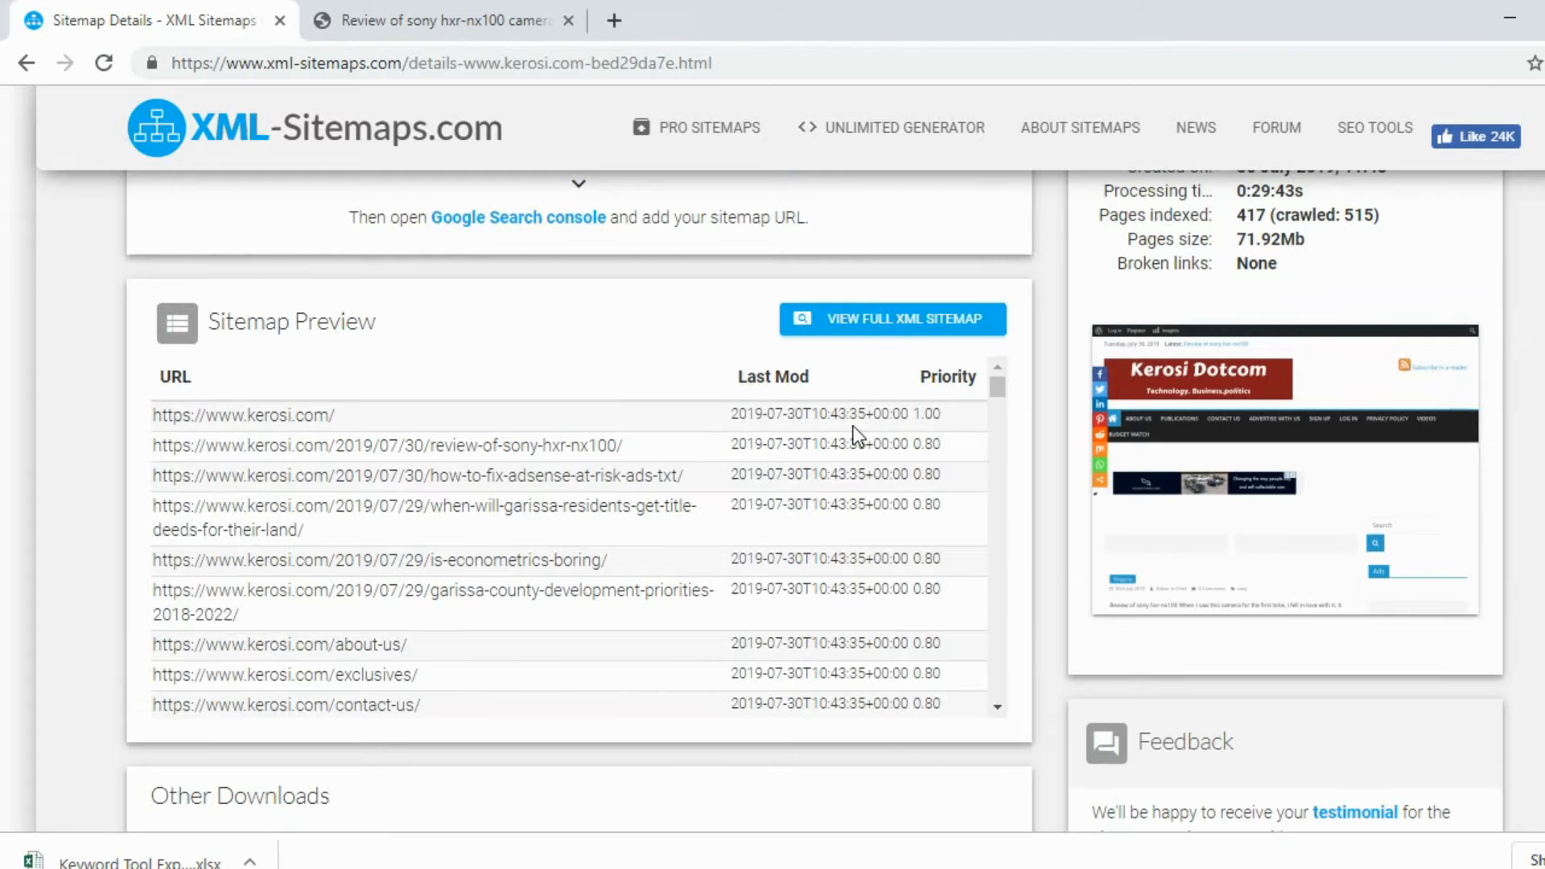
{"action": "scroll", "coordinate": [853, 427], "scroll_direction": "down", "scroll_amount": 3}
{"action": "scroll", "coordinate": [785, 499], "scroll_direction": "down", "scroll_amount": 4}
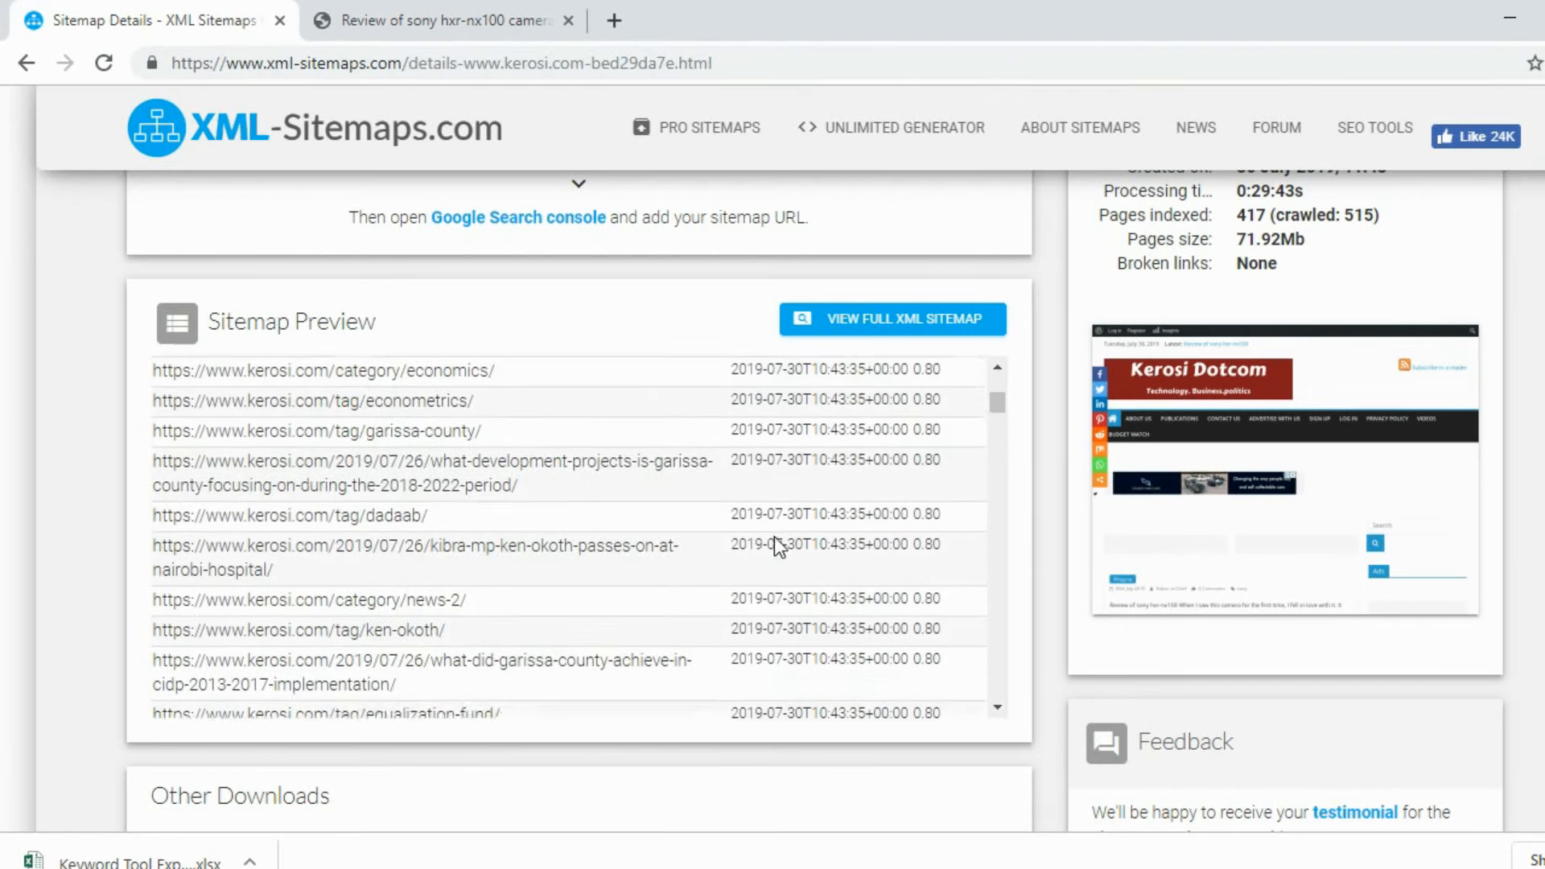
{"action": "scroll", "coordinate": [777, 539], "scroll_direction": "down", "scroll_amount": 6}
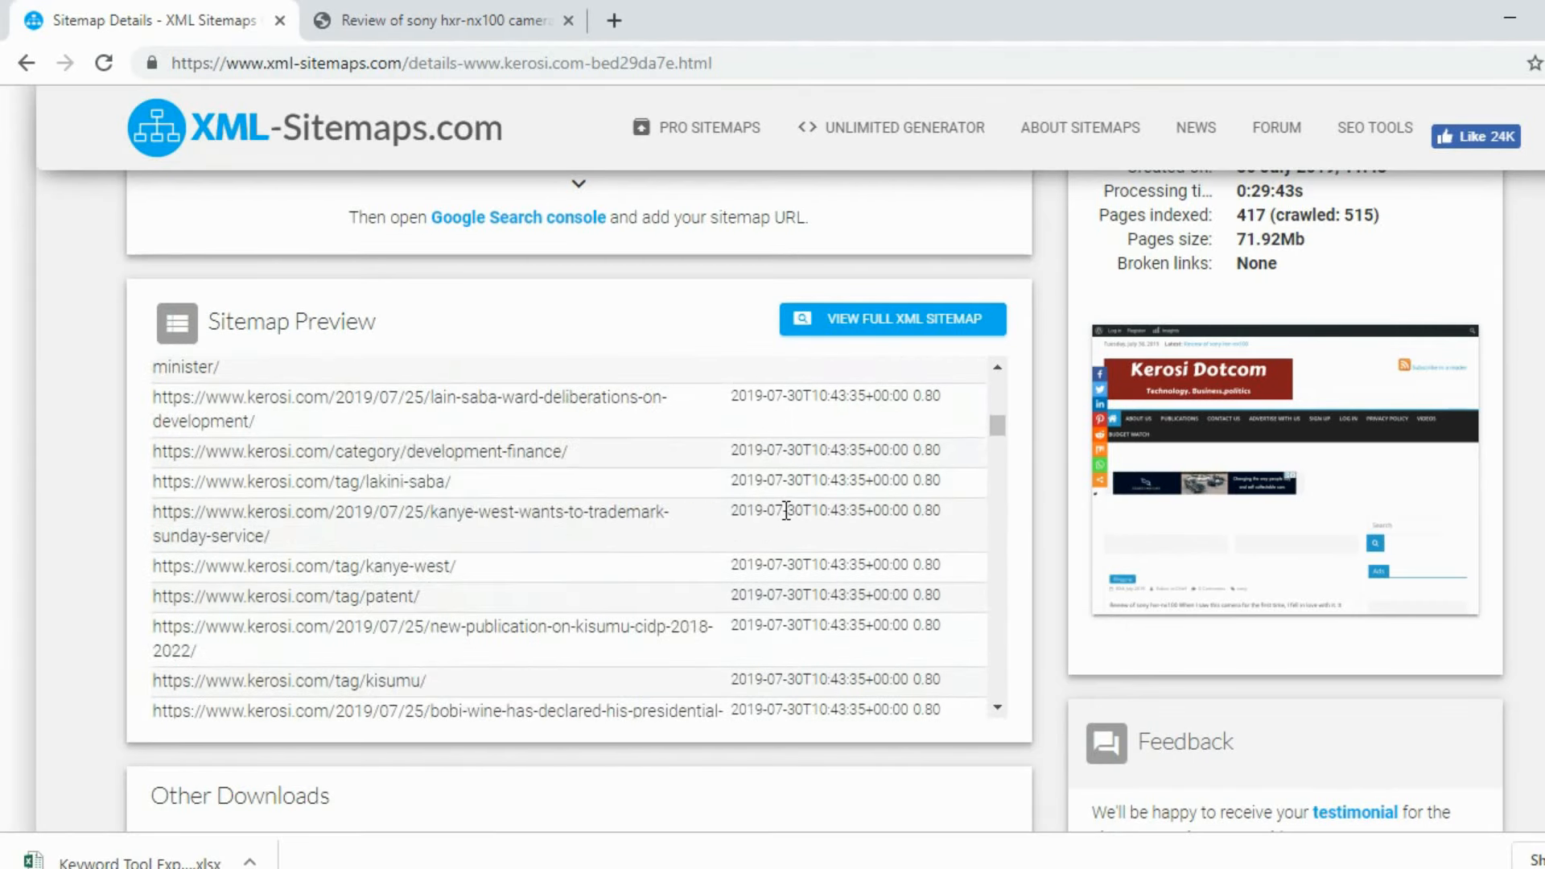
{"action": "scroll", "coordinate": [787, 512], "scroll_direction": "down", "scroll_amount": 4}
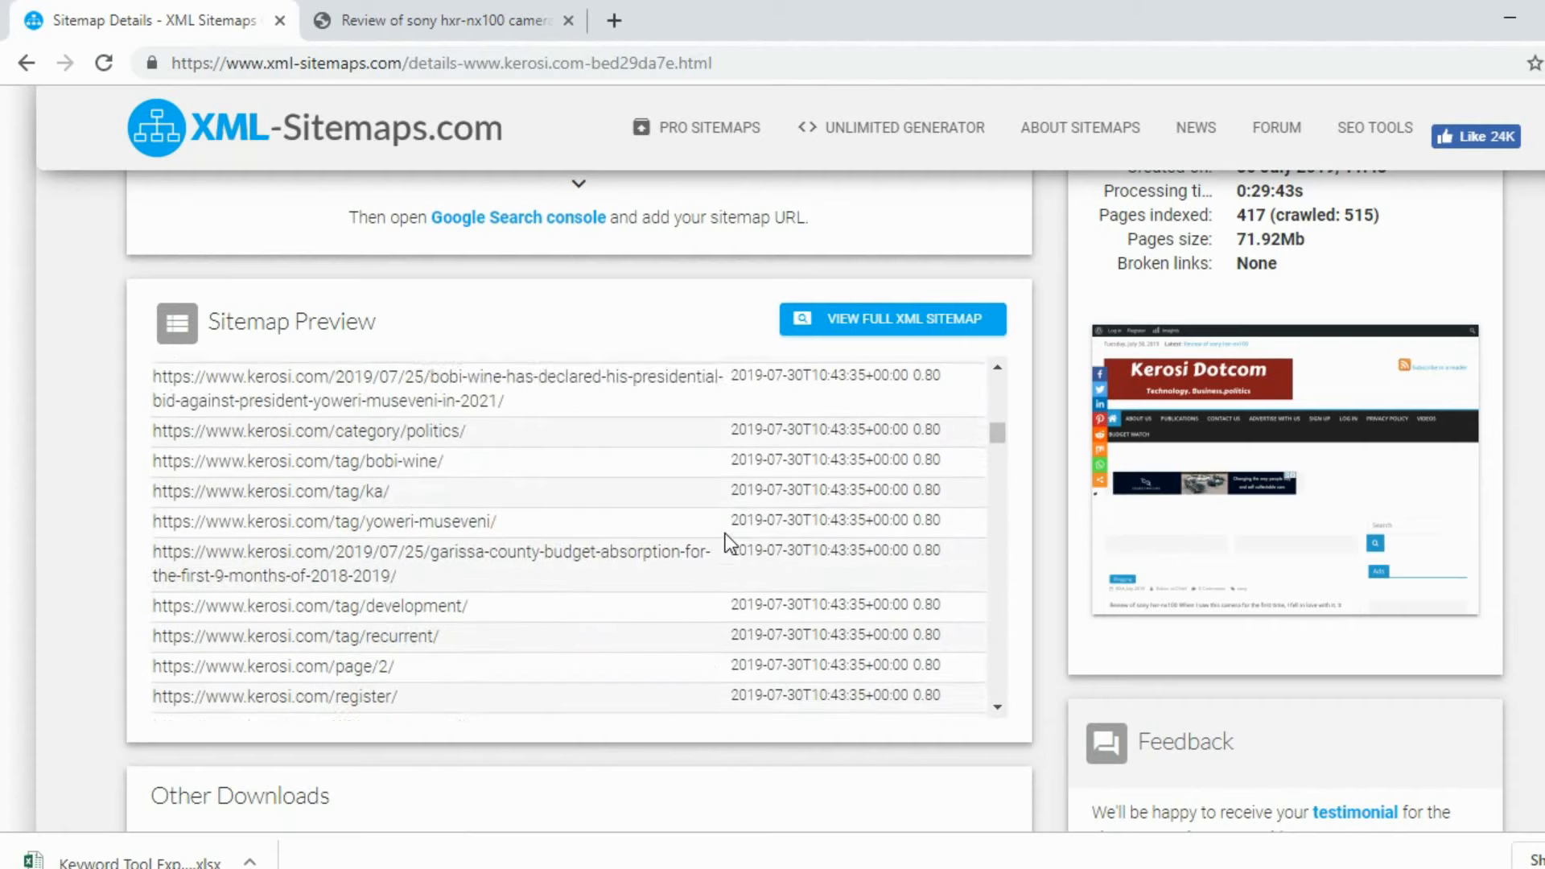
{"action": "scroll", "coordinate": [645, 521], "scroll_direction": "down", "scroll_amount": 10}
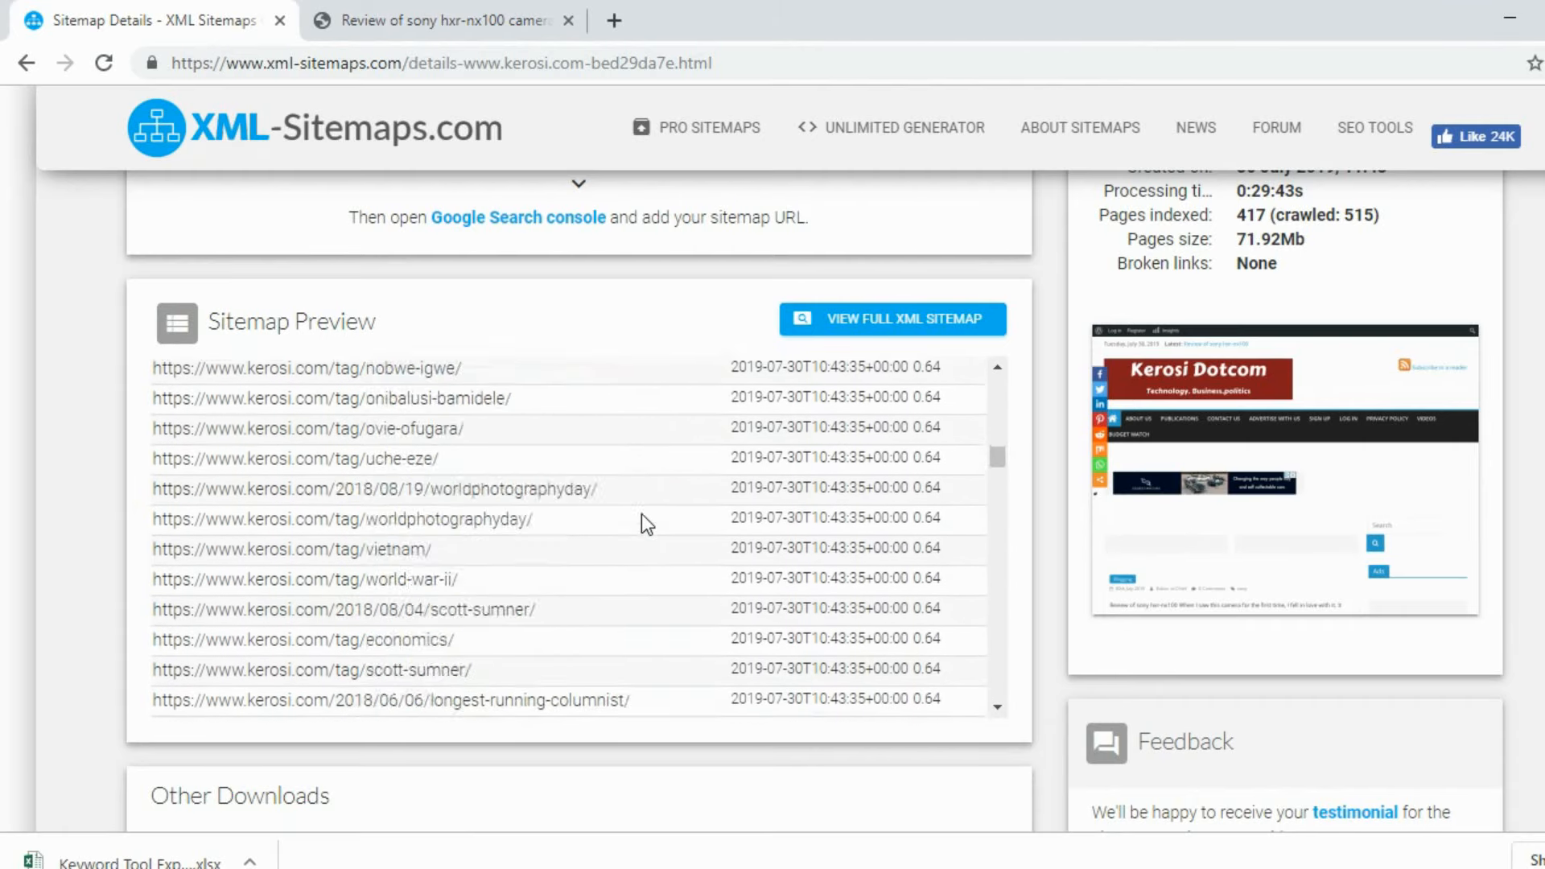
{"action": "scroll", "coordinate": [648, 519], "scroll_direction": "down", "scroll_amount": 8}
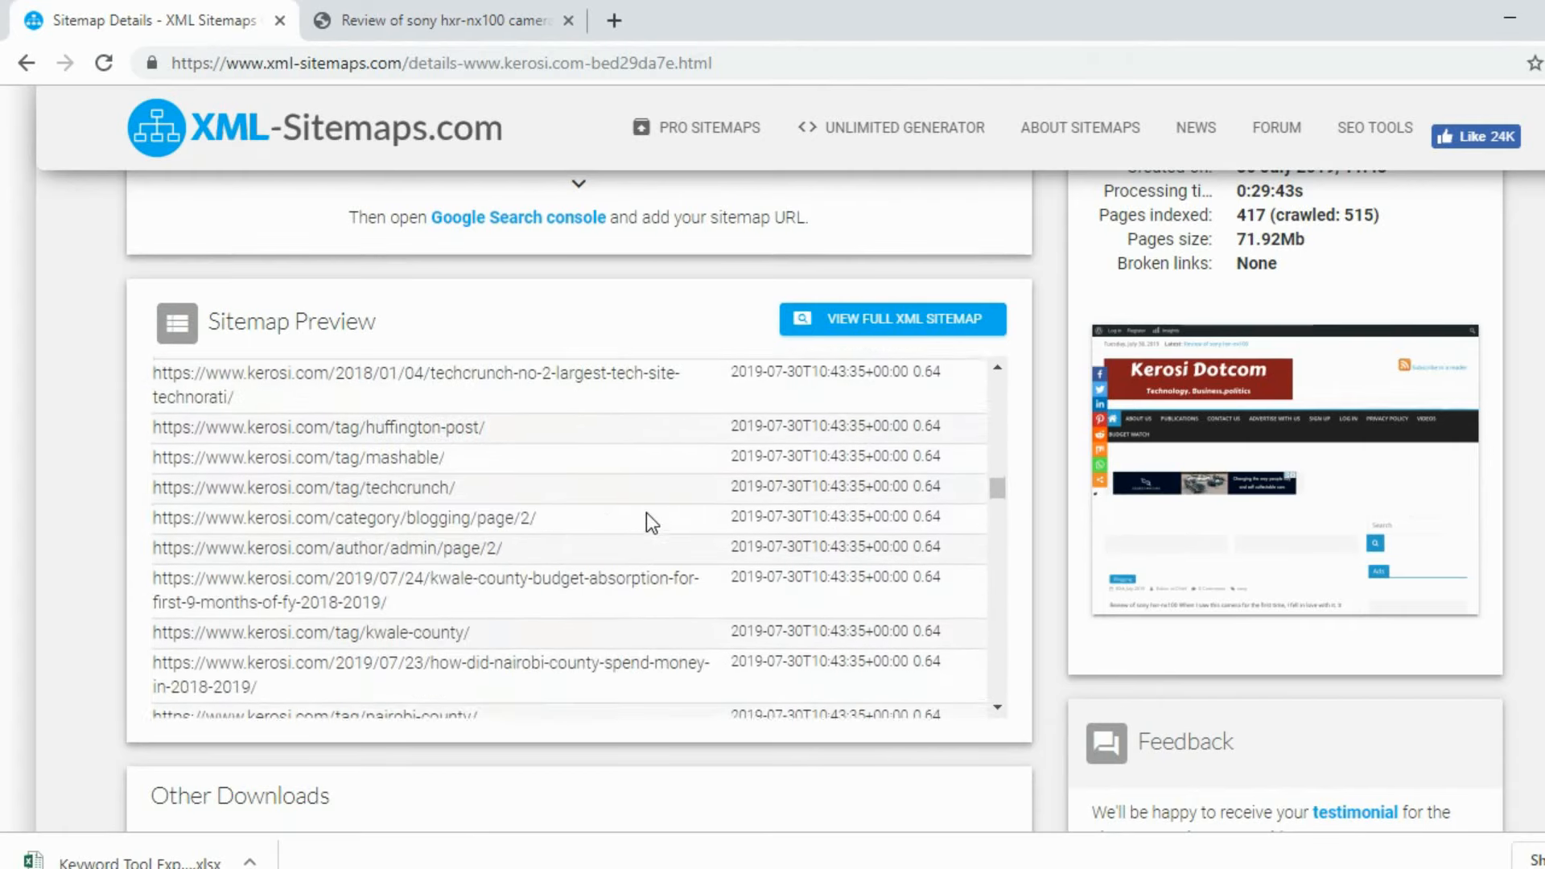
{"action": "scroll", "coordinate": [652, 519], "scroll_direction": "up", "scroll_amount": 12}
{"action": "scroll", "coordinate": [656, 523], "scroll_direction": "up", "scroll_amount": 15}
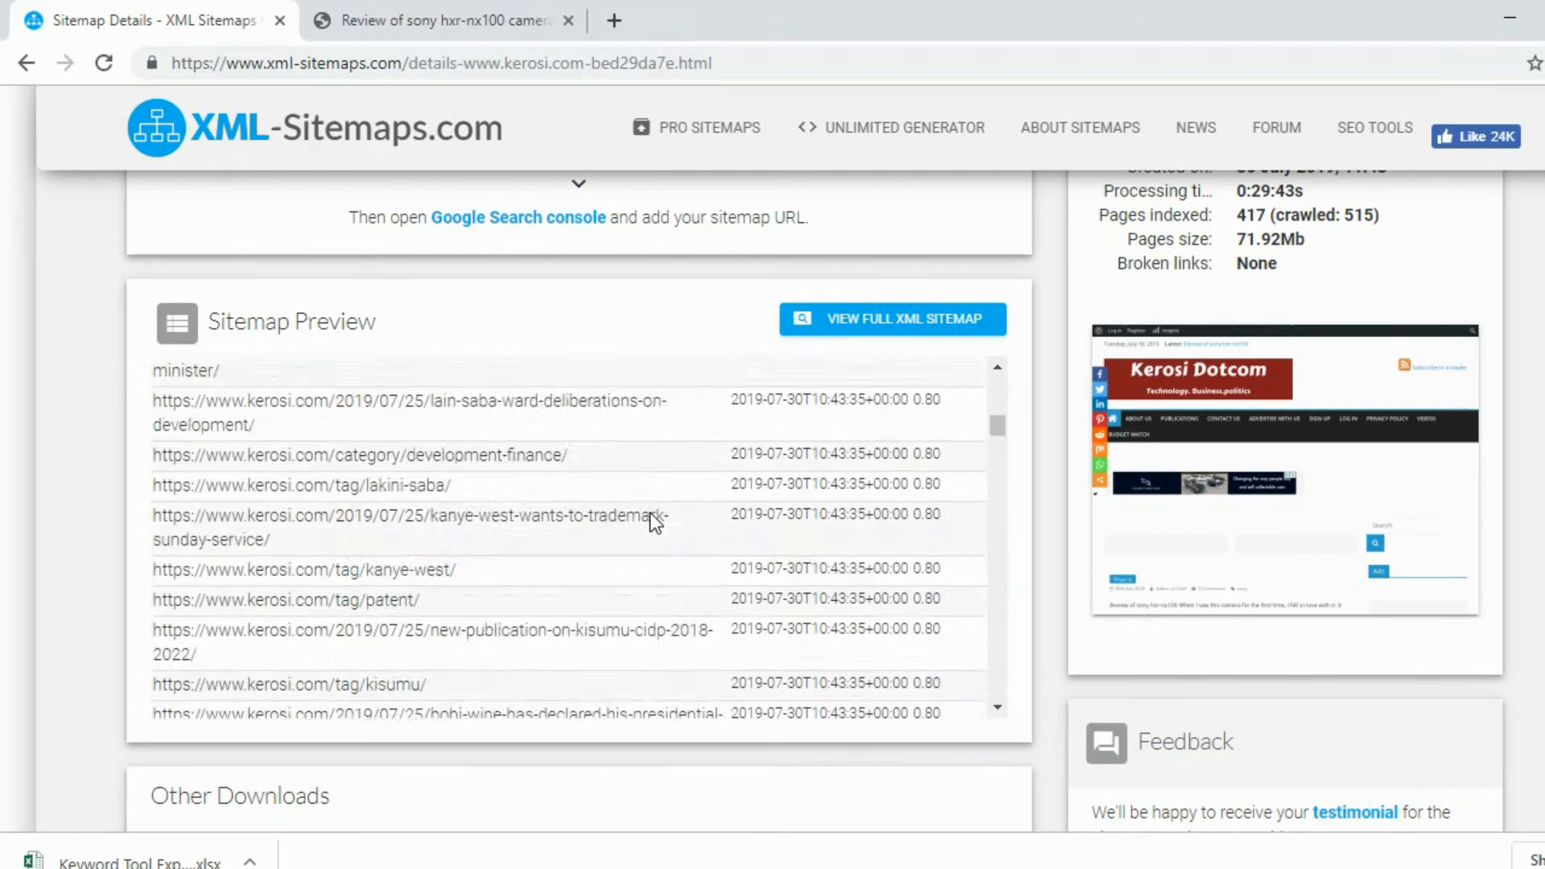
{"action": "scroll", "coordinate": [656, 523], "scroll_direction": "up", "scroll_amount": 2}
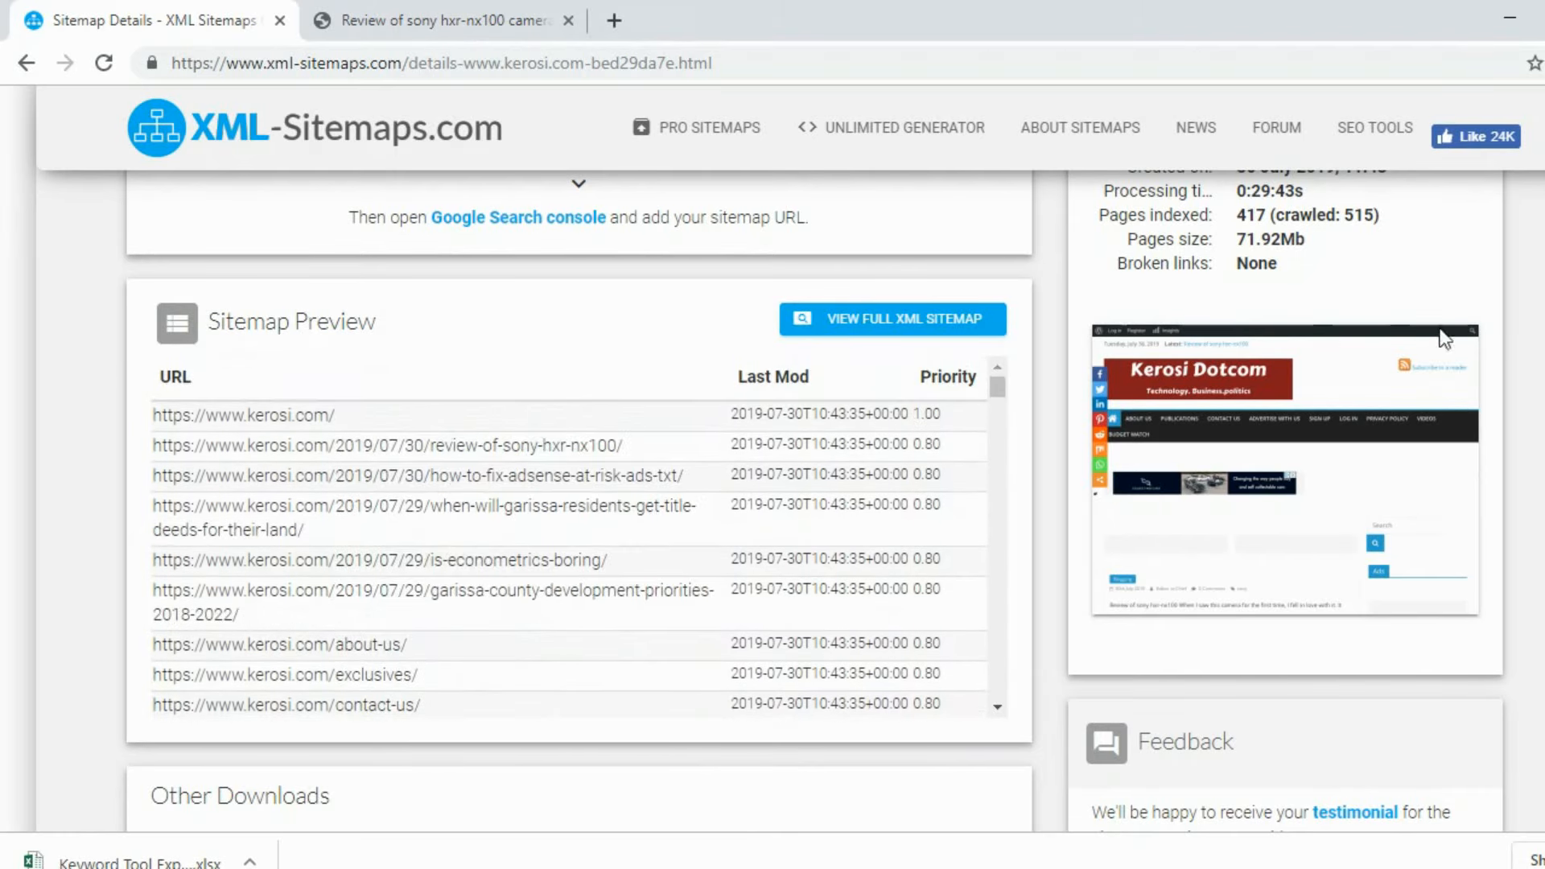
{"action": "scroll", "coordinate": [656, 523], "scroll_direction": "up", "scroll_amount": 2}
{"action": "scroll", "coordinate": [656, 523], "scroll_direction": "up", "scroll_amount": 3}
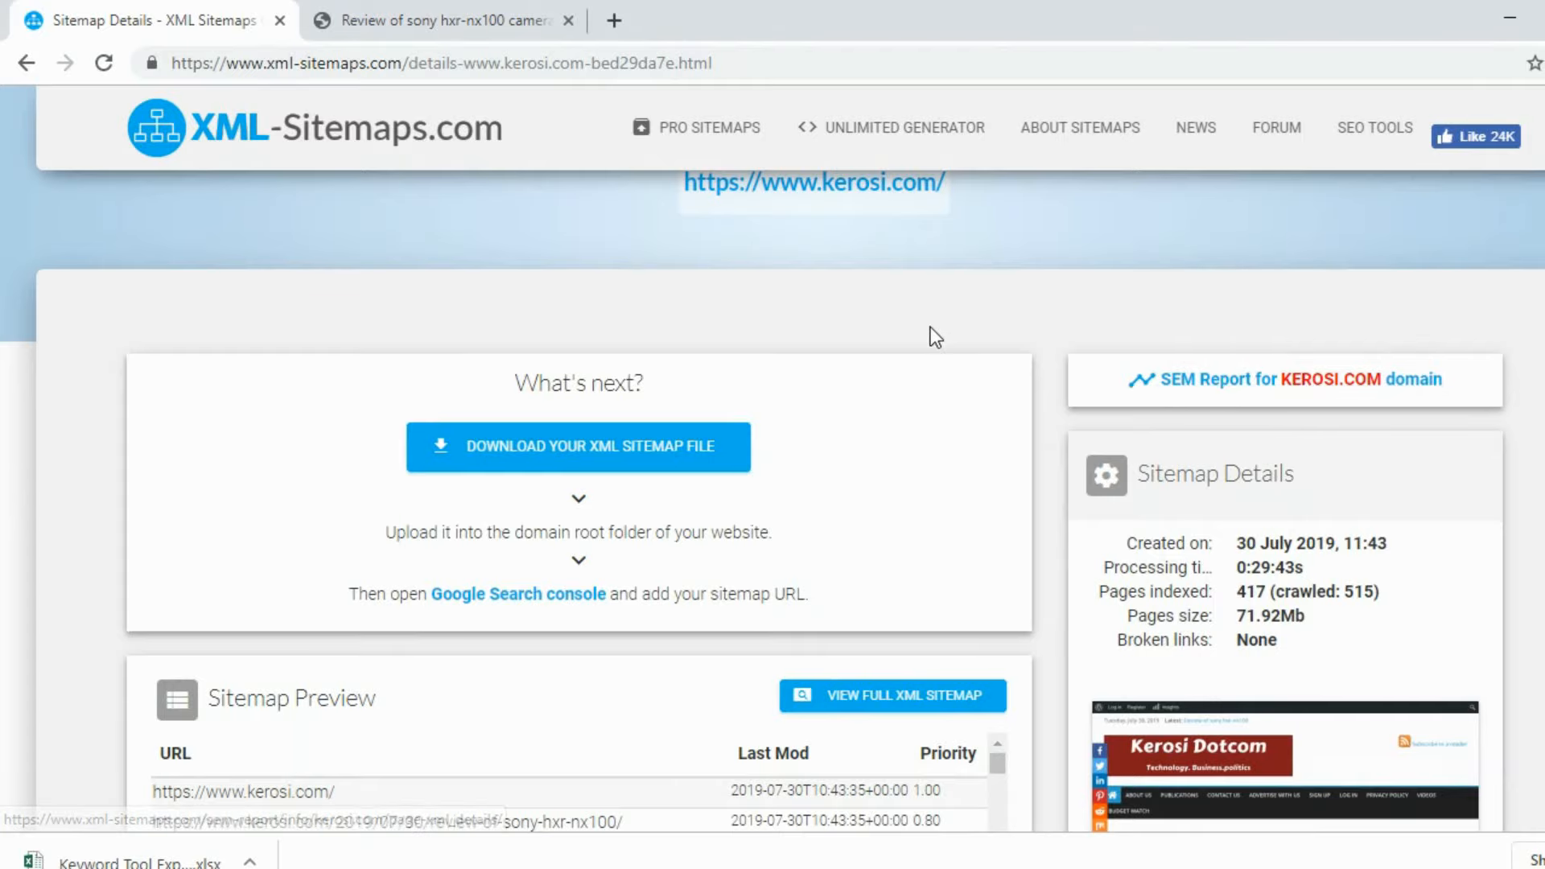
{"action": "scroll", "coordinate": [818, 354], "scroll_direction": "up", "scroll_amount": 1}
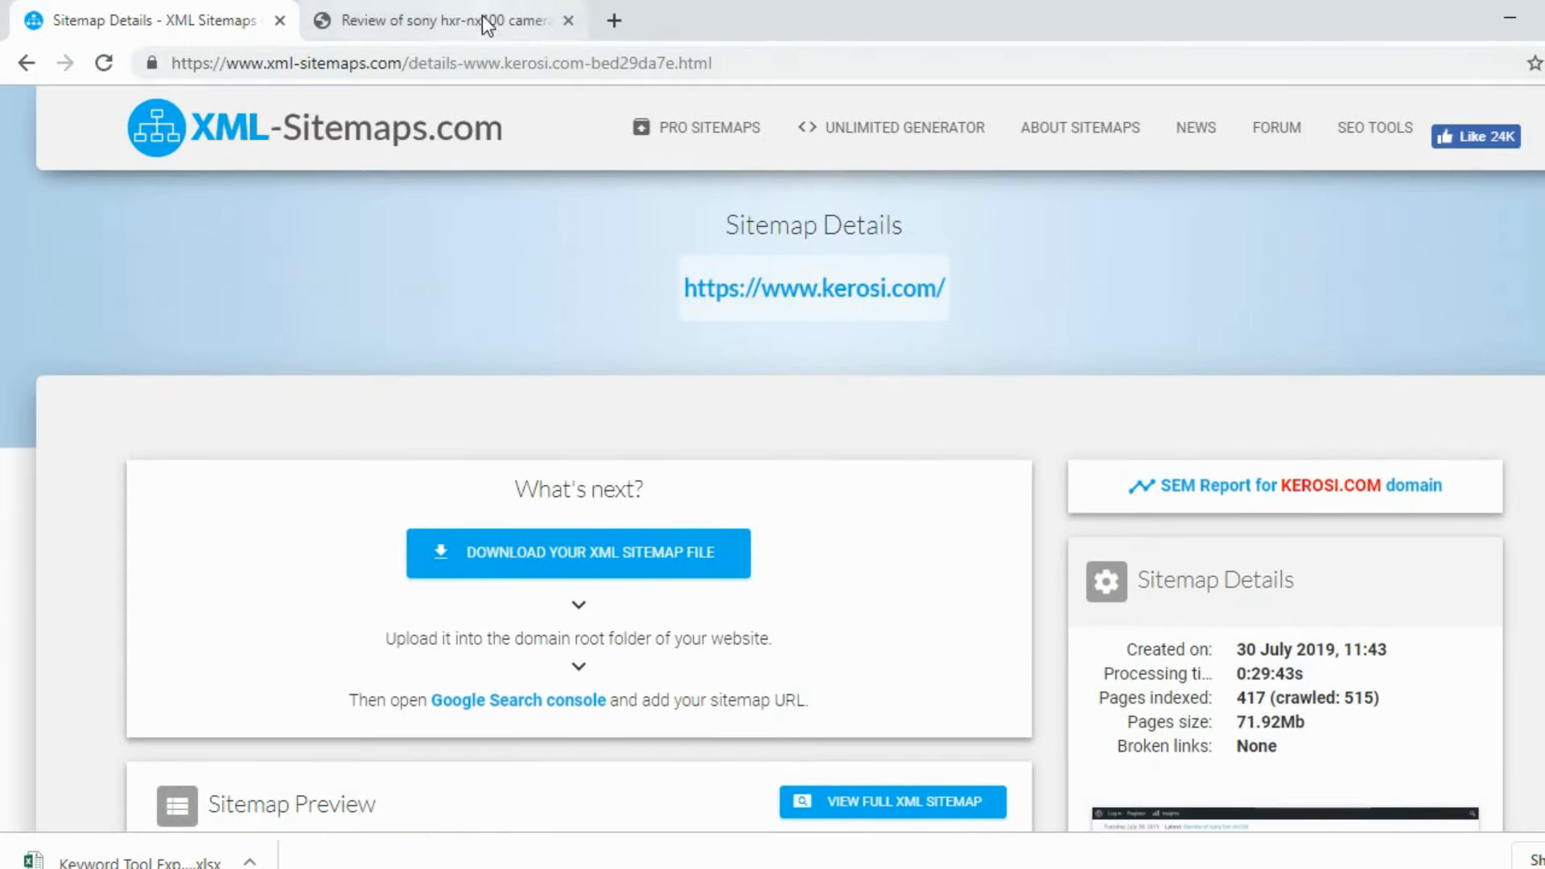
Switch to the browser tab showing the Kerosi Dotcom post about the Sony HXR-NX100.
{"action": "left_click", "coordinate": [584, 23]}
{"action": "left_click", "coordinate": [455, 258]}
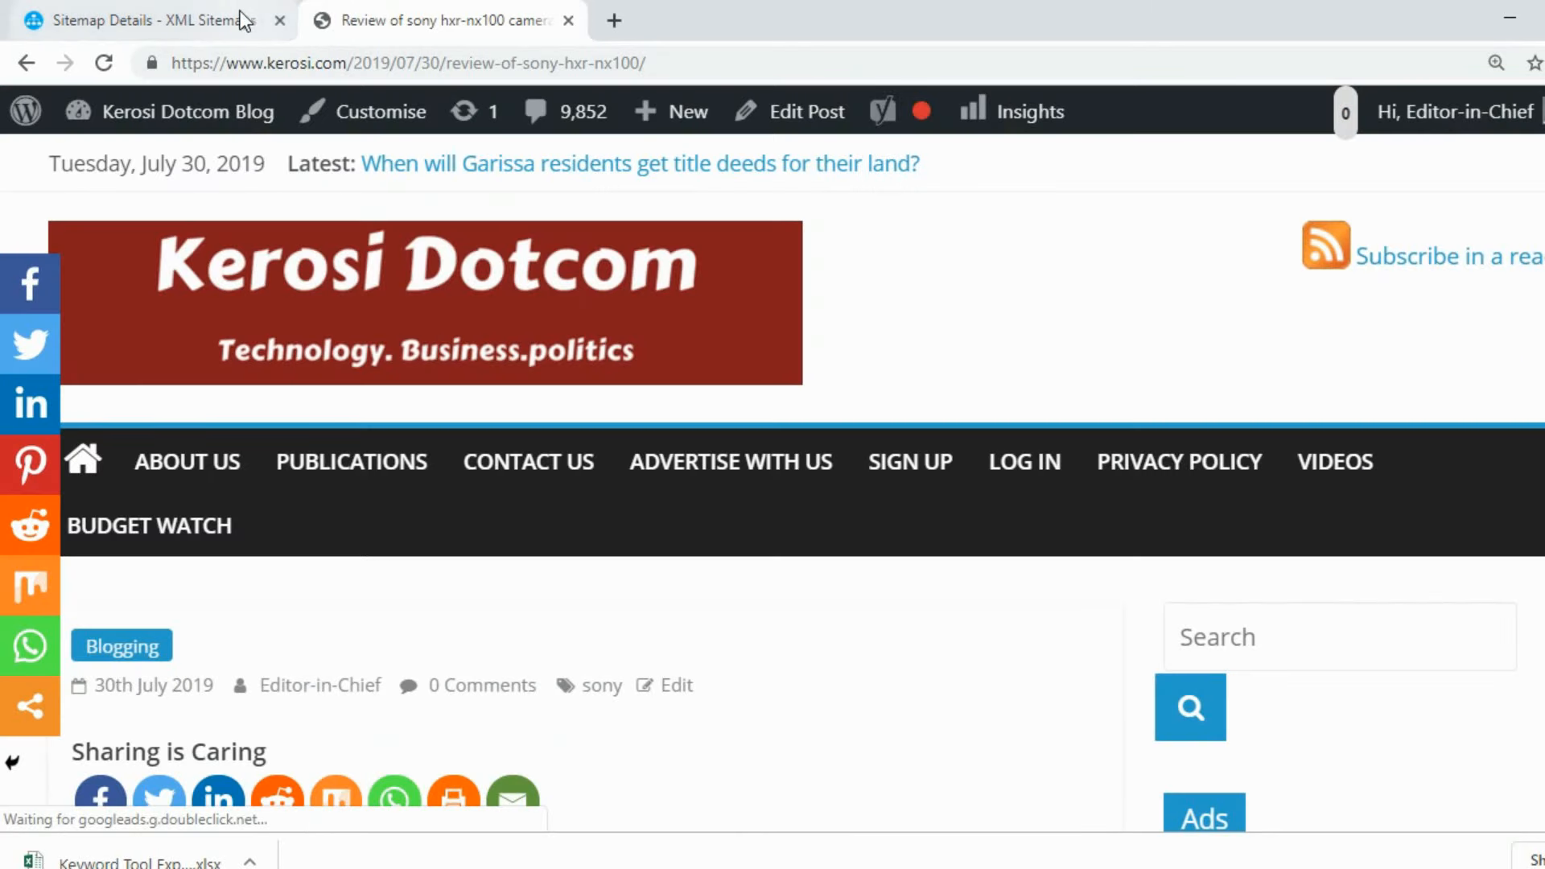
Close the Sony HXR-NX100 post, download the XML sitemap file and save it to the Desktop as sitemap.
{"action": "left_click", "coordinate": [568, 21]}
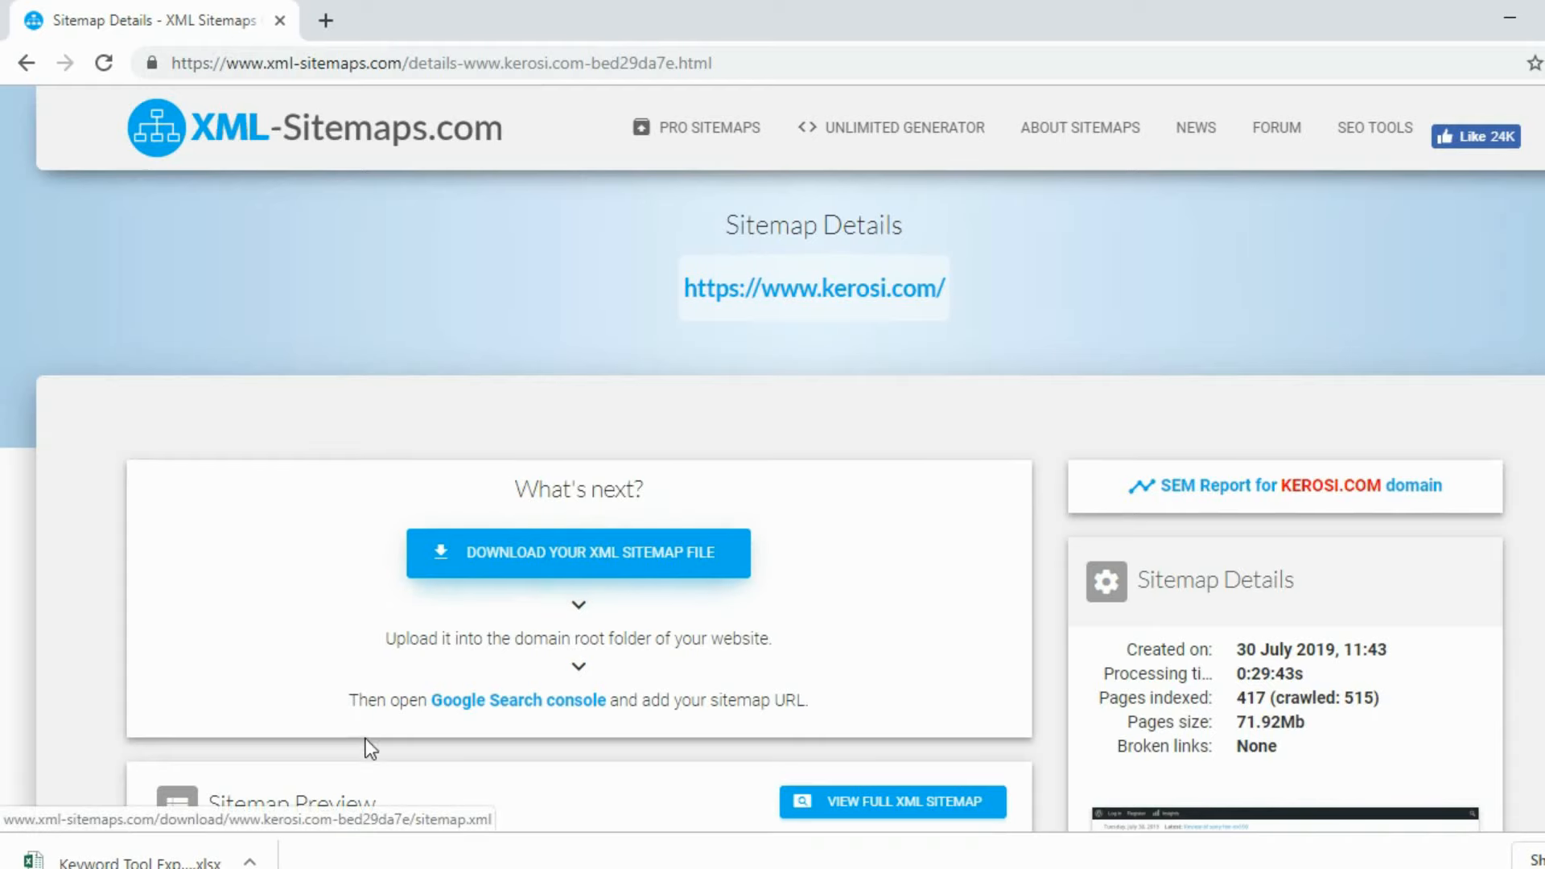
{"action": "left_click", "coordinate": [141, 860]}
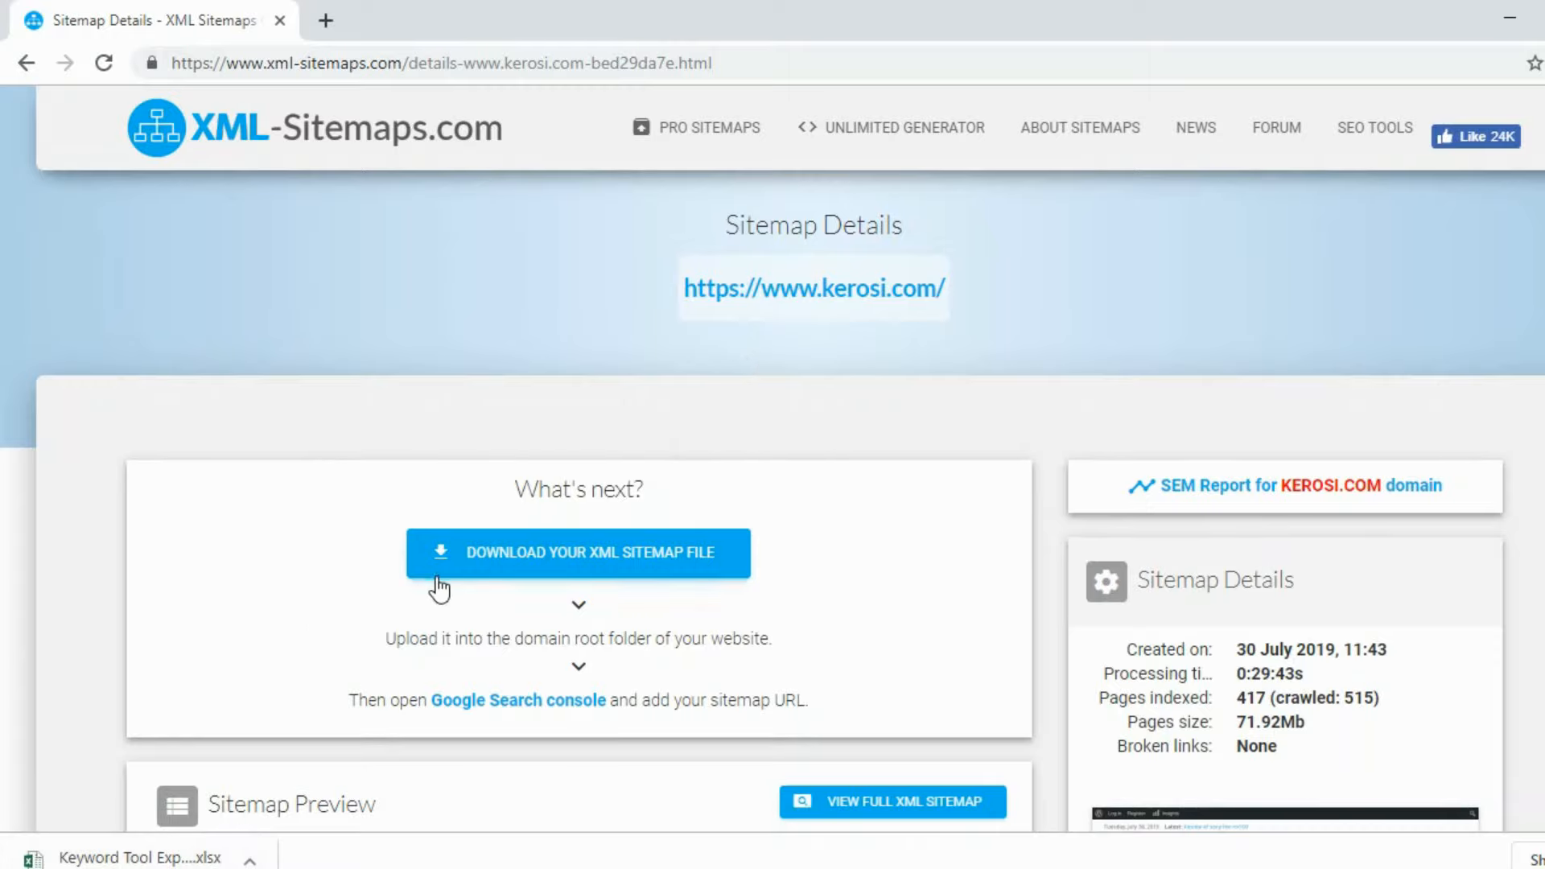
{"action": "left_click", "coordinate": [563, 564]}
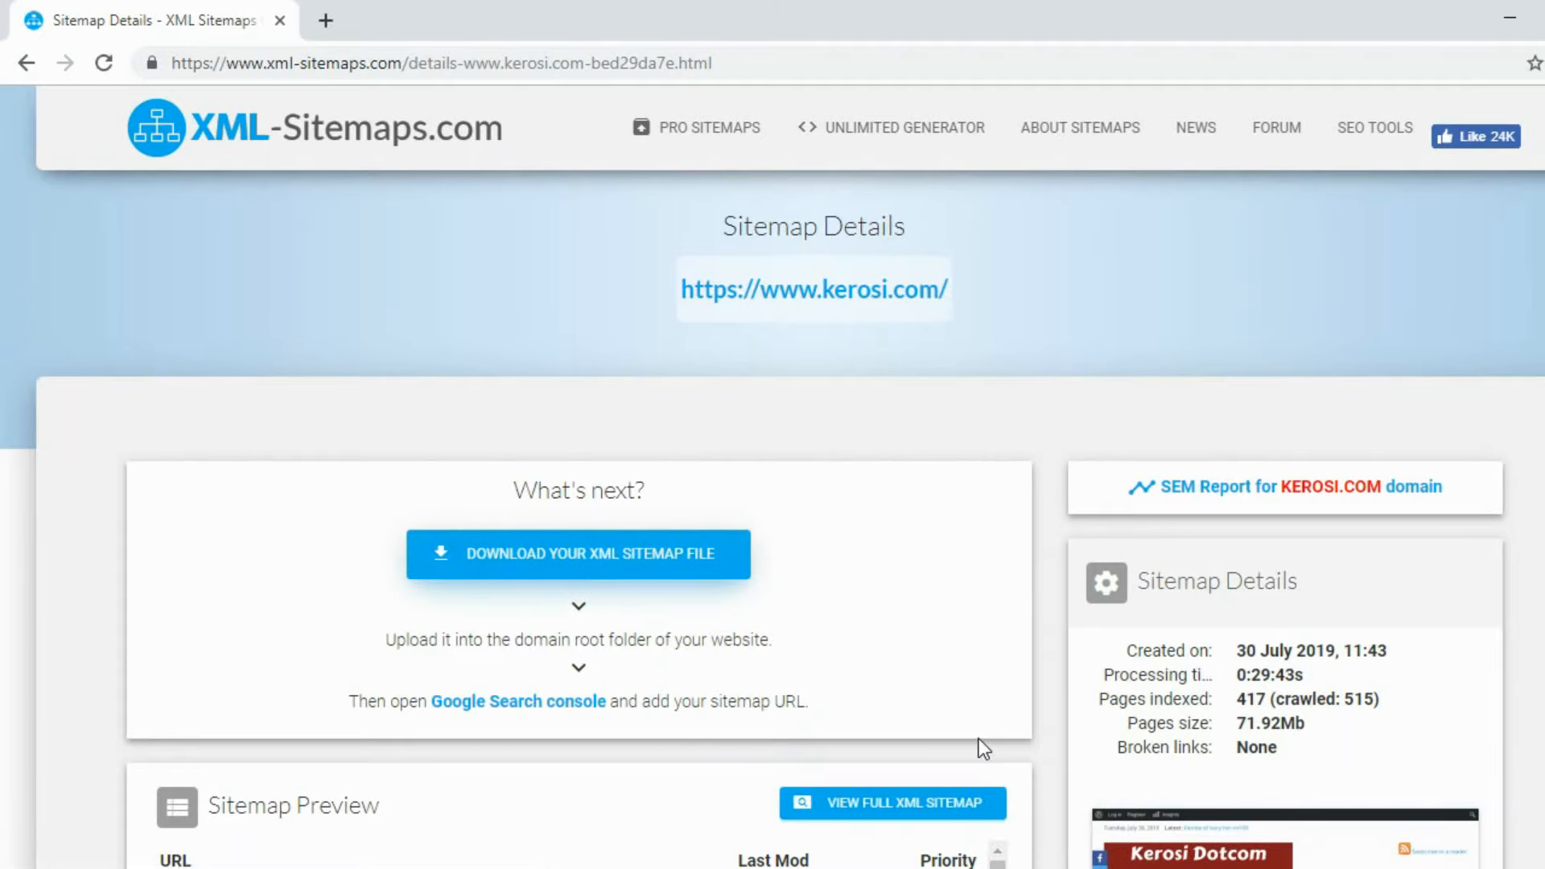
{"action": "scroll", "coordinate": [98, 336], "scroll_direction": "down", "scroll_amount": 3}
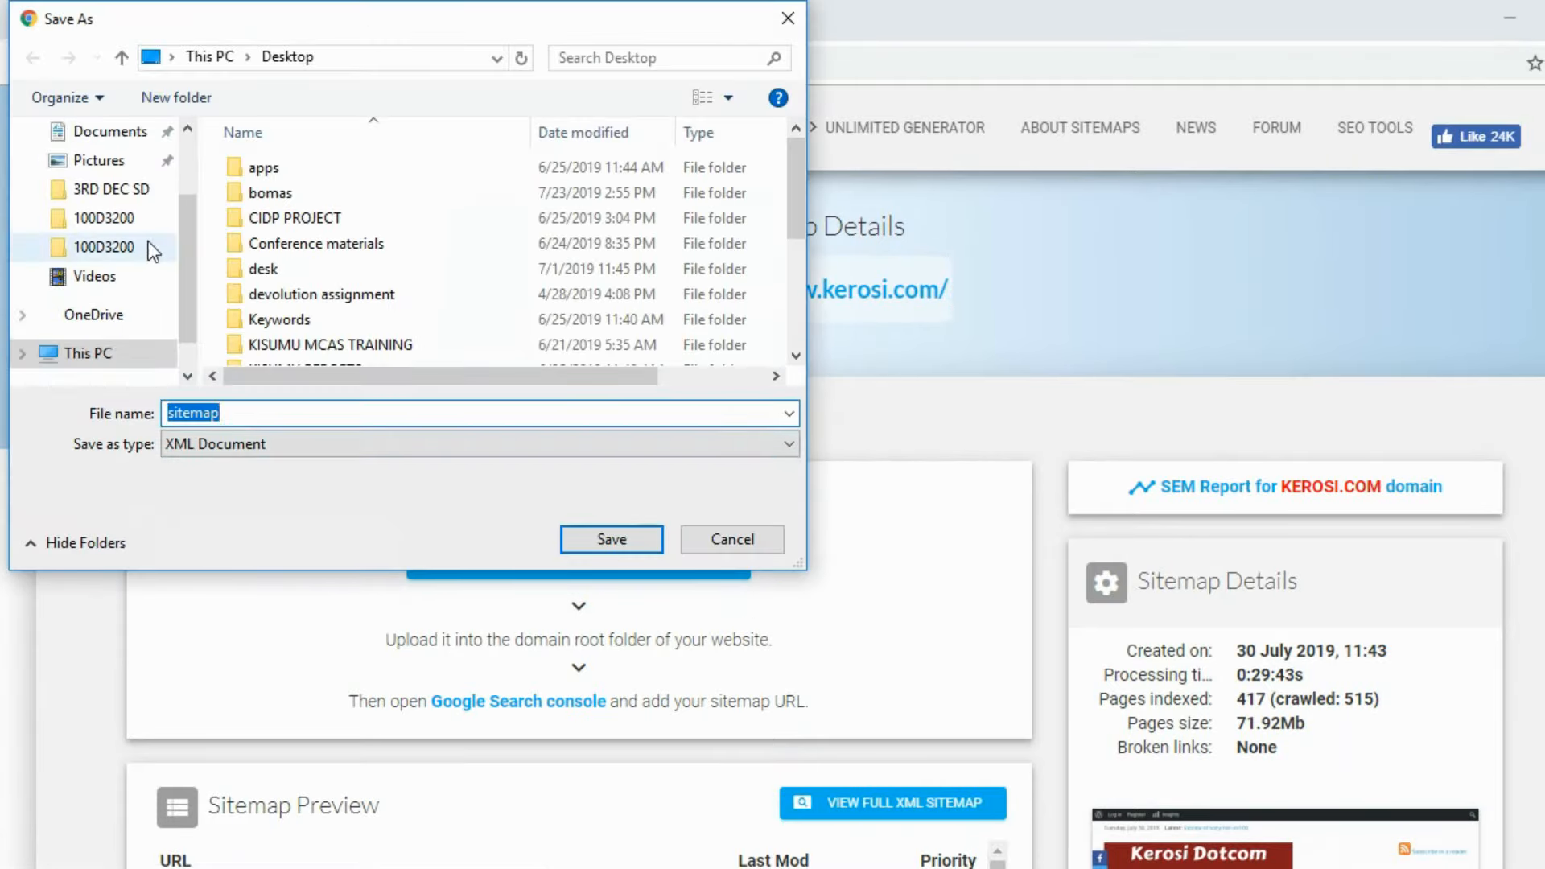
{"action": "scroll", "coordinate": [180, 277], "scroll_direction": "down", "scroll_amount": 3}
{"action": "scroll", "coordinate": [186, 205], "scroll_direction": "up", "scroll_amount": 3}
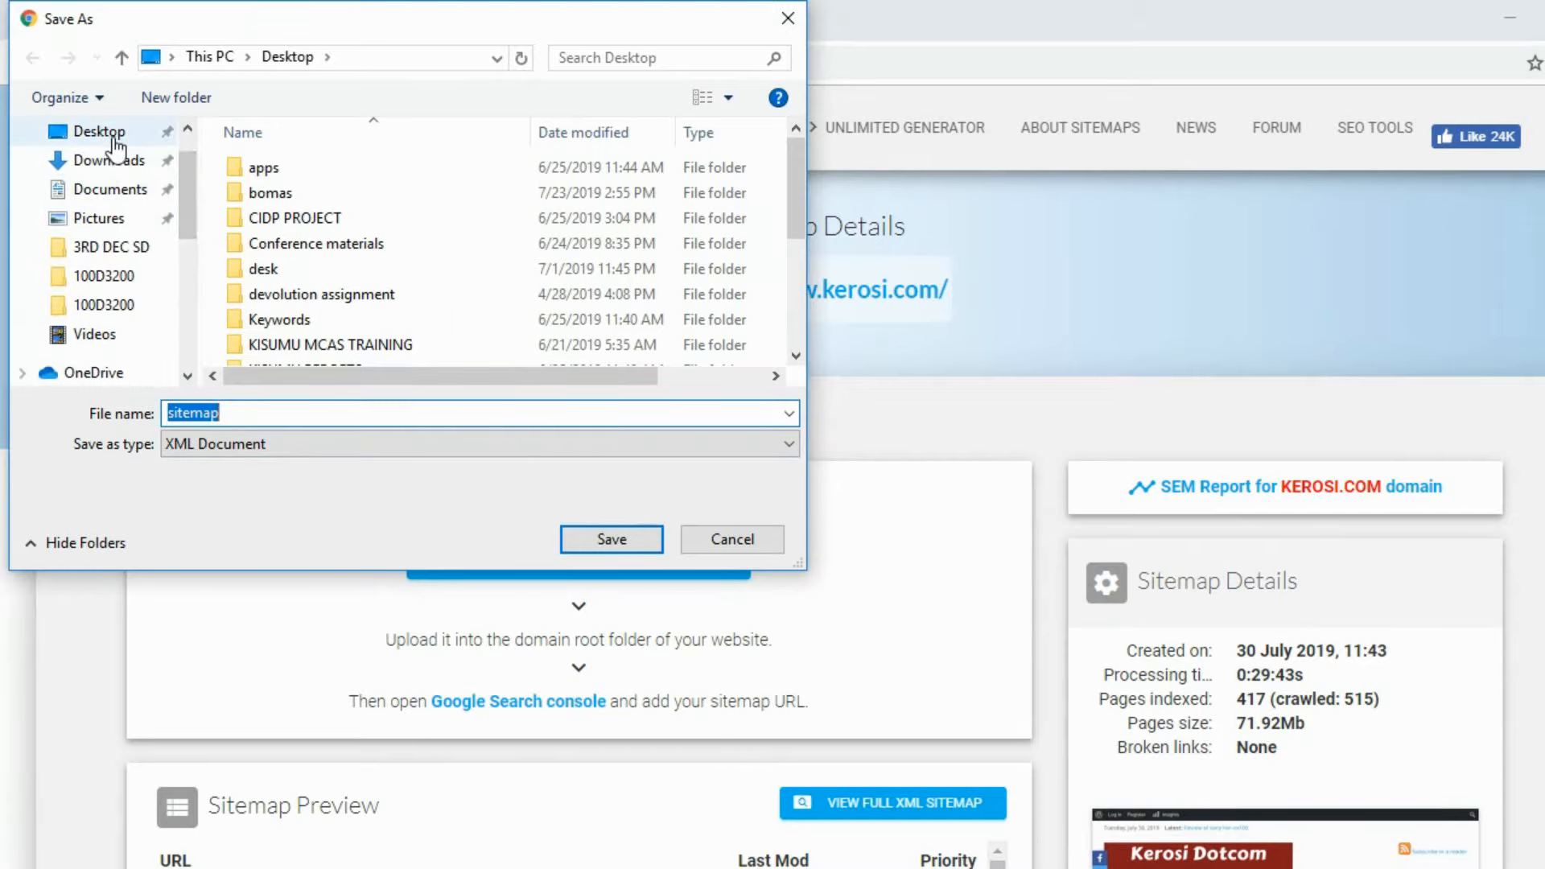
{"action": "left_click", "coordinate": [116, 137]}
{"action": "left_click", "coordinate": [608, 537]}
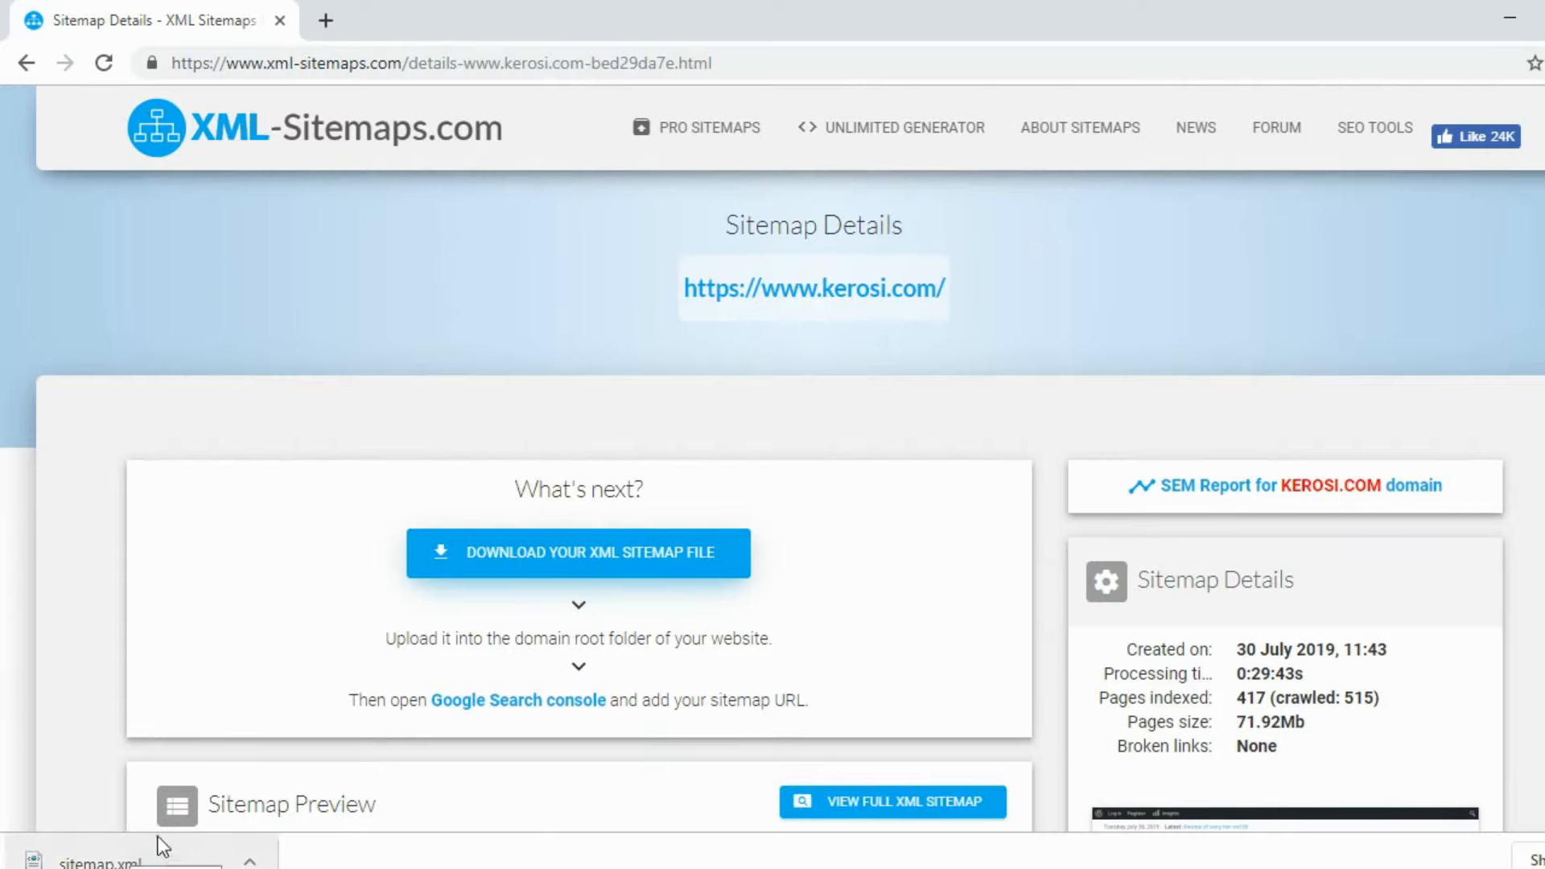
{"action": "left_click", "coordinate": [327, 17]}
{"action": "left_click", "coordinate": [198, 21]}
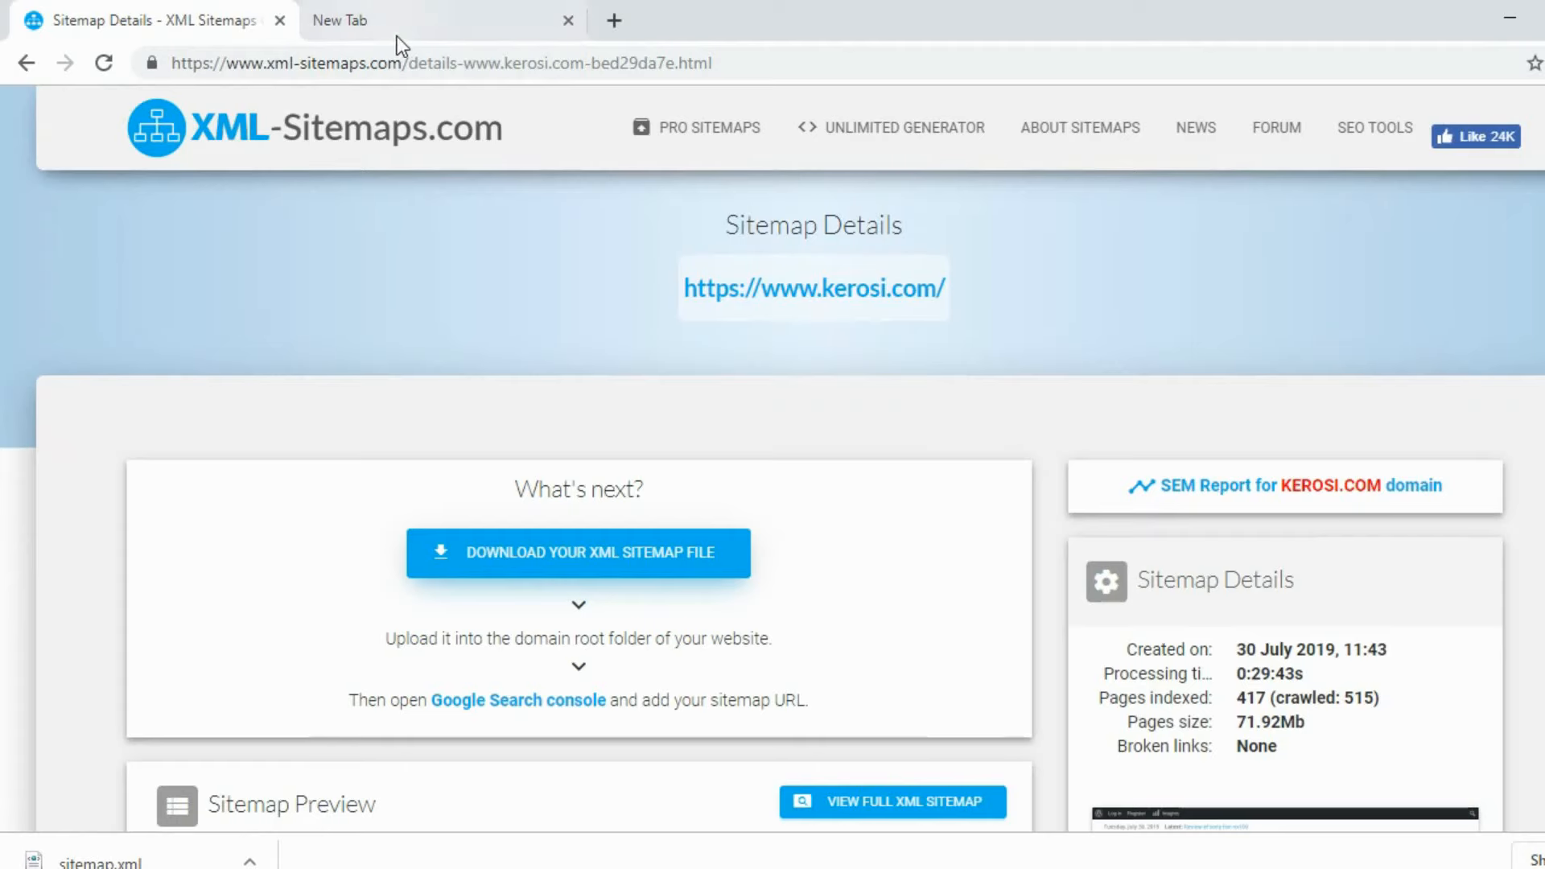
{"action": "left_click", "coordinate": [397, 32]}
{"action": "left_click", "coordinate": [362, 62]}
{"action": "type", "text": "w"}
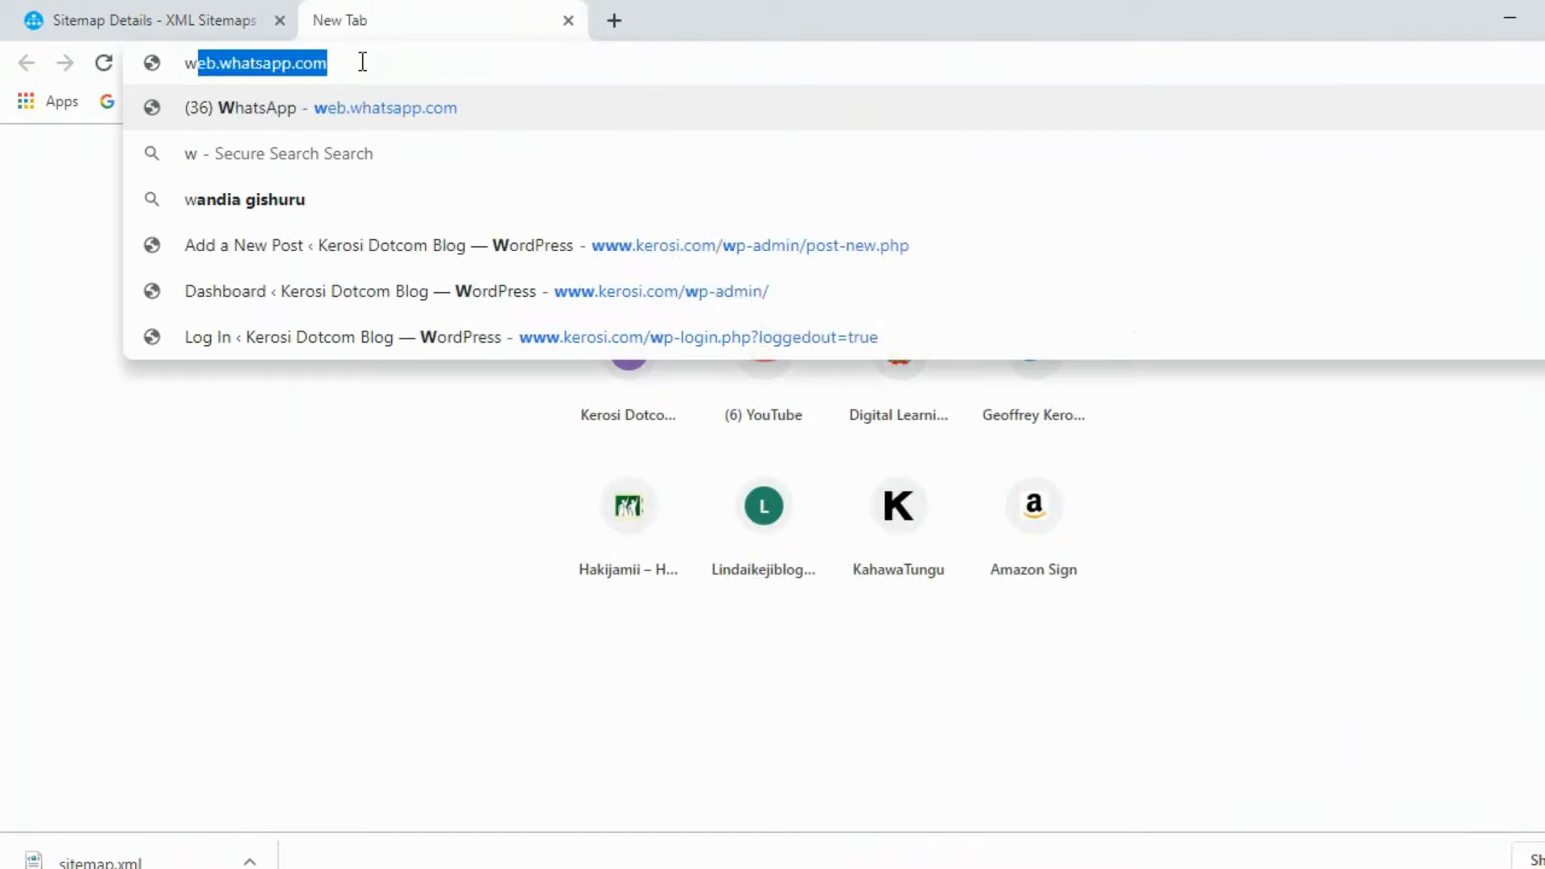
{"action": "type", "text": "ww.keros"}
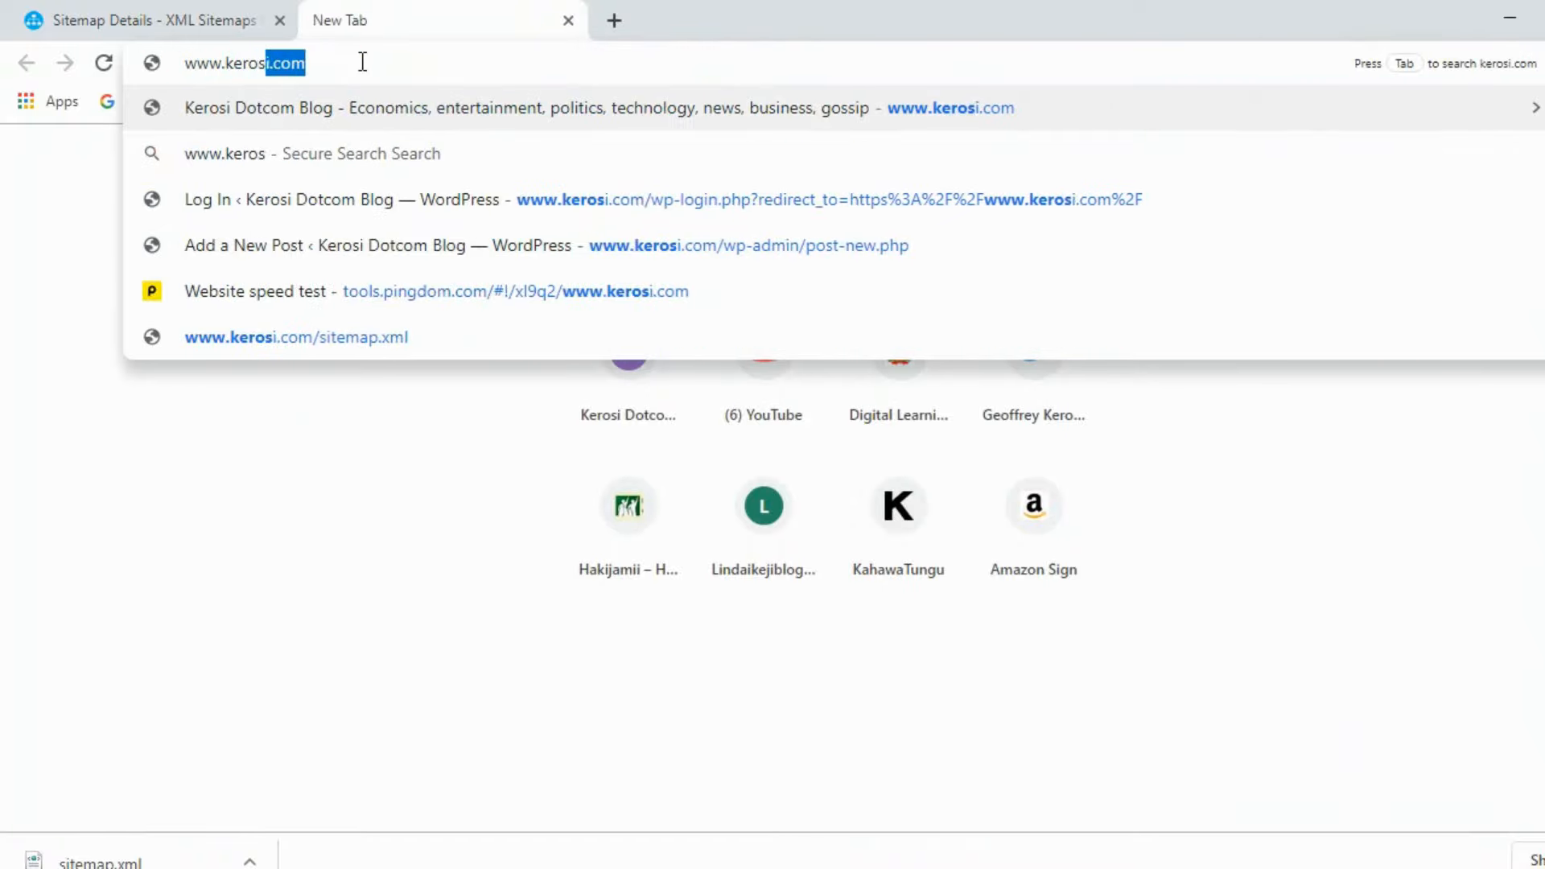
{"action": "type", "text": "i."}
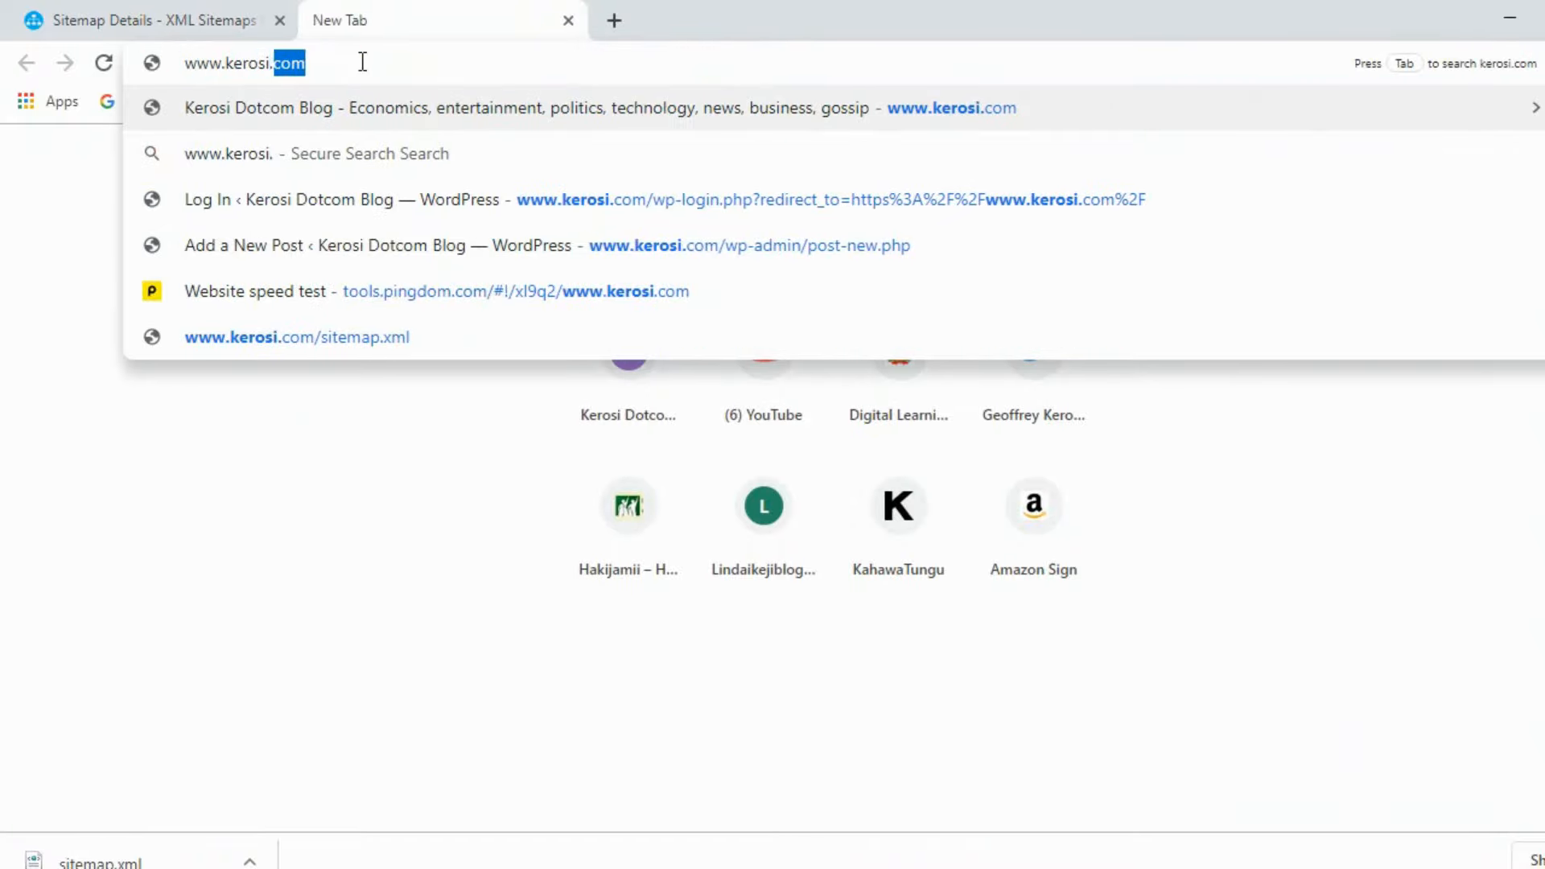
{"action": "type", "text": "com/"}
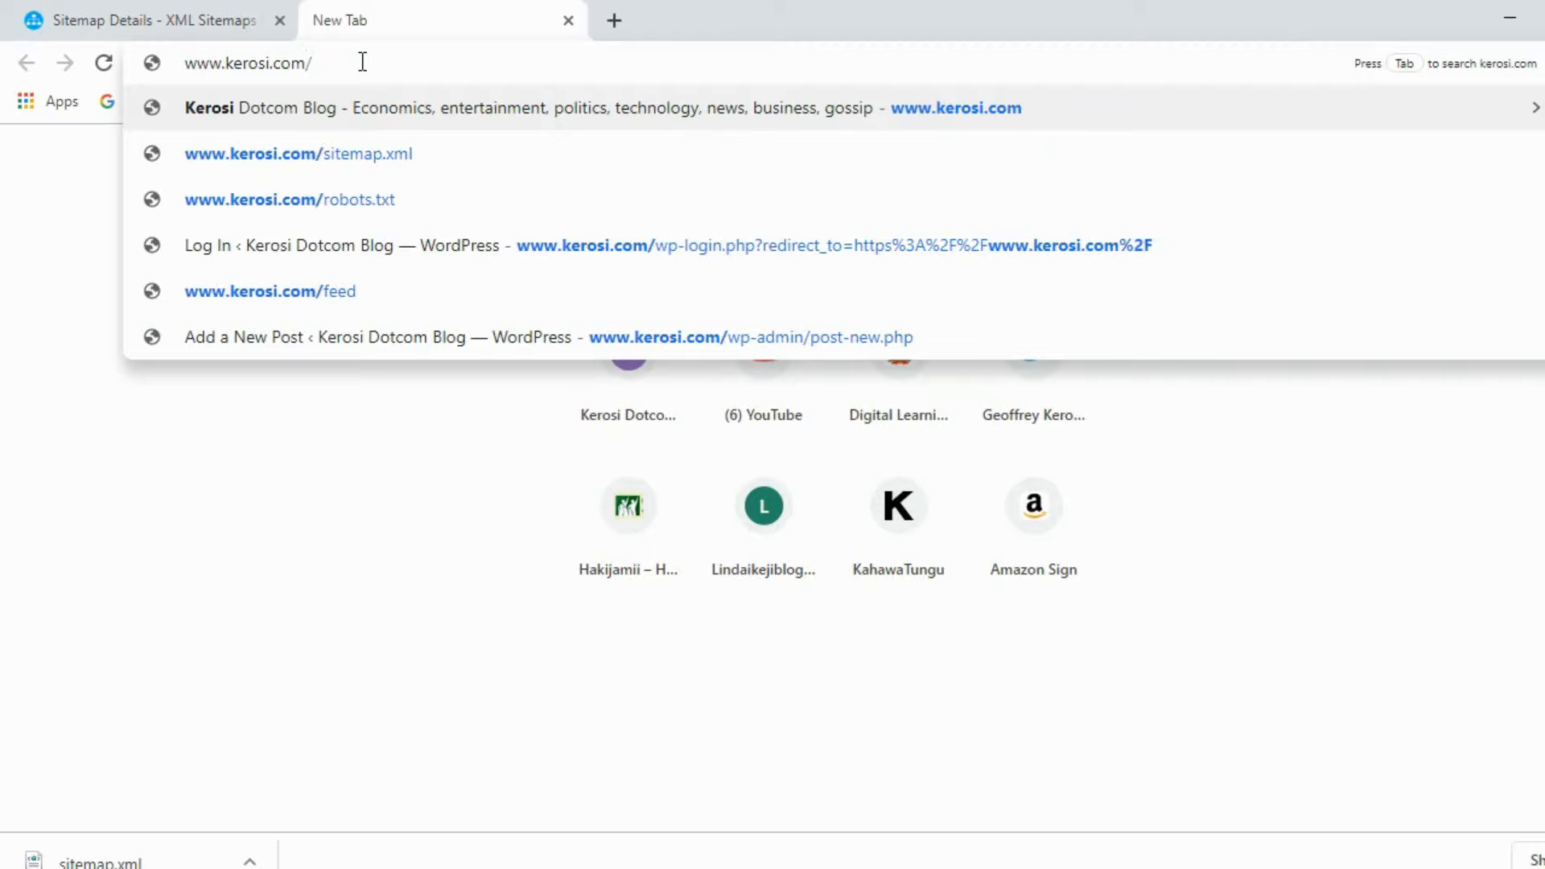
{"action": "type", "text": "cpanm"}
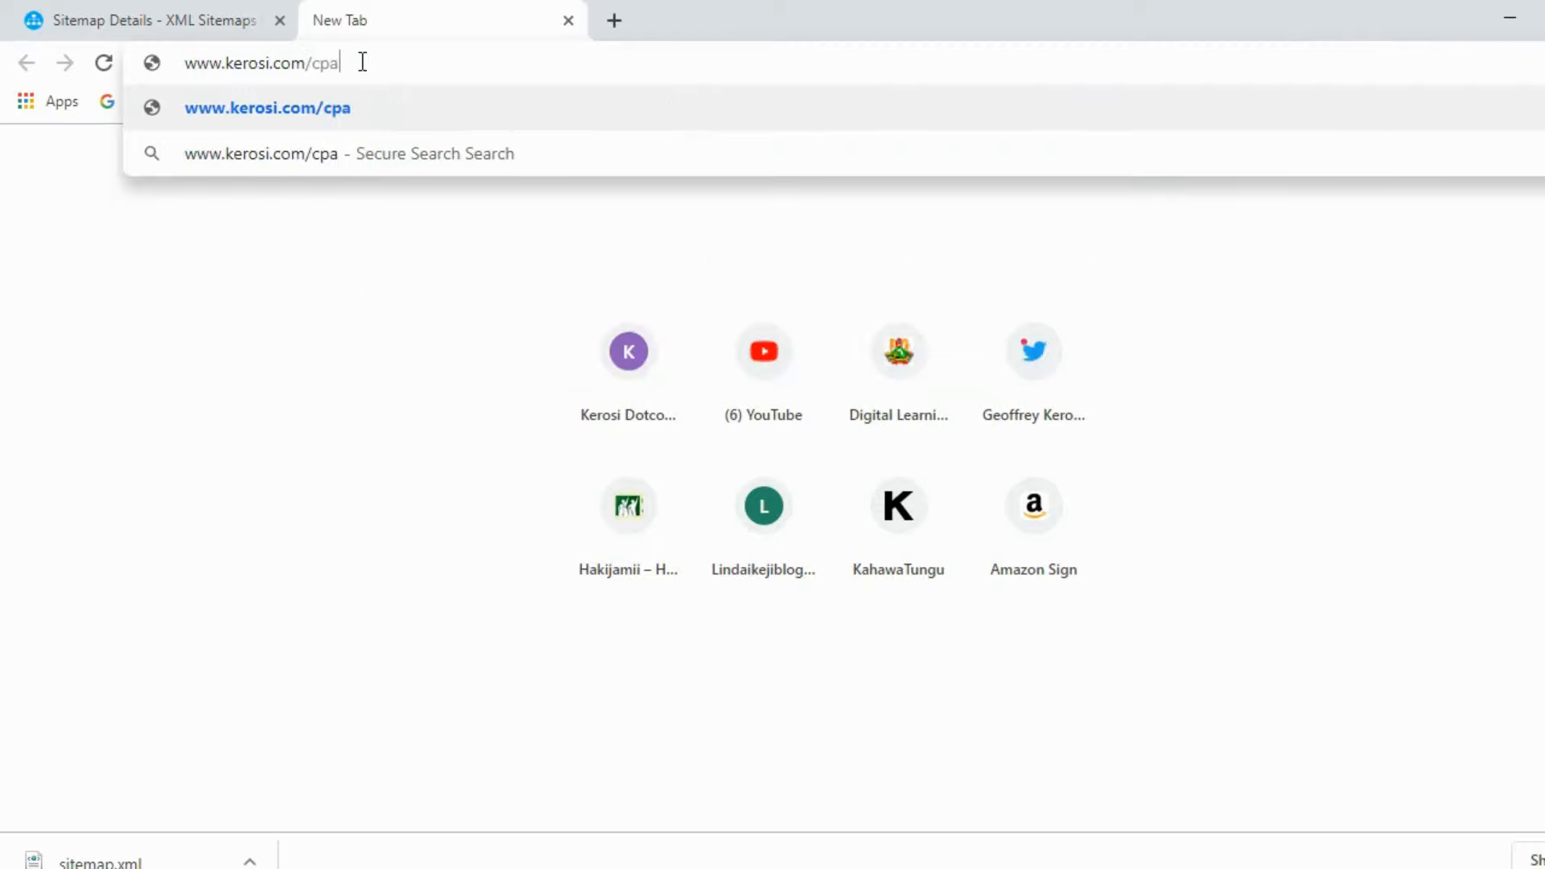
{"action": "key", "text": "BackSpace"}
{"action": "key", "text": "BackSpace"}
{"action": "type", "text": "nel"}
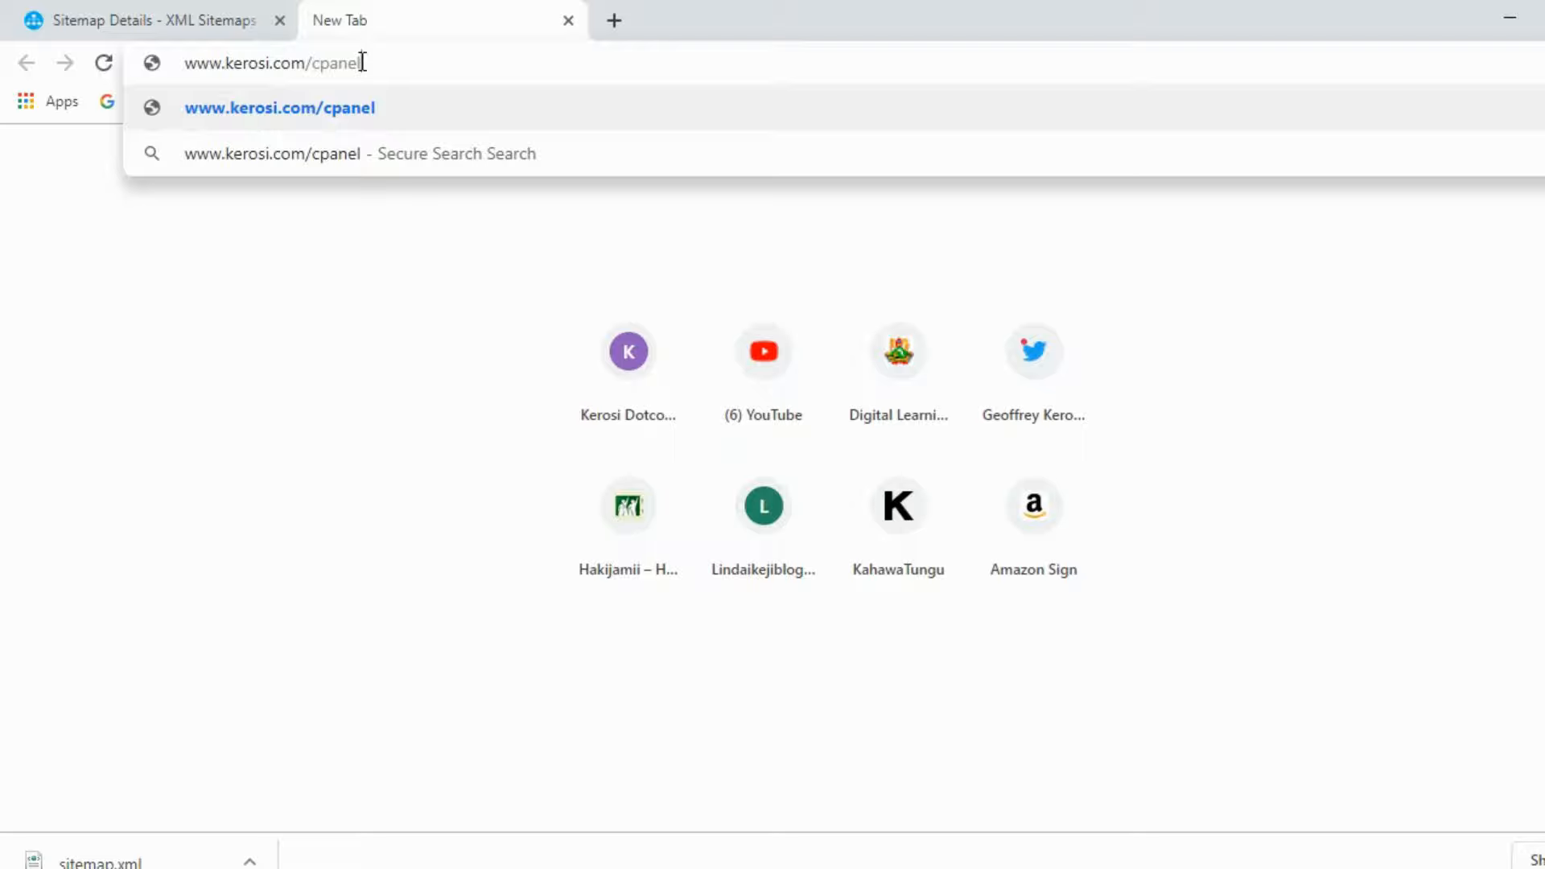
{"action": "key", "text": "Return"}
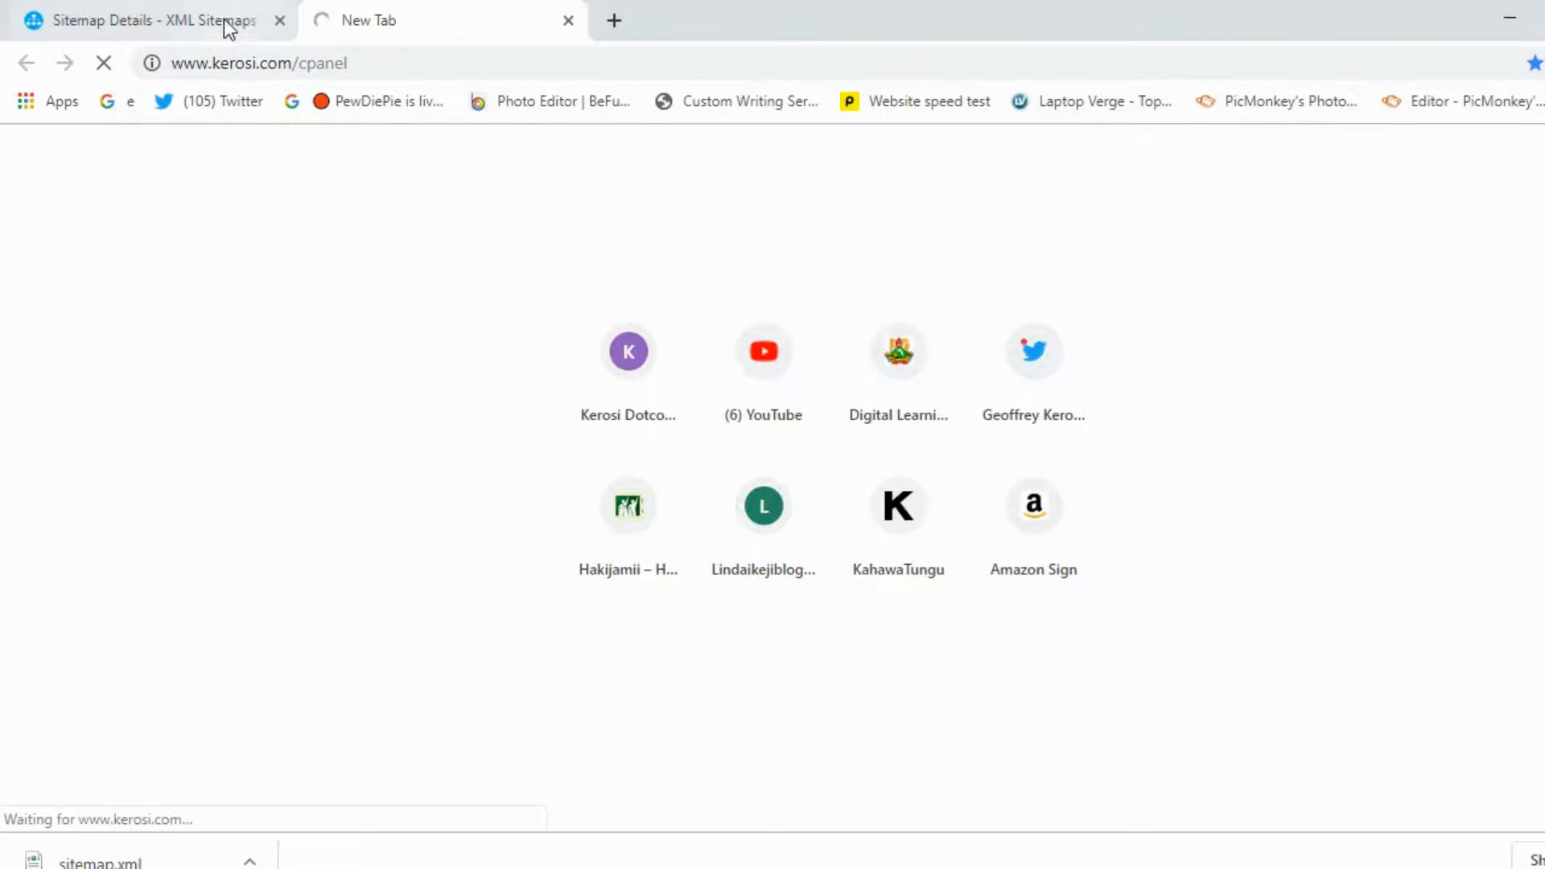
Search the web for gmail in another new browser tab while the cPanel login page loads.
{"action": "left_click", "coordinate": [225, 19]}
{"action": "left_click", "coordinate": [417, 8]}
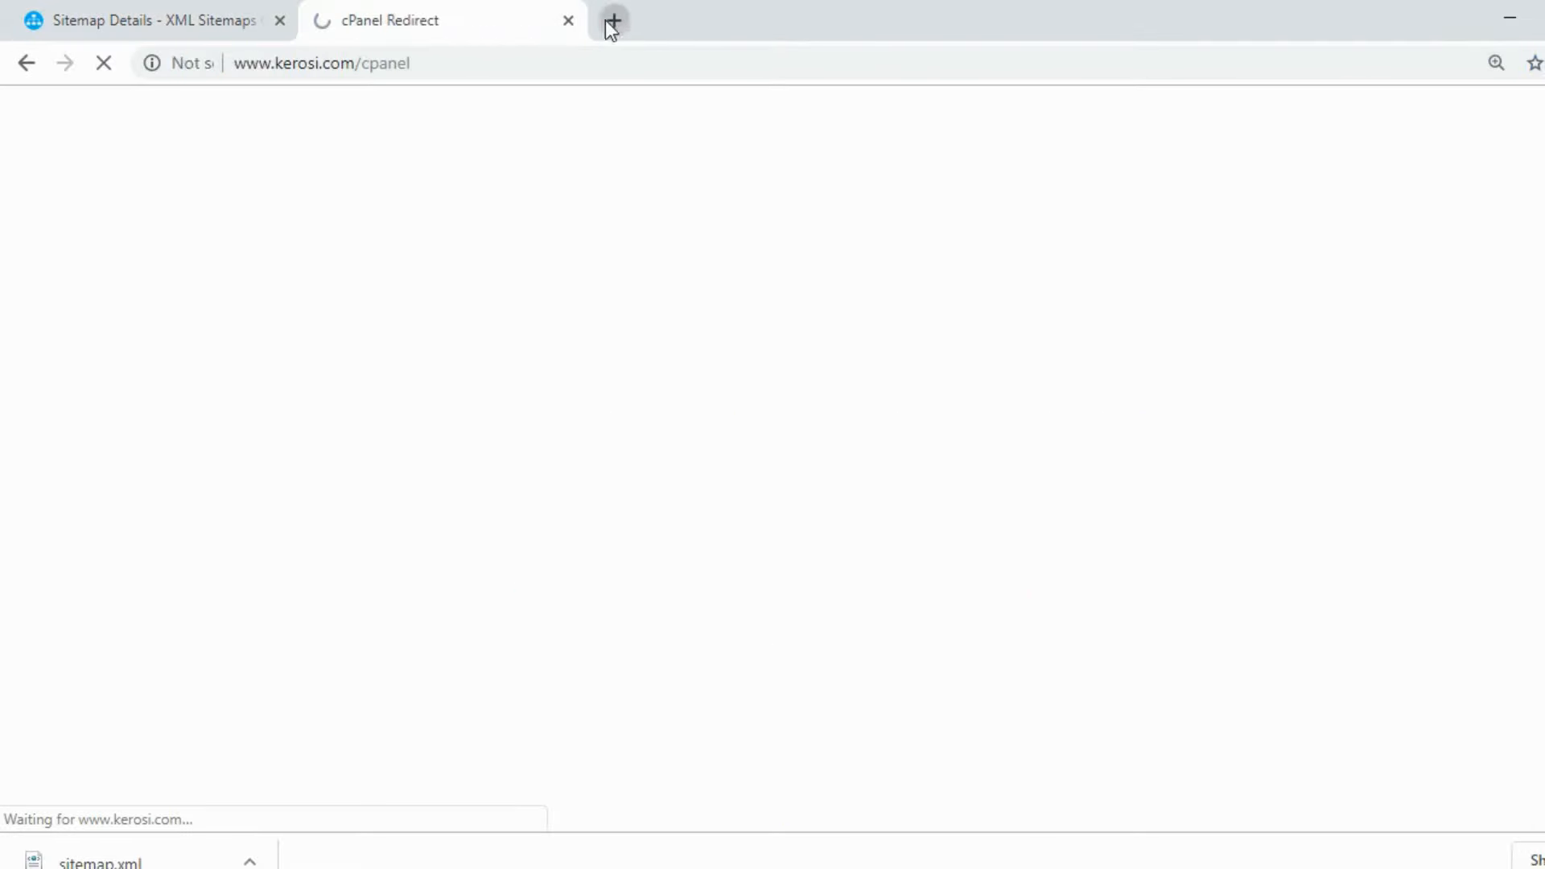
{"action": "left_click", "coordinate": [612, 20]}
{"action": "left_click", "coordinate": [419, 28]}
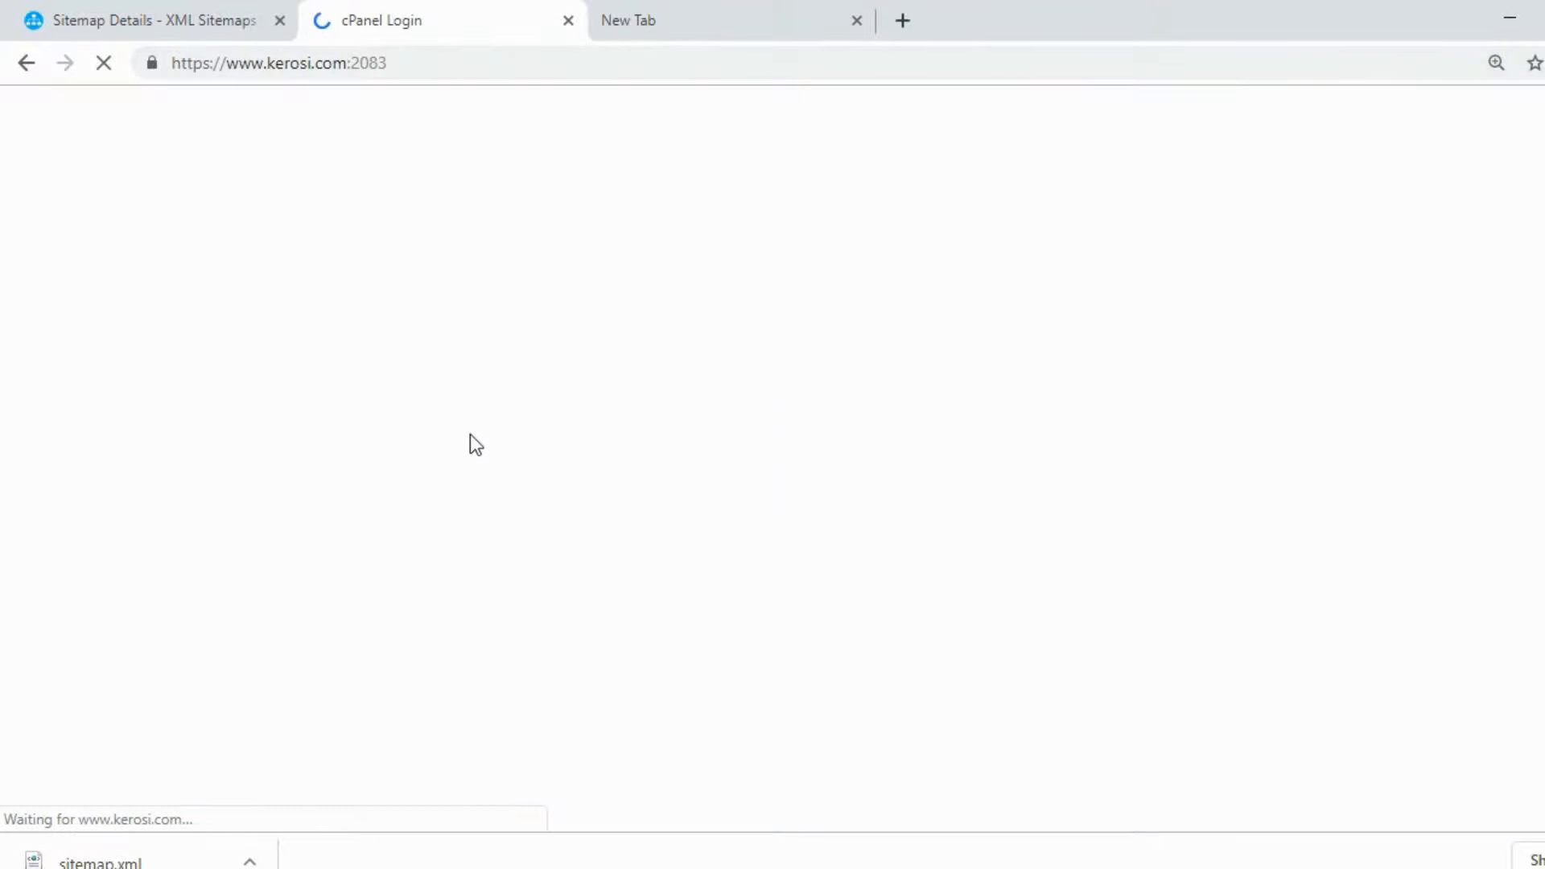
{"action": "left_click", "coordinate": [723, 8]}
{"action": "type", "text": "g"}
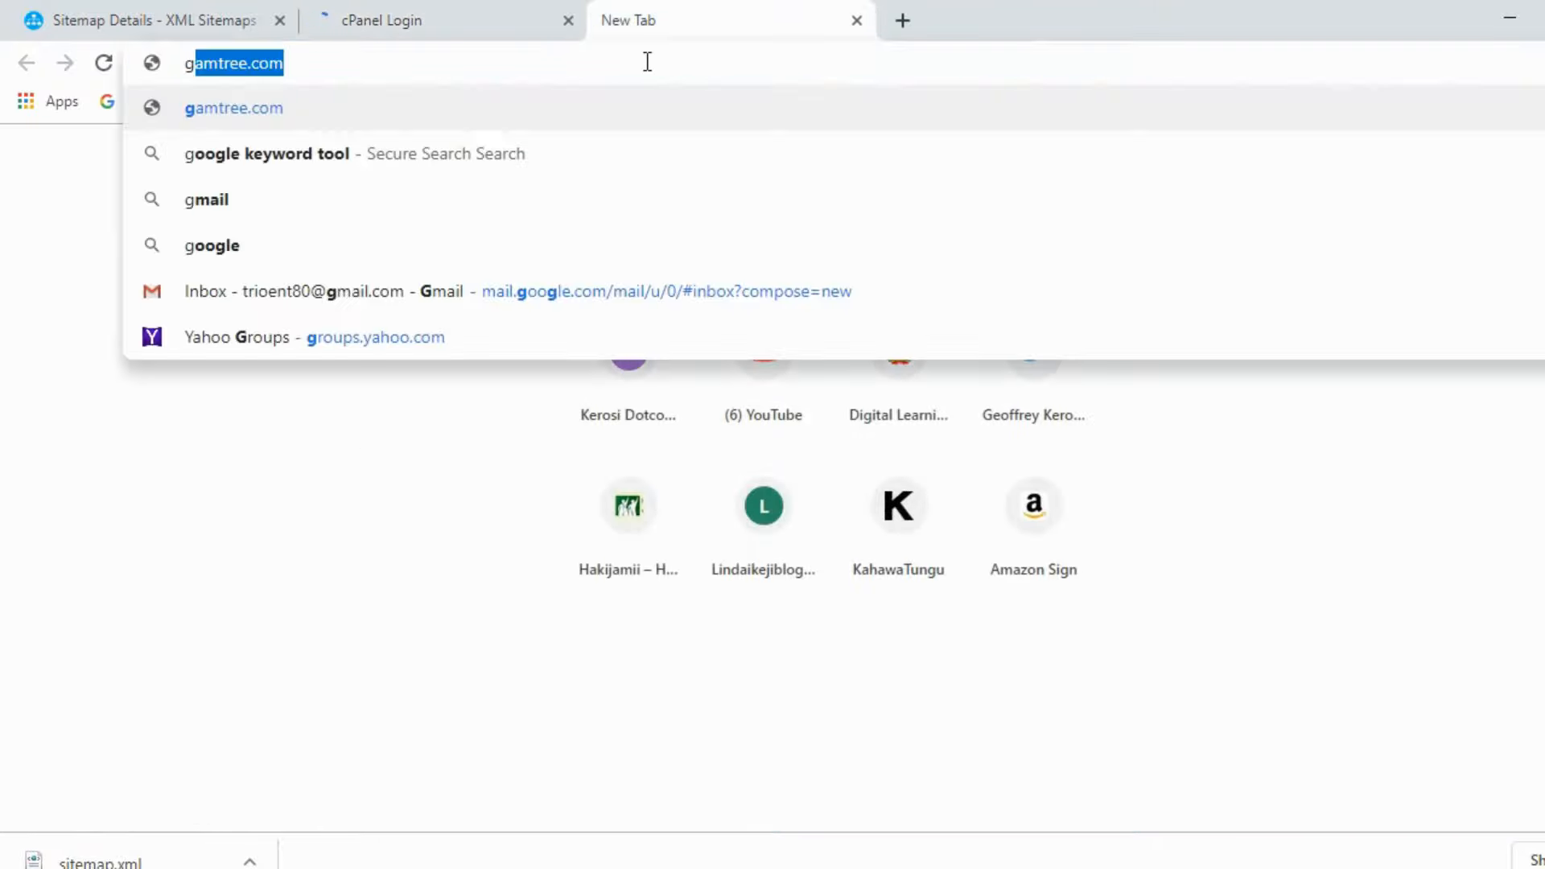
{"action": "type", "text": "mail"}
{"action": "key", "text": "Return"}
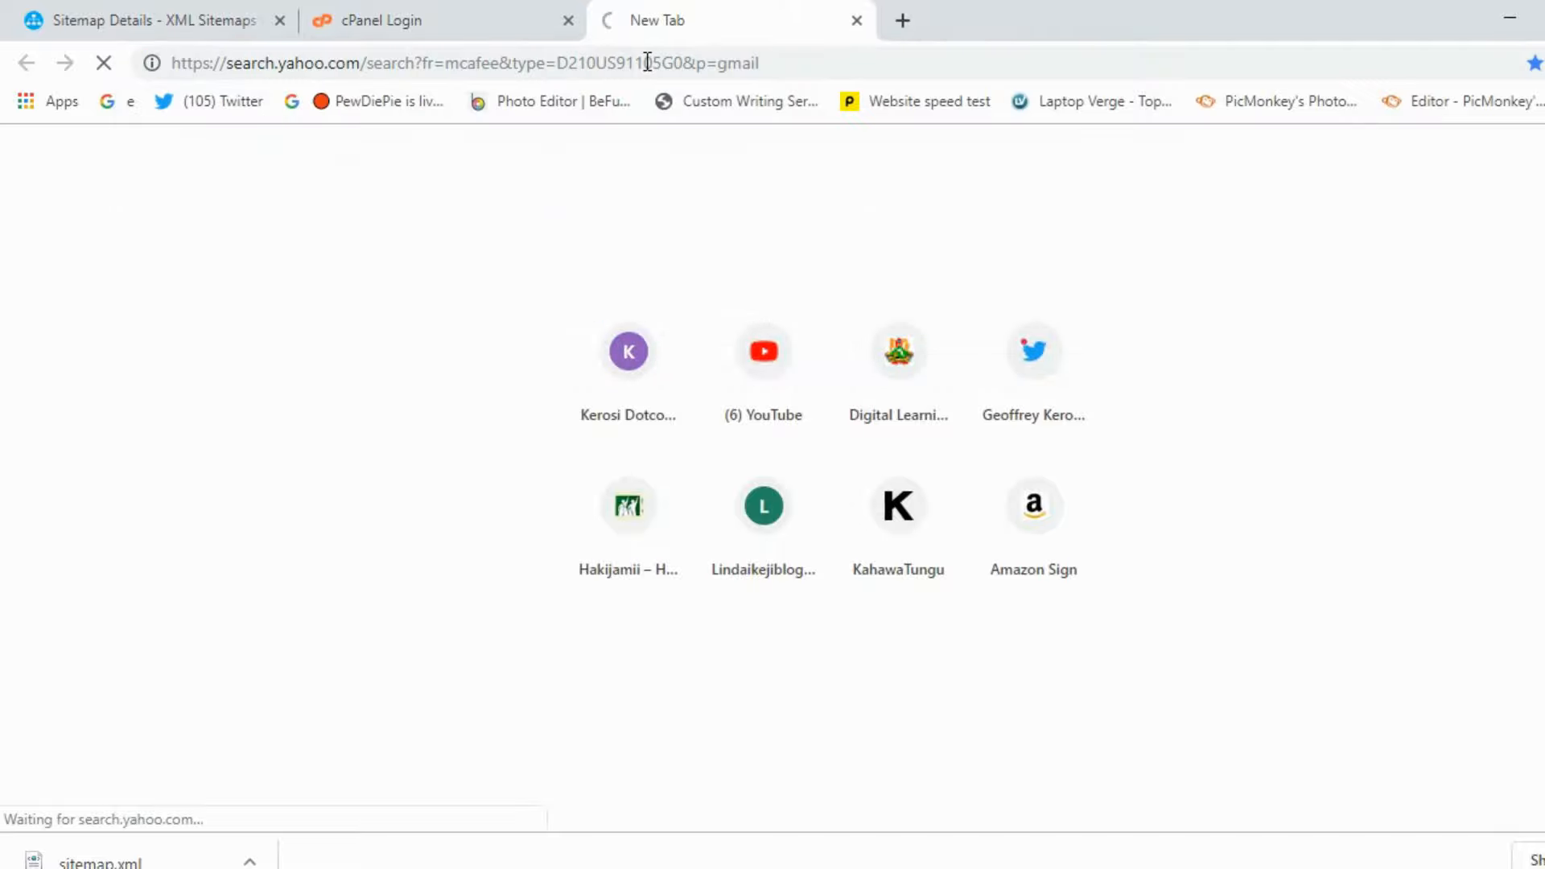
Return to the cPanel login page and enter the account username.
{"action": "left_click", "coordinate": [447, 19]}
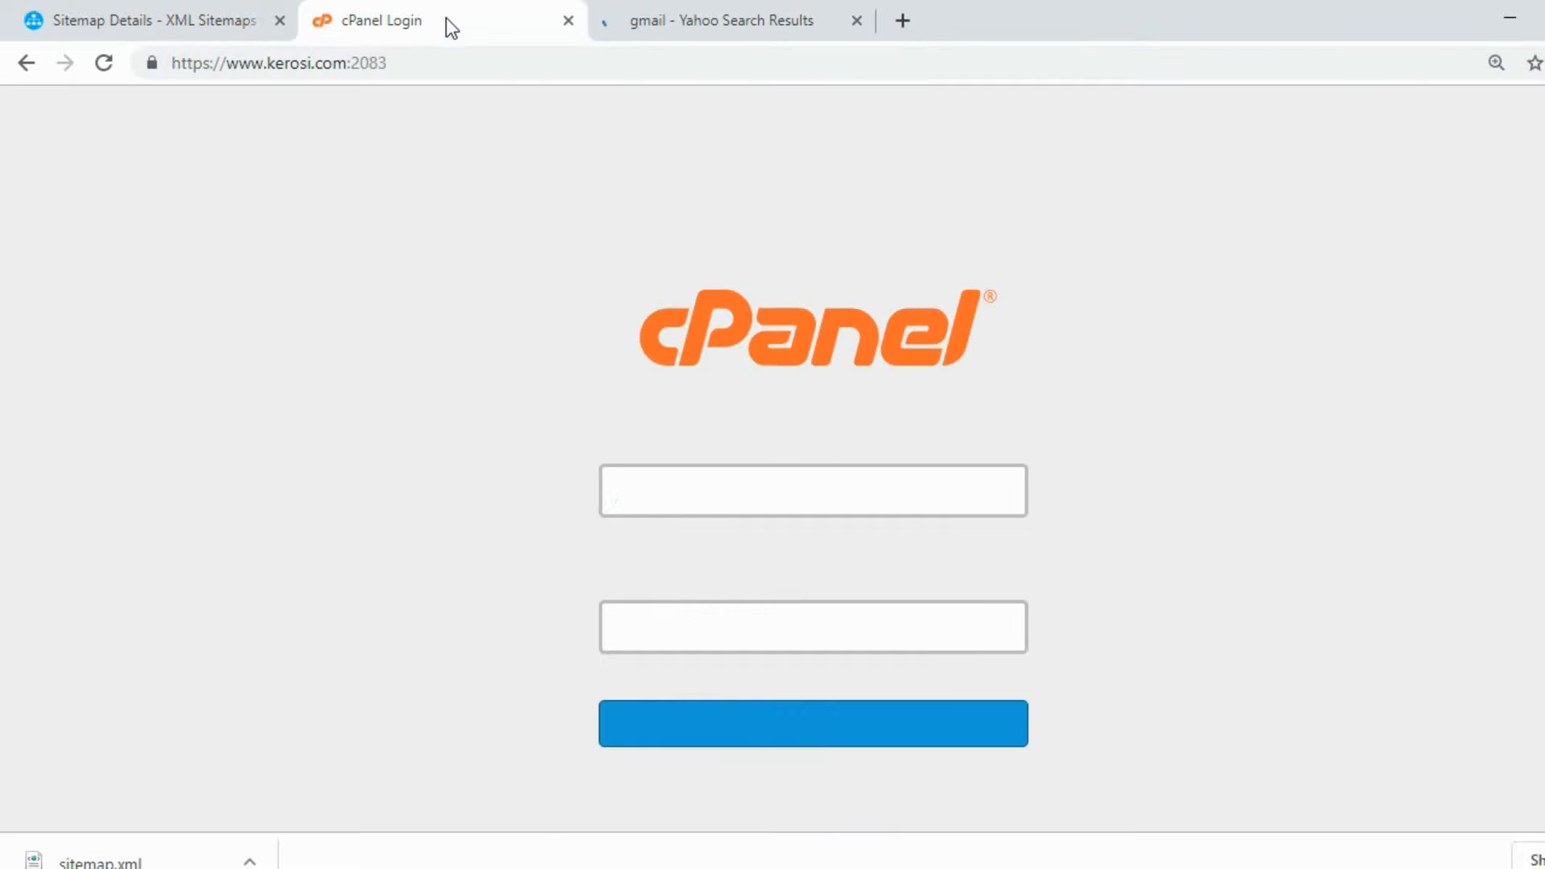
{"action": "left_click", "coordinate": [700, 490]}
{"action": "type", "text": "kerposi"}
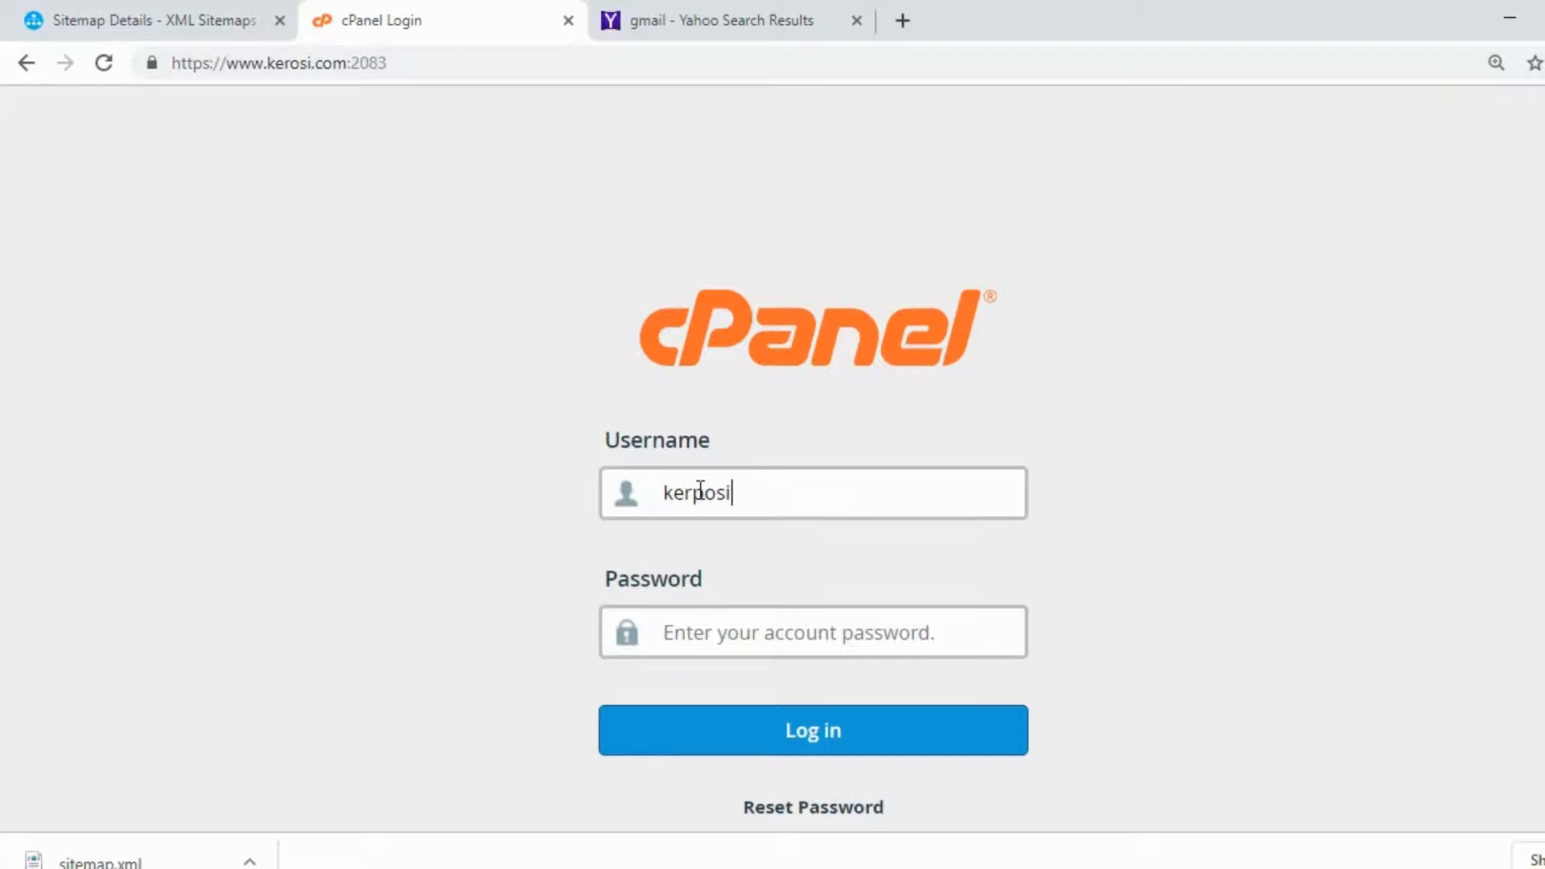
{"action": "key", "text": "BackSpace"}
{"action": "type", "text": "osi"}
{"action": "double_click", "coordinate": [700, 490]}
Open Gmail from the "Gmail - Email from Google" search result, then return to the cPanel login page.
{"action": "left_click", "coordinate": [727, 25]}
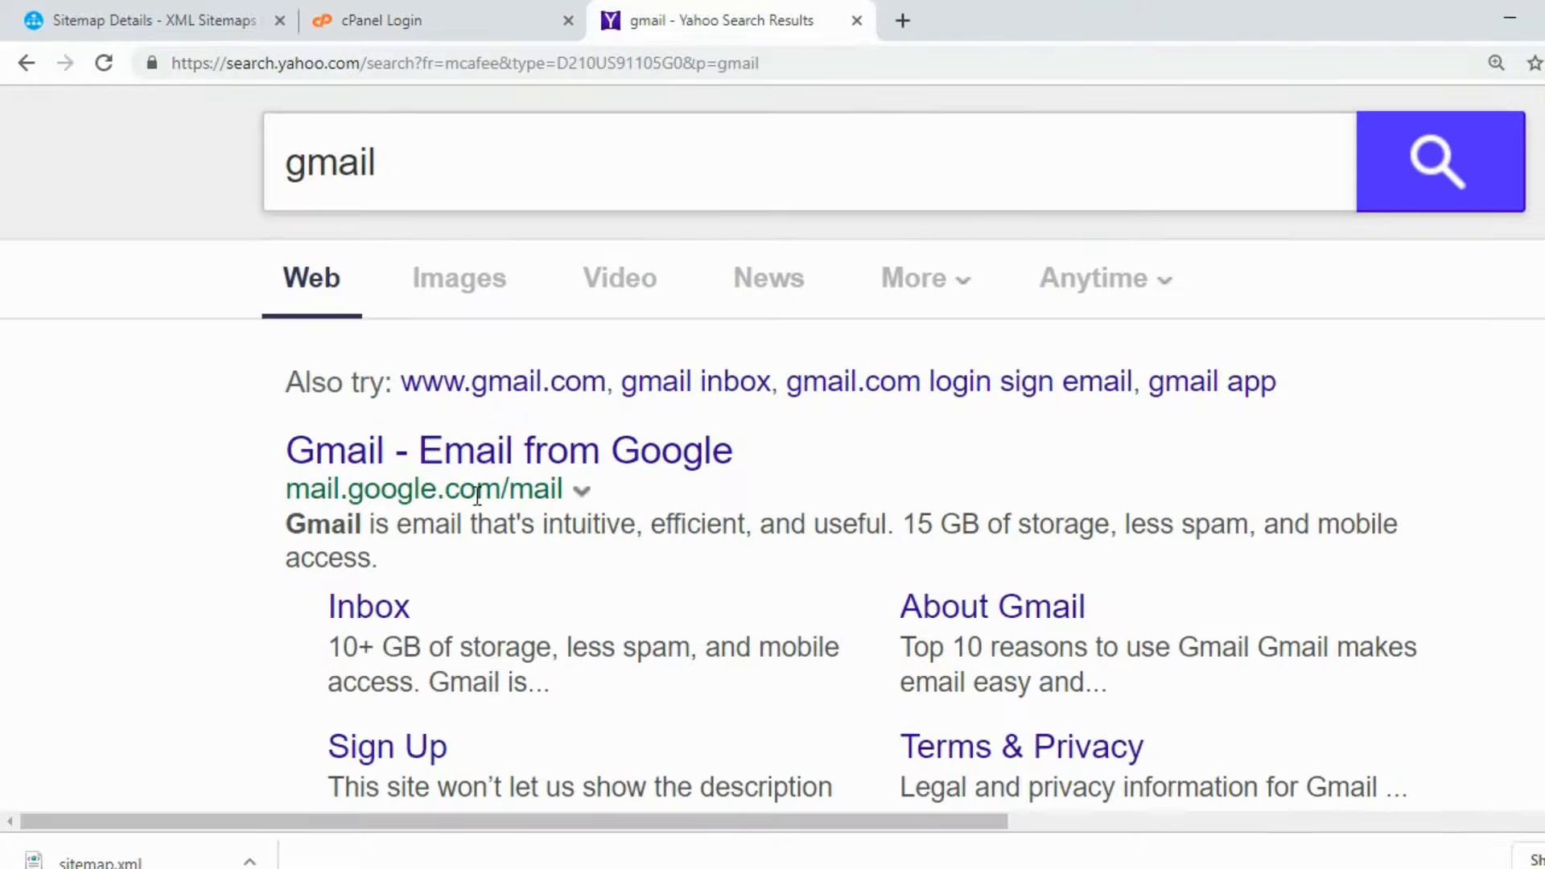
{"action": "left_click", "coordinate": [449, 475]}
{"action": "left_click", "coordinate": [732, 21]}
{"action": "left_click", "coordinate": [857, 20]}
{"action": "key", "text": "ctrl+shift+Tab"}
Paste the account password into the cPanel login form and log in.
{"action": "right_click", "coordinate": [677, 632]}
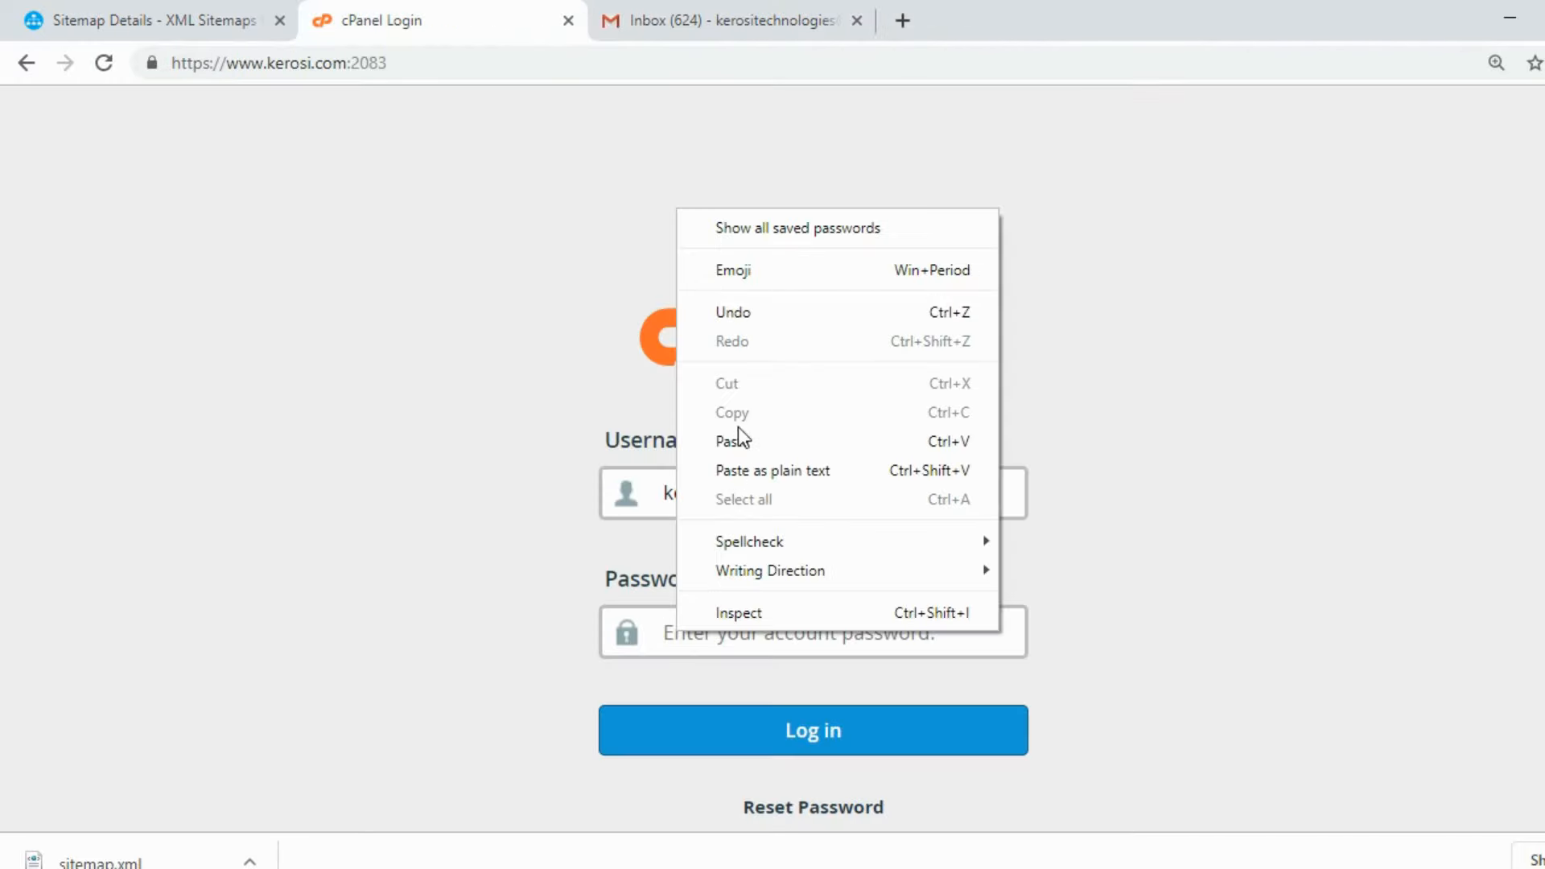
{"action": "left_click", "coordinate": [739, 440]}
{"action": "left_click", "coordinate": [795, 731]}
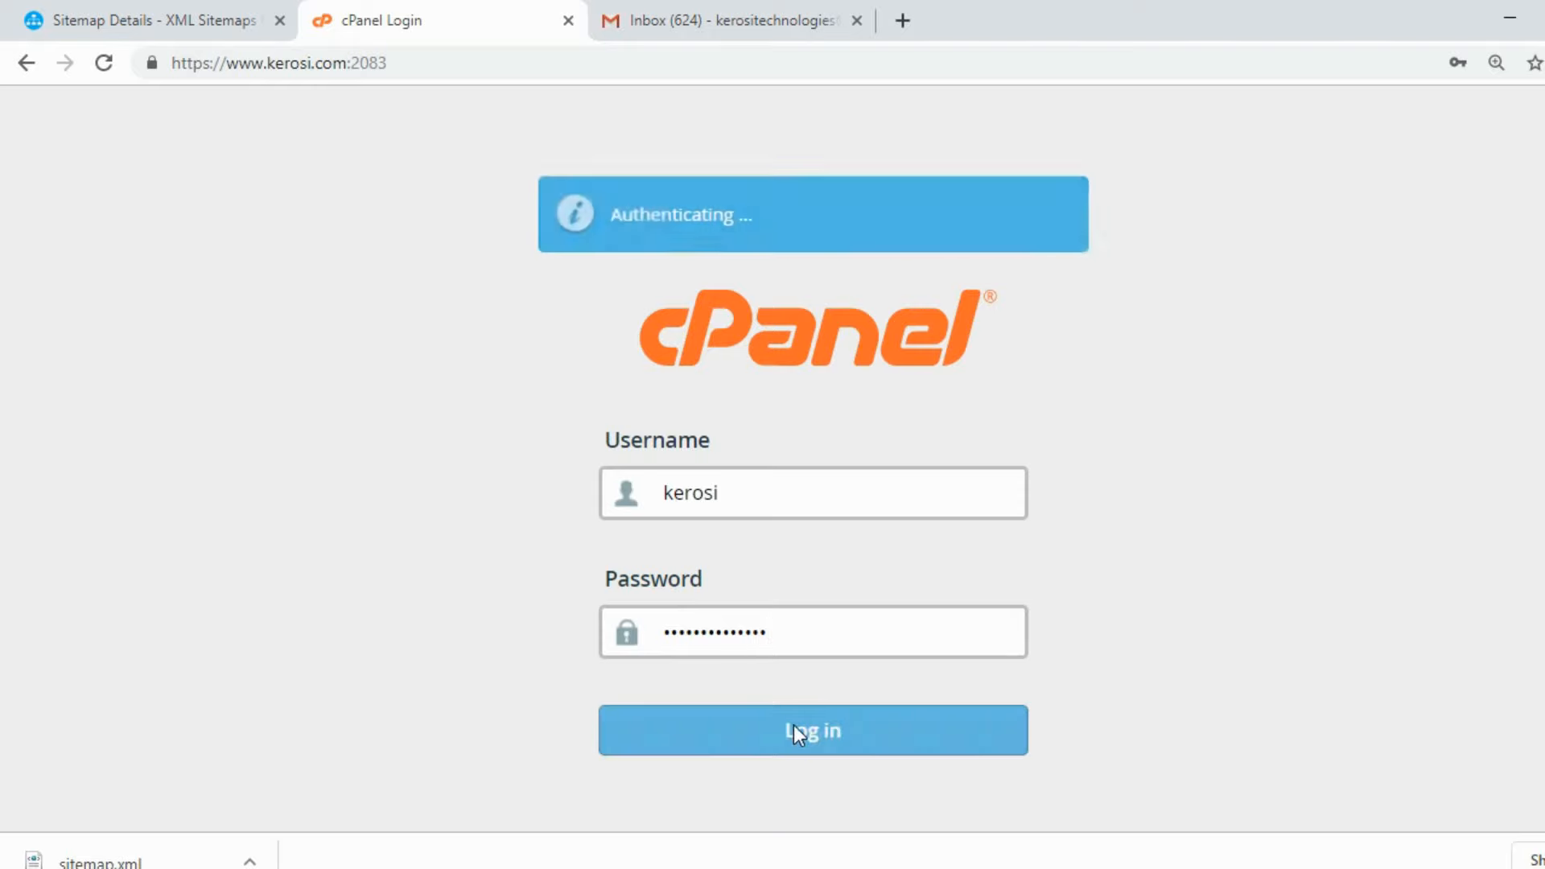
Close the Gmail inbox tab and agree to leave the site.
{"action": "left_click", "coordinate": [735, 25]}
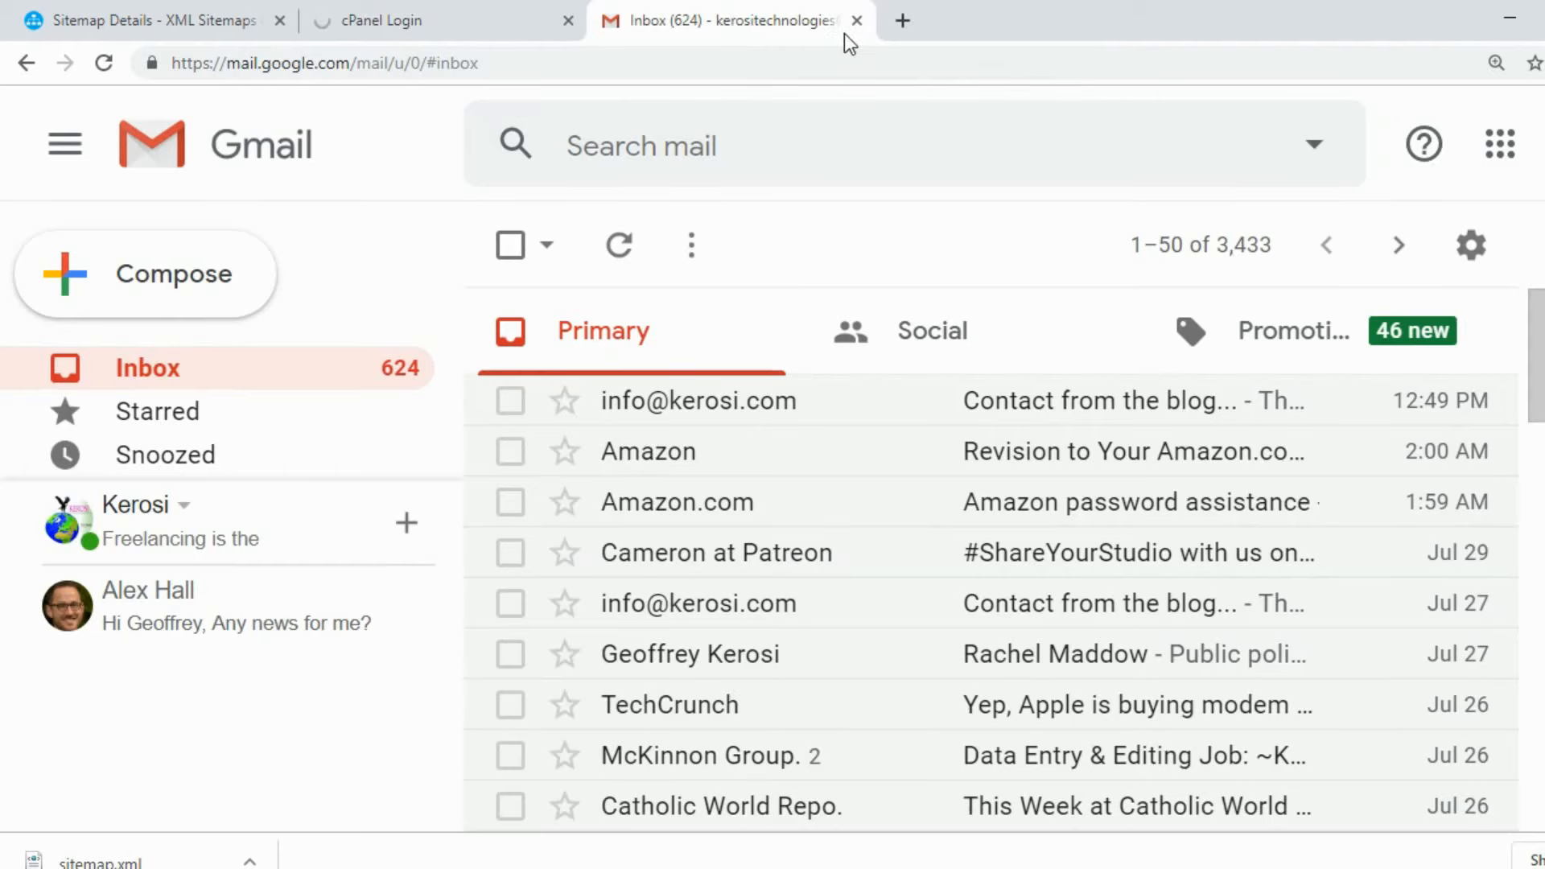
{"action": "left_click", "coordinate": [856, 20]}
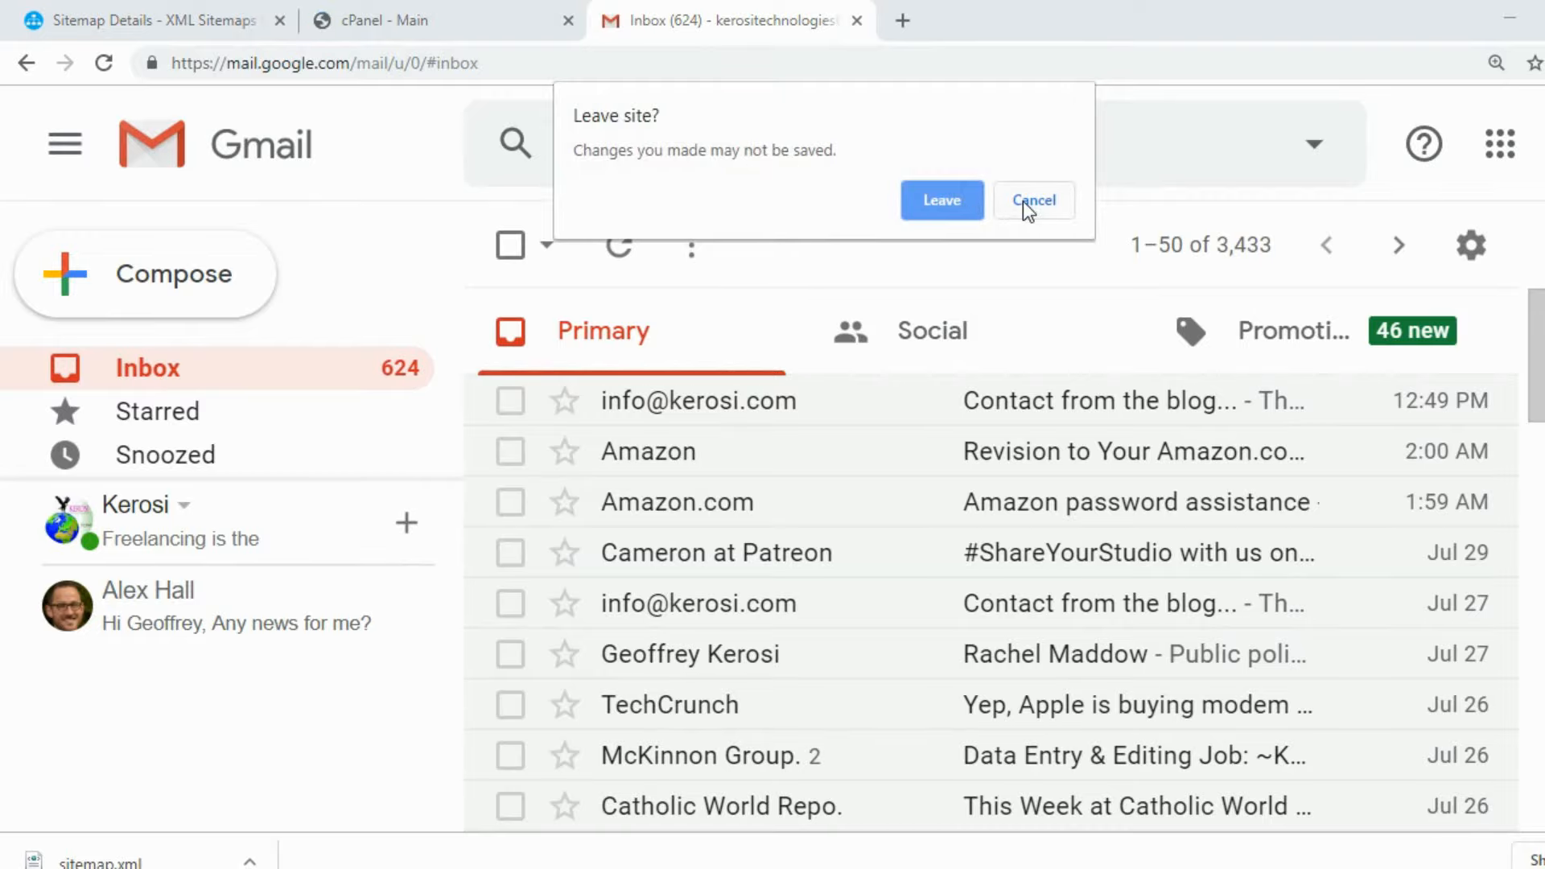
{"action": "left_click", "coordinate": [935, 202]}
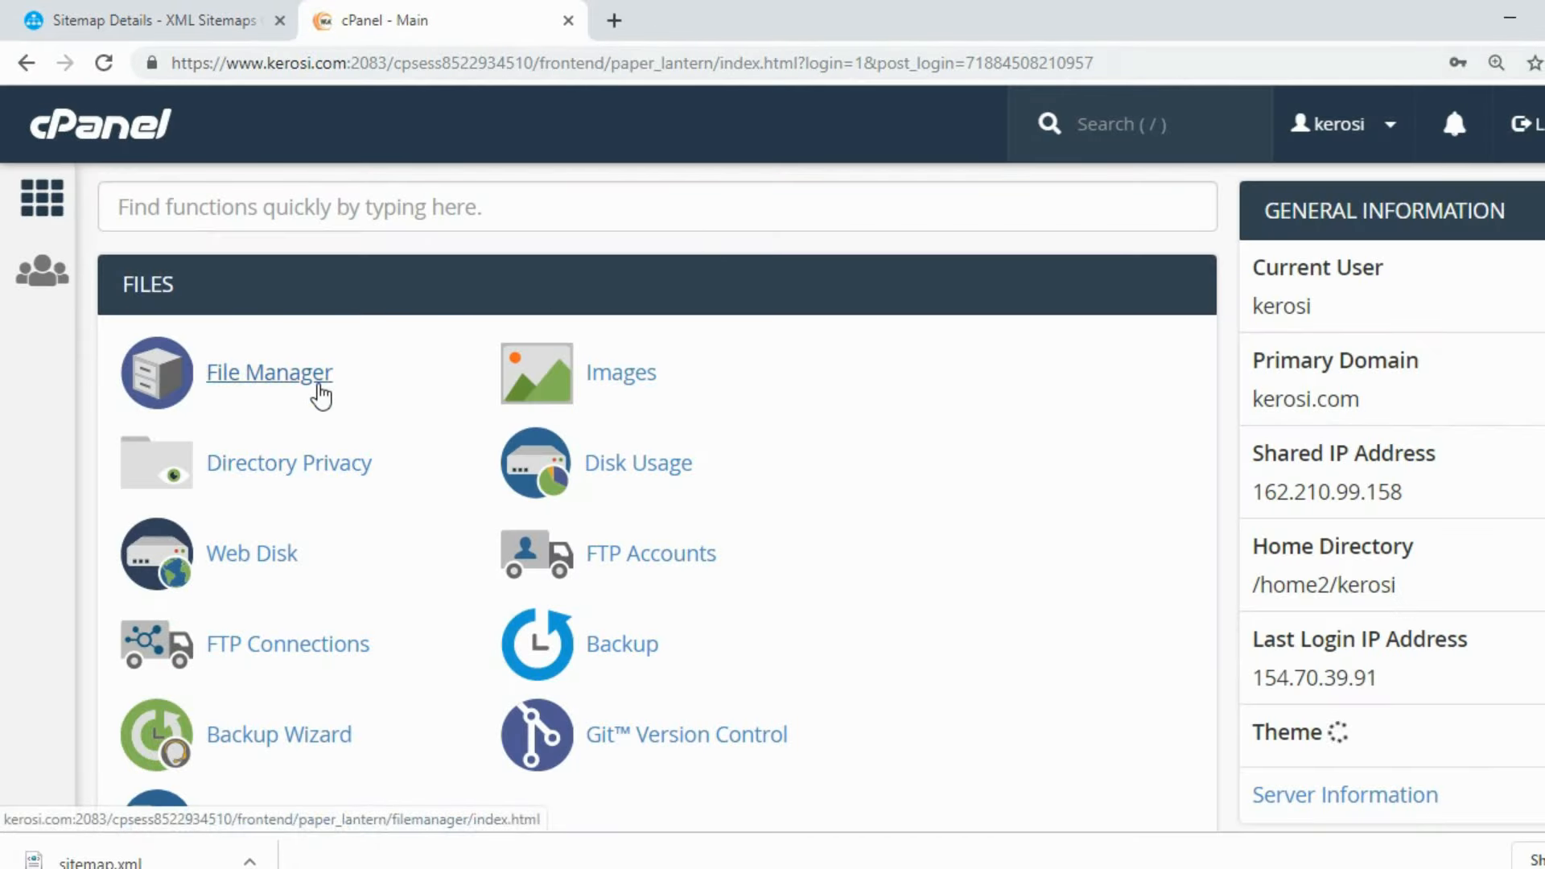
Open File Manager from the Files section of cPanel.
{"action": "left_click", "coordinate": [272, 385]}
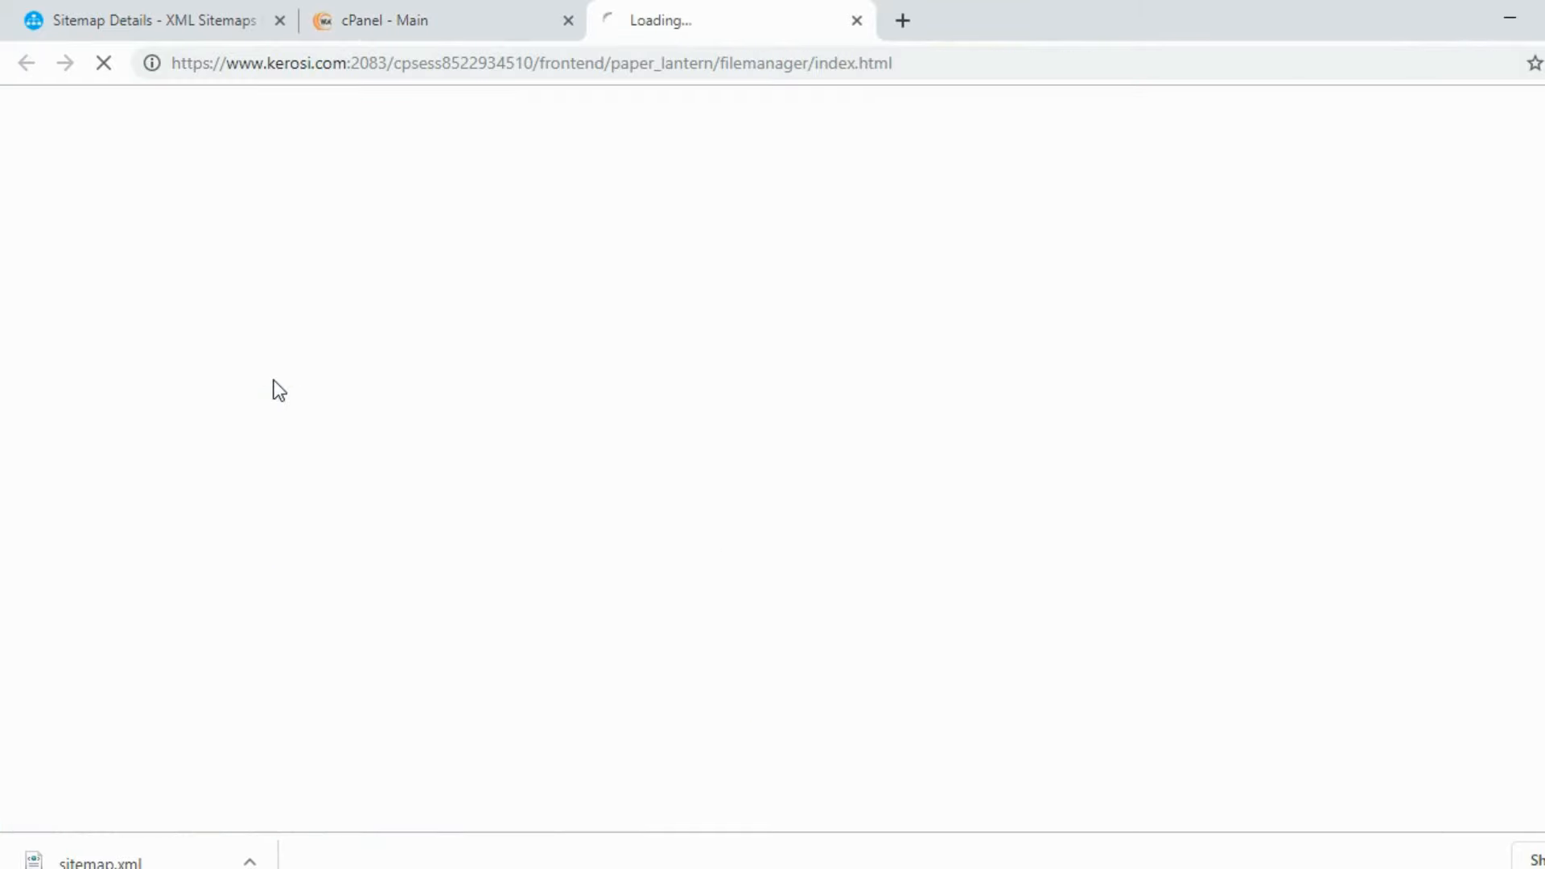
{"action": "left_click", "coordinate": [418, 21]}
{"action": "left_click", "coordinate": [648, 20]}
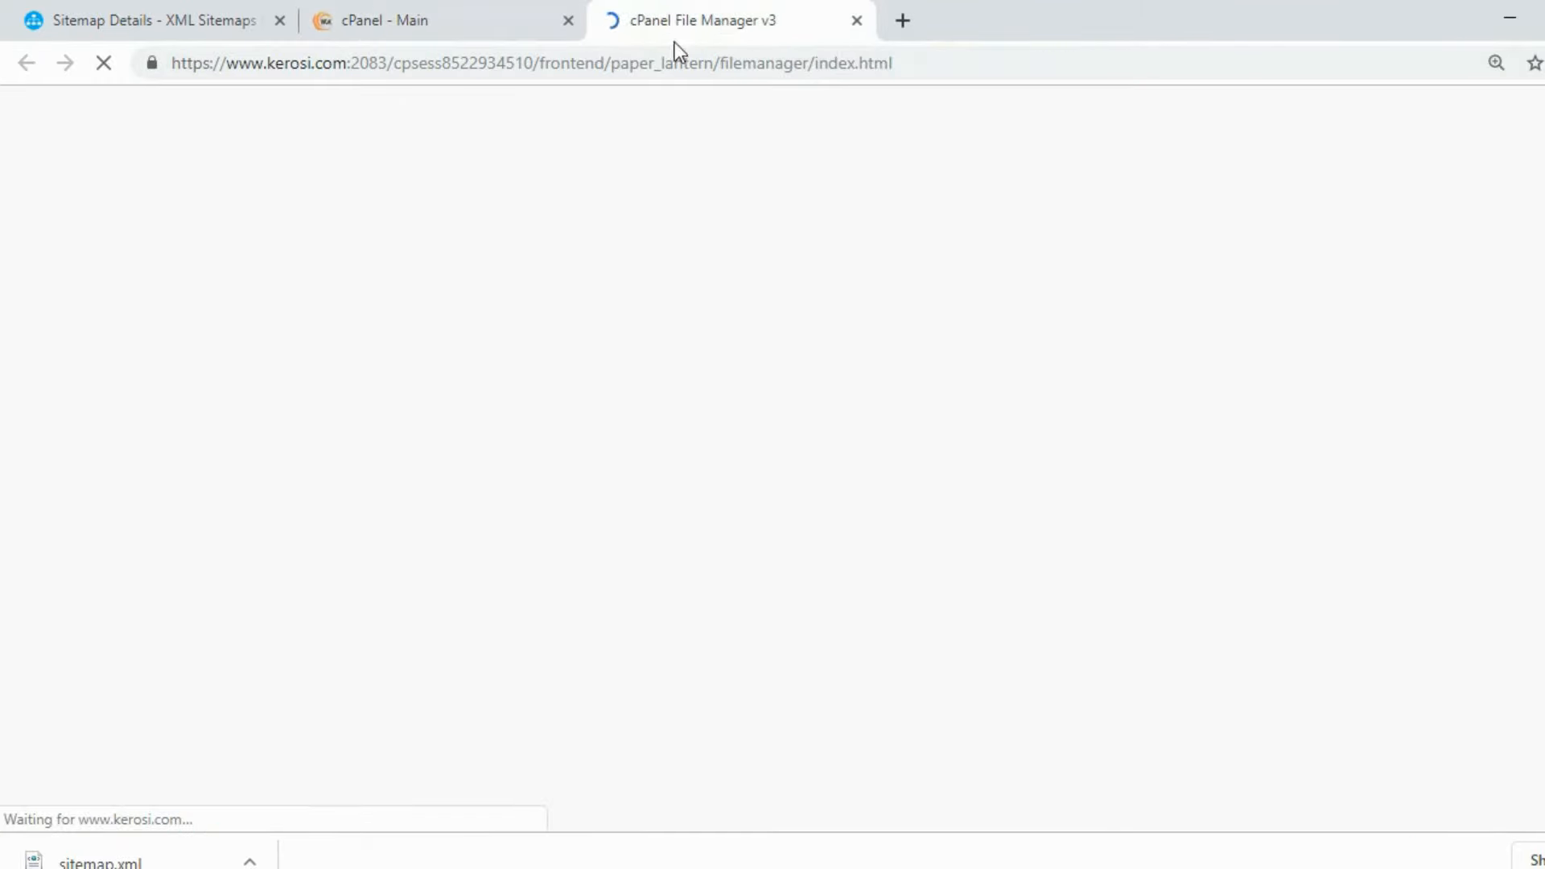
Look over the file, domain, email and metrics tools on the cPanel main page.
{"action": "left_click", "coordinate": [382, 19]}
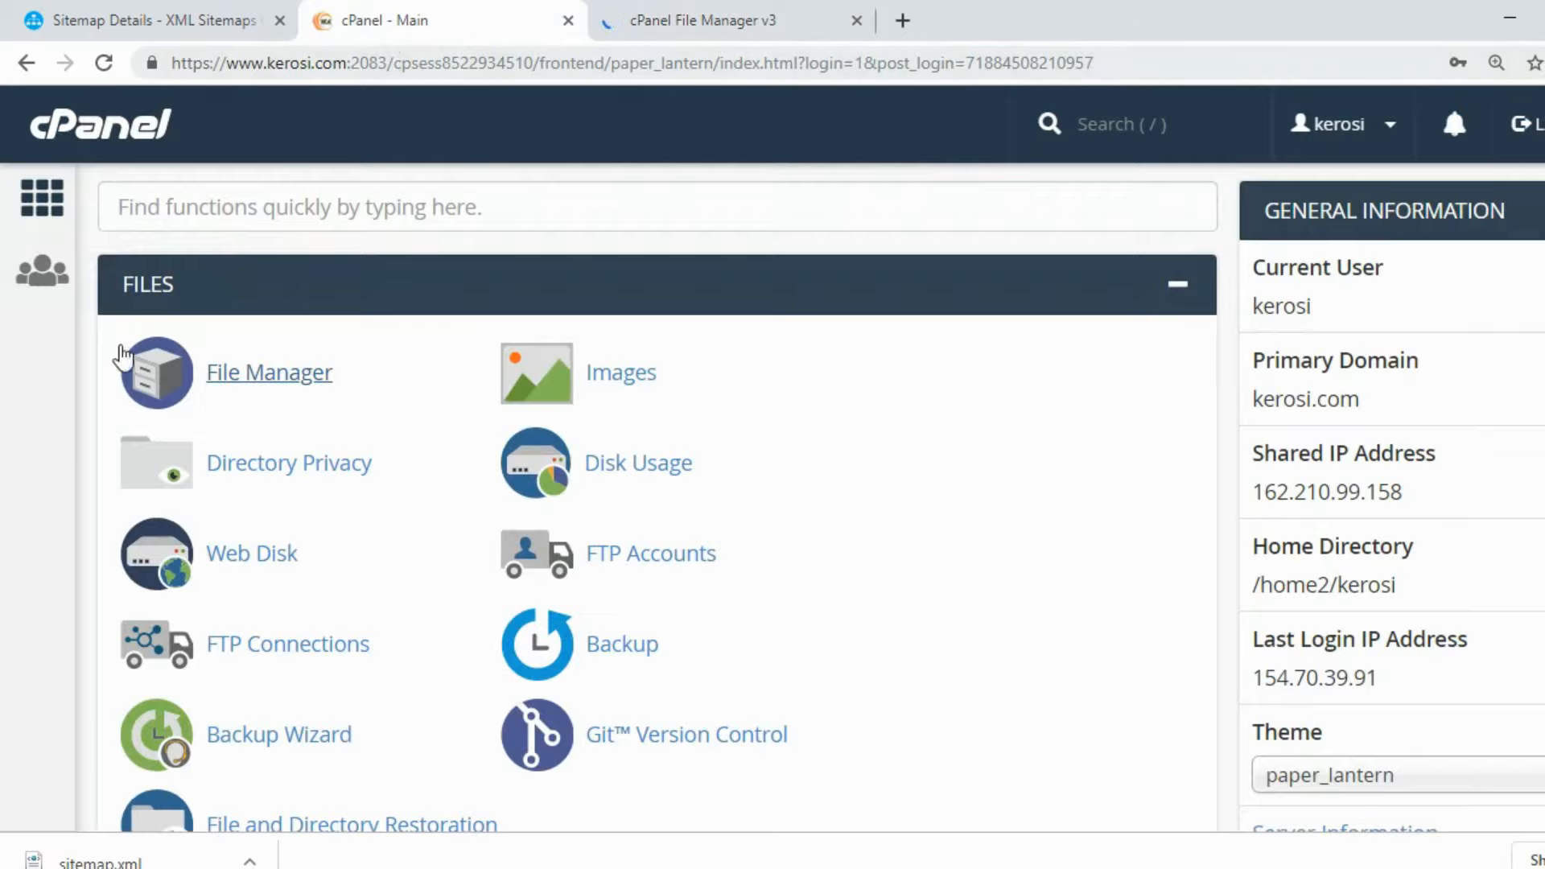
{"action": "scroll", "coordinate": [421, 355], "scroll_direction": "down", "scroll_amount": 15}
{"action": "scroll", "coordinate": [449, 405], "scroll_direction": "down", "scroll_amount": 10}
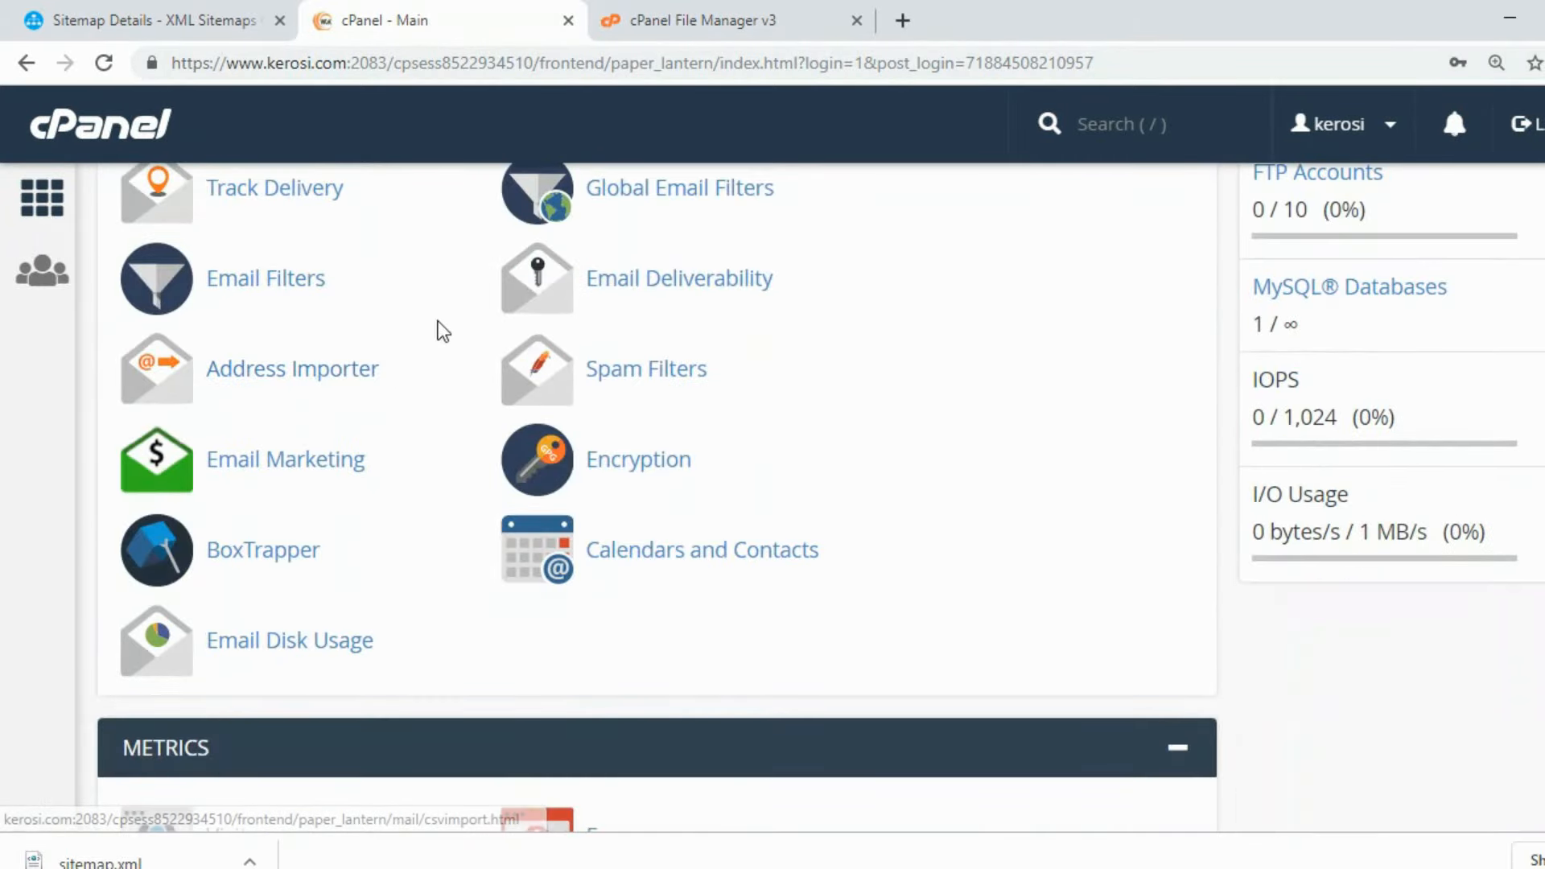
{"action": "scroll", "coordinate": [697, 407], "scroll_direction": "down", "scroll_amount": 5}
{"action": "scroll", "coordinate": [712, 390], "scroll_direction": "up", "scroll_amount": 6}
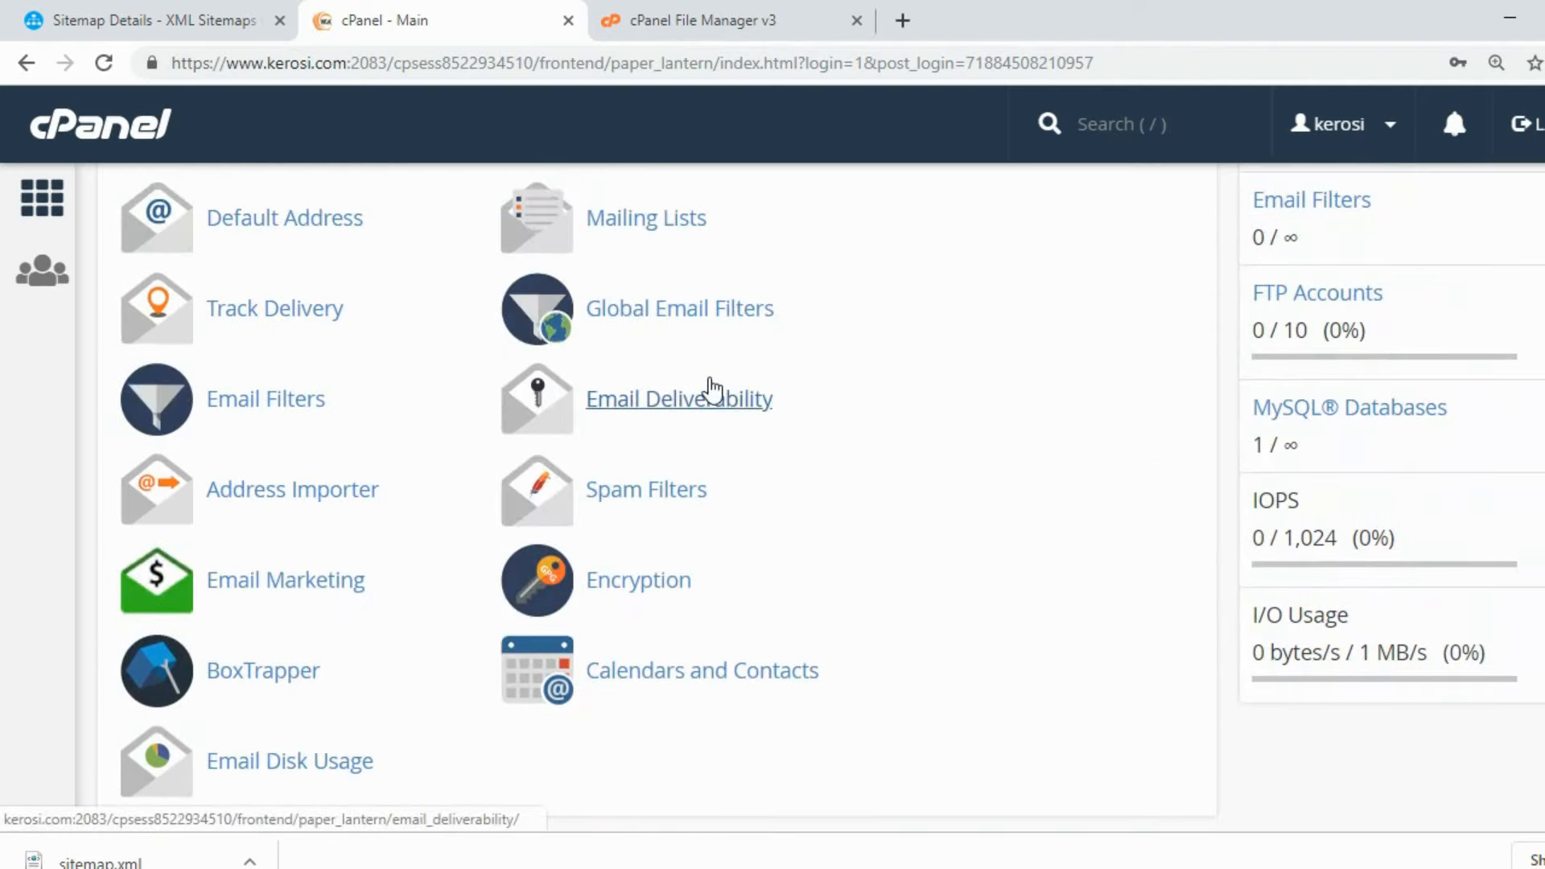
{"action": "scroll", "coordinate": [708, 394], "scroll_direction": "up", "scroll_amount": 4}
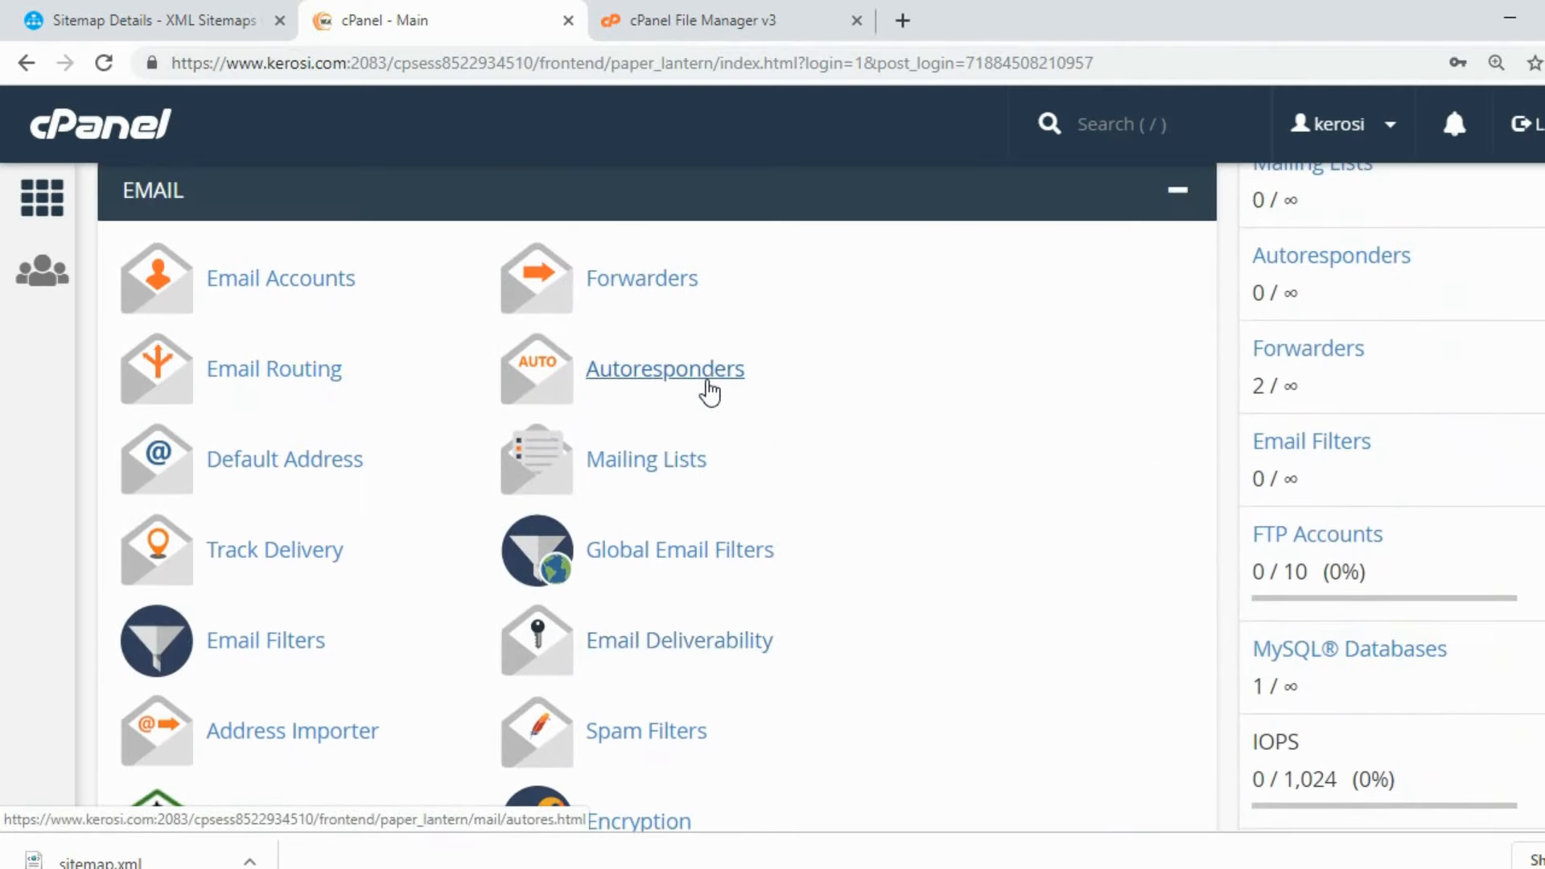
{"action": "scroll", "coordinate": [709, 393], "scroll_direction": "up", "scroll_amount": 2}
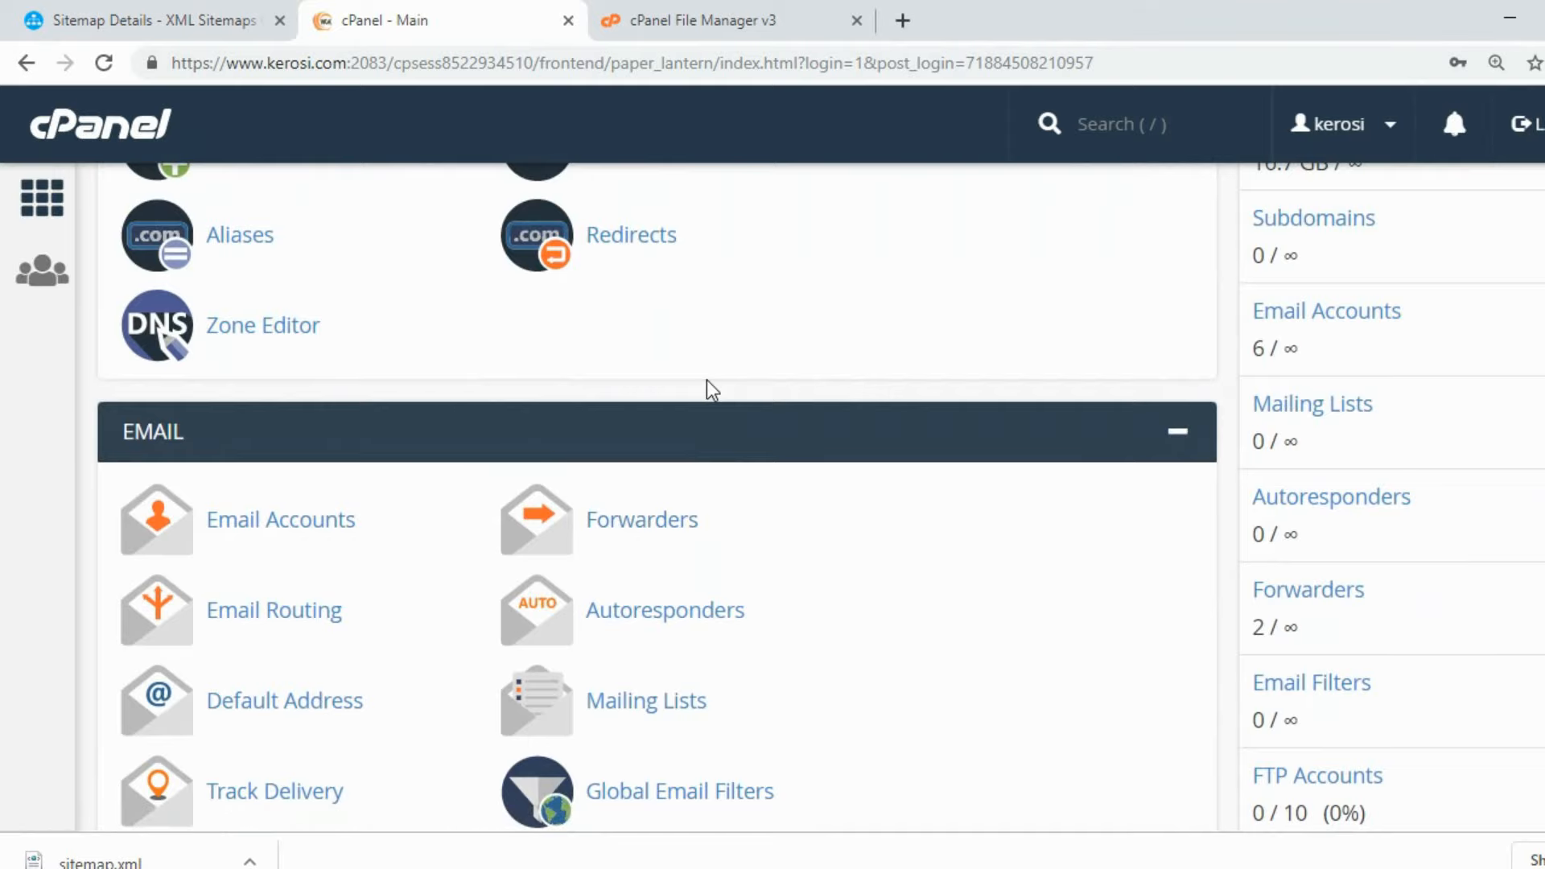
{"action": "scroll", "coordinate": [707, 382], "scroll_direction": "up", "scroll_amount": 6}
{"action": "scroll", "coordinate": [703, 379], "scroll_direction": "up", "scroll_amount": 1}
Expand the public_html folder in File Manager and look through the files it contains.
{"action": "left_click", "coordinate": [728, 11]}
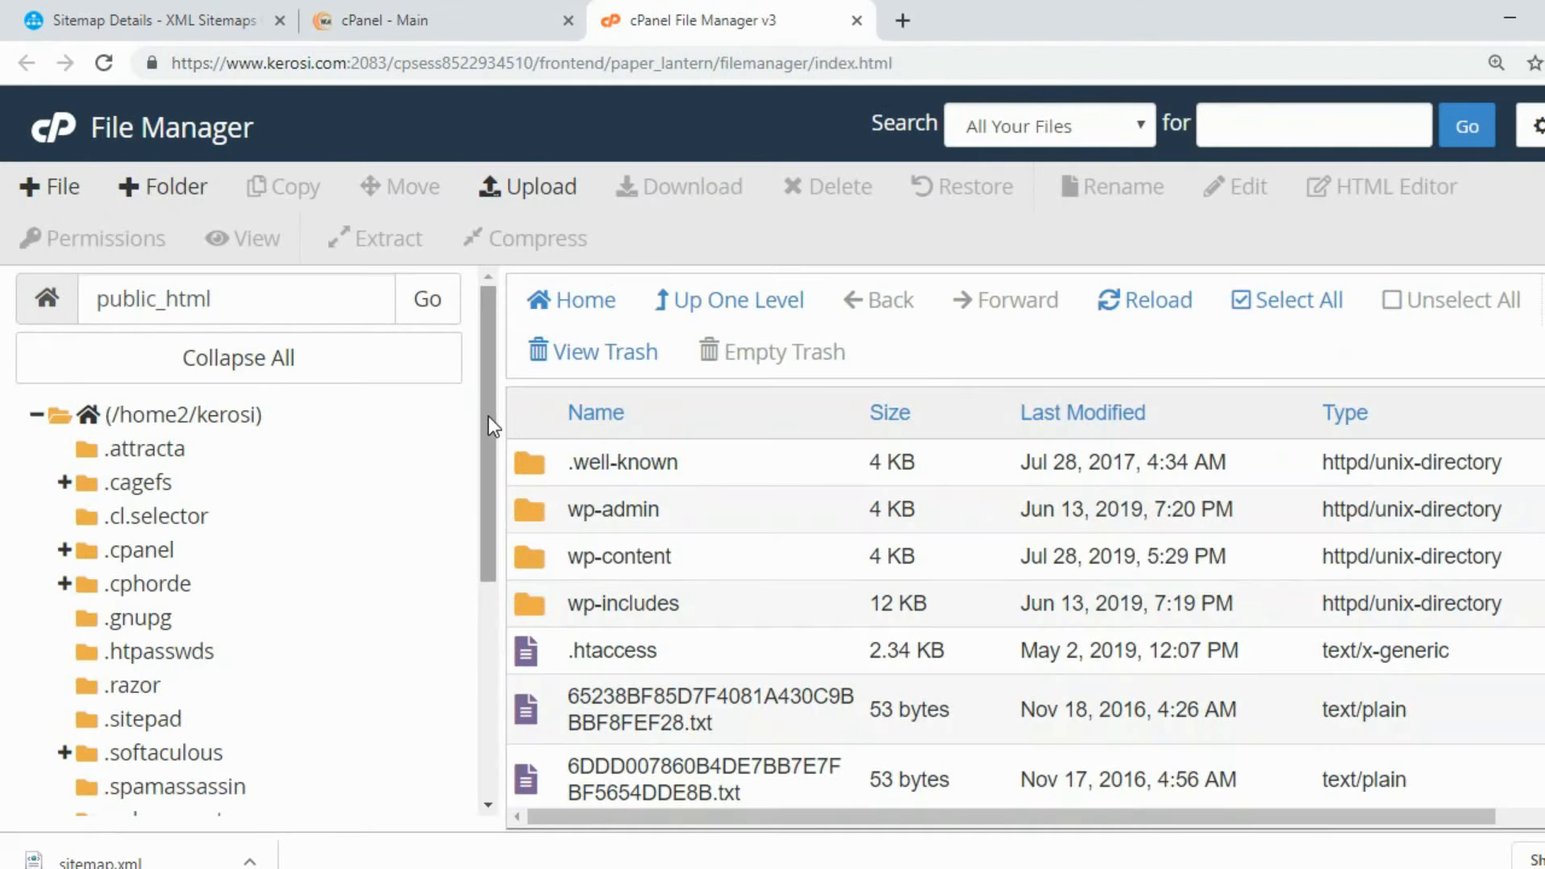
{"action": "left_click_drag", "start_coordinate": [488, 417], "coordinate": [436, 656]}
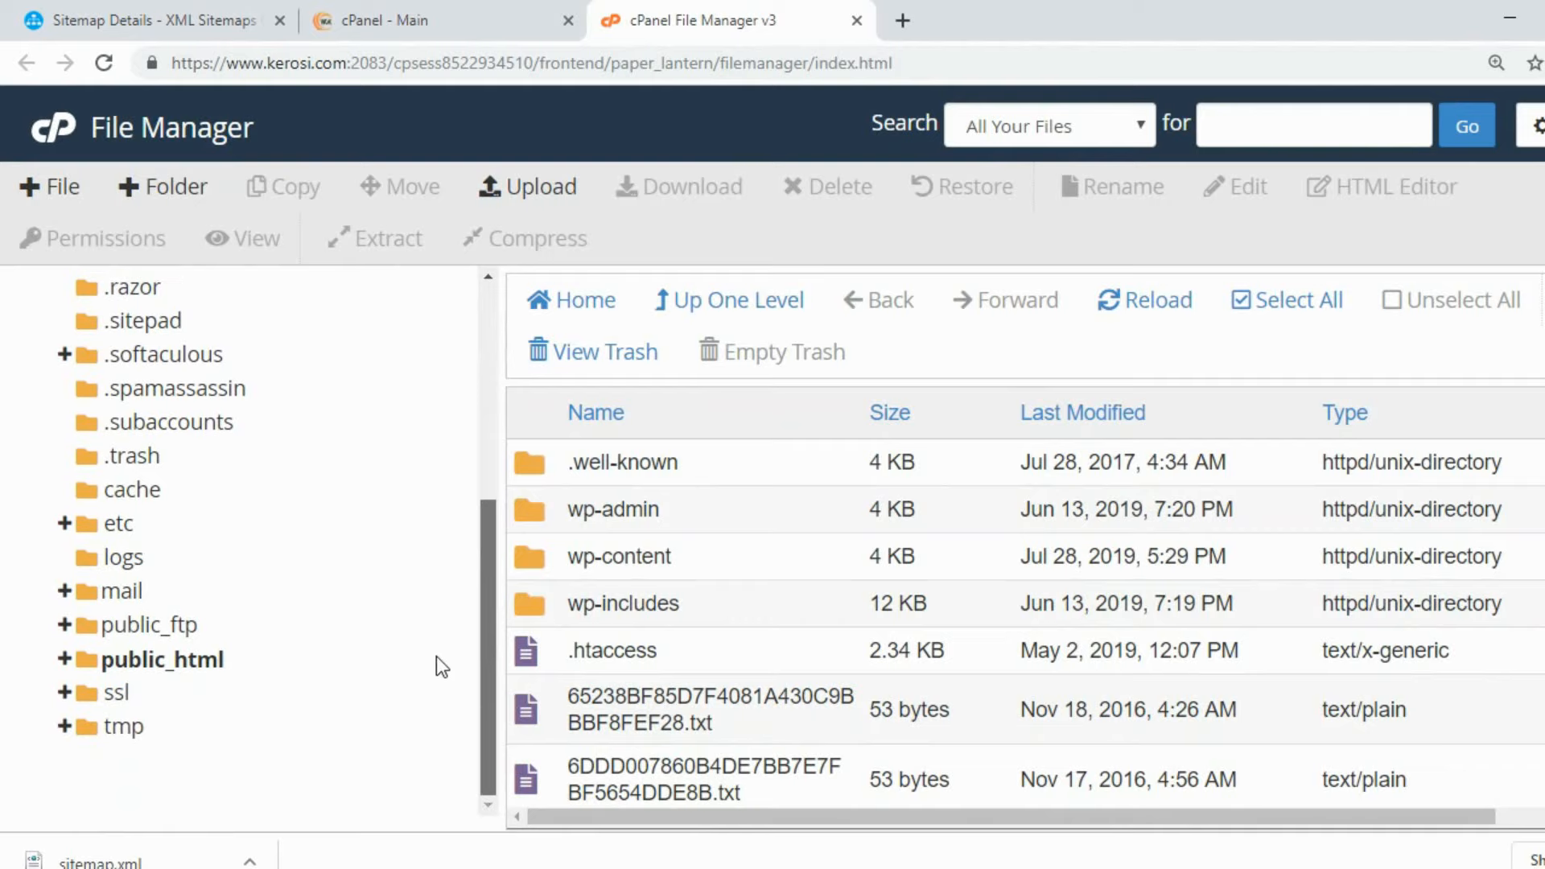
{"action": "left_click", "coordinate": [176, 664]}
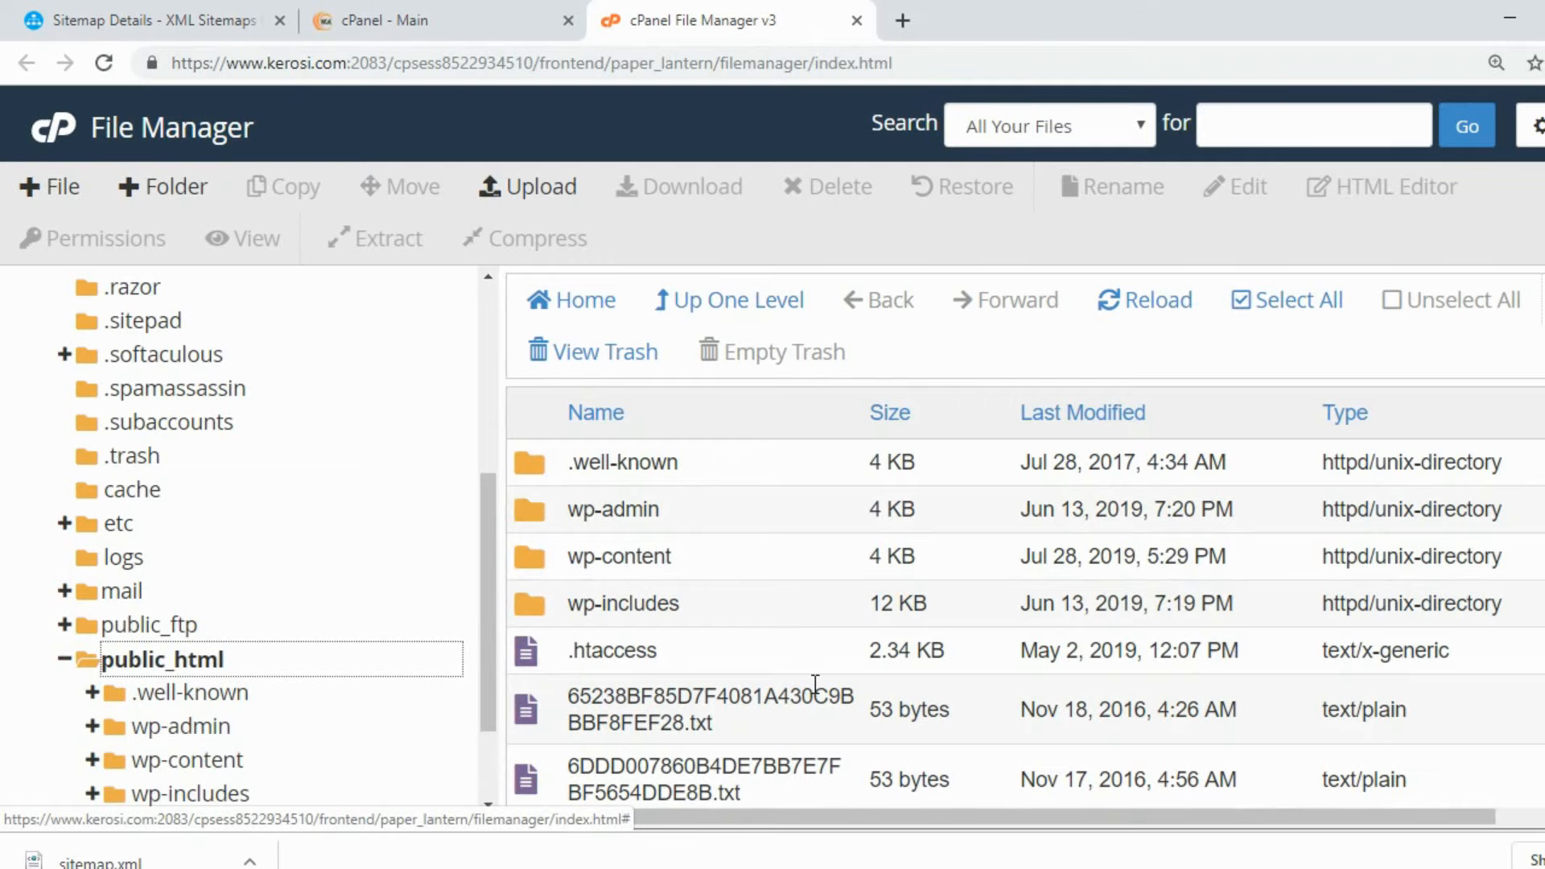
{"action": "scroll", "coordinate": [815, 685], "scroll_direction": "down", "scroll_amount": 8}
{"action": "scroll", "coordinate": [826, 680], "scroll_direction": "down", "scroll_amount": 5}
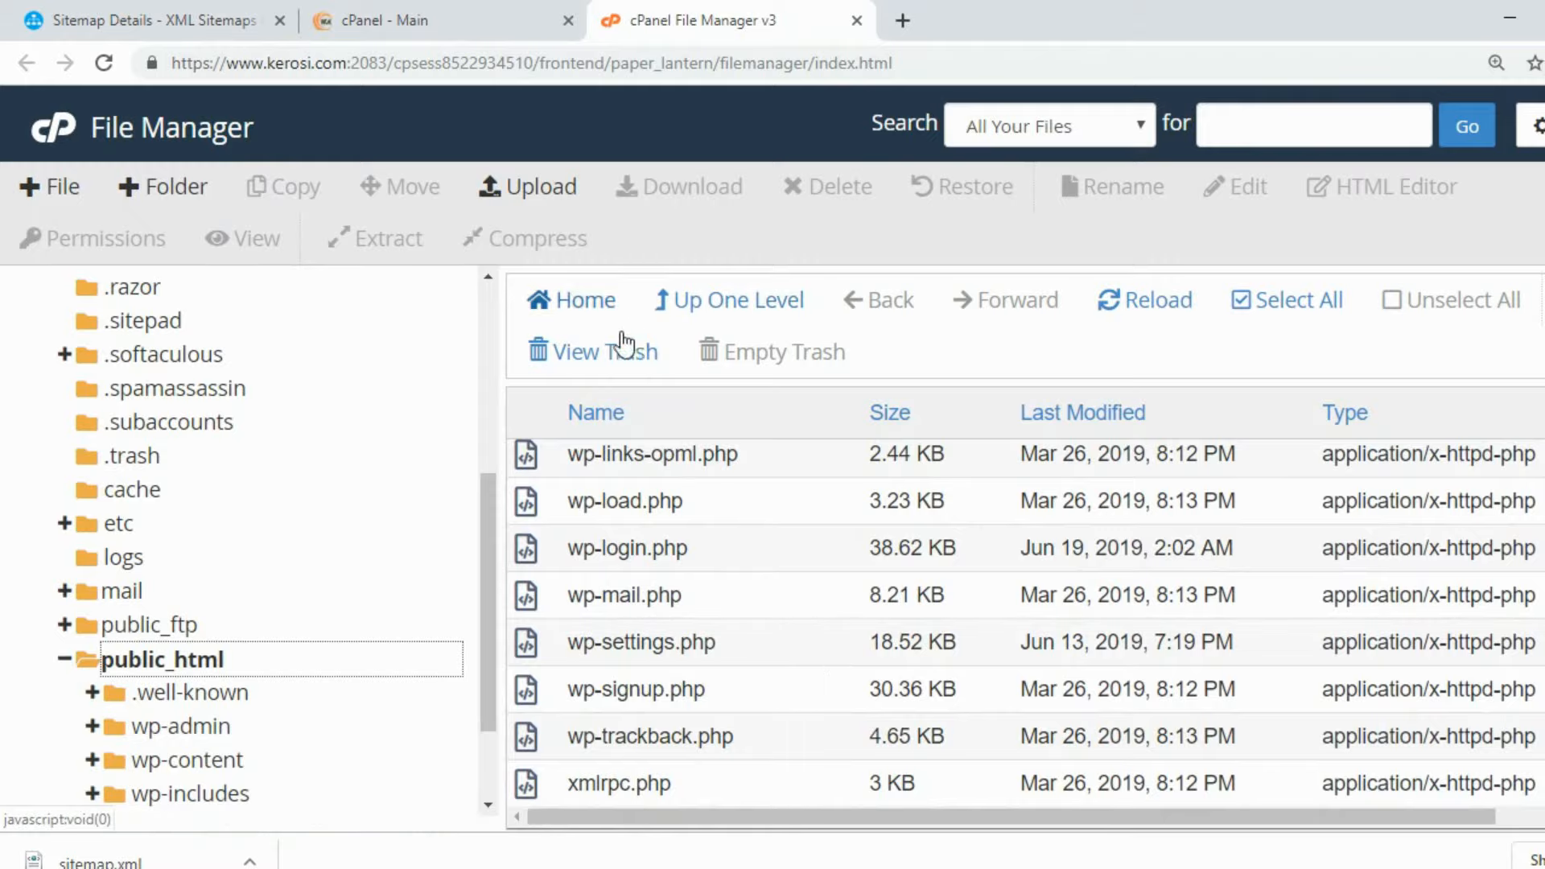
{"action": "left_click", "coordinate": [525, 193]}
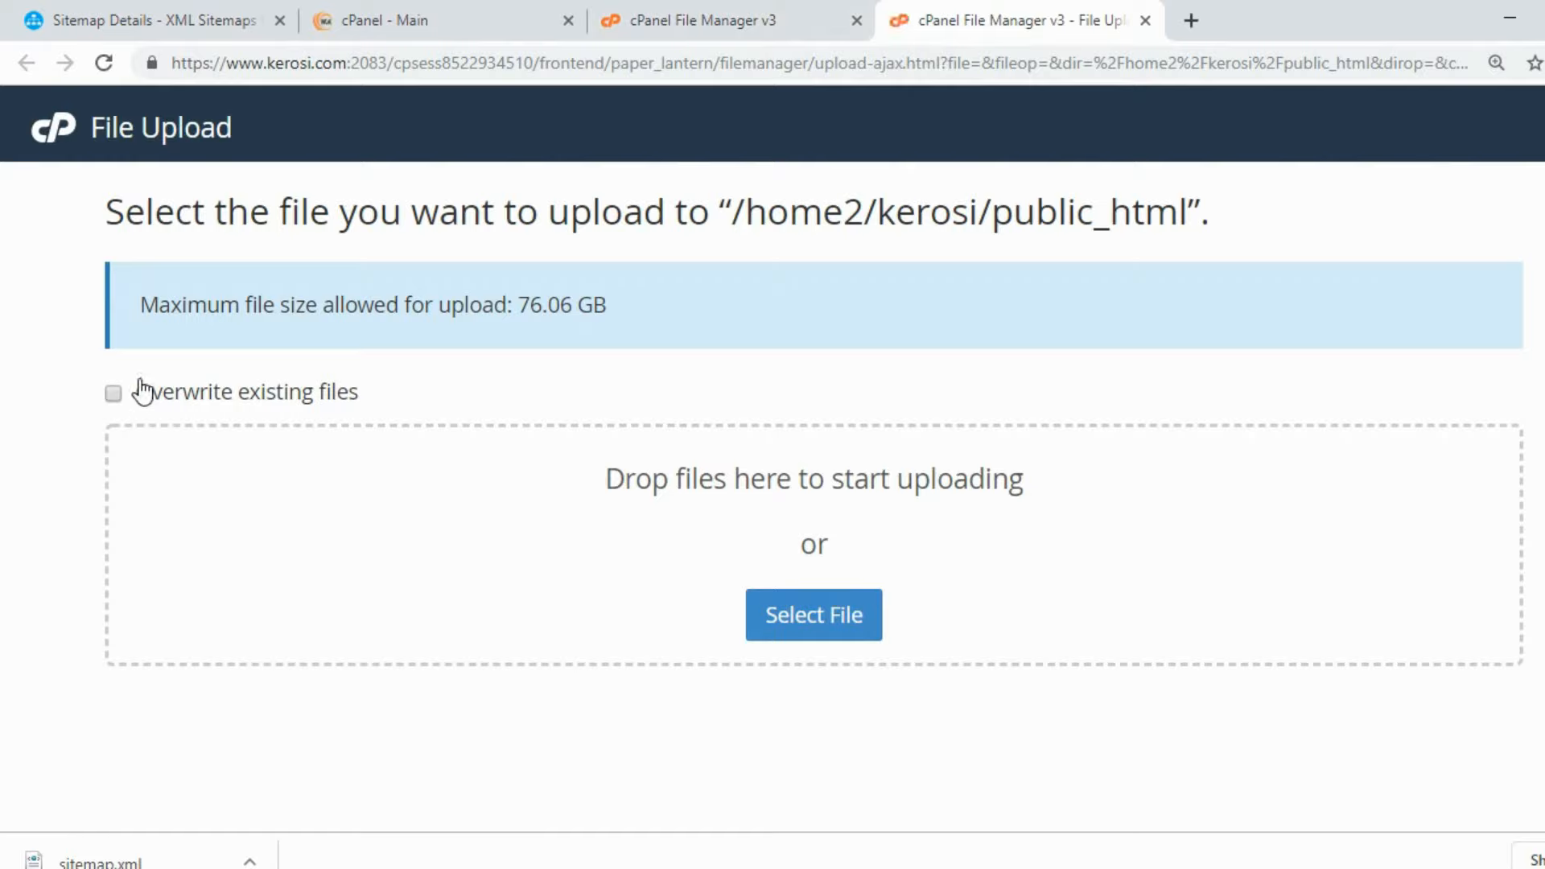
{"action": "left_click", "coordinate": [803, 615]}
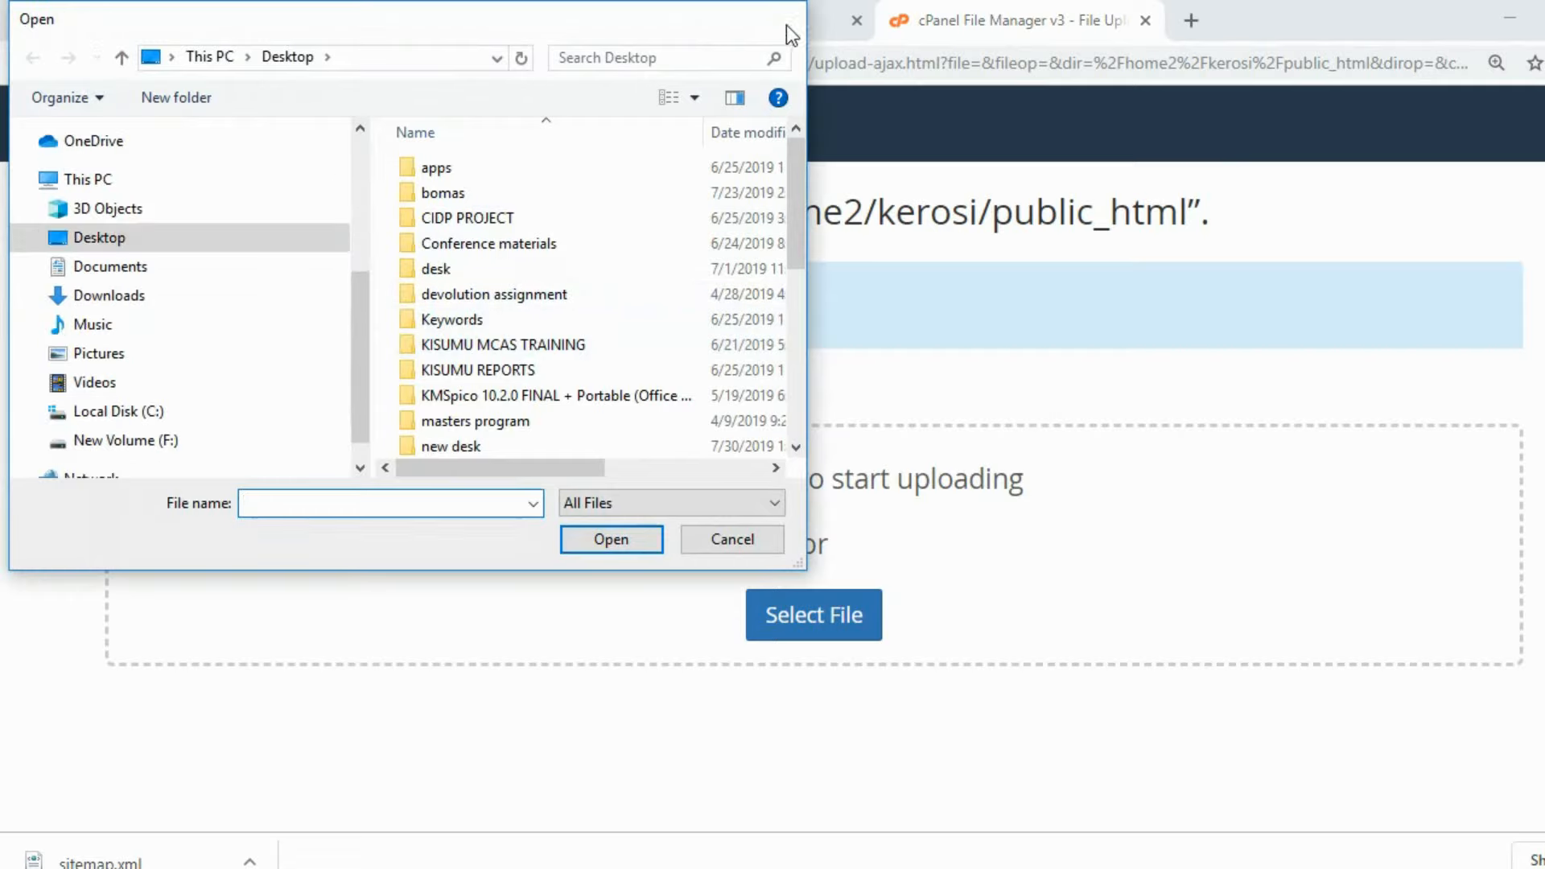
{"action": "left_click", "coordinate": [786, 23]}
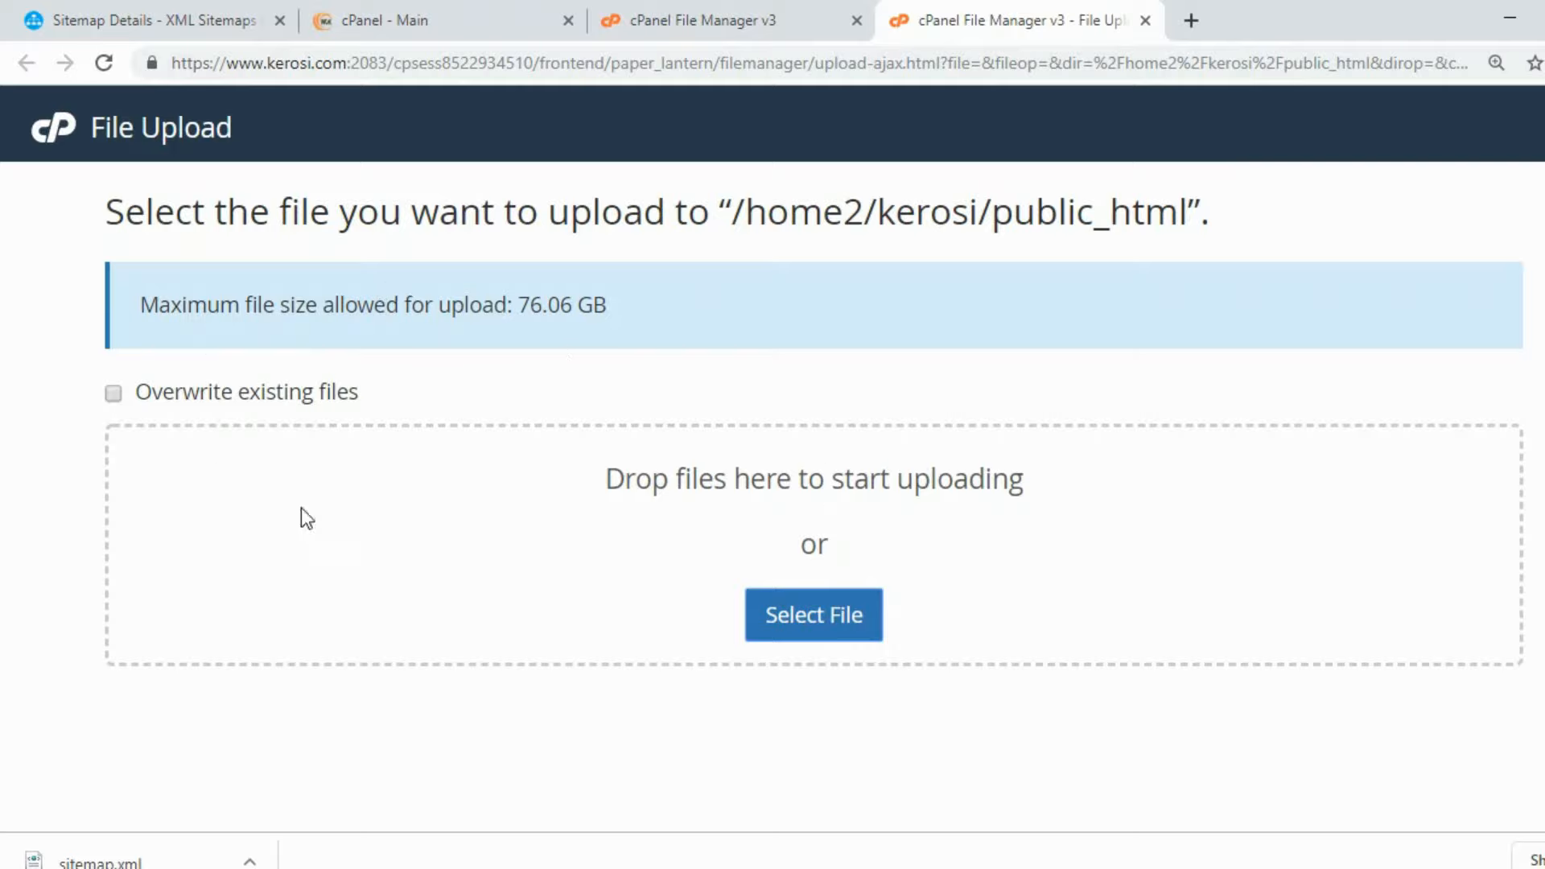
{"action": "left_click", "coordinate": [797, 619]}
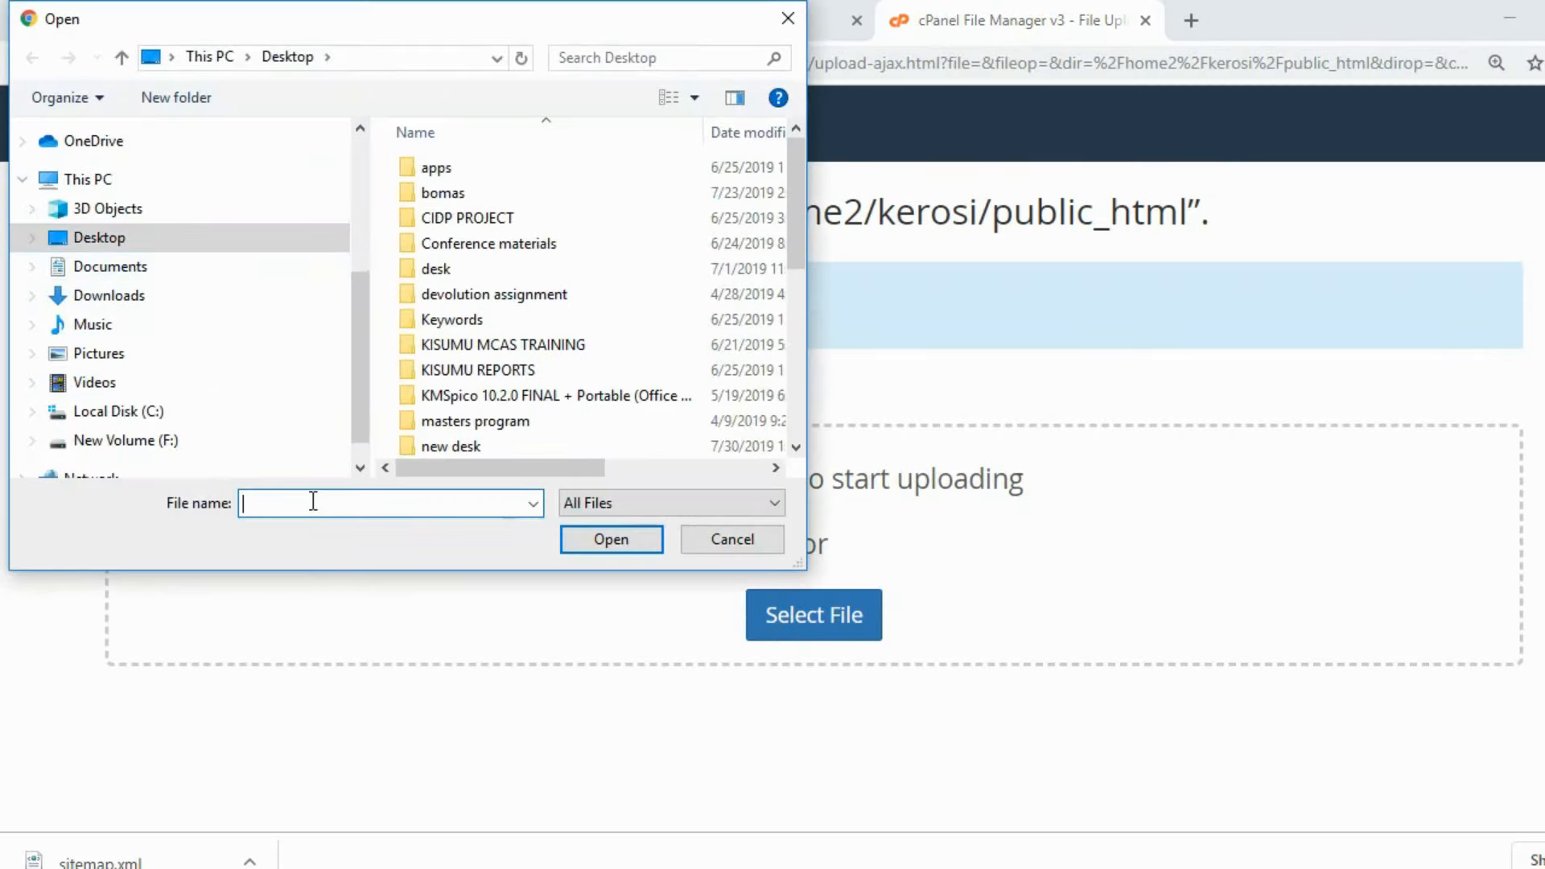
{"action": "type", "text": "site"}
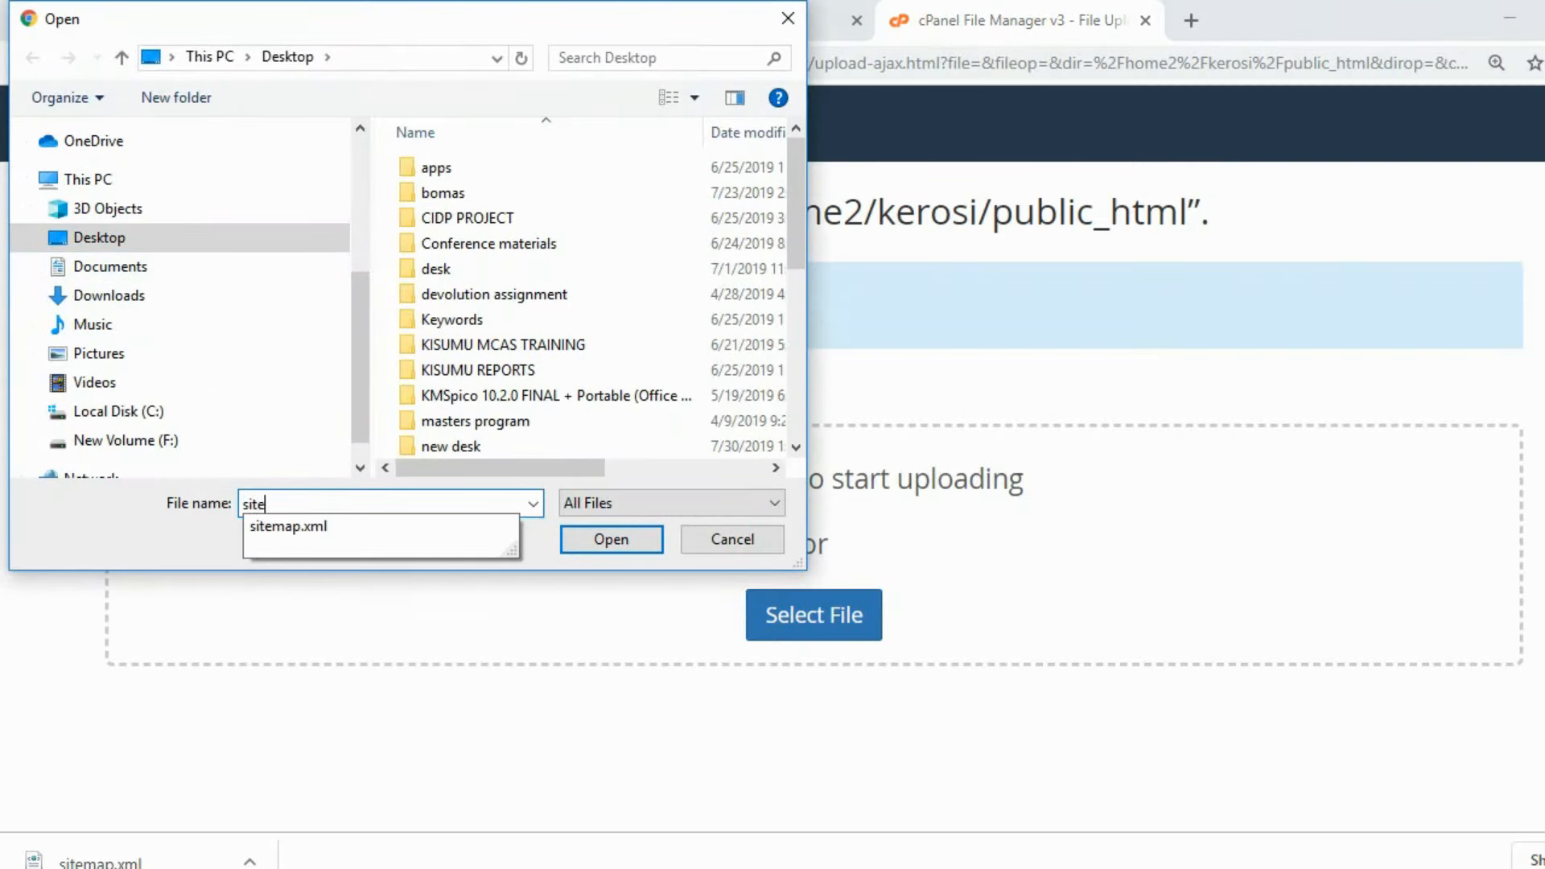
{"action": "left_click", "coordinate": [729, 539]}
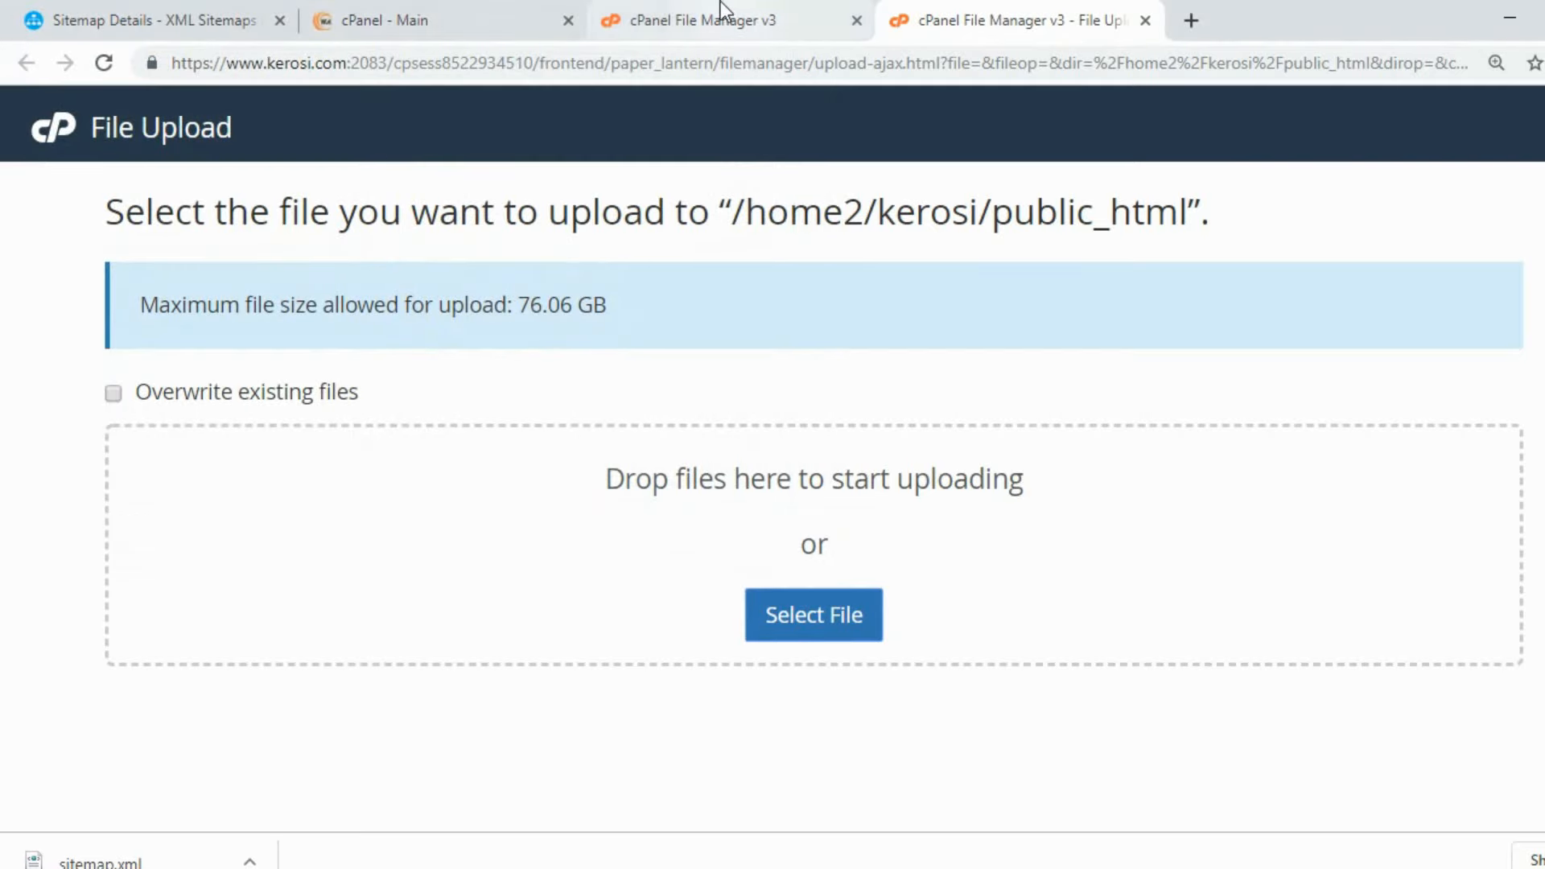
Move the existing sitemap.xml in the public_html folder to the trash.
{"action": "left_click", "coordinate": [709, 19]}
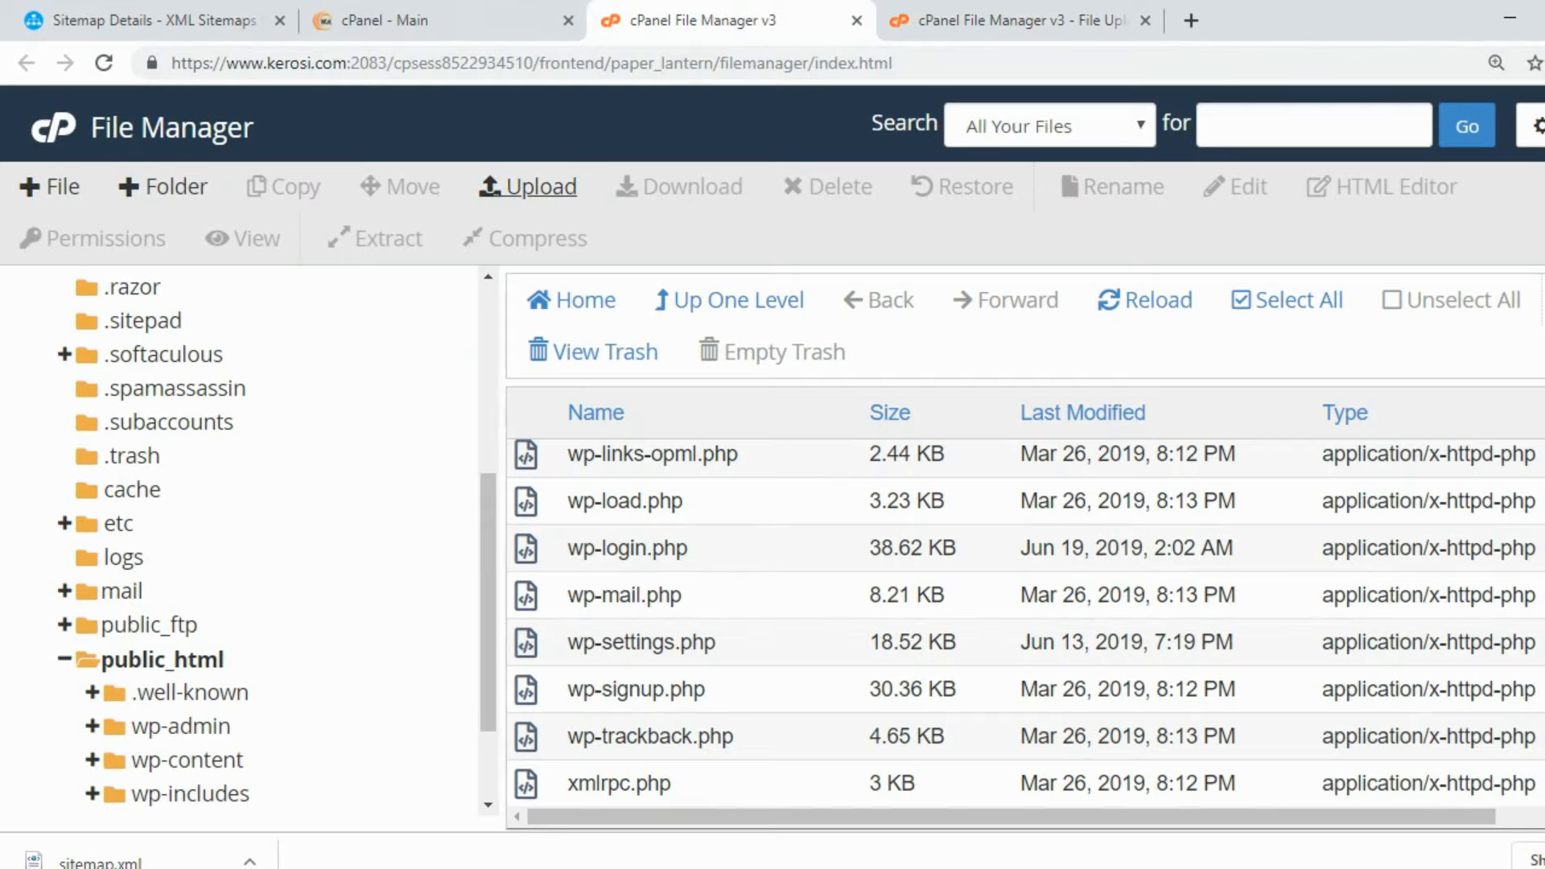
{"action": "scroll", "coordinate": [1027, 623], "scroll_direction": "up", "scroll_amount": 10}
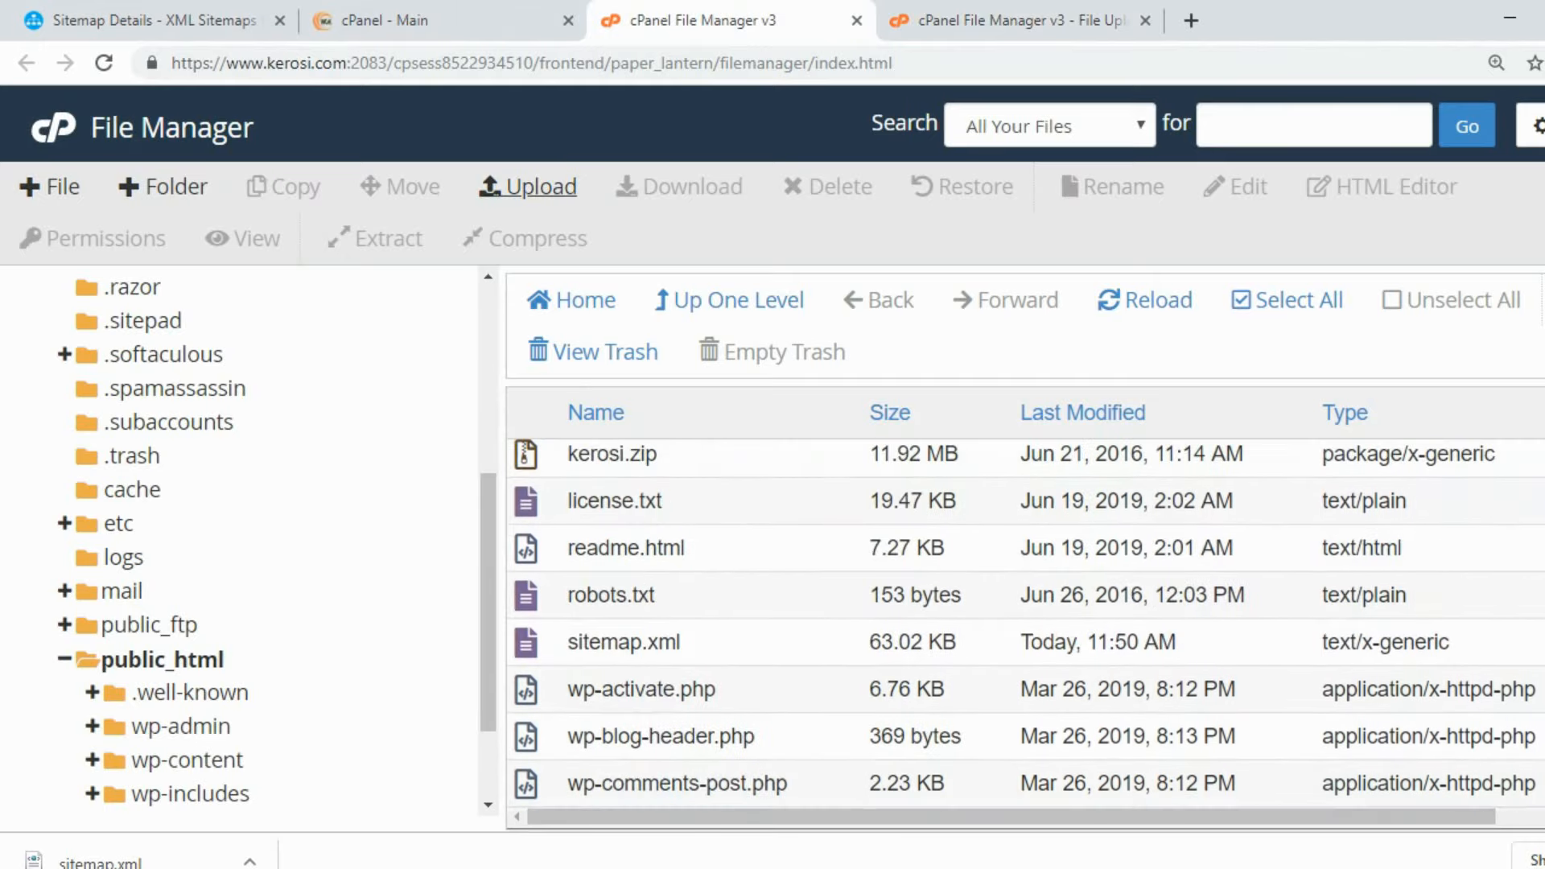
{"action": "scroll", "coordinate": [1026, 623], "scroll_direction": "up", "scroll_amount": 5}
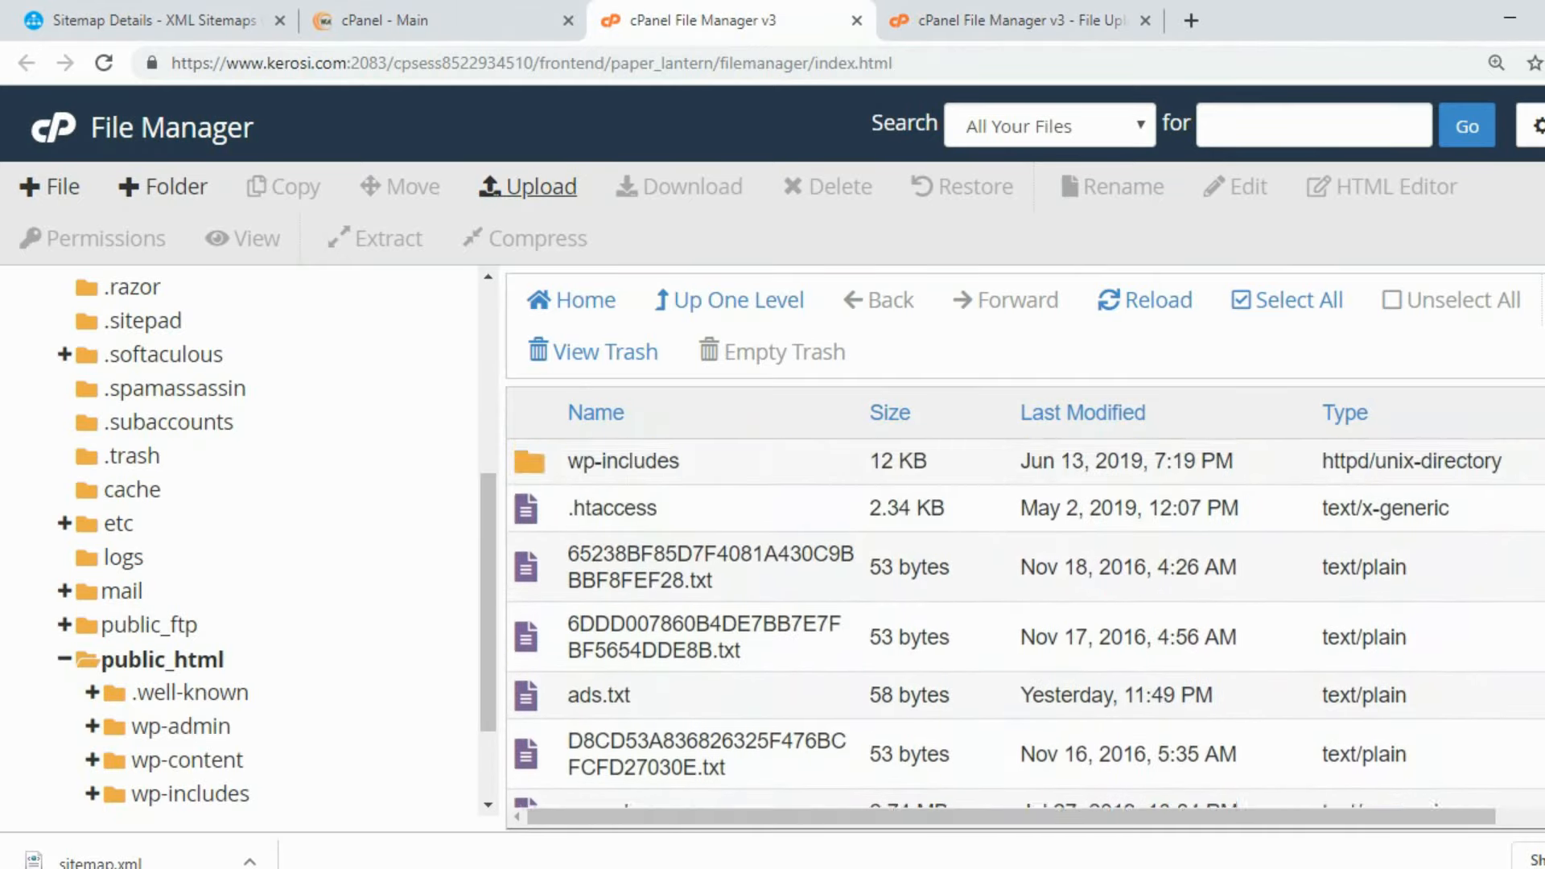
{"action": "scroll", "coordinate": [1417, 599], "scroll_direction": "up", "scroll_amount": 1}
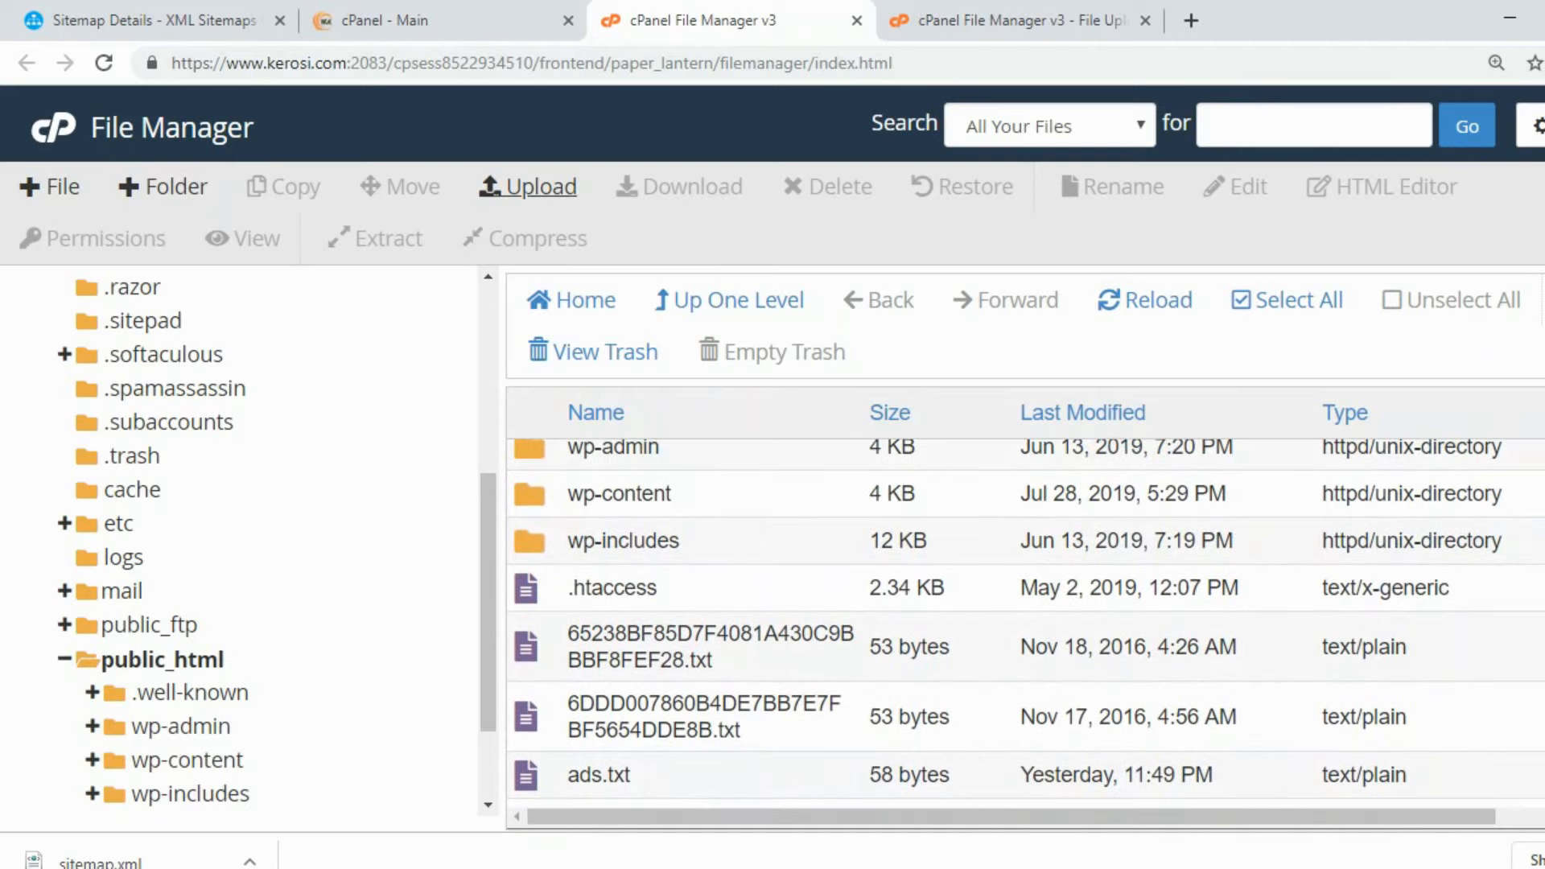
{"action": "scroll", "coordinate": [1026, 623], "scroll_direction": "up", "scroll_amount": 1}
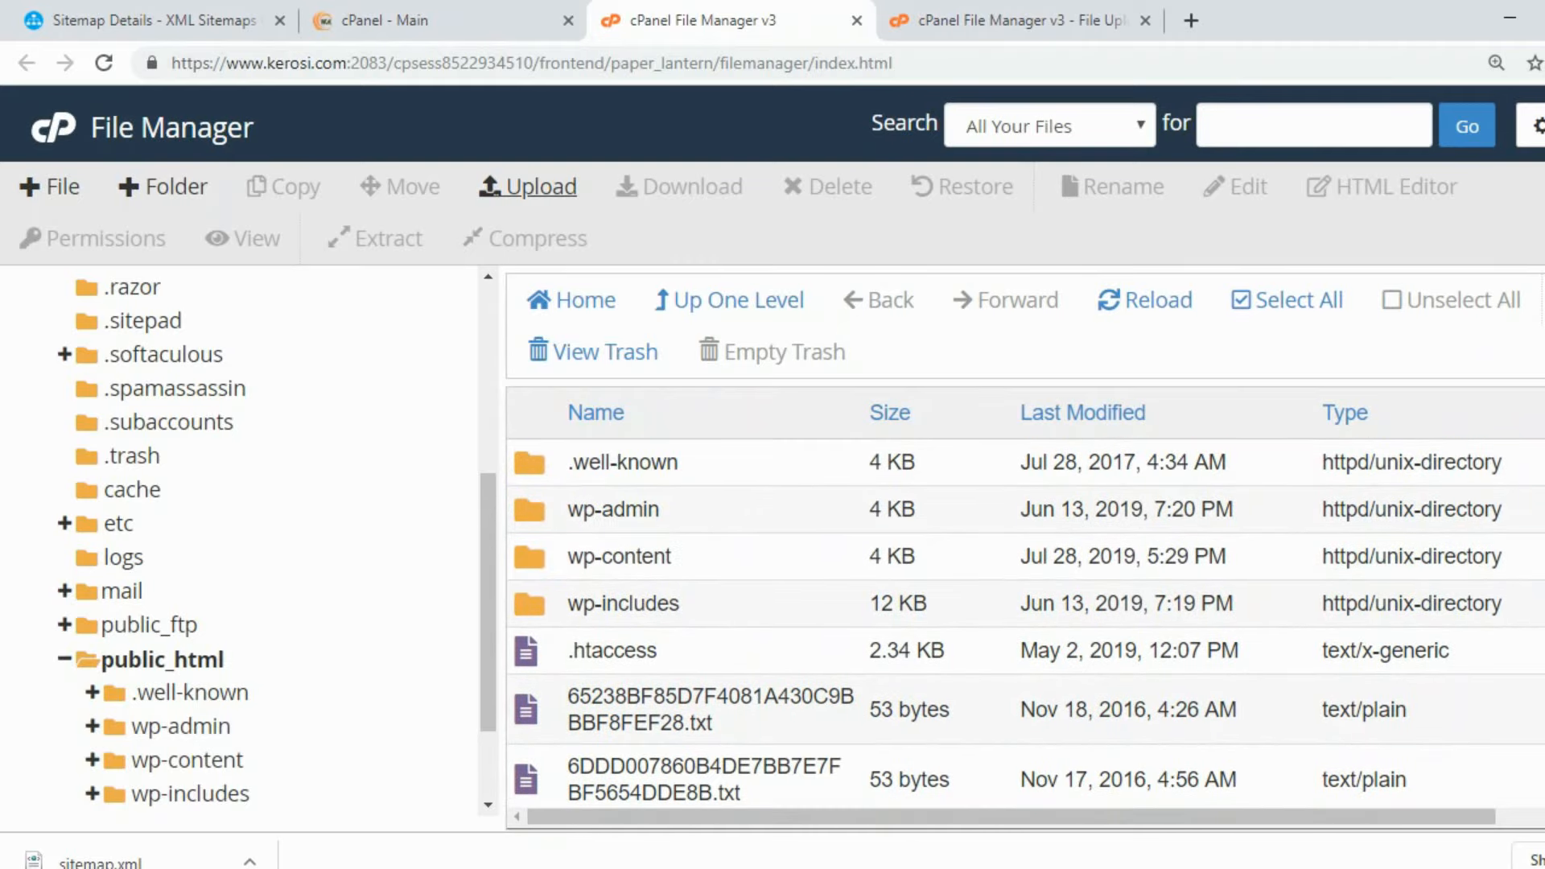
{"action": "scroll", "coordinate": [1026, 623], "scroll_direction": "down", "scroll_amount": 1}
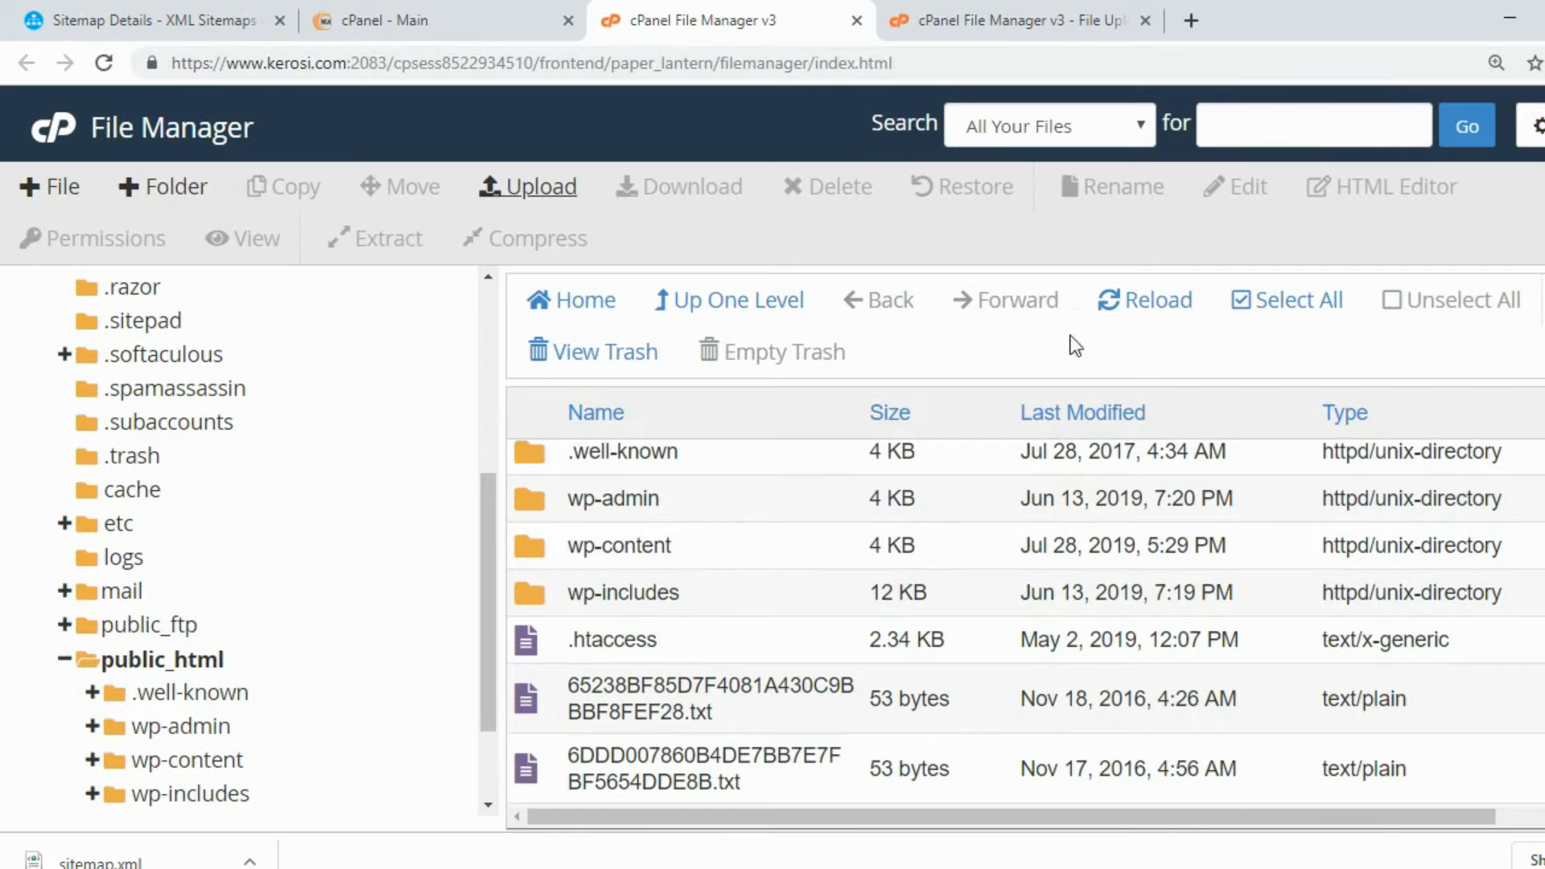
{"action": "scroll", "coordinate": [1026, 623], "scroll_direction": "down", "scroll_amount": 8}
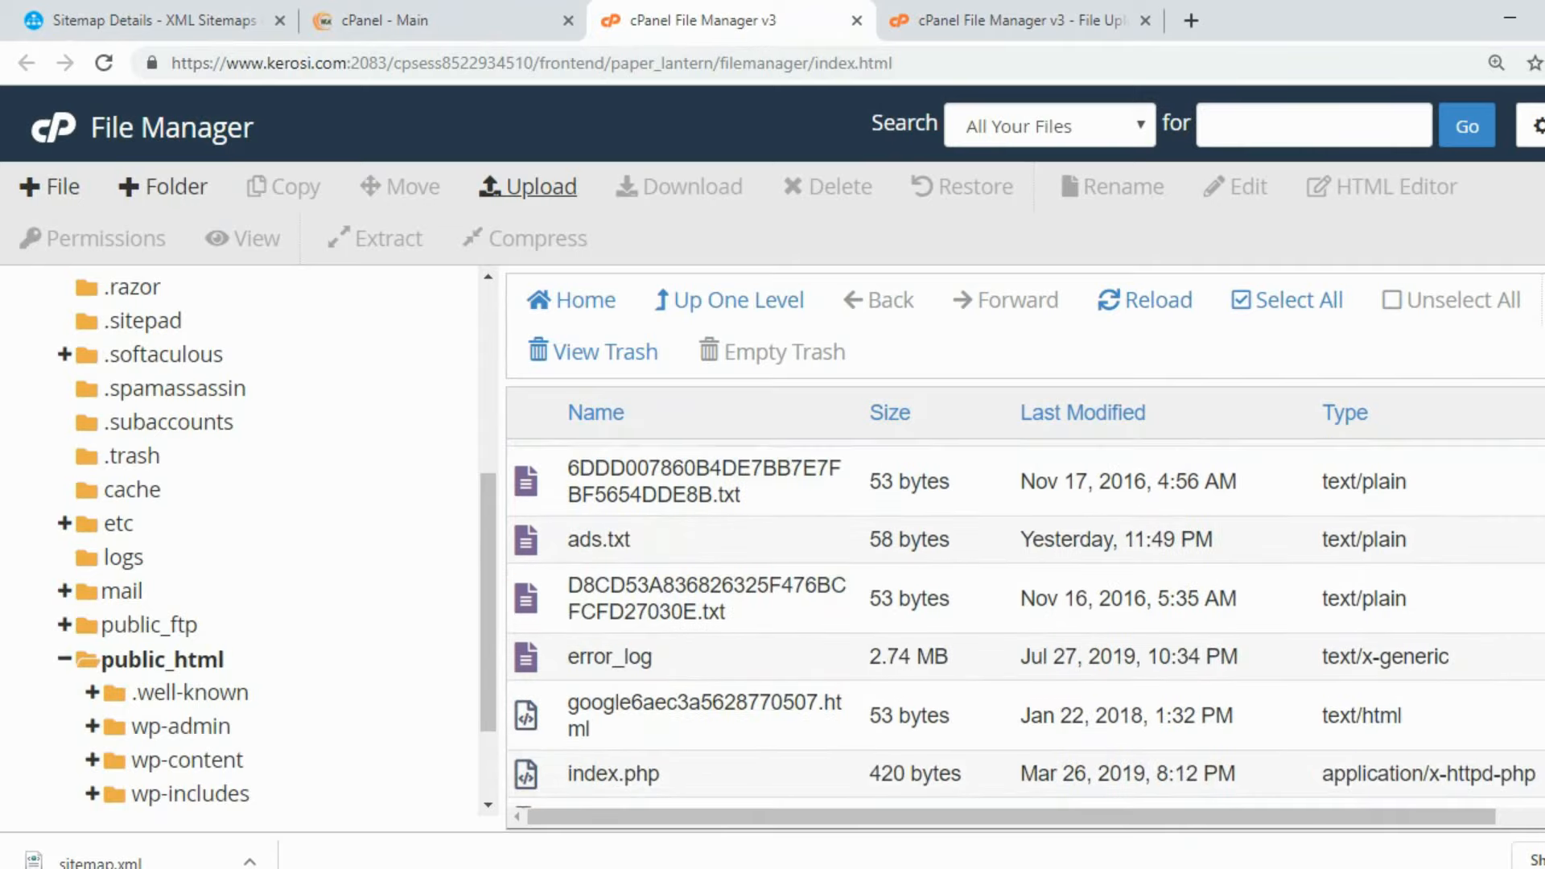
{"action": "scroll", "coordinate": [1026, 623], "scroll_direction": "down", "scroll_amount": 1}
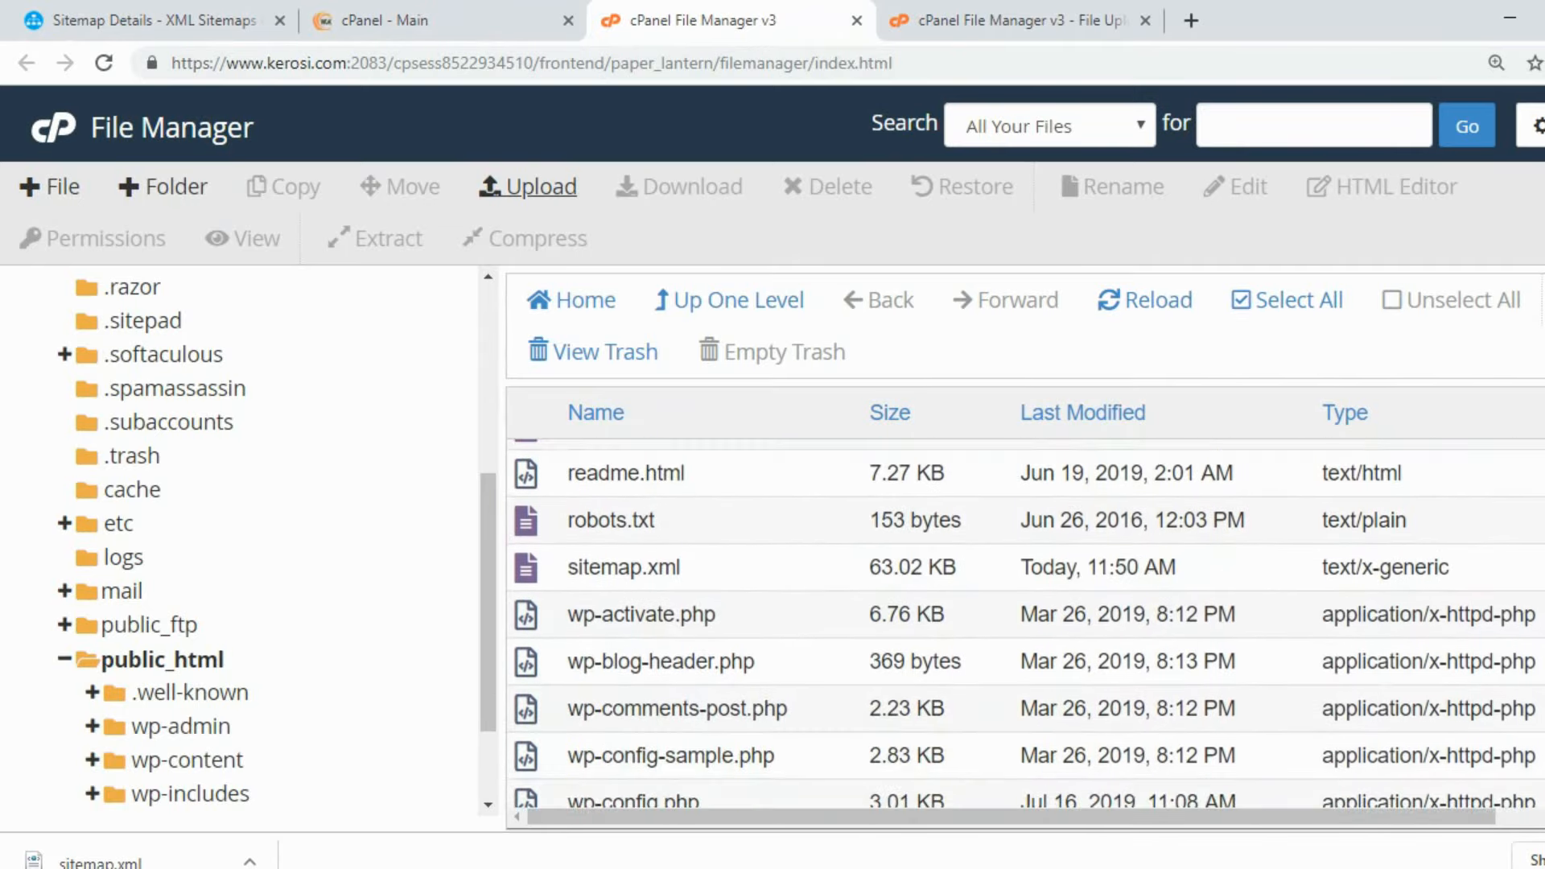
{"action": "left_click", "coordinate": [627, 570]}
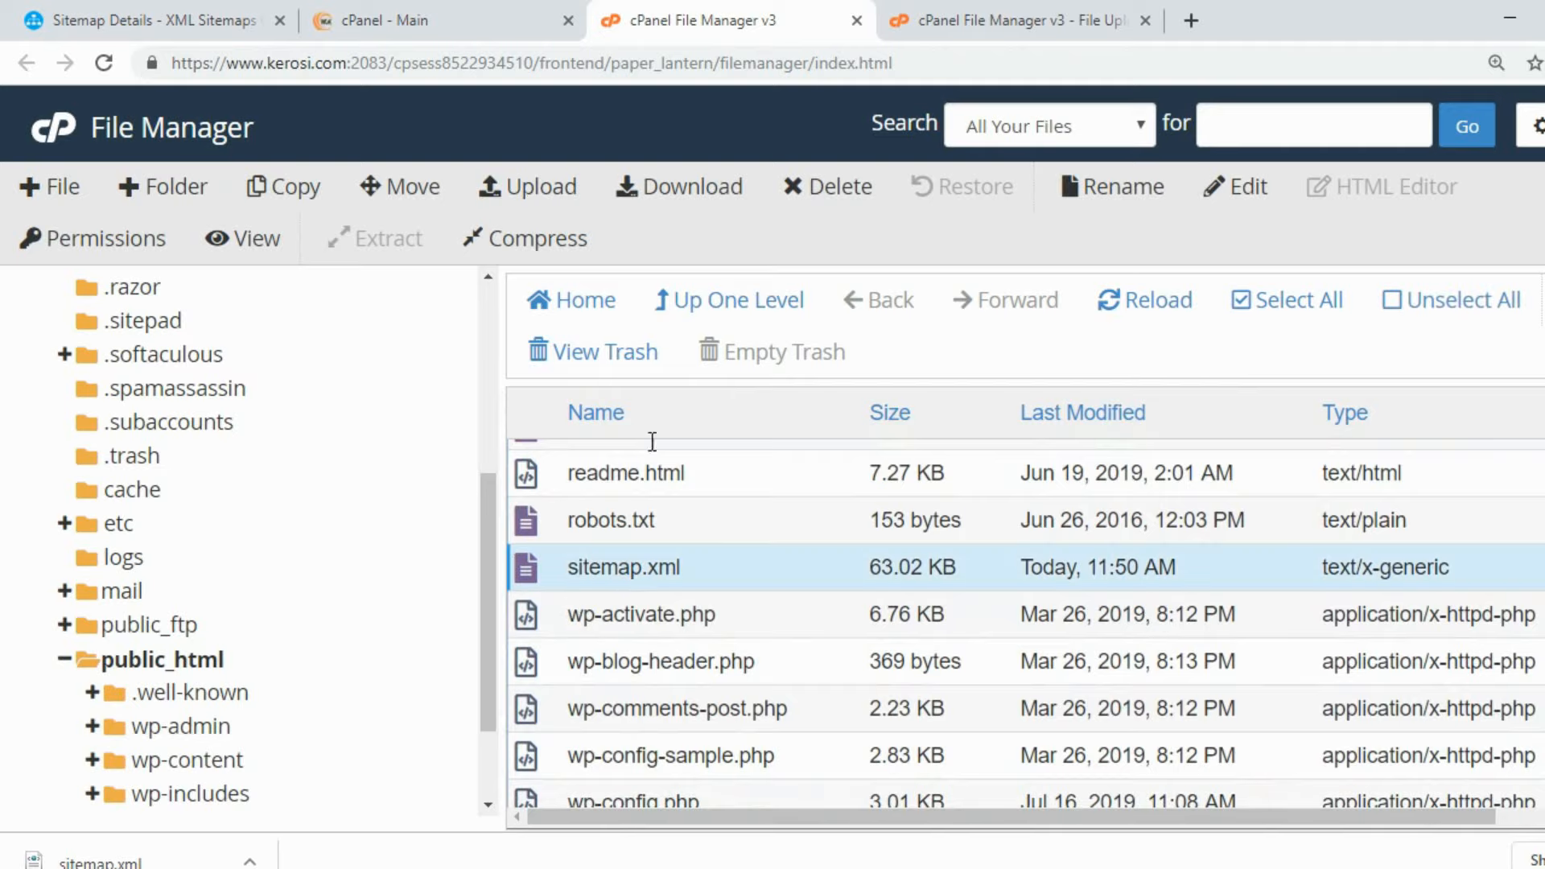
{"action": "left_click", "coordinate": [835, 187]}
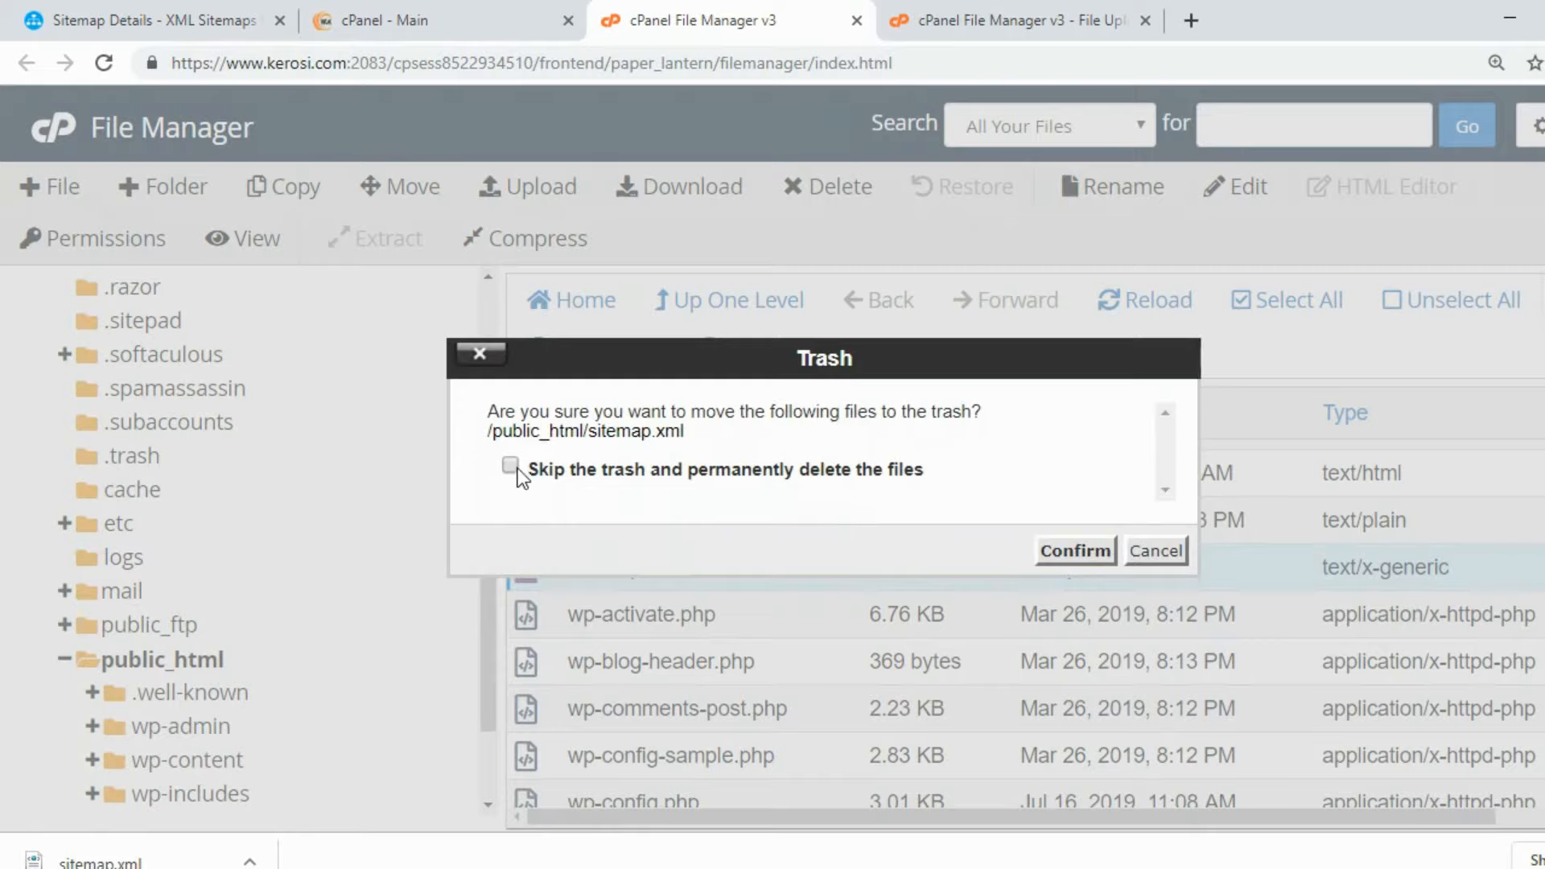
{"action": "left_click", "coordinate": [1075, 551]}
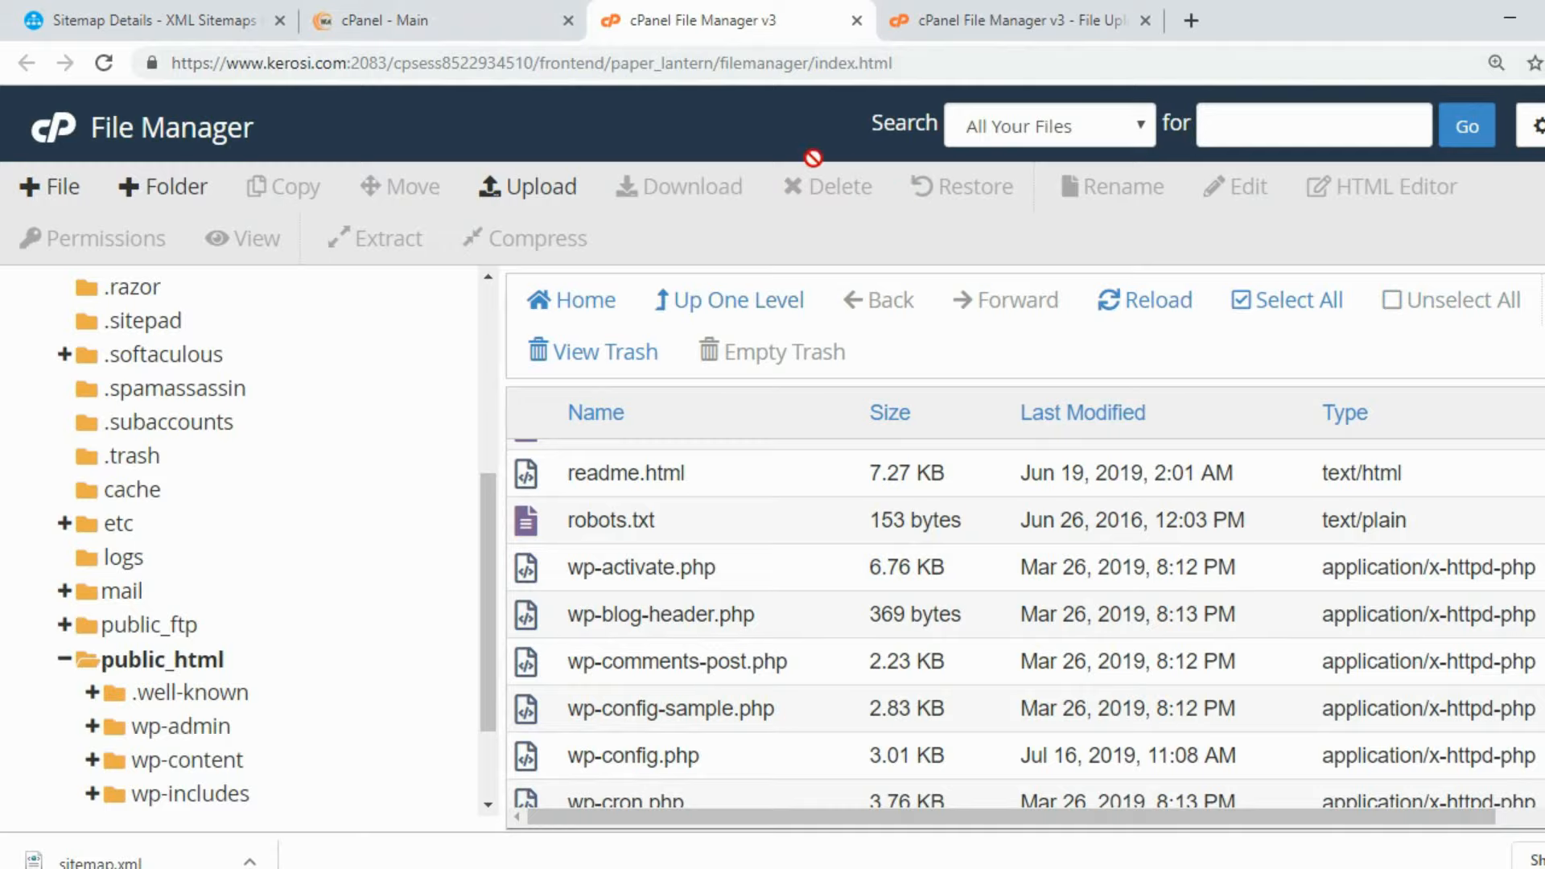
Upload the downloaded sitemap.xml file to the /home2/kerosi/public_html folder.
{"action": "left_click", "coordinate": [552, 185]}
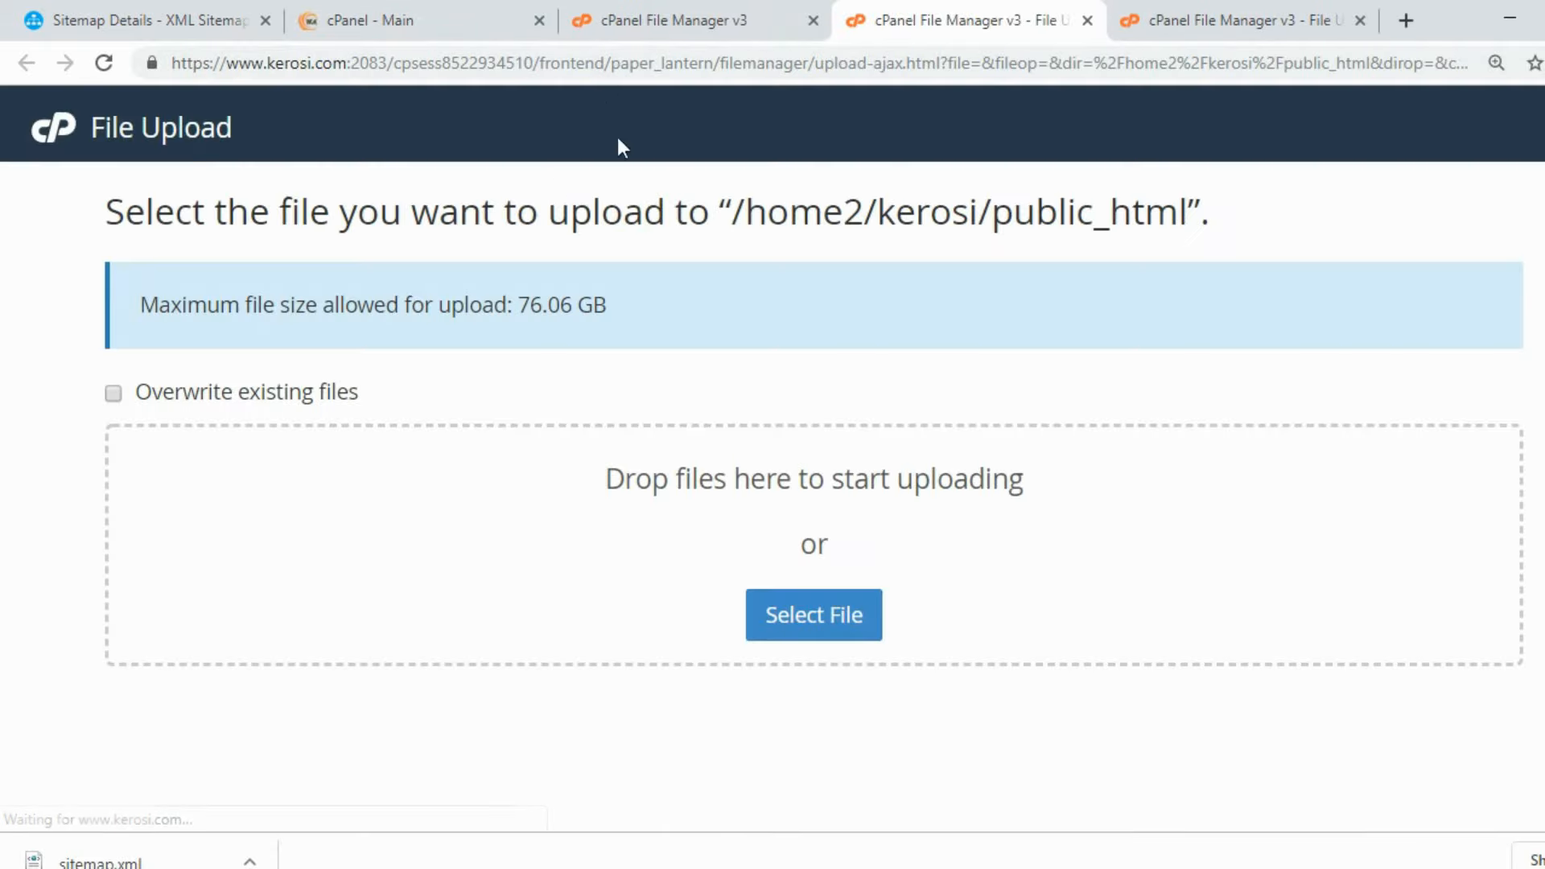
{"action": "left_click", "coordinate": [802, 618]}
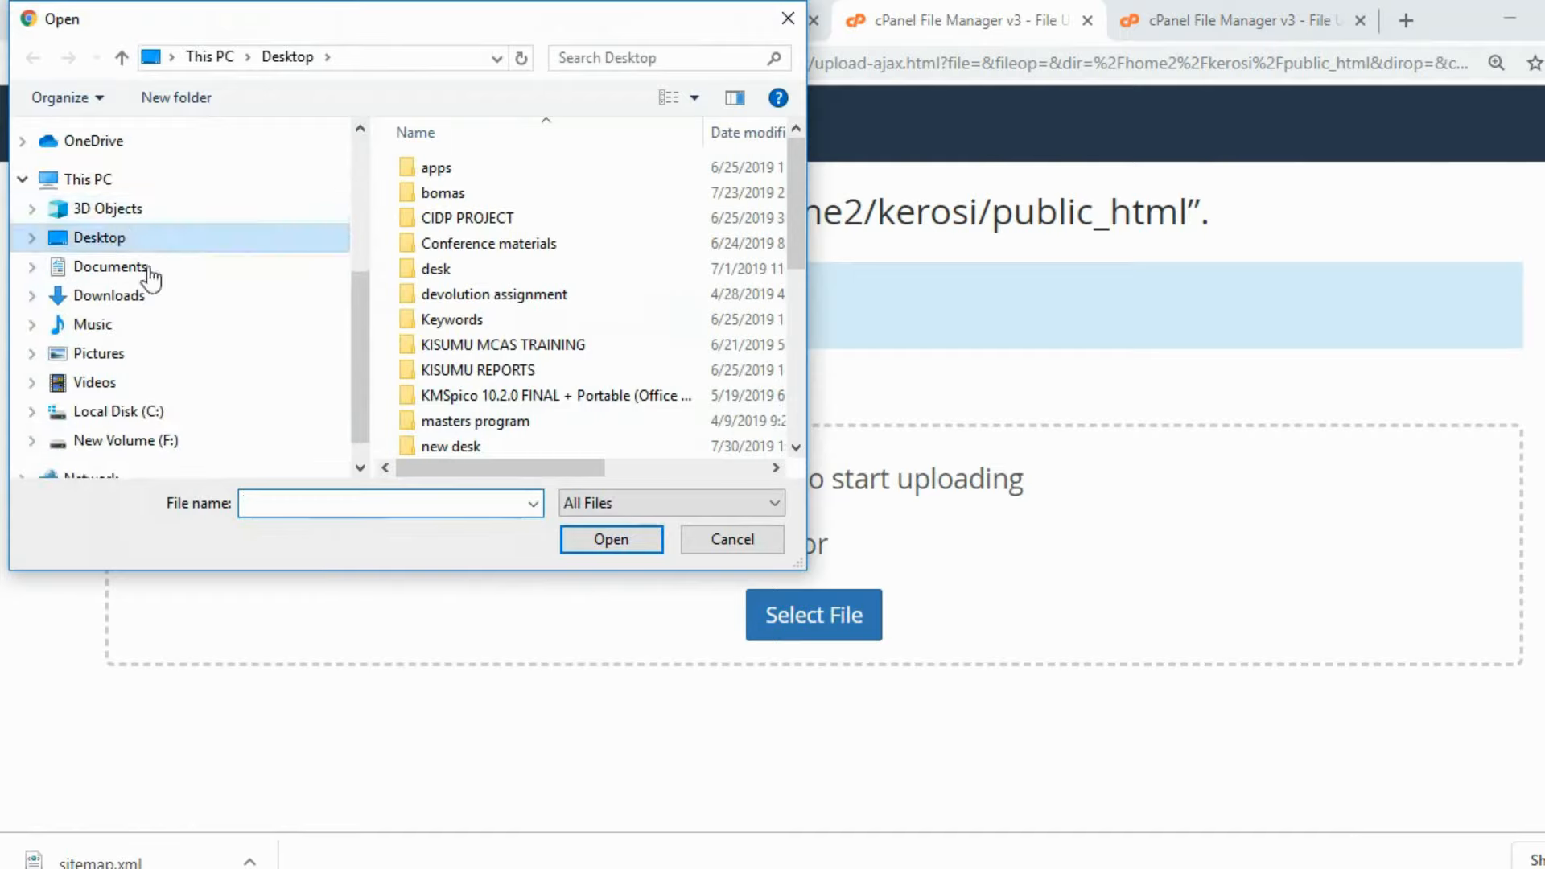
{"action": "type", "text": "site"}
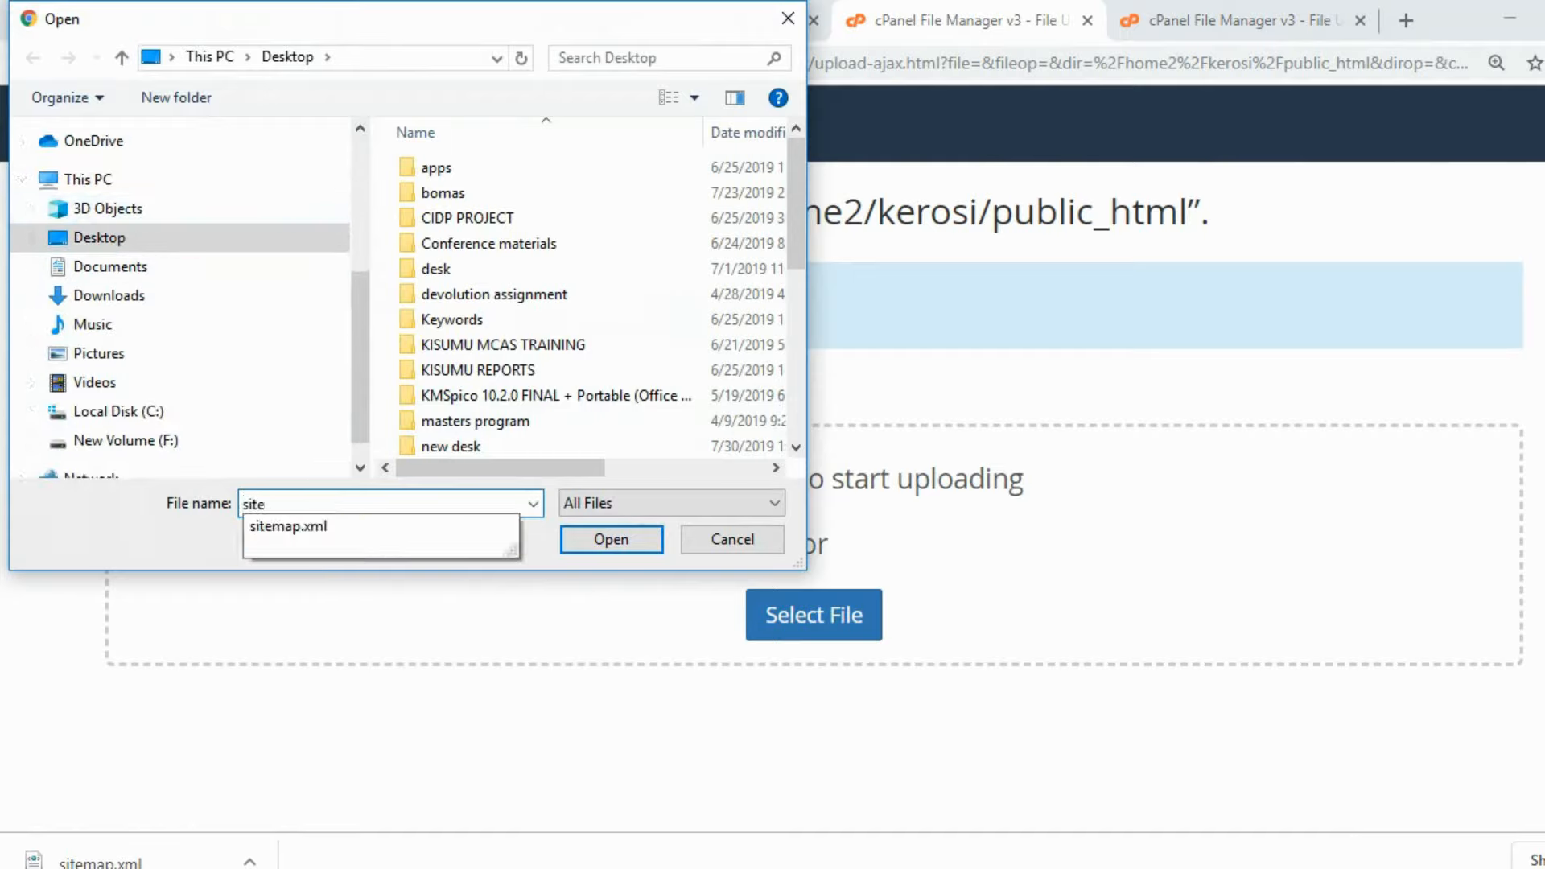
{"action": "left_click", "coordinate": [359, 528]}
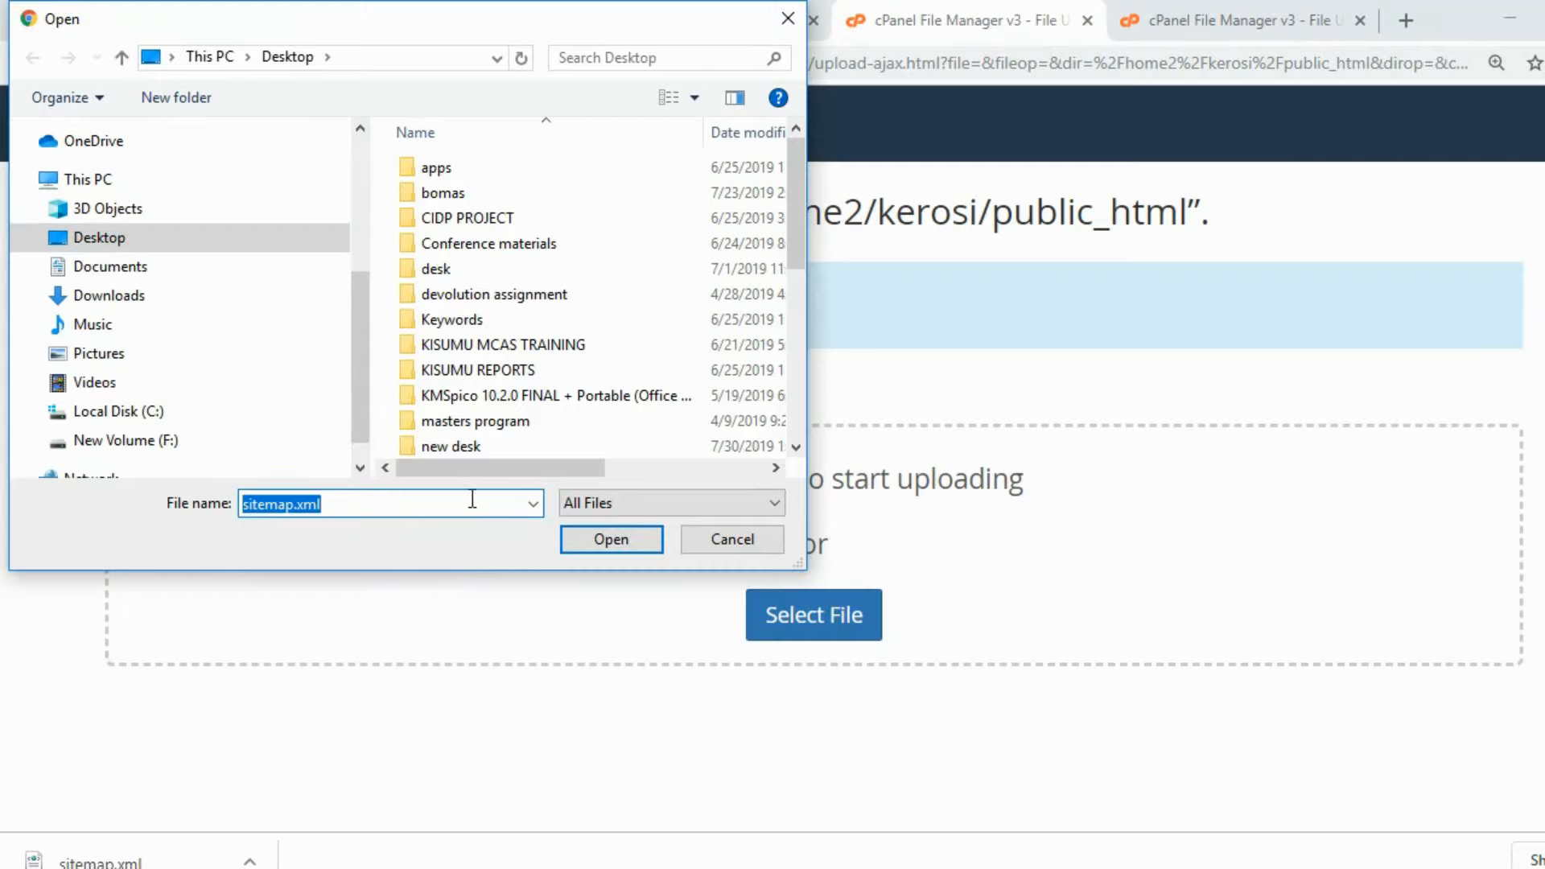
{"action": "left_click", "coordinate": [587, 545]}
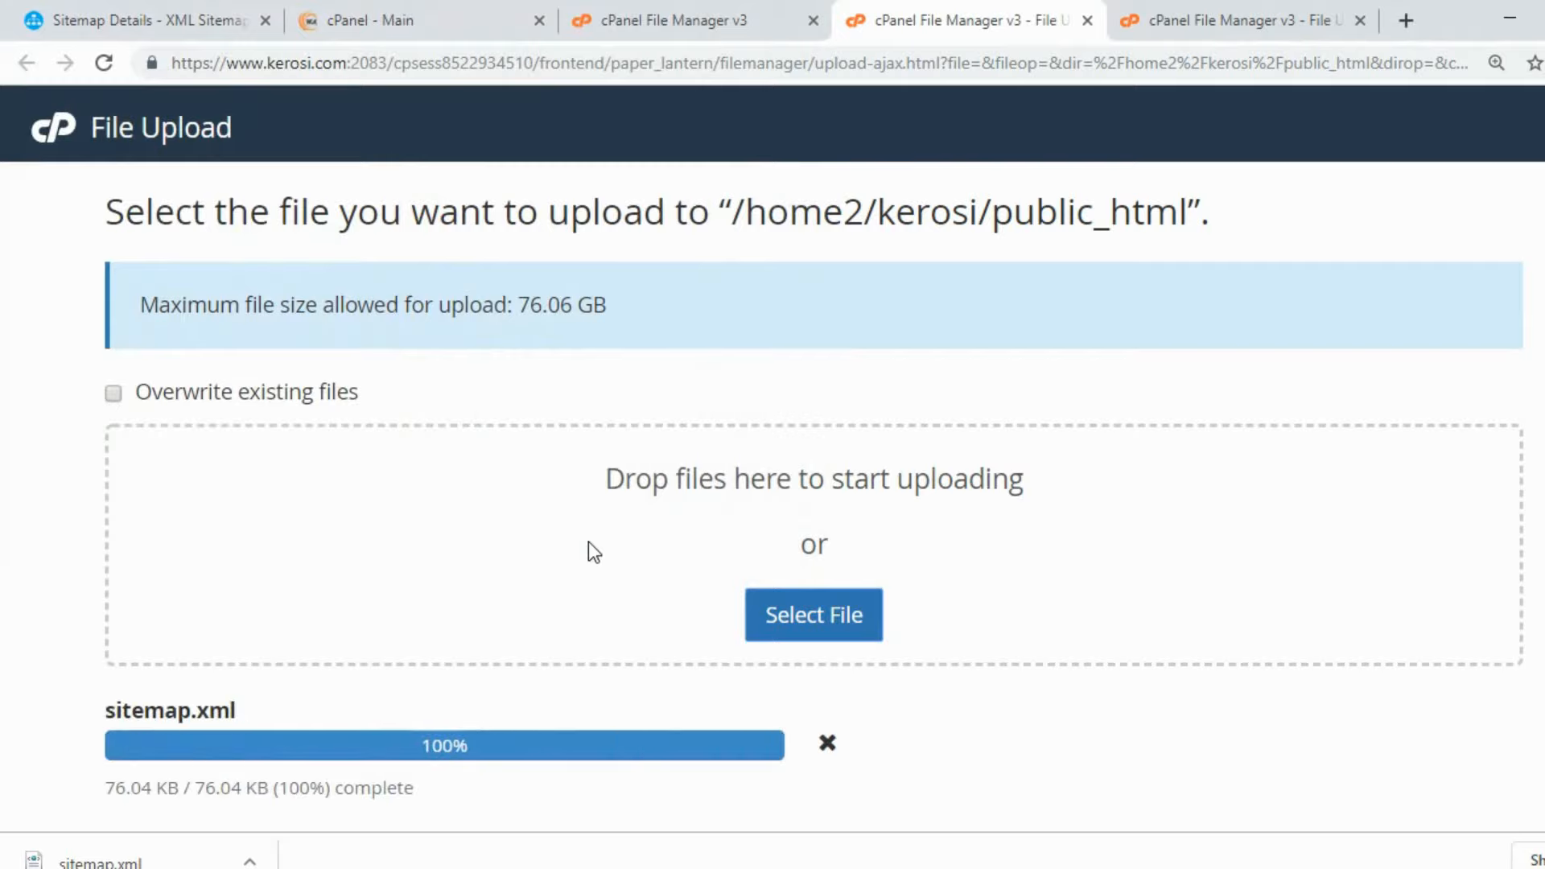
{"action": "scroll", "coordinate": [765, 696], "scroll_direction": "down", "scroll_amount": 1}
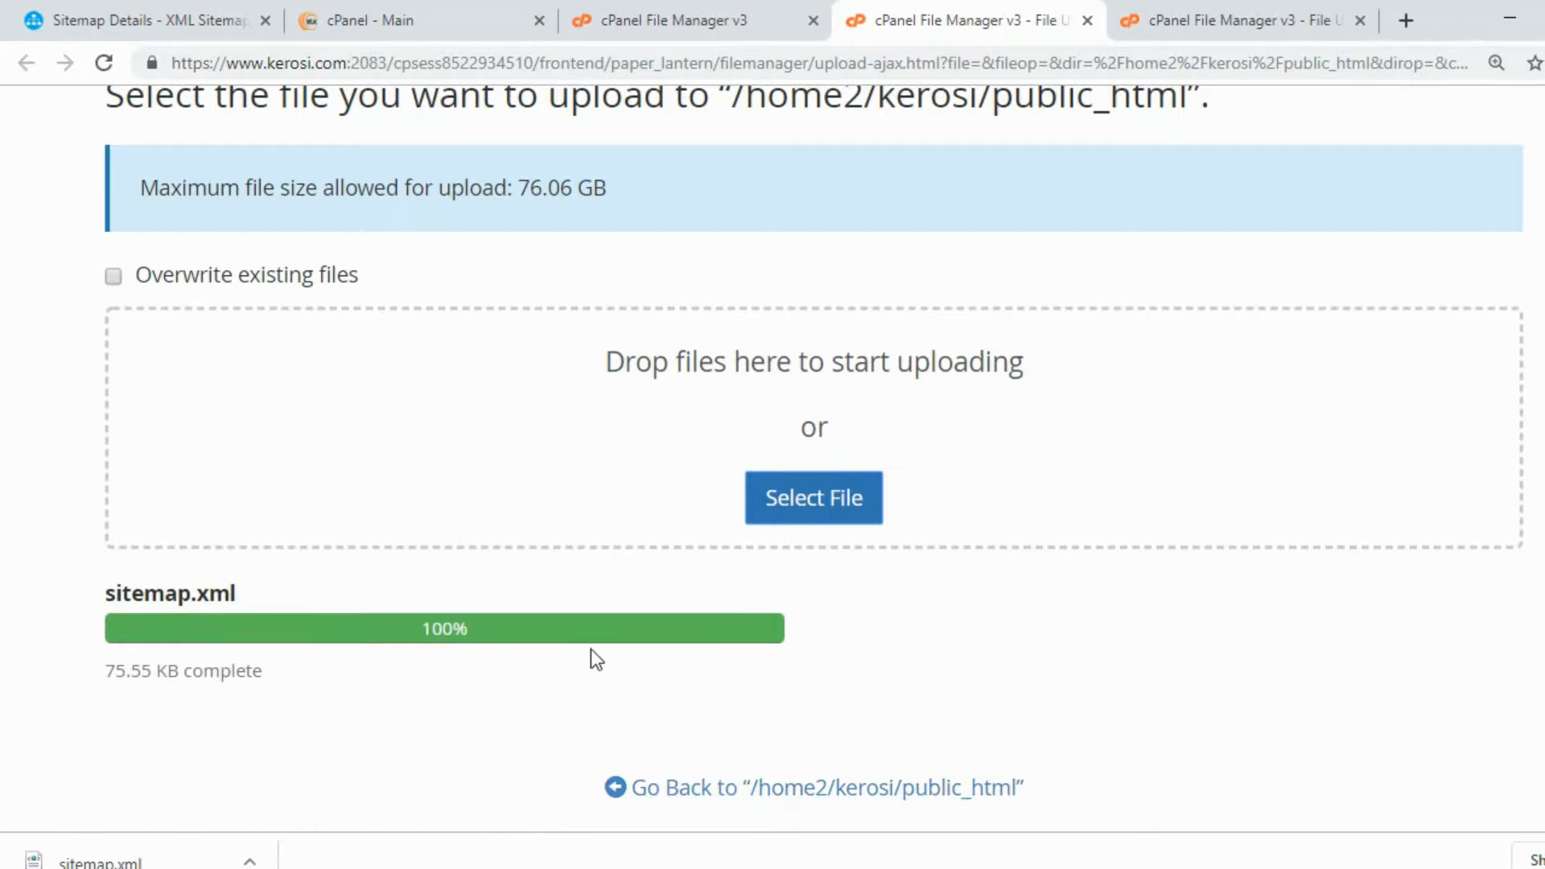
{"action": "scroll", "coordinate": [689, 674], "scroll_direction": "up", "scroll_amount": 1}
{"action": "scroll", "coordinate": [710, 676], "scroll_direction": "down", "scroll_amount": 1}
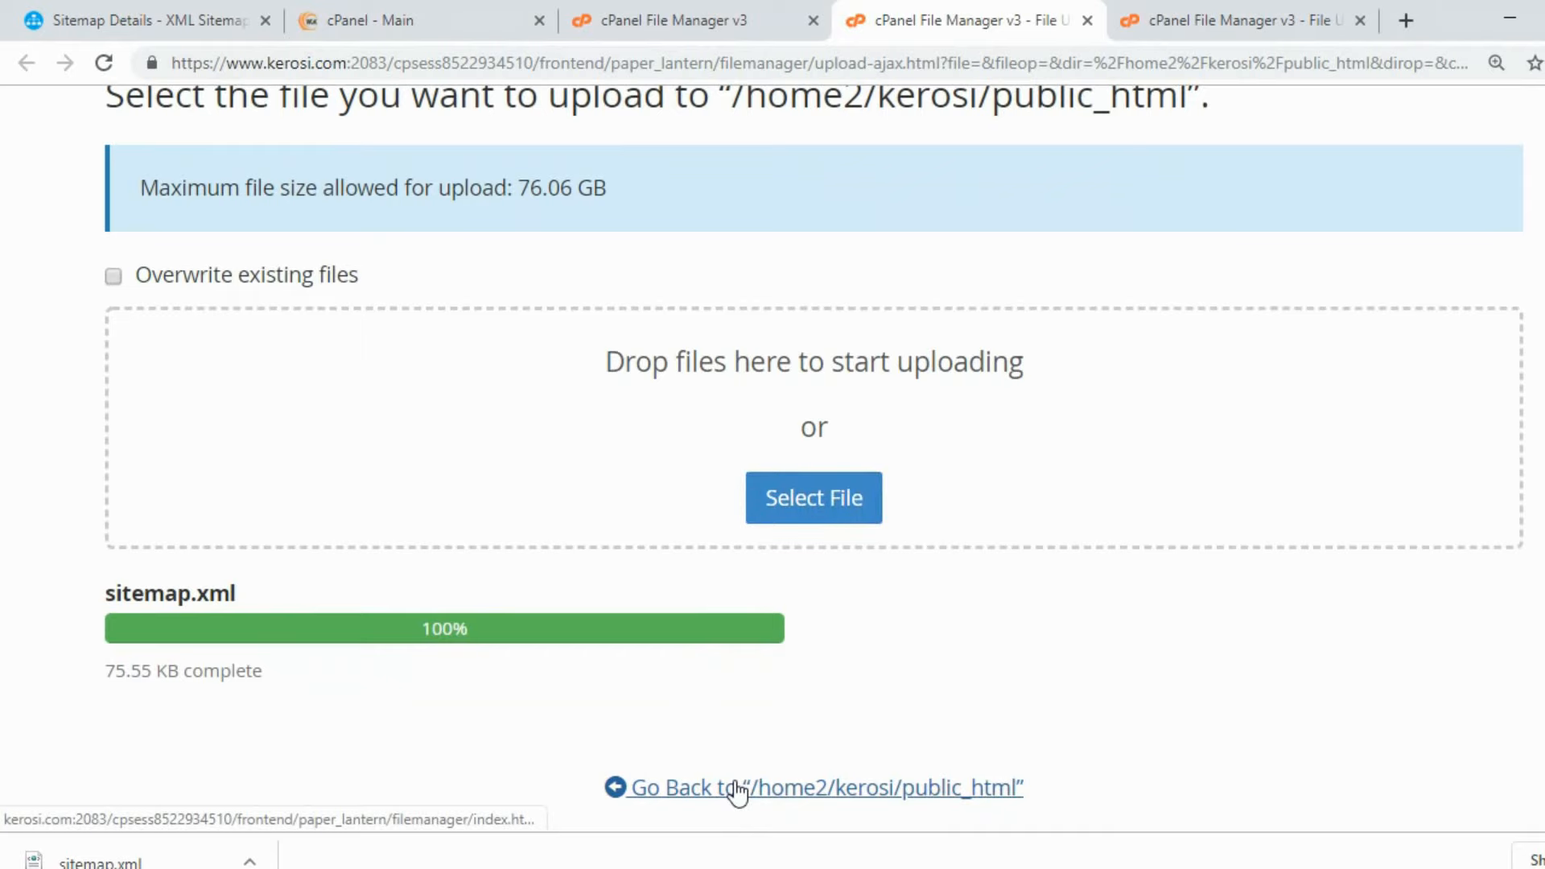
Return to the public_html file list and check the size and modification date of sitemap.xml.
{"action": "key", "text": "ctrl+w"}
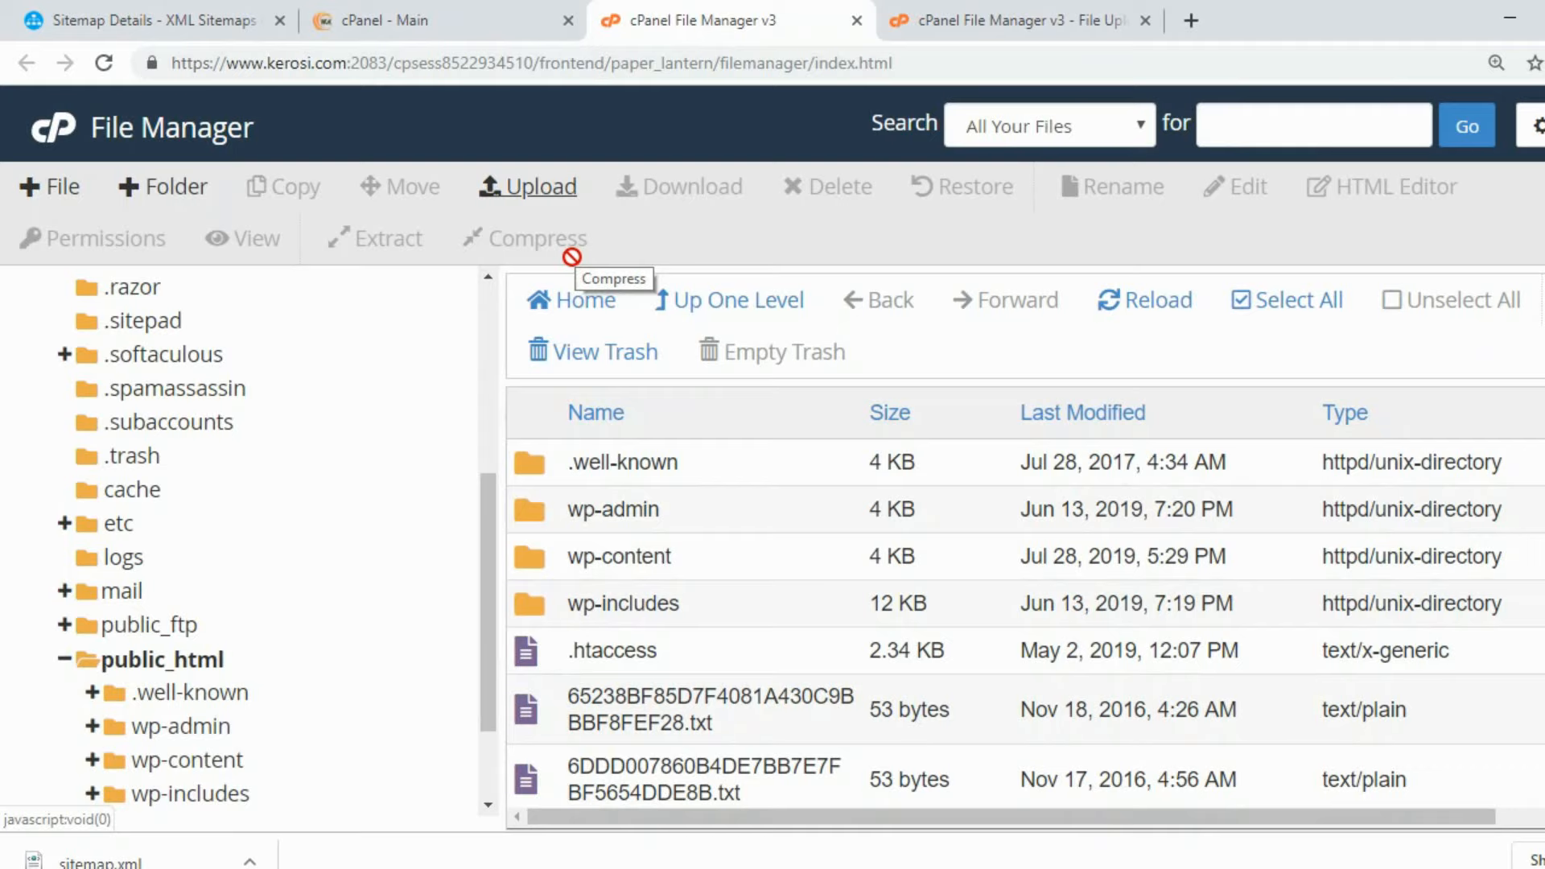
{"action": "scroll", "coordinate": [586, 510], "scroll_direction": "down", "scroll_amount": 5}
{"action": "scroll", "coordinate": [602, 602], "scroll_direction": "up", "scroll_amount": 3}
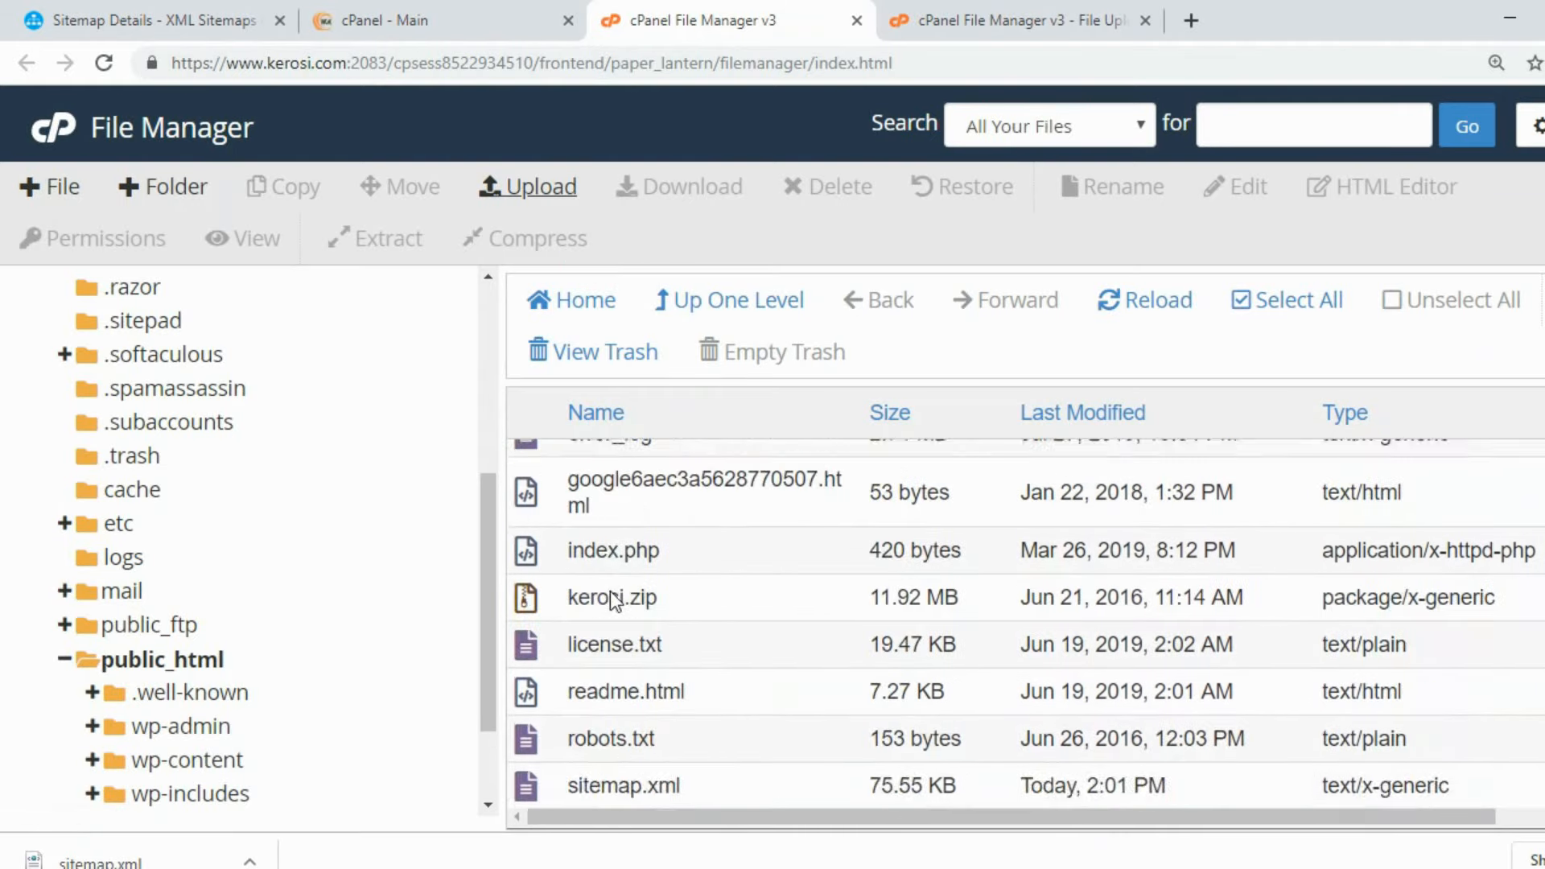
{"action": "scroll", "coordinate": [612, 630], "scroll_direction": "down", "scroll_amount": 3}
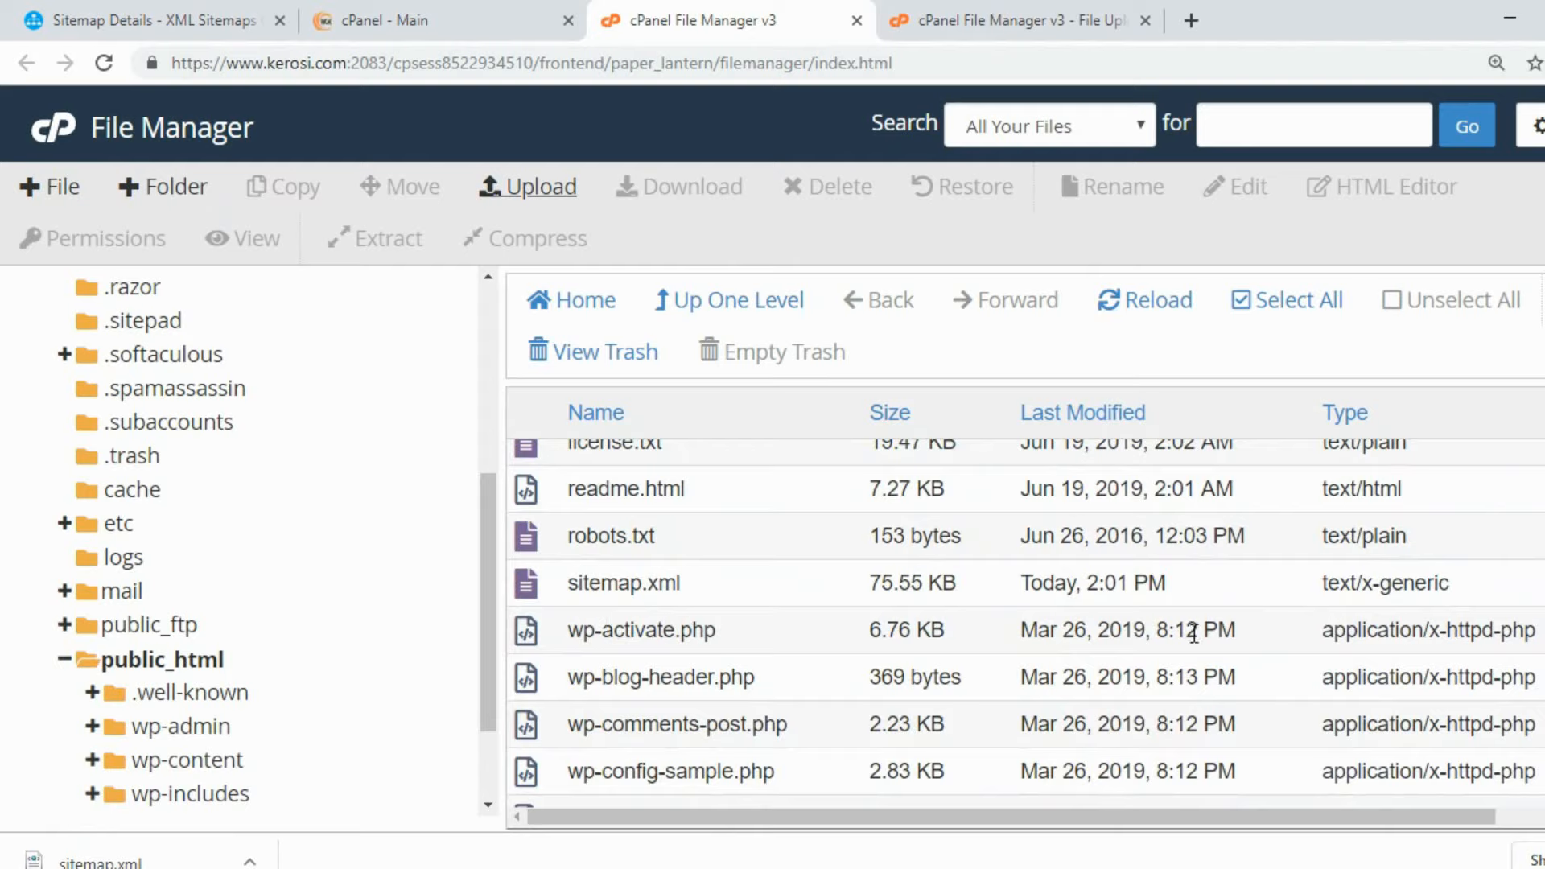
Reload File Manager and close the leftover File Upload tab, returning to the public_html file list.
{"action": "left_click", "coordinate": [104, 63]}
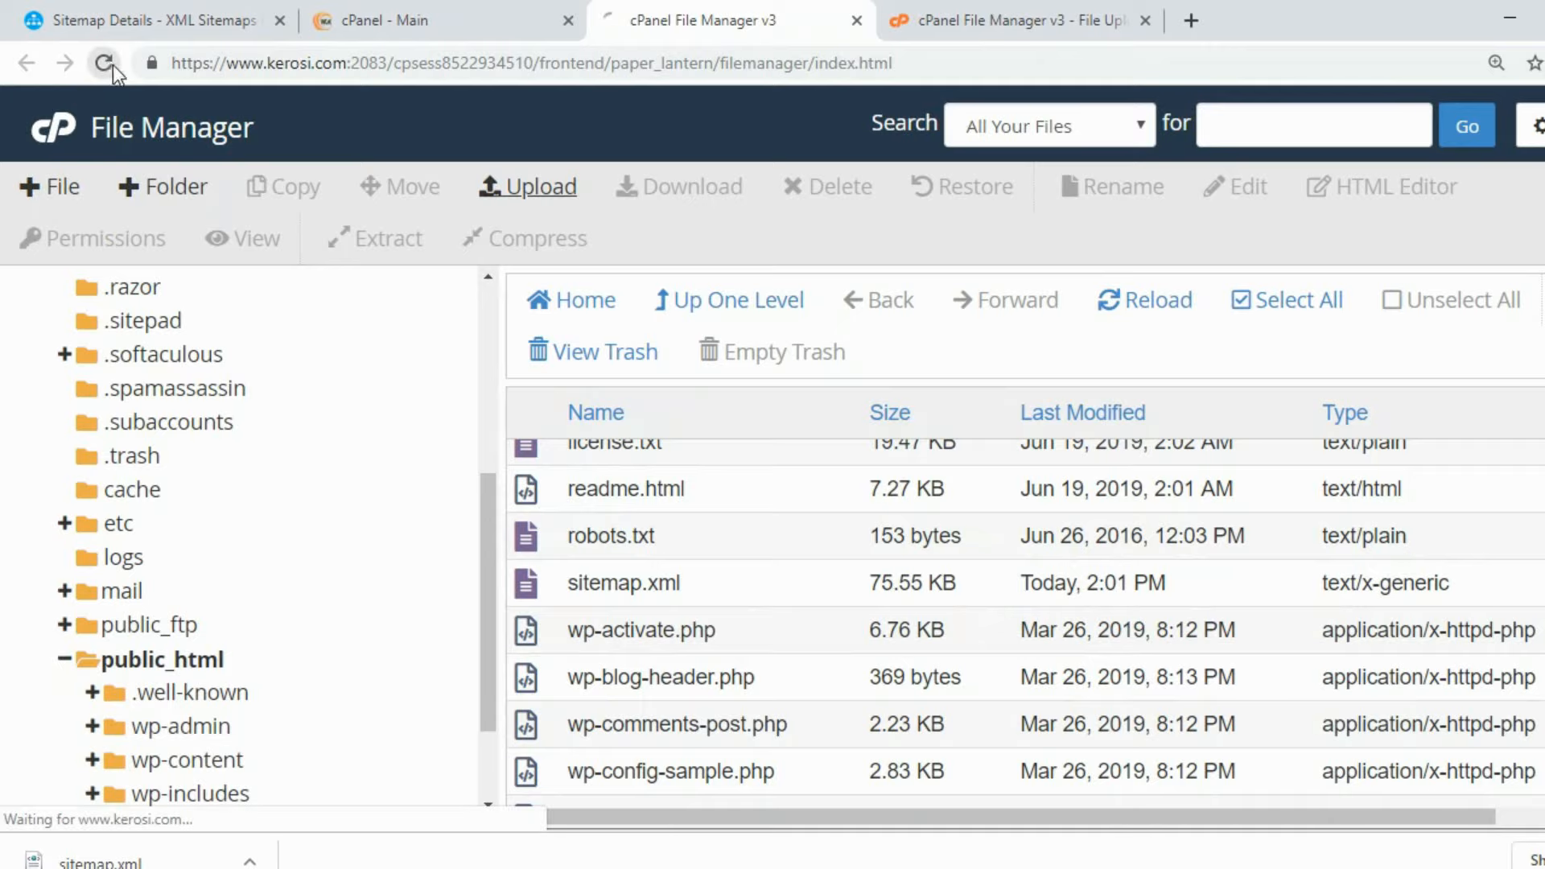
{"action": "left_click", "coordinate": [1004, 24]}
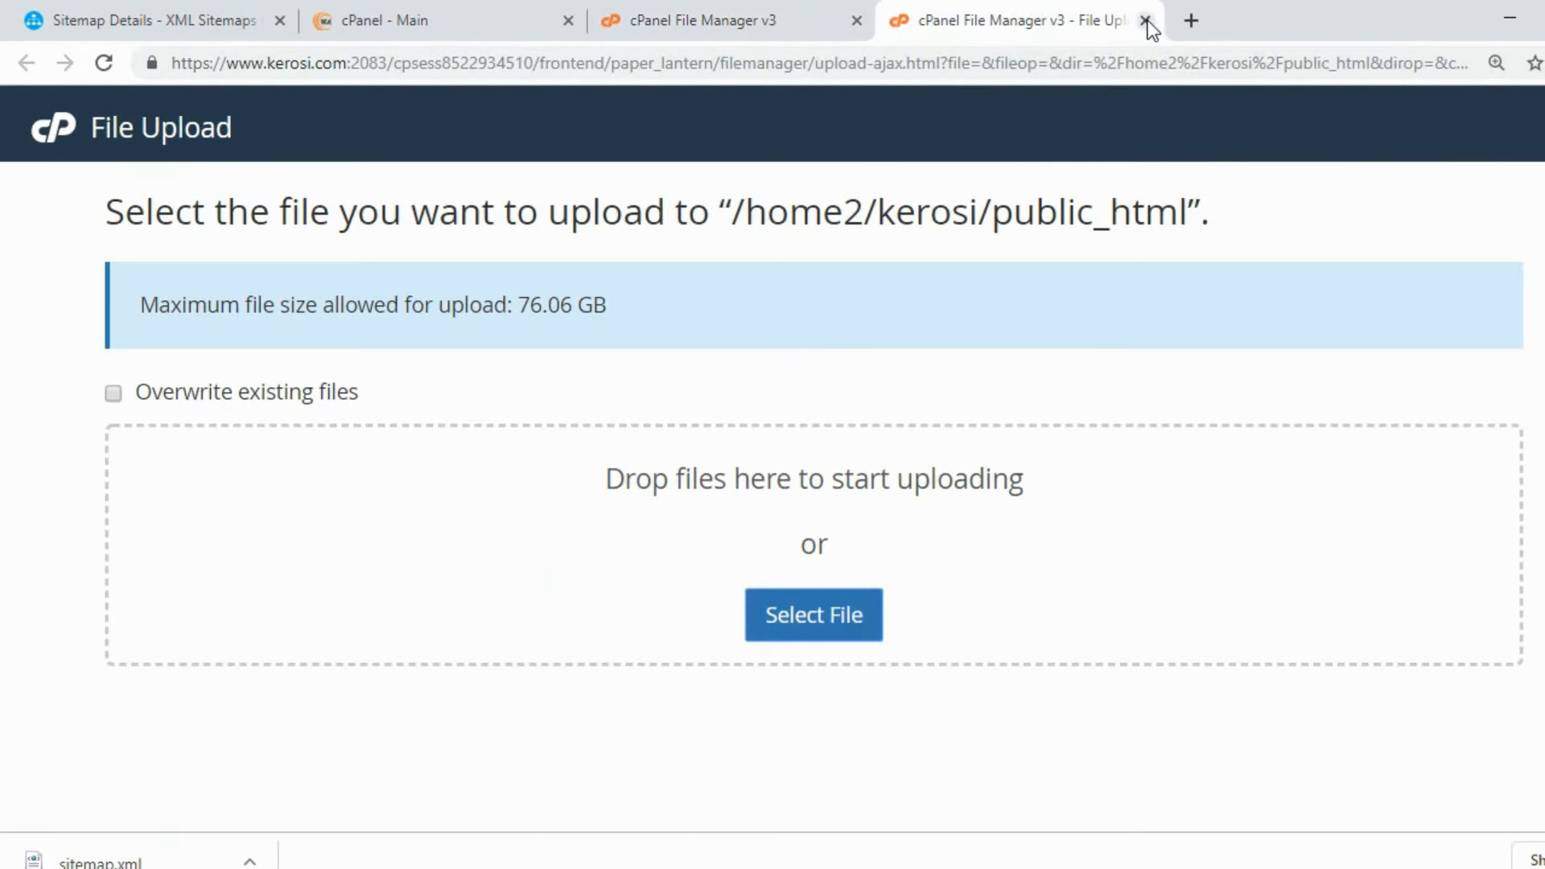
{"action": "left_click", "coordinate": [1146, 21]}
{"action": "left_click", "coordinate": [483, 22]}
{"action": "left_click", "coordinate": [754, 24]}
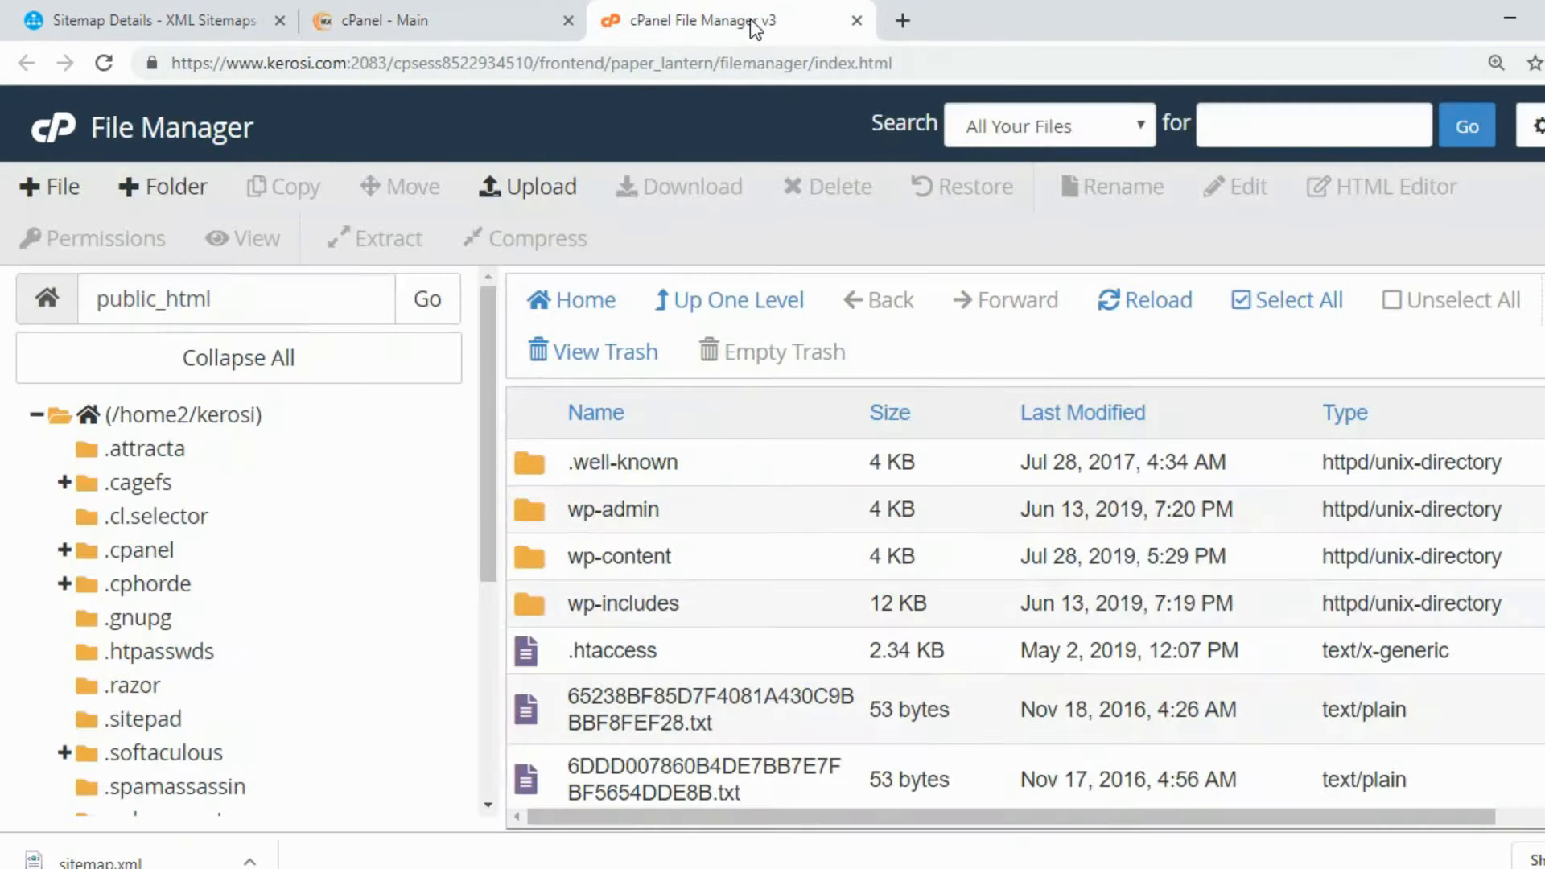
{"action": "scroll", "coordinate": [793, 591], "scroll_direction": "down", "scroll_amount": 3}
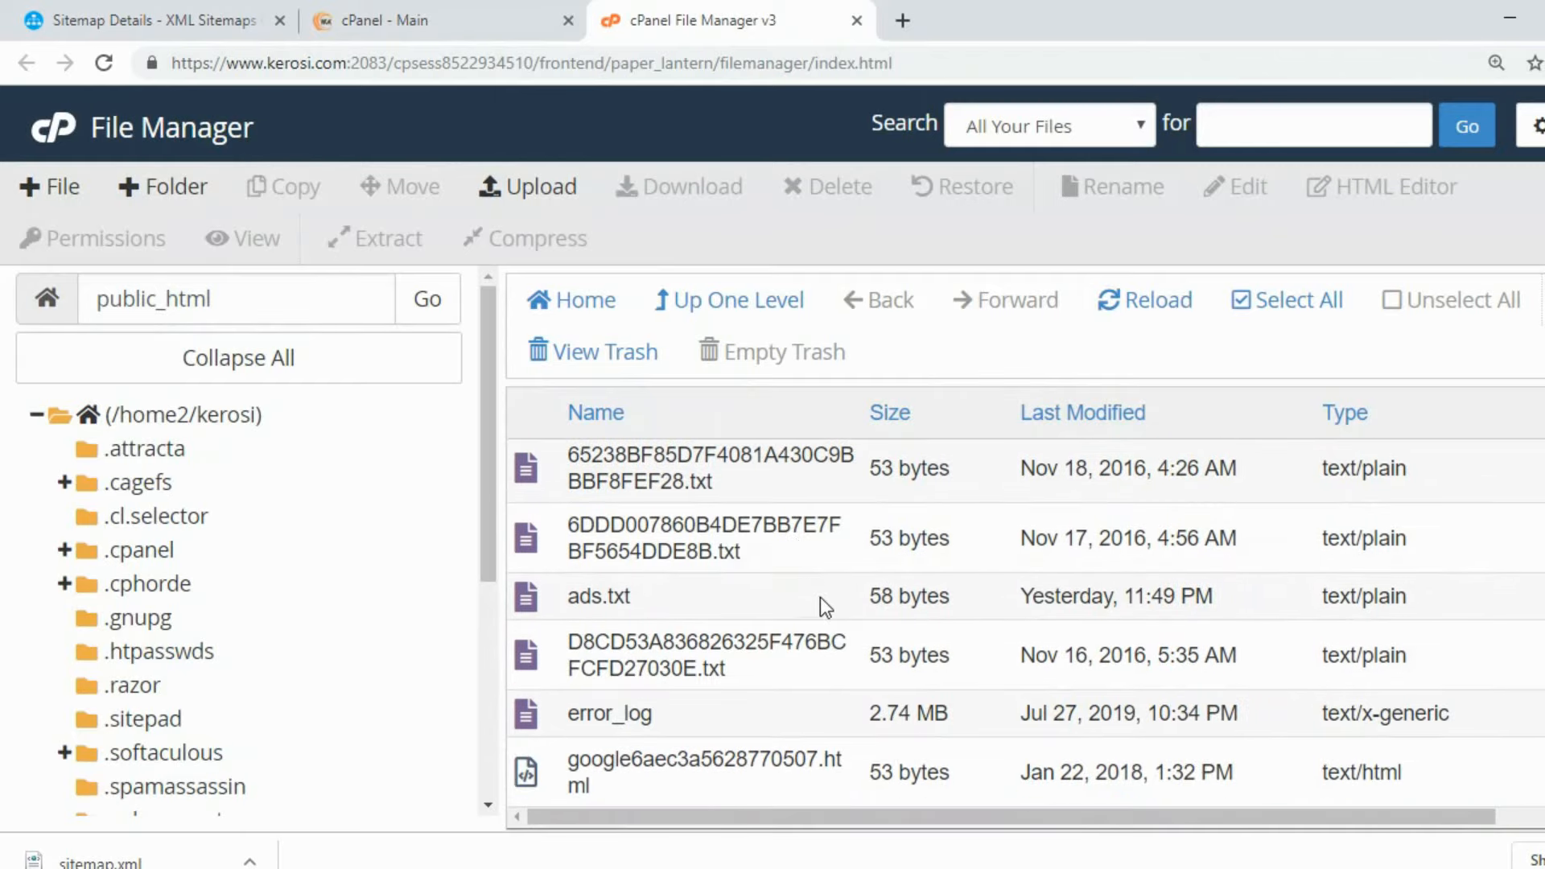
Find the uploaded sitemap.xml in the public_html file list and select it.
{"action": "scroll", "coordinate": [679, 658], "scroll_direction": "down", "scroll_amount": 3}
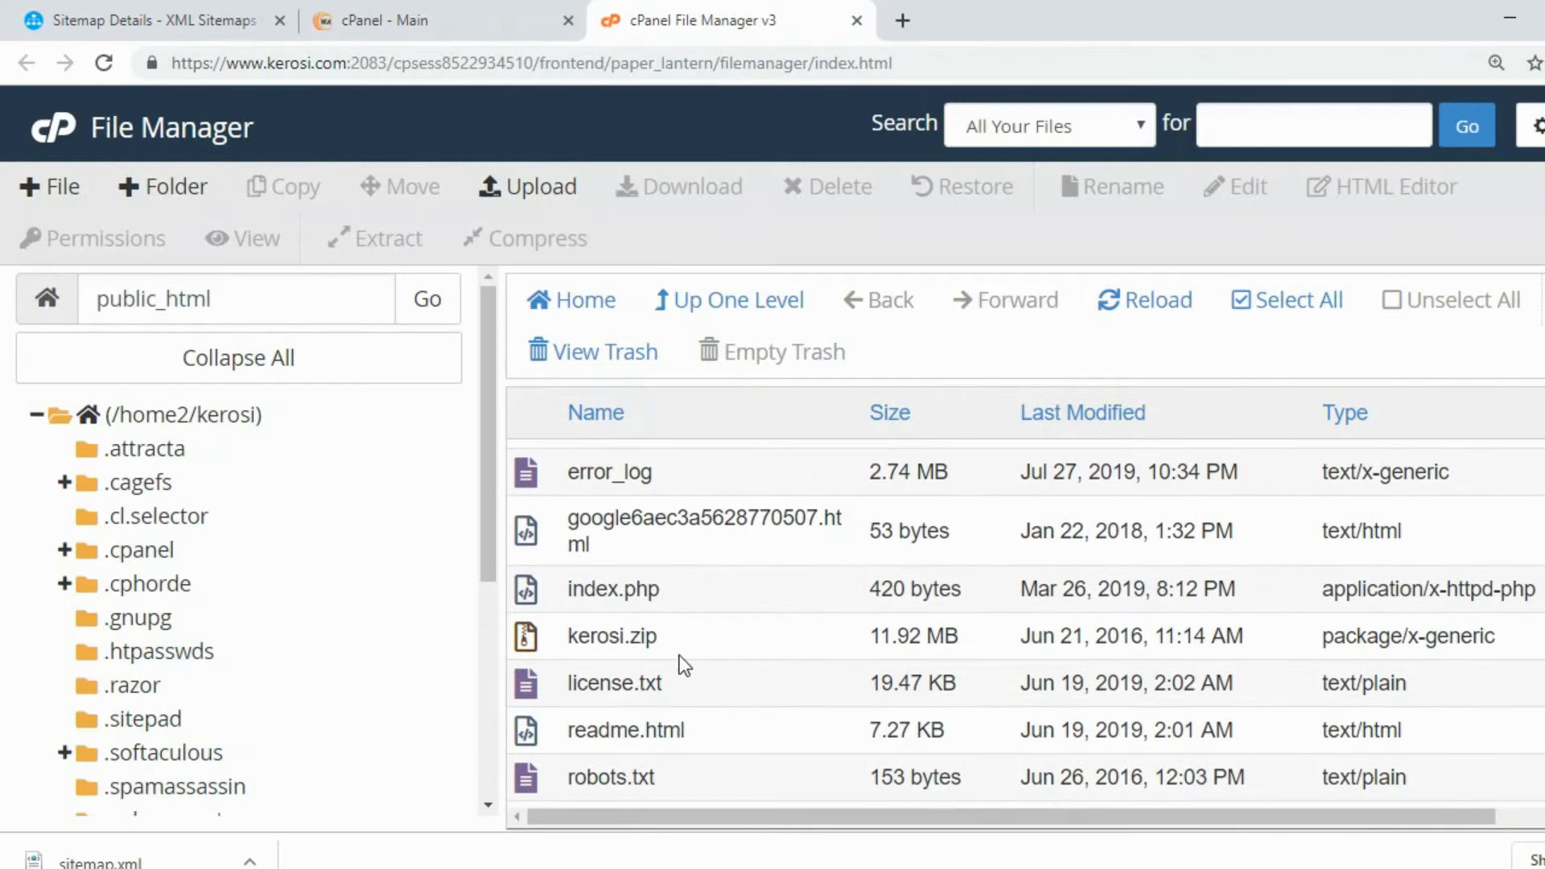
{"action": "scroll", "coordinate": [679, 655], "scroll_direction": "down", "scroll_amount": 5}
{"action": "scroll", "coordinate": [677, 648], "scroll_direction": "up", "scroll_amount": 10}
{"action": "scroll", "coordinate": [673, 641], "scroll_direction": "down", "scroll_amount": 3}
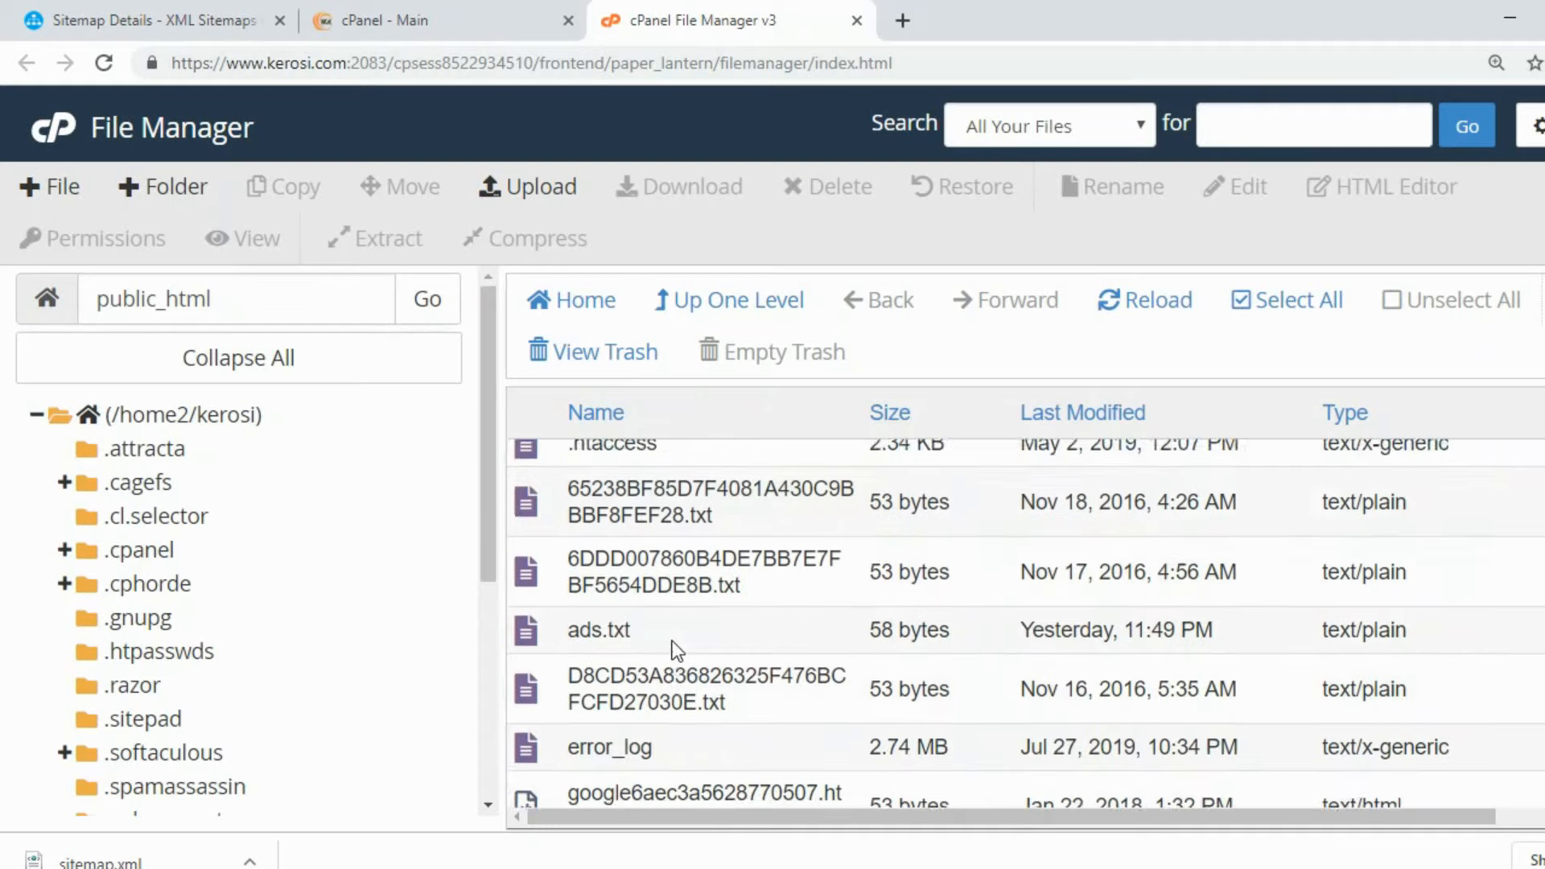
{"action": "scroll", "coordinate": [673, 641], "scroll_direction": "down", "scroll_amount": 3}
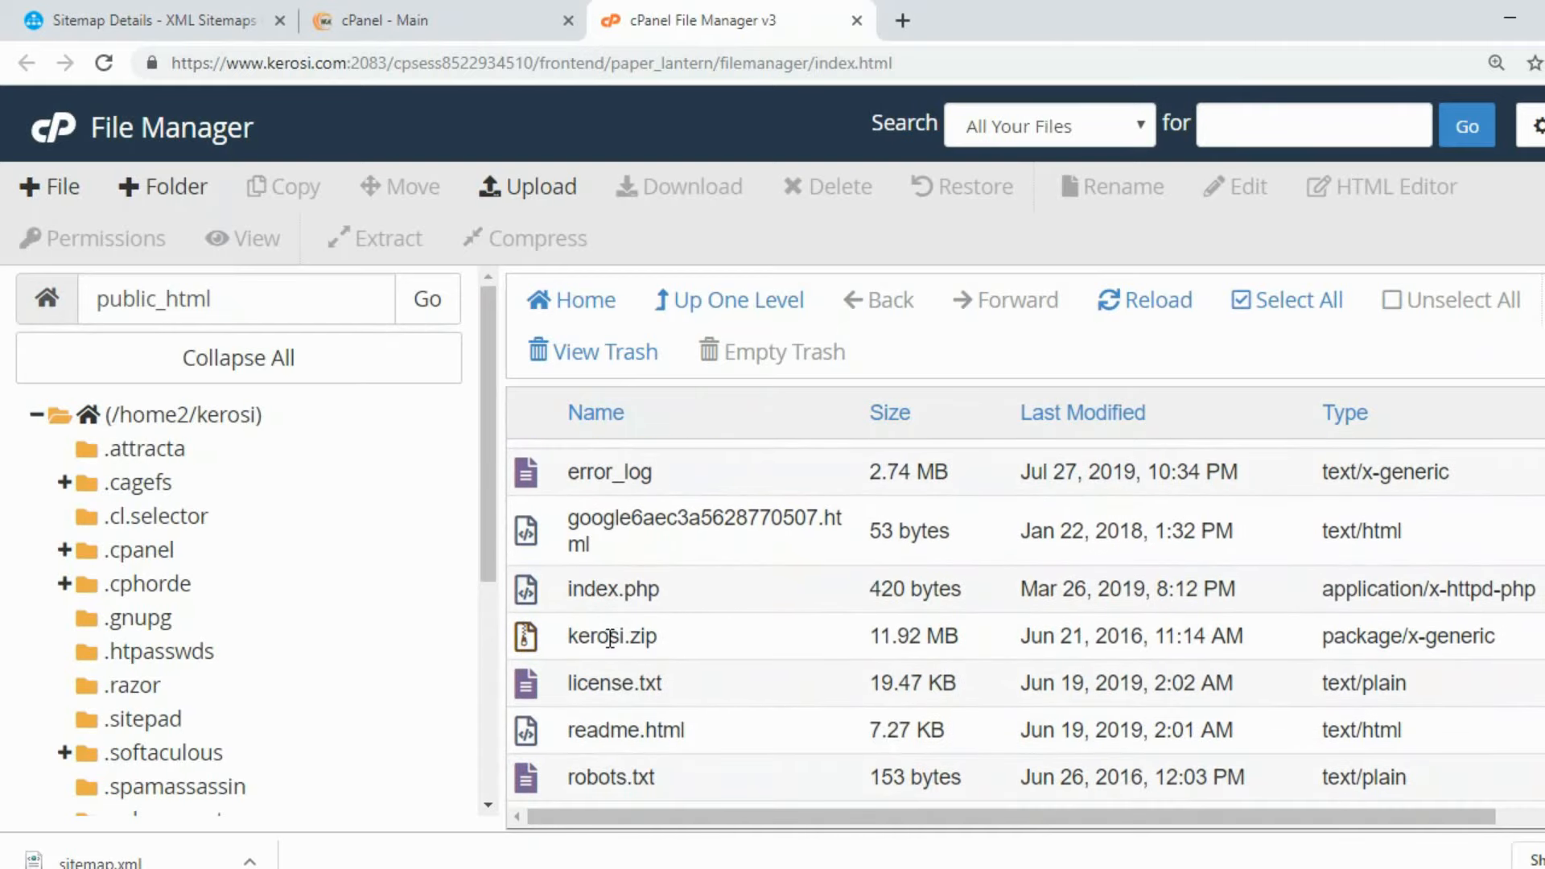
{"action": "scroll", "coordinate": [610, 638], "scroll_direction": "down", "scroll_amount": 7}
{"action": "scroll", "coordinate": [612, 648], "scroll_direction": "up", "scroll_amount": 4}
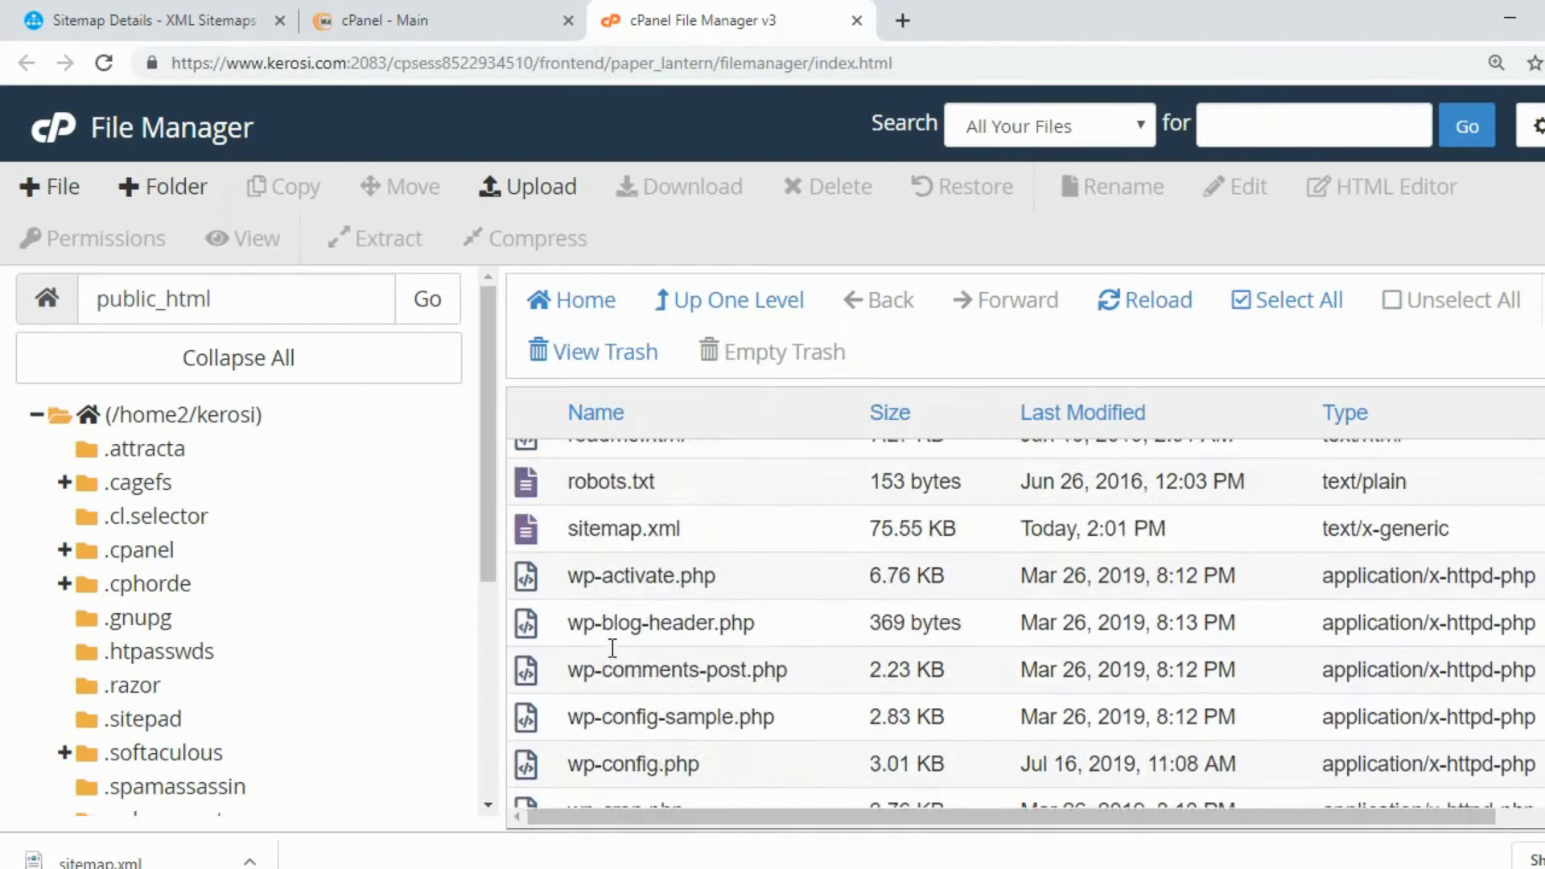
{"action": "scroll", "coordinate": [612, 648], "scroll_direction": "up", "scroll_amount": 1}
{"action": "left_click", "coordinate": [807, 600]}
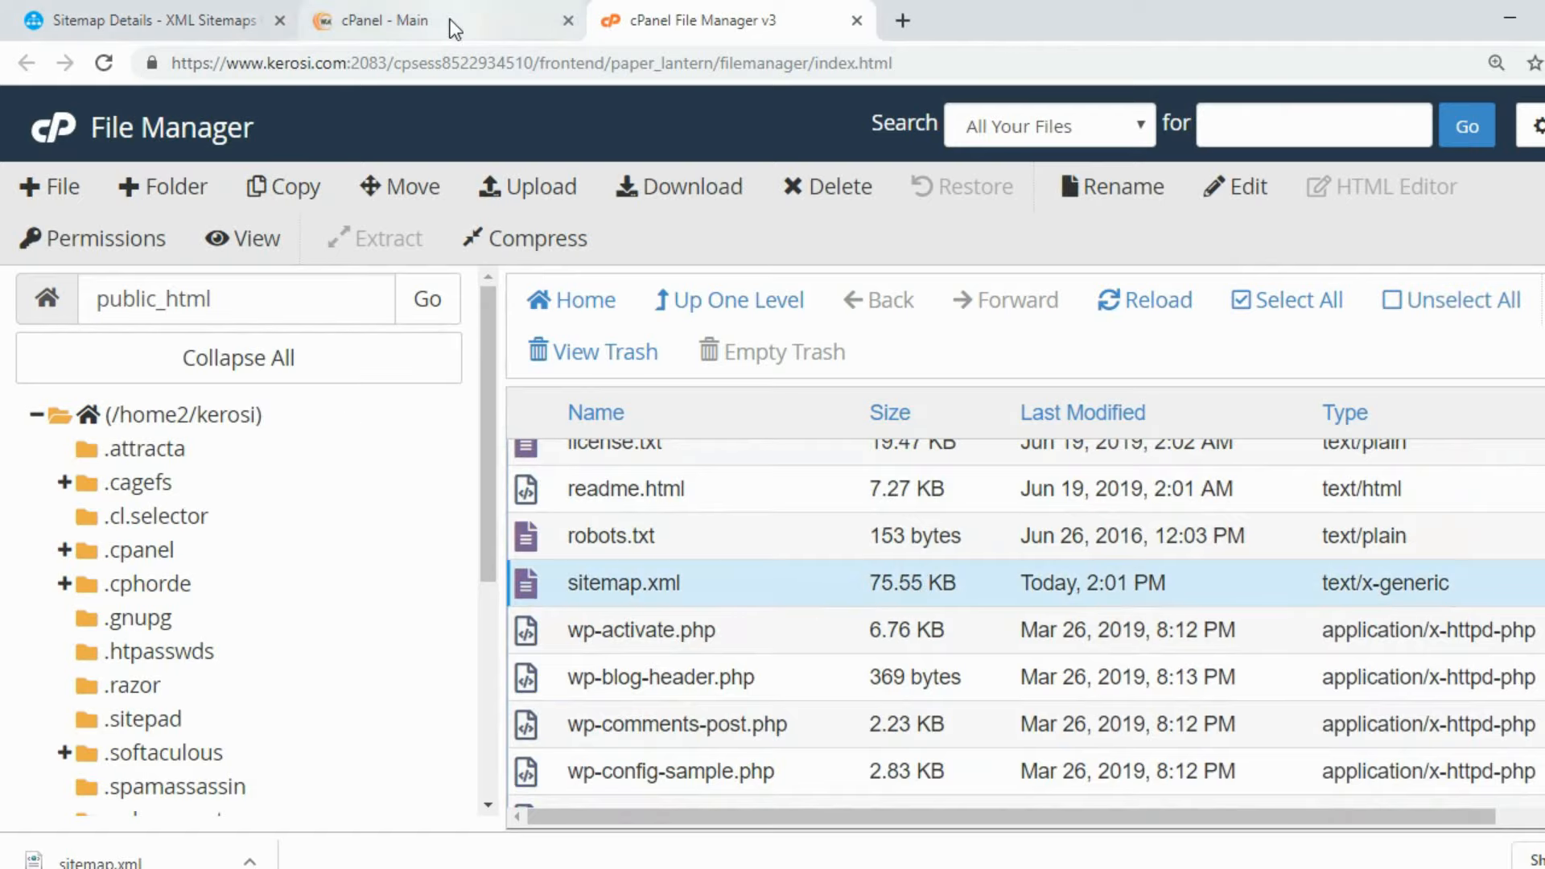
{"action": "left_click", "coordinate": [406, 22]}
{"action": "left_click", "coordinate": [142, 5]}
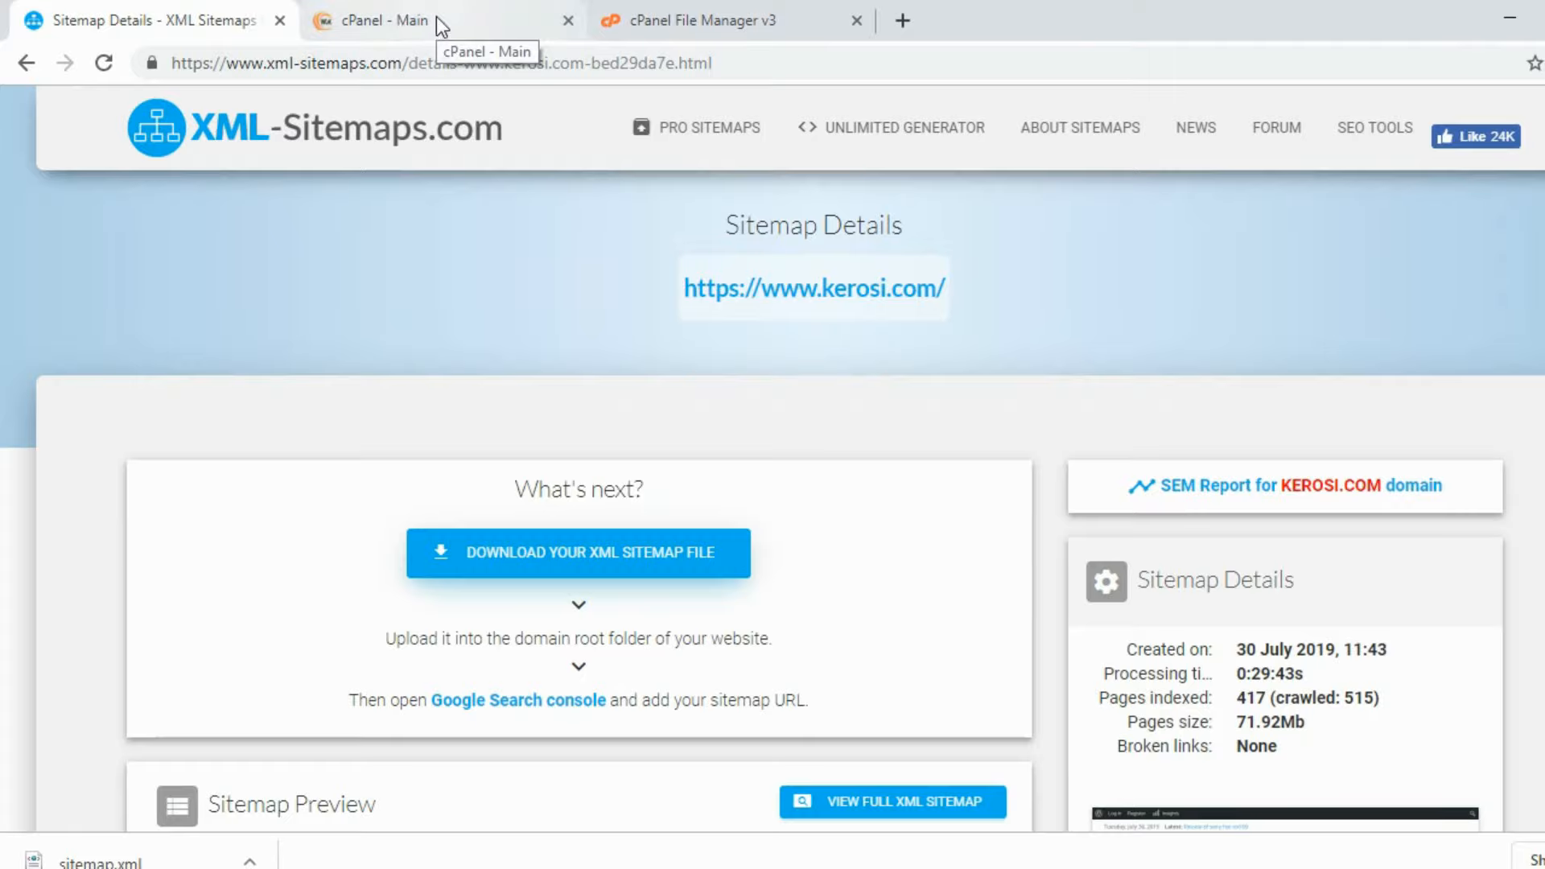
{"action": "left_click", "coordinate": [382, 32]}
{"action": "left_click", "coordinate": [172, 21]}
{"action": "scroll", "coordinate": [610, 600], "scroll_direction": "down", "scroll_amount": 1}
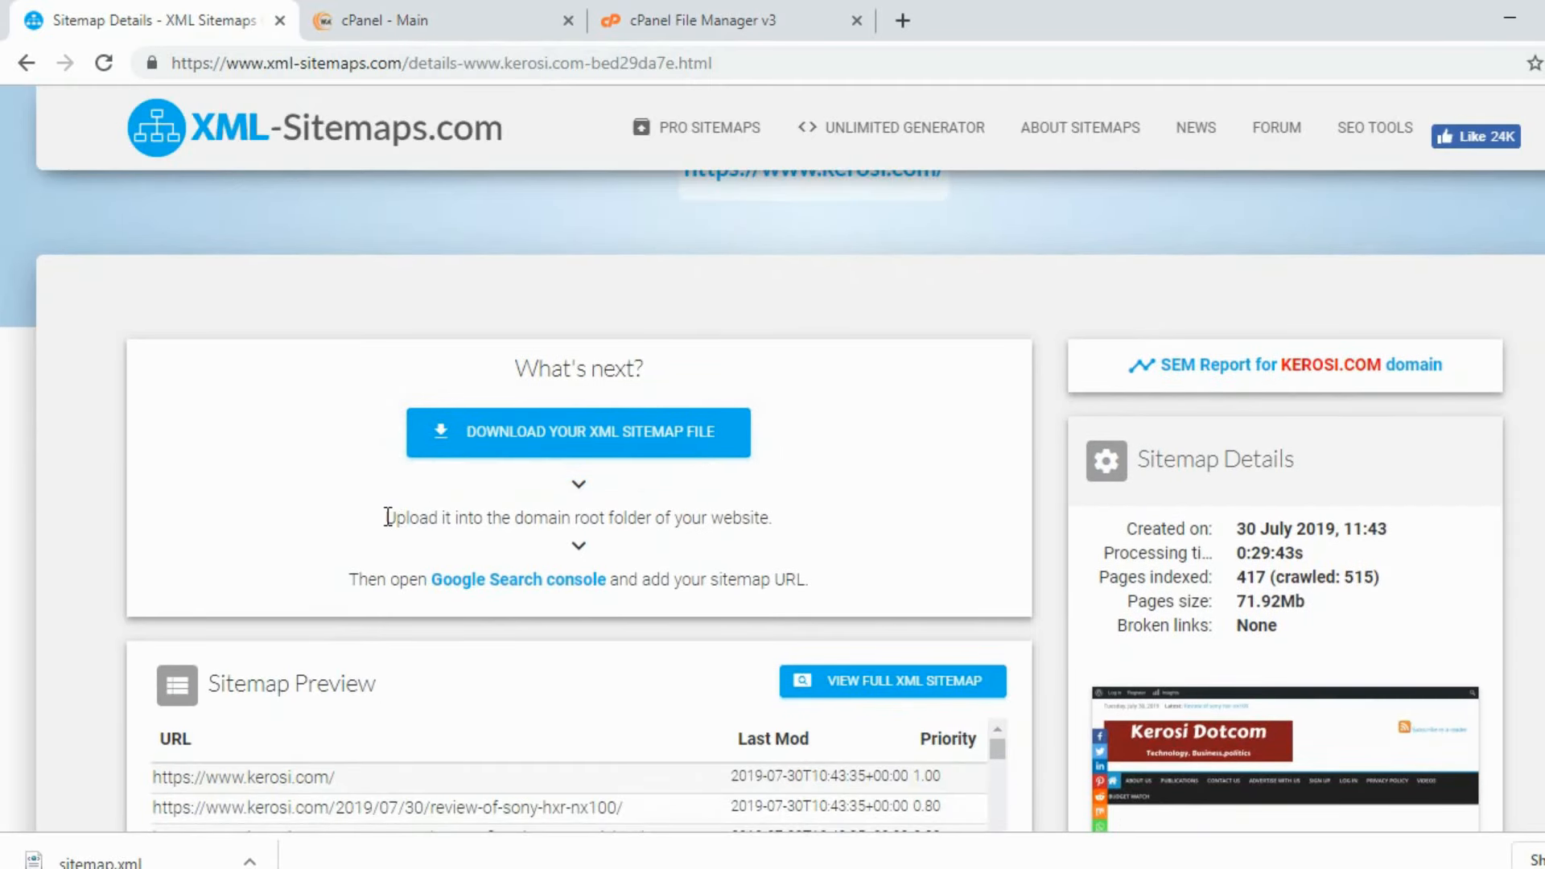
{"action": "left_click_drag", "start_coordinate": [389, 519], "coordinate": [787, 535]}
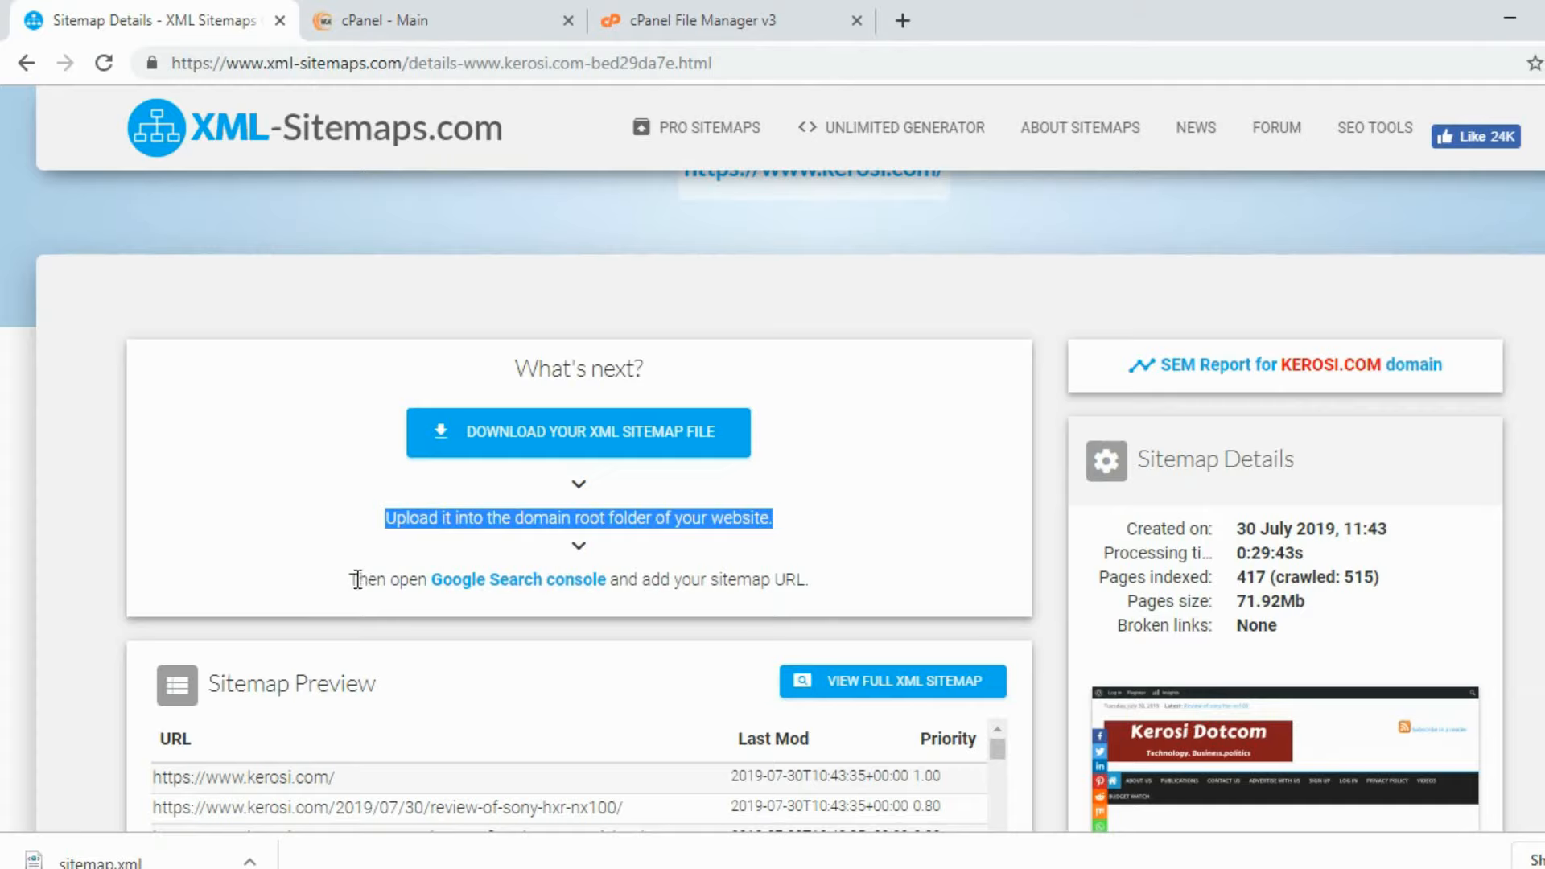
{"action": "left_click_drag", "start_coordinate": [357, 579], "coordinate": [788, 587]}
{"action": "left_click", "coordinate": [654, 581]}
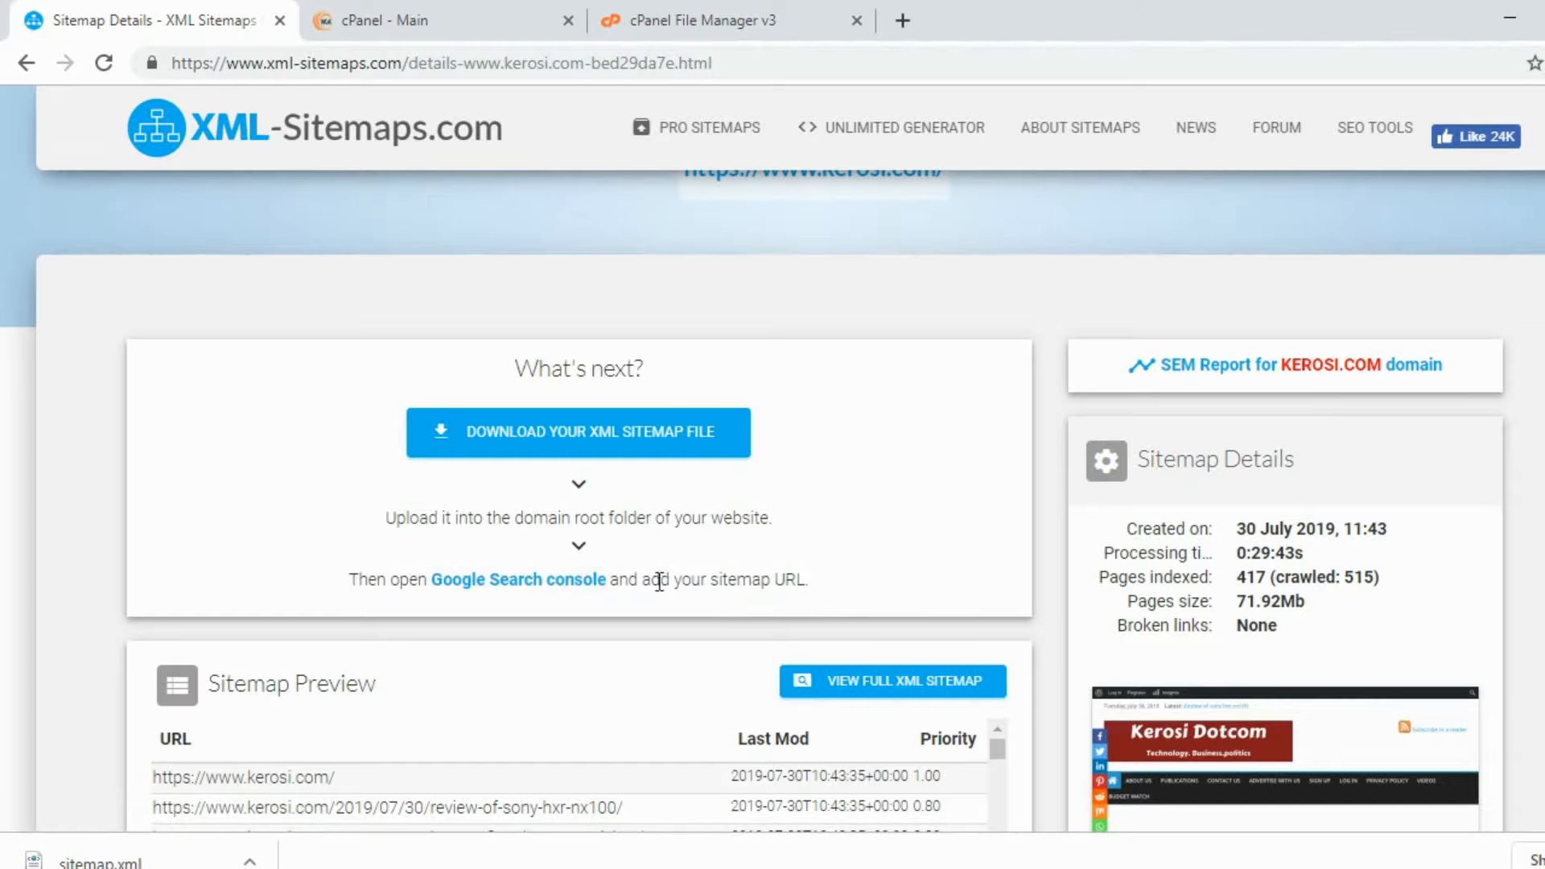
Follow the Google Search Console link from the sitemap details, start the setup and choose the URL prefix property type.
{"action": "left_click", "coordinate": [534, 578]}
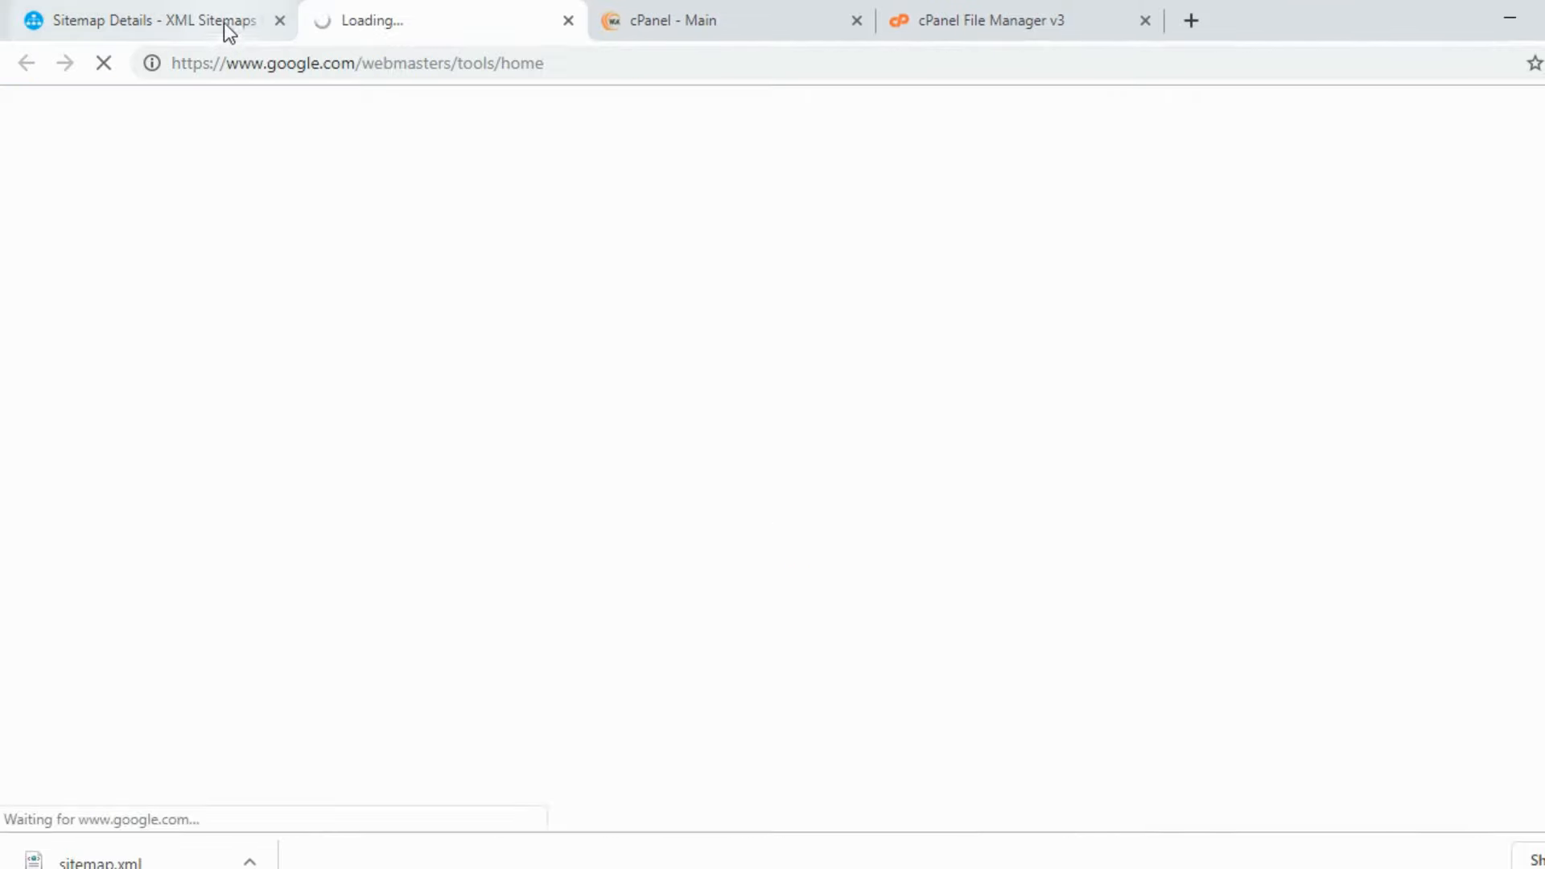
{"action": "left_click", "coordinate": [121, 19]}
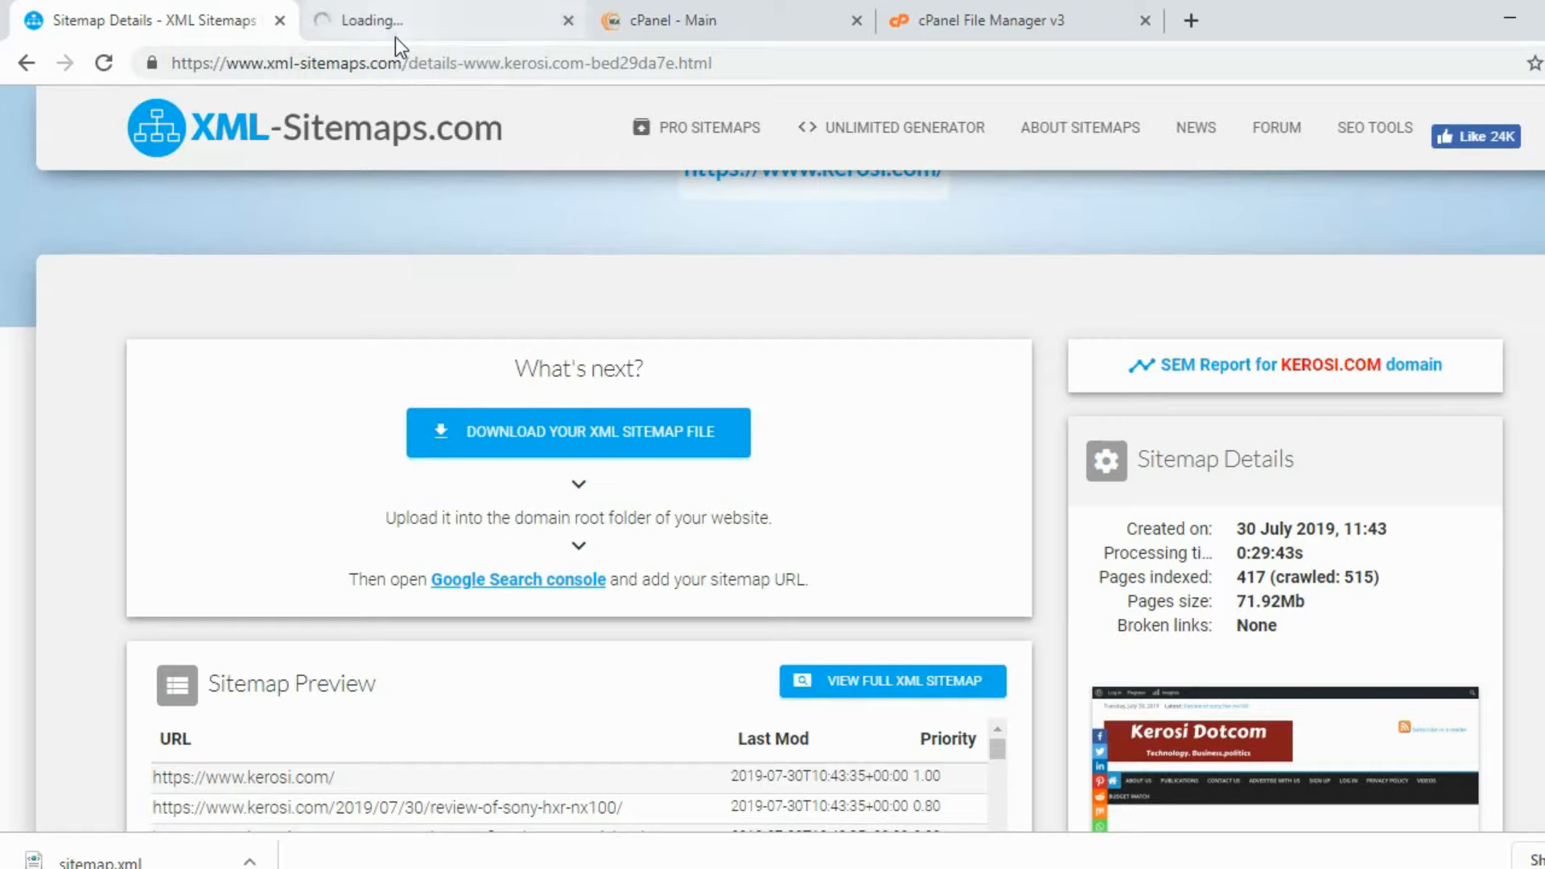
{"action": "left_click", "coordinate": [395, 37]}
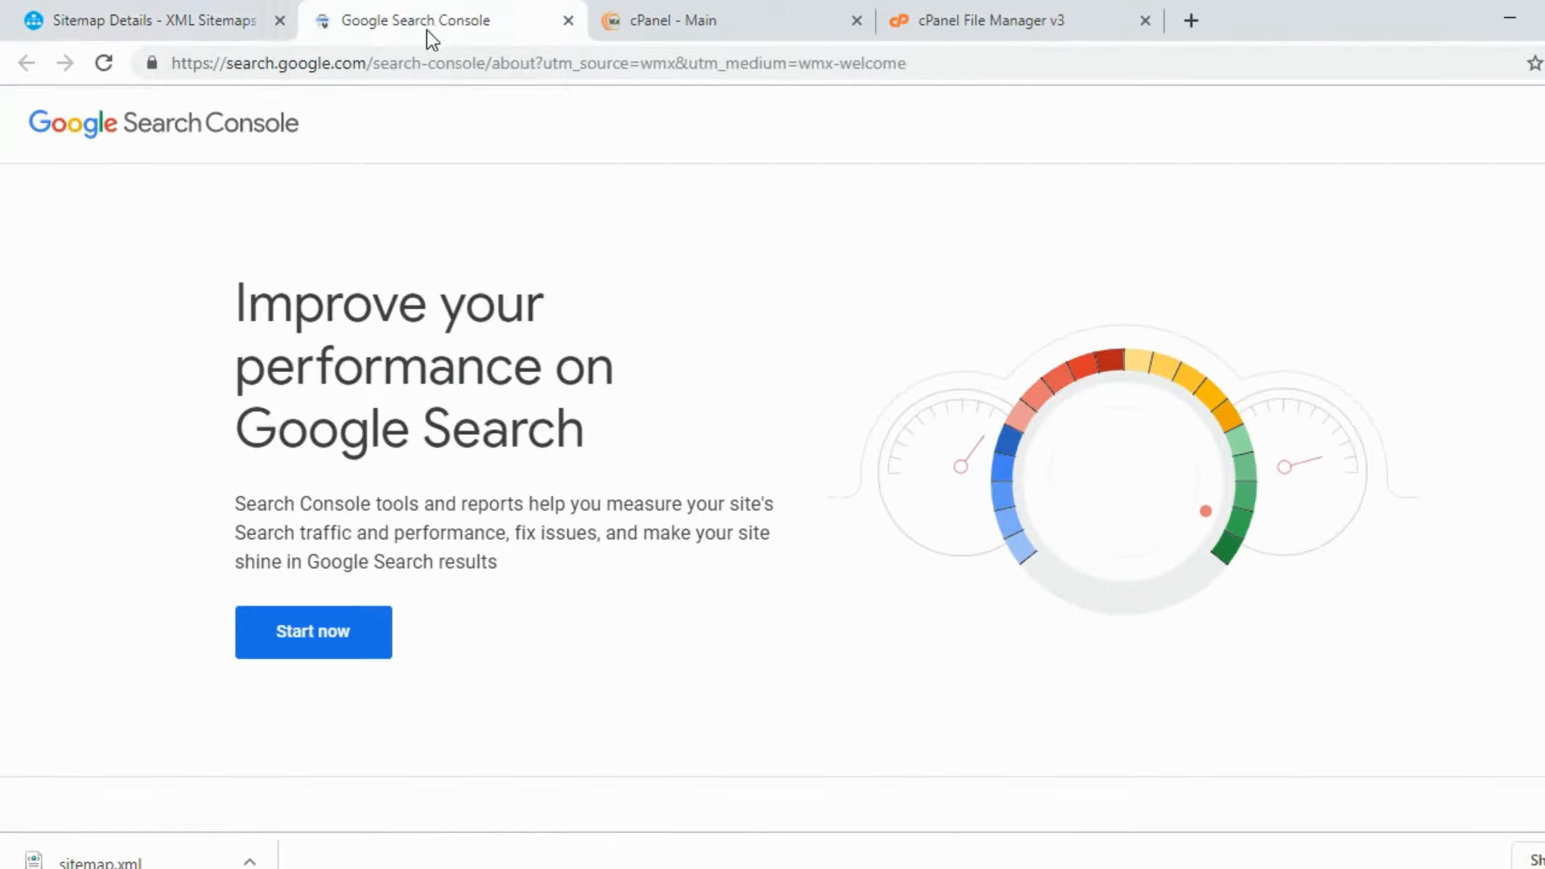
{"action": "left_click", "coordinate": [355, 641]}
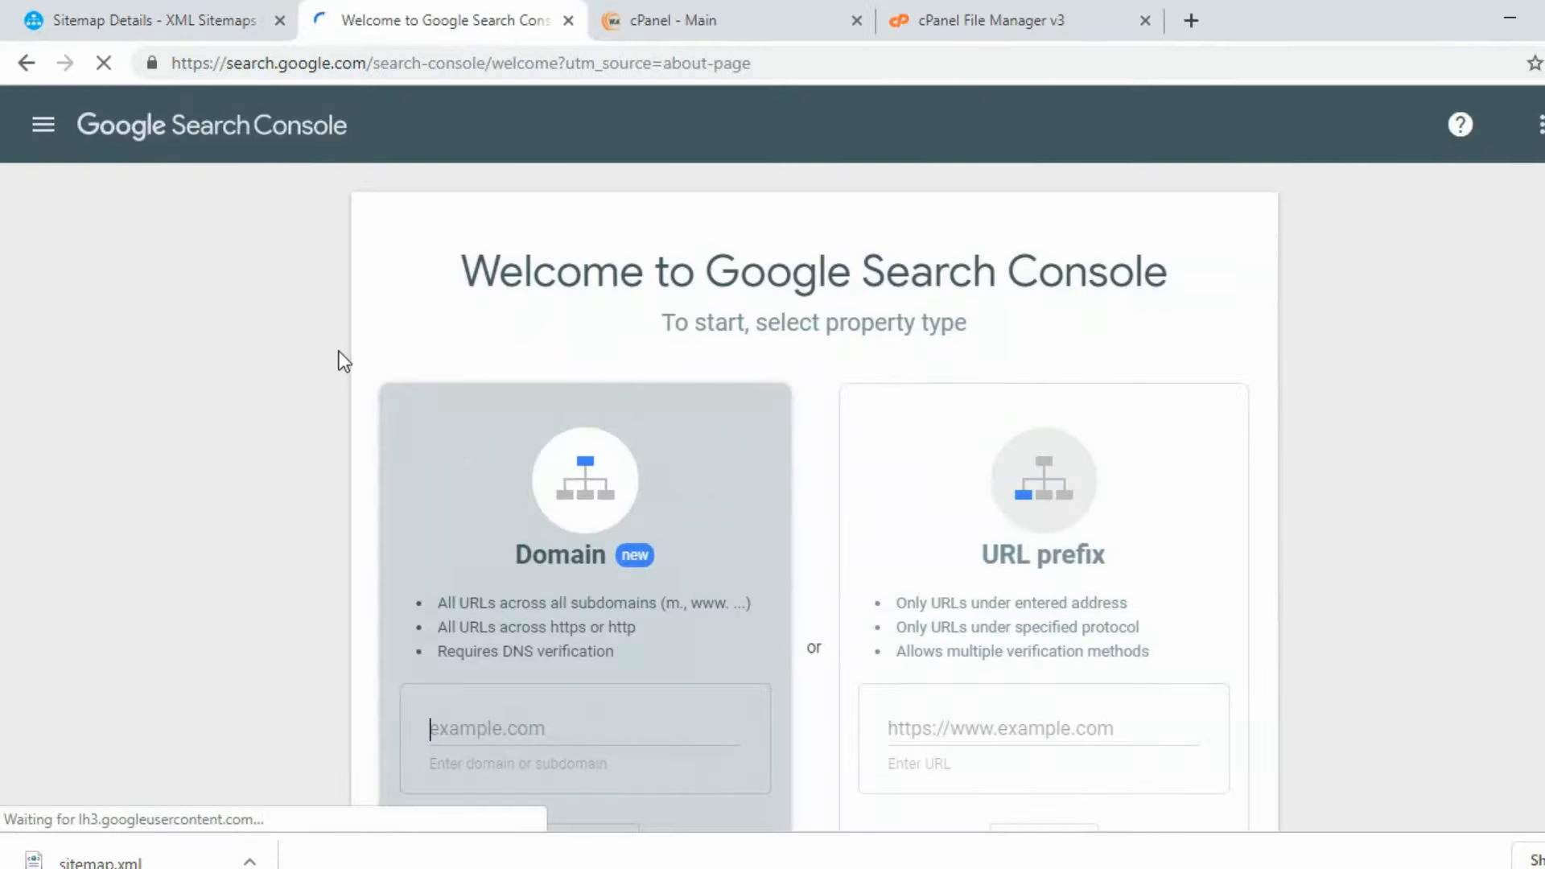
{"action": "left_click", "coordinate": [934, 720]}
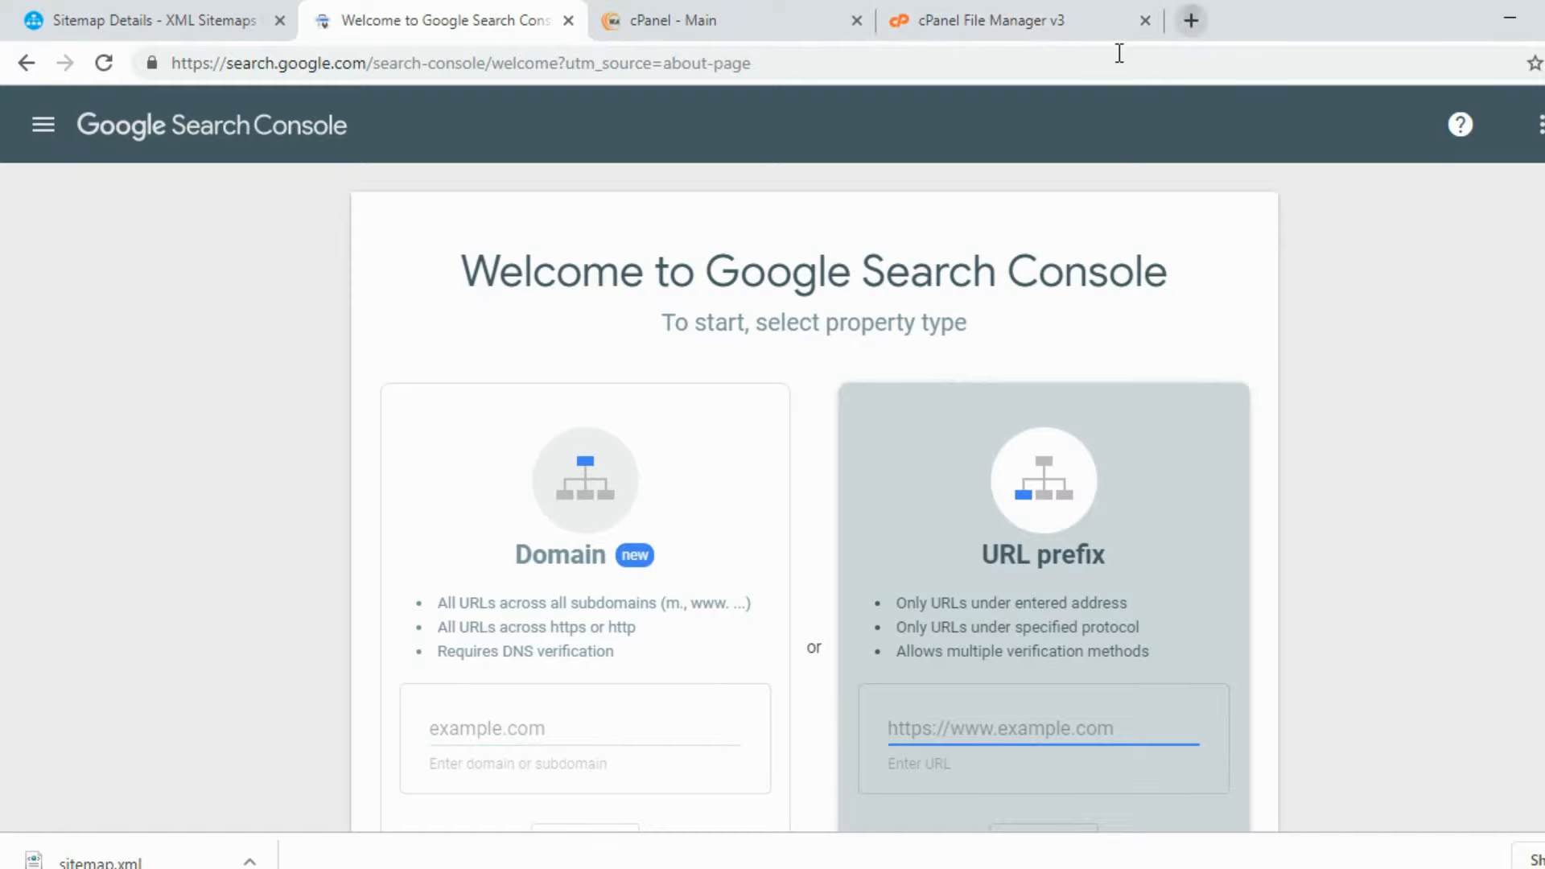
Load kerosi.com in a new browser tab and close the cPanel File Manager tab.
{"action": "key", "text": "ctrl+t"}
{"action": "type", "text": "keros"}
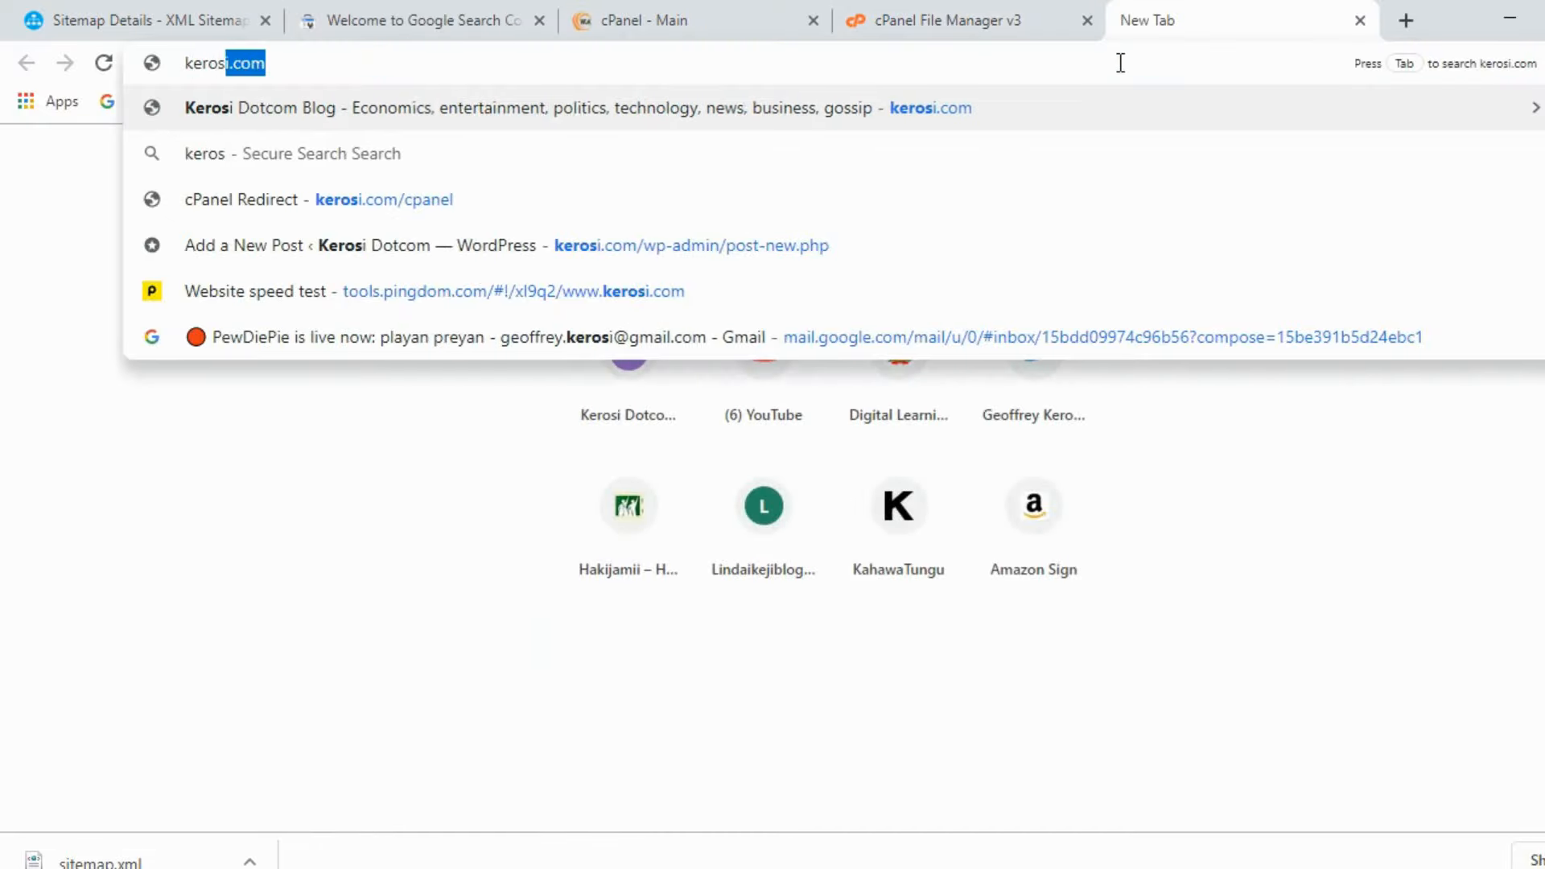
{"action": "type", "text": "i.com/"}
{"action": "key", "text": "Return"}
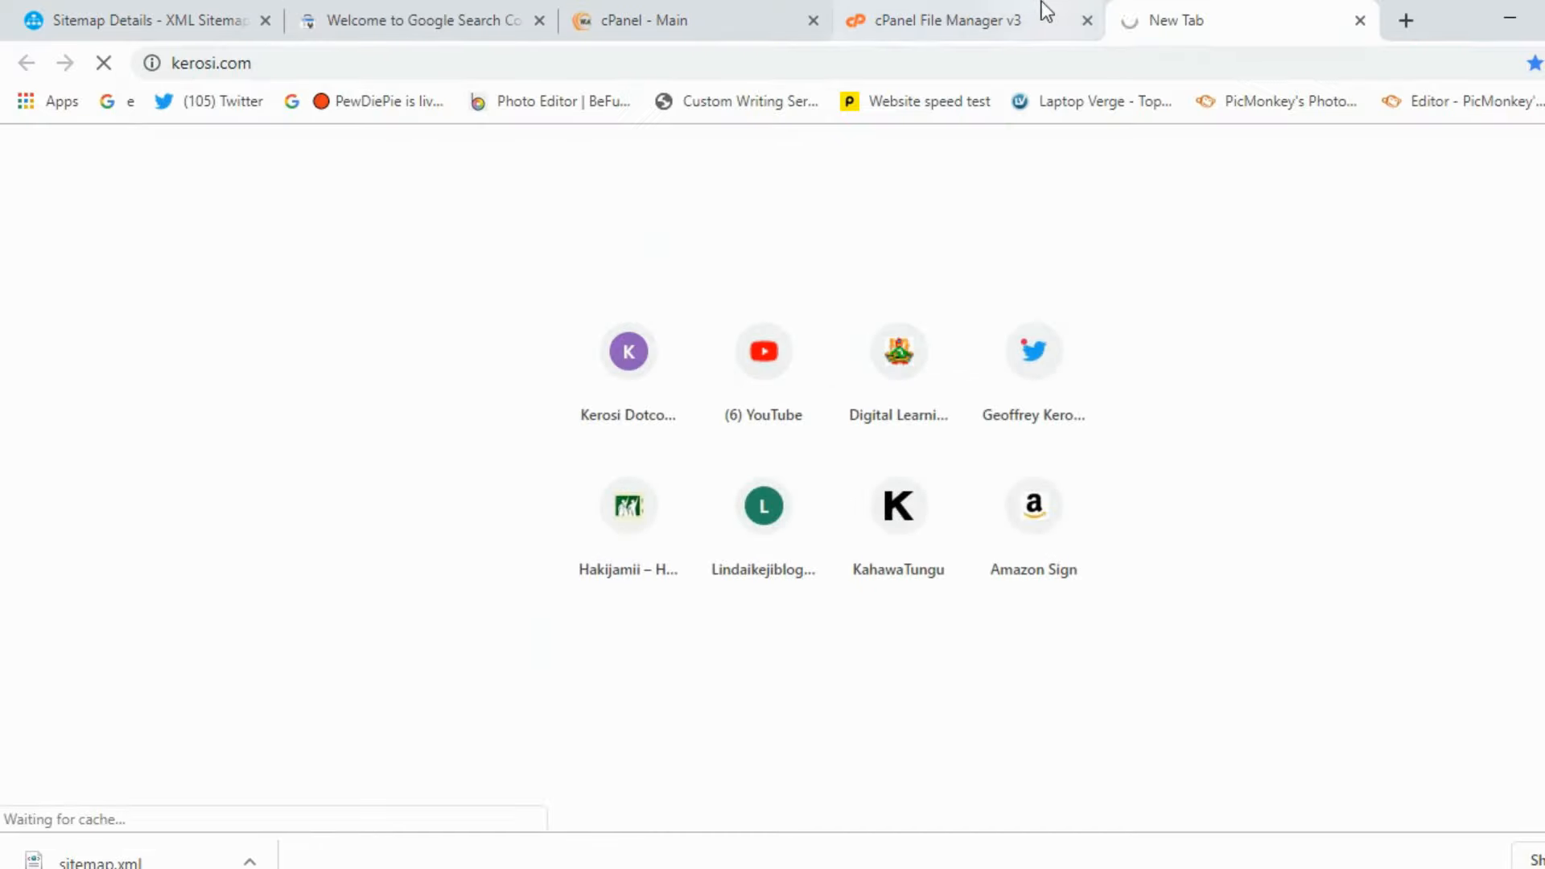
{"action": "left_click", "coordinate": [1042, 4]}
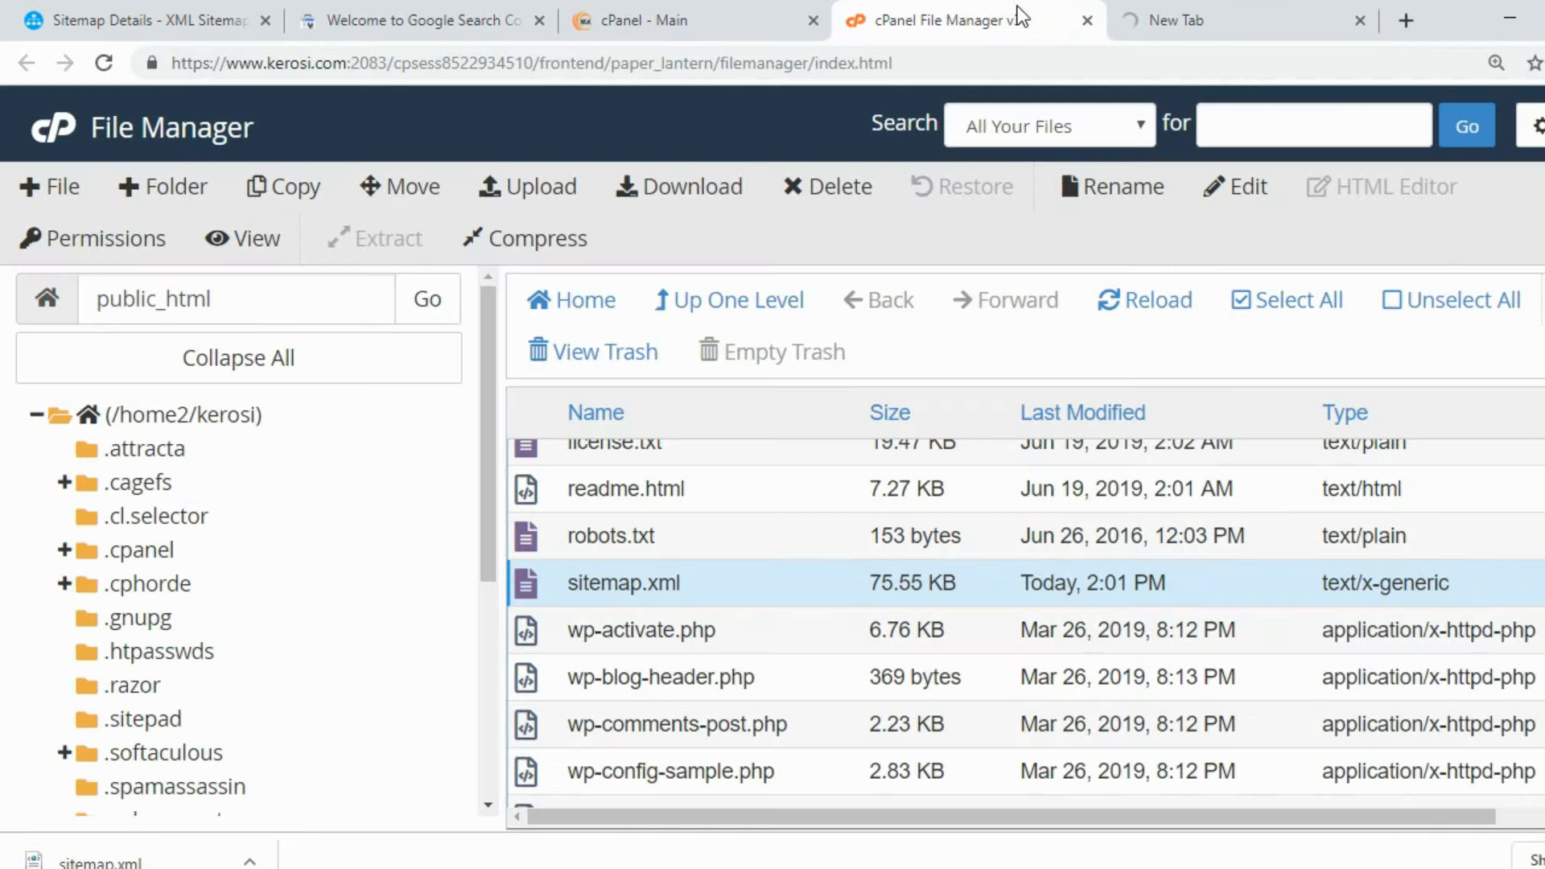
{"action": "left_click", "coordinate": [1085, 21]}
{"action": "left_click", "coordinate": [759, 21]}
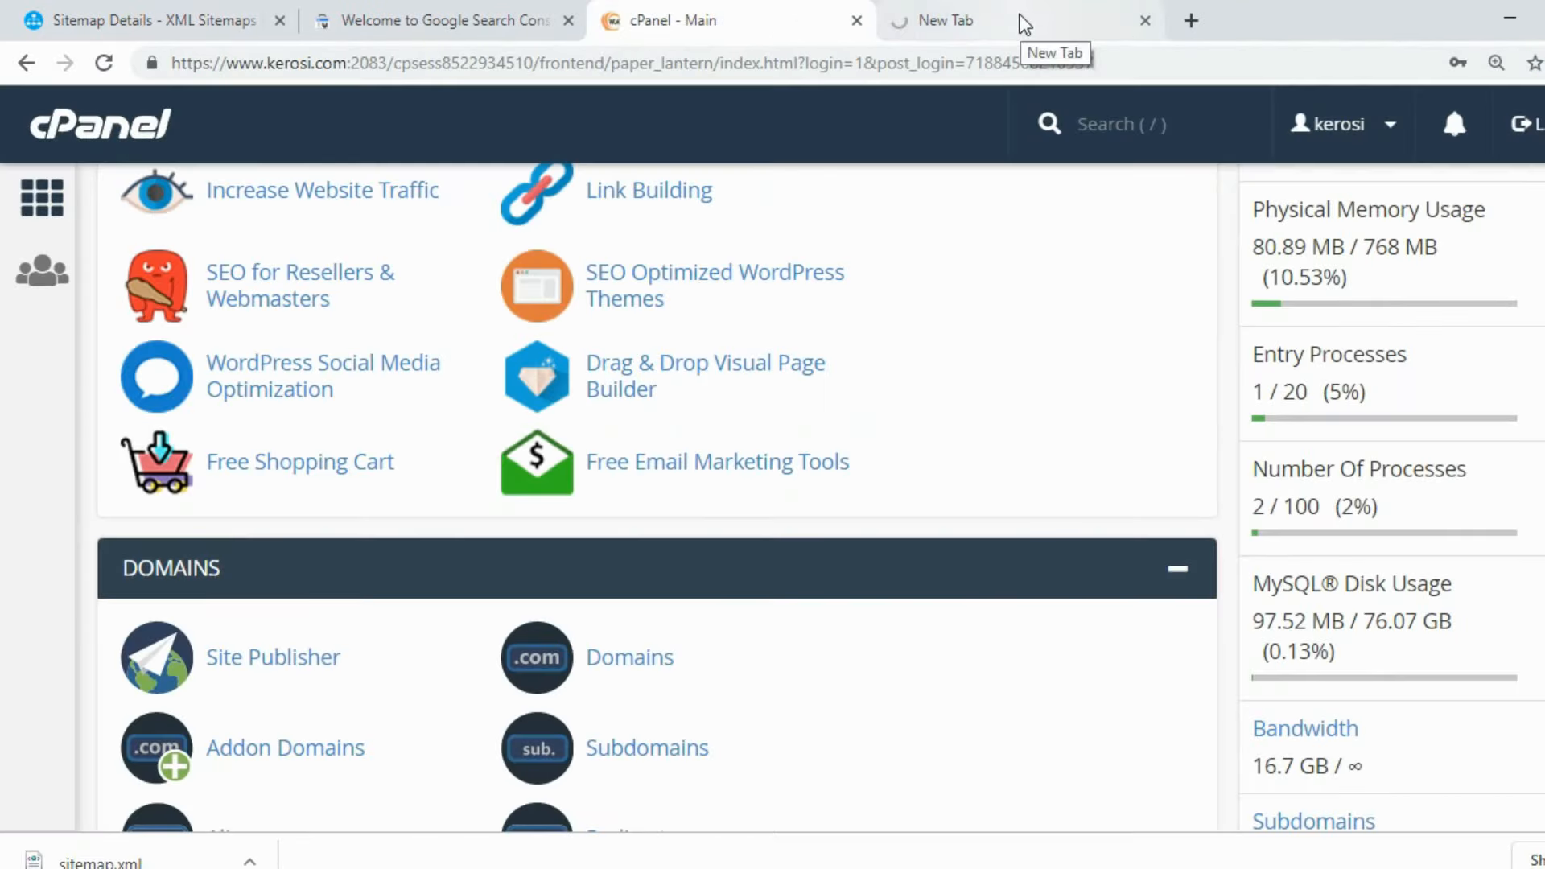
{"action": "left_click", "coordinate": [974, 28]}
{"action": "left_click", "coordinate": [750, 12]}
{"action": "left_click", "coordinate": [970, 12]}
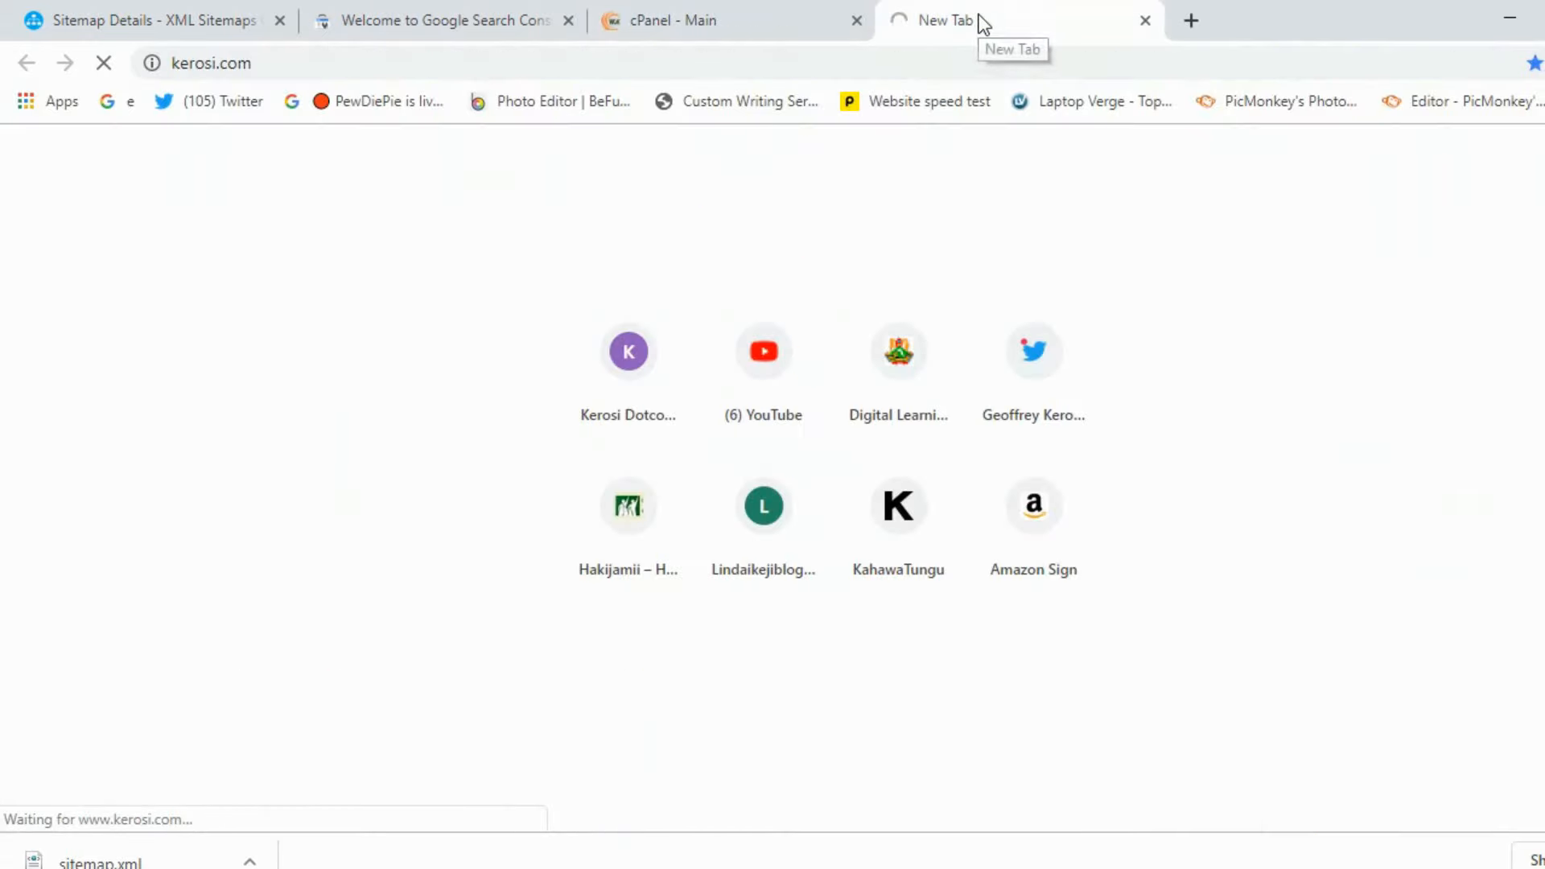
{"action": "left_click", "coordinate": [755, 14]}
{"action": "left_click", "coordinate": [581, 18]}
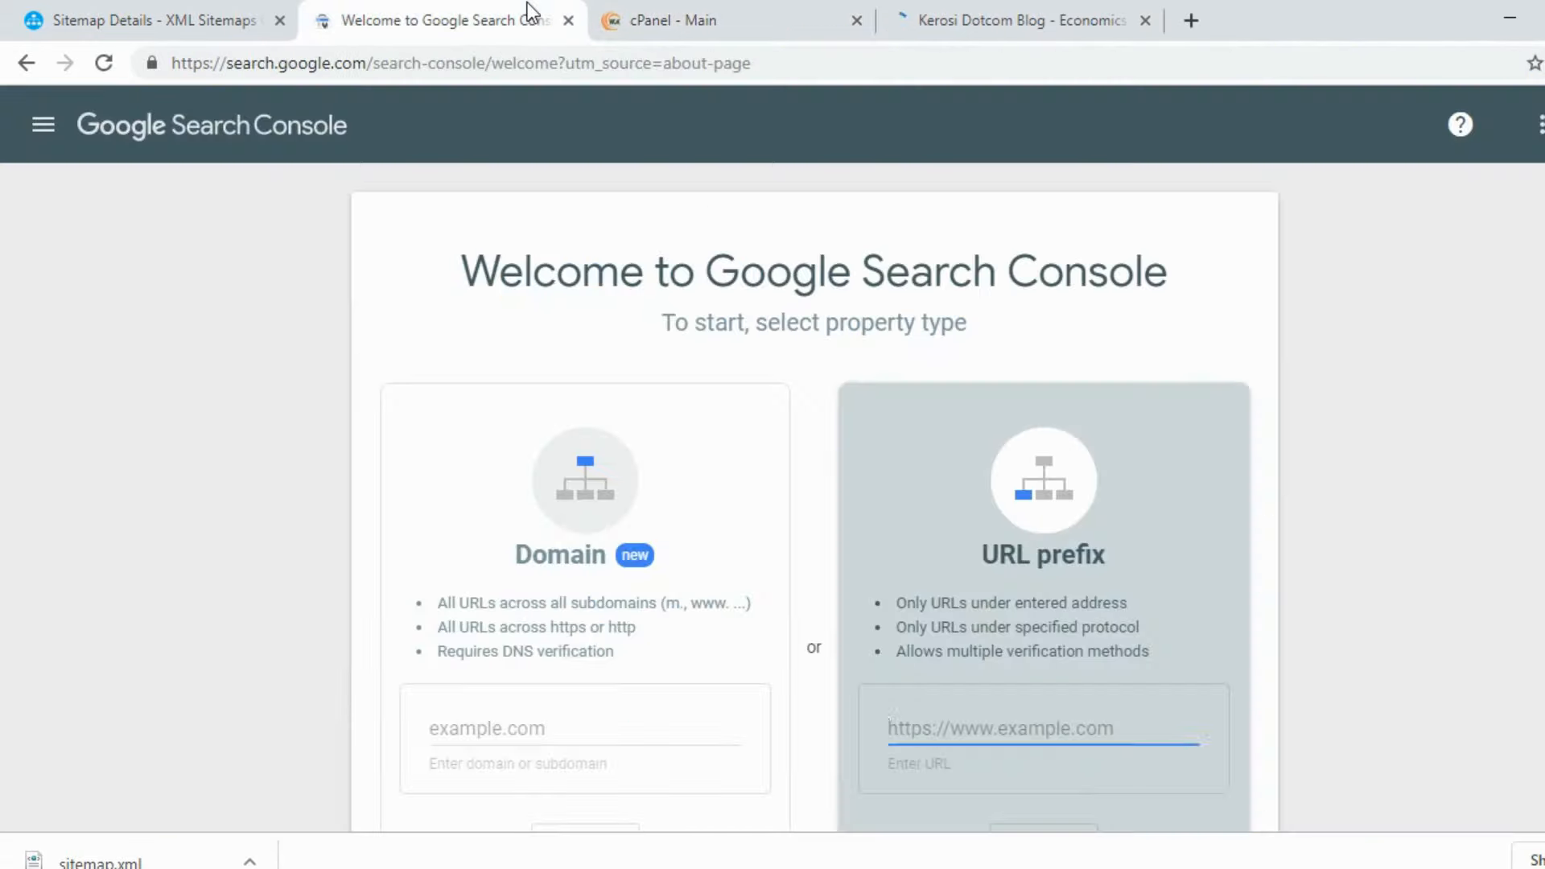
{"action": "left_click", "coordinate": [769, 10]}
{"action": "left_click", "coordinate": [486, 5]}
{"action": "left_click", "coordinate": [1051, 3]}
{"action": "left_click", "coordinate": [442, 60]}
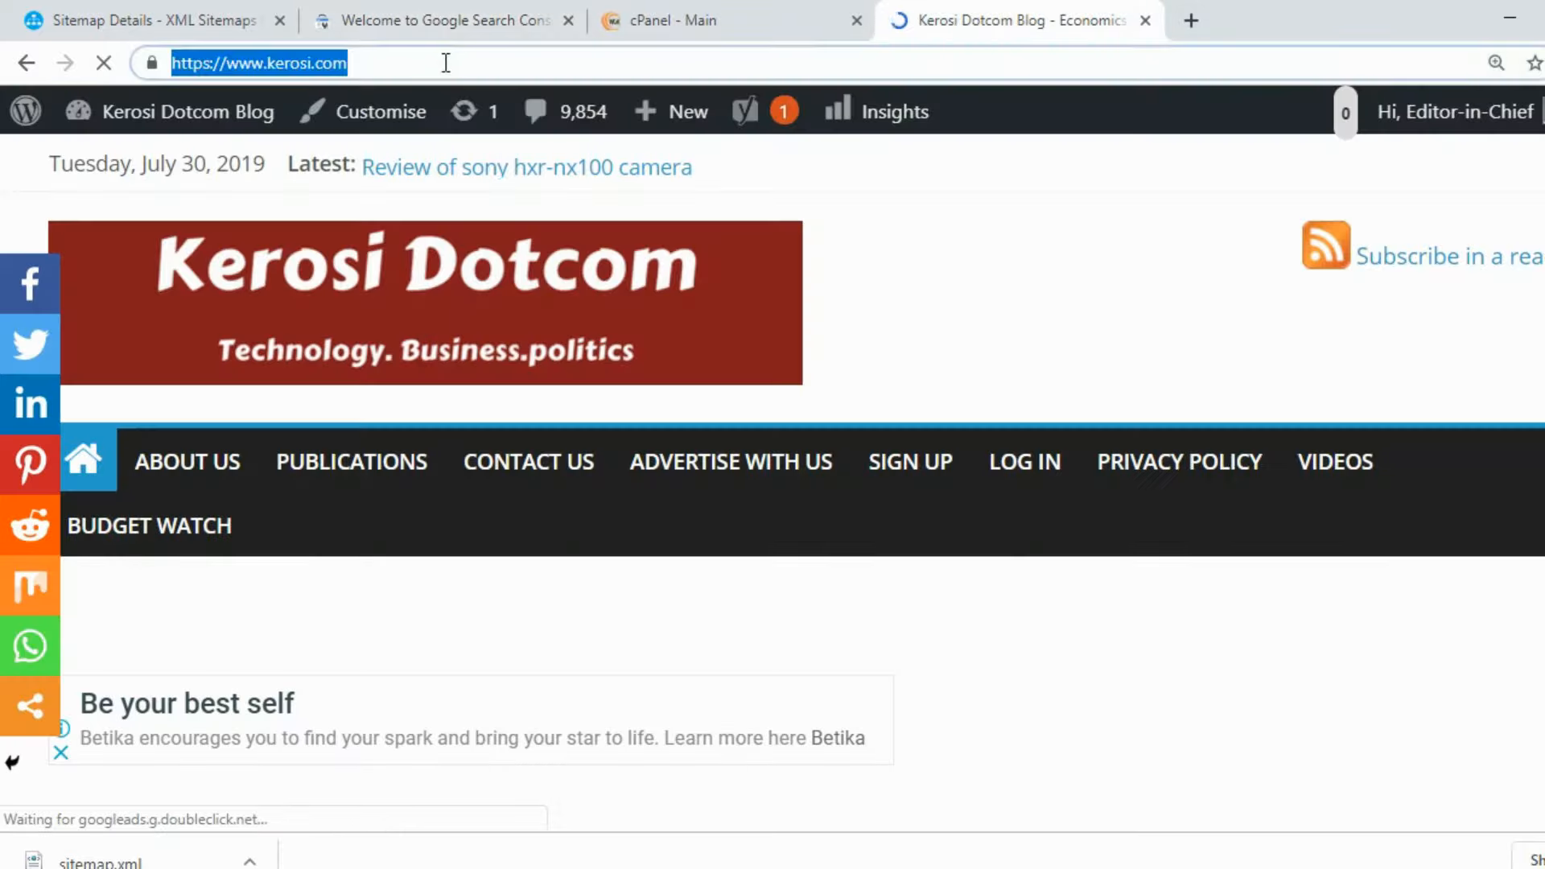
{"action": "right_click", "coordinate": [336, 65]}
{"action": "left_click", "coordinate": [370, 197]}
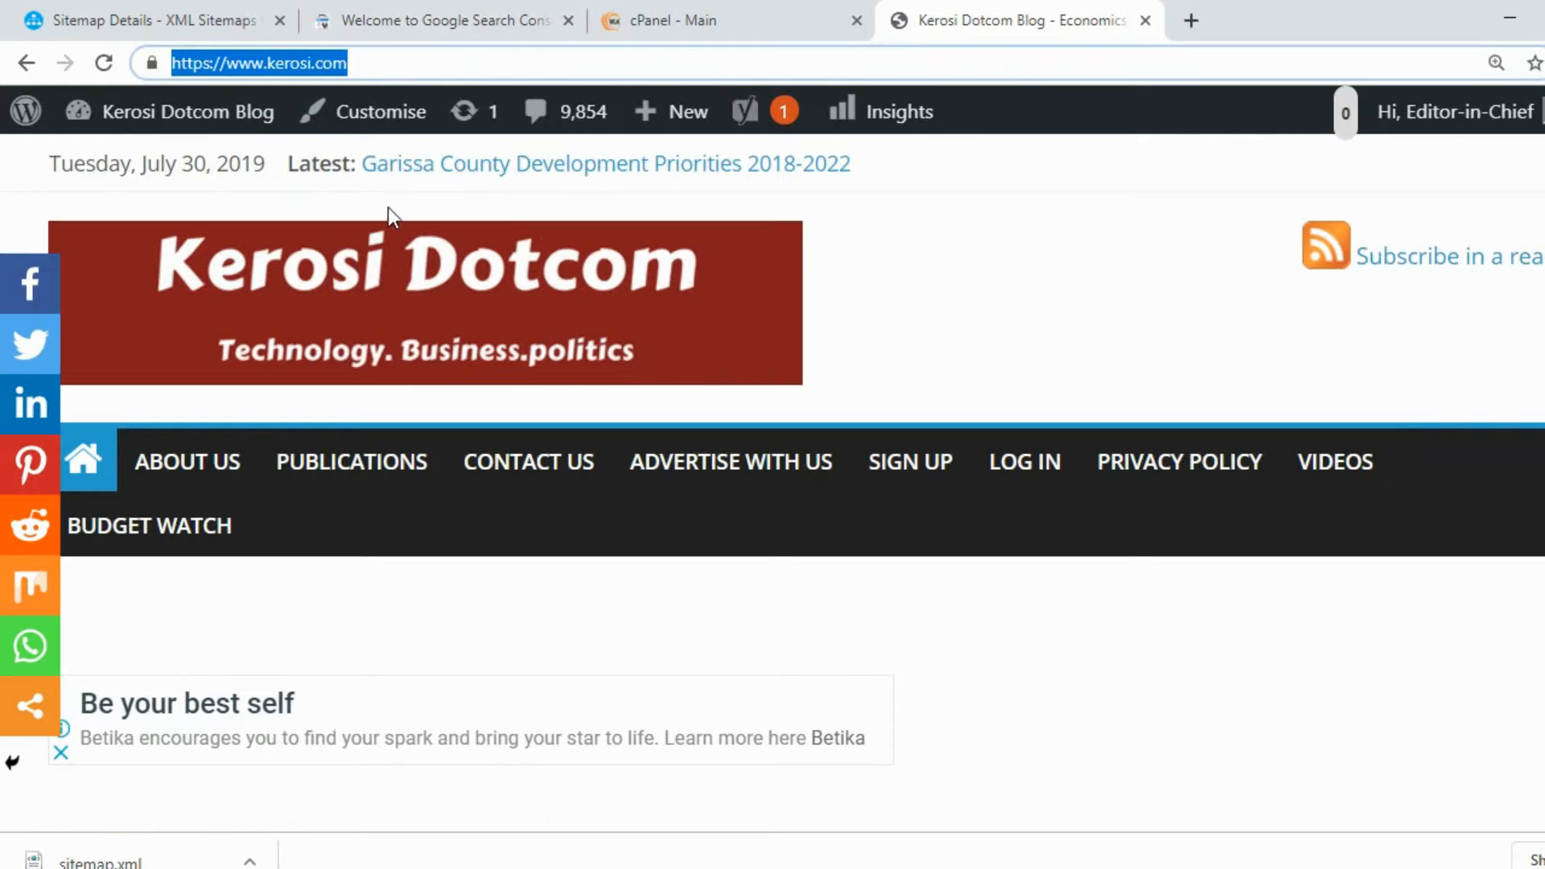
{"action": "left_click", "coordinate": [697, 4]}
{"action": "left_click", "coordinate": [417, 10]}
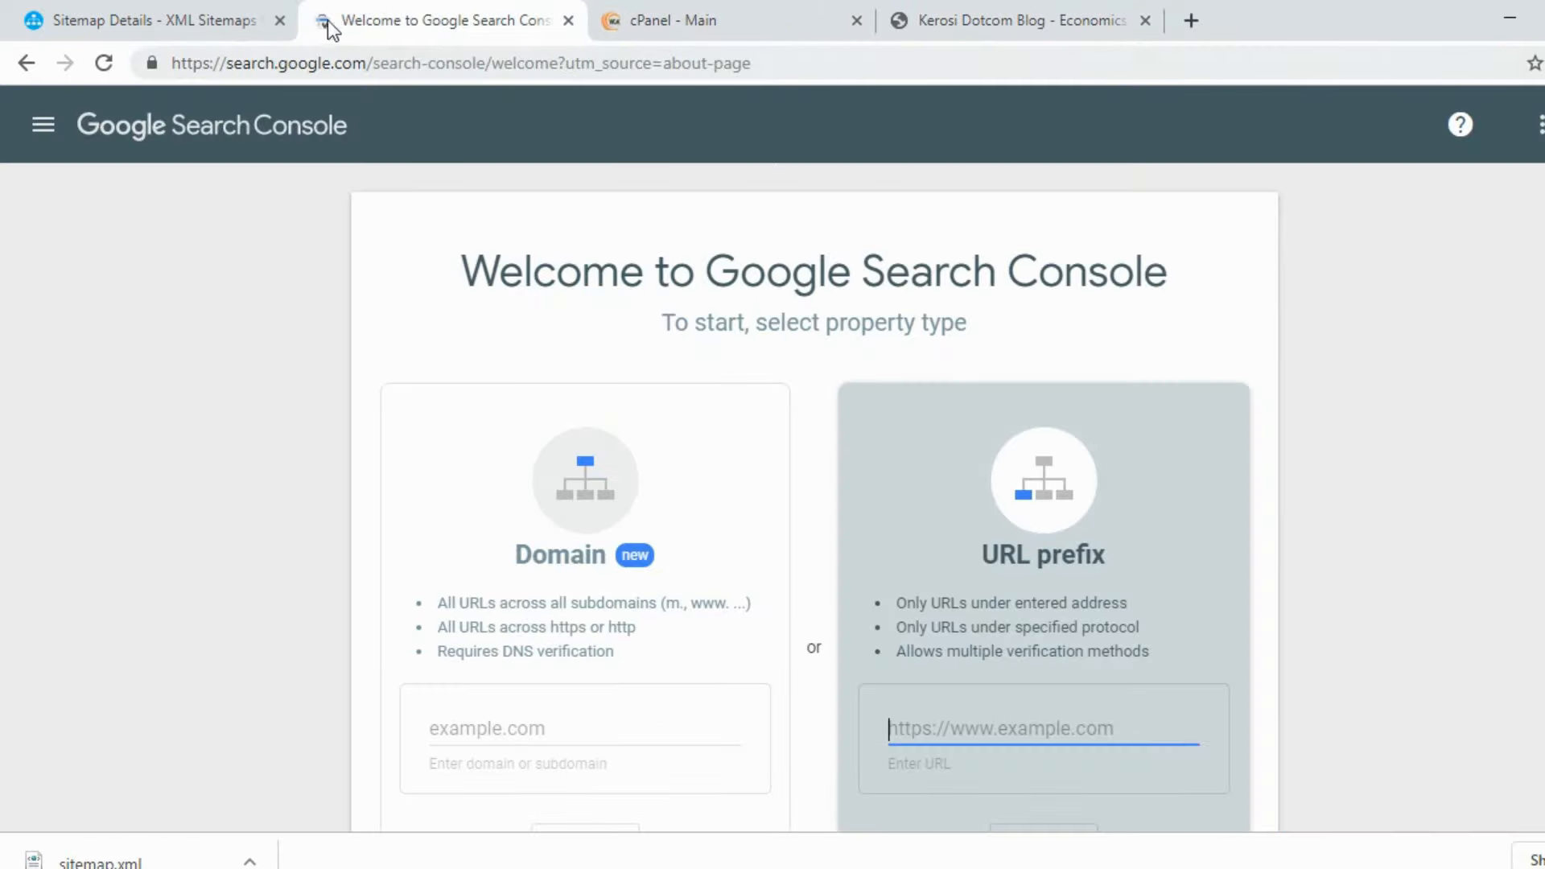
{"action": "right_click", "coordinate": [928, 730]}
{"action": "left_click", "coordinate": [1007, 533]}
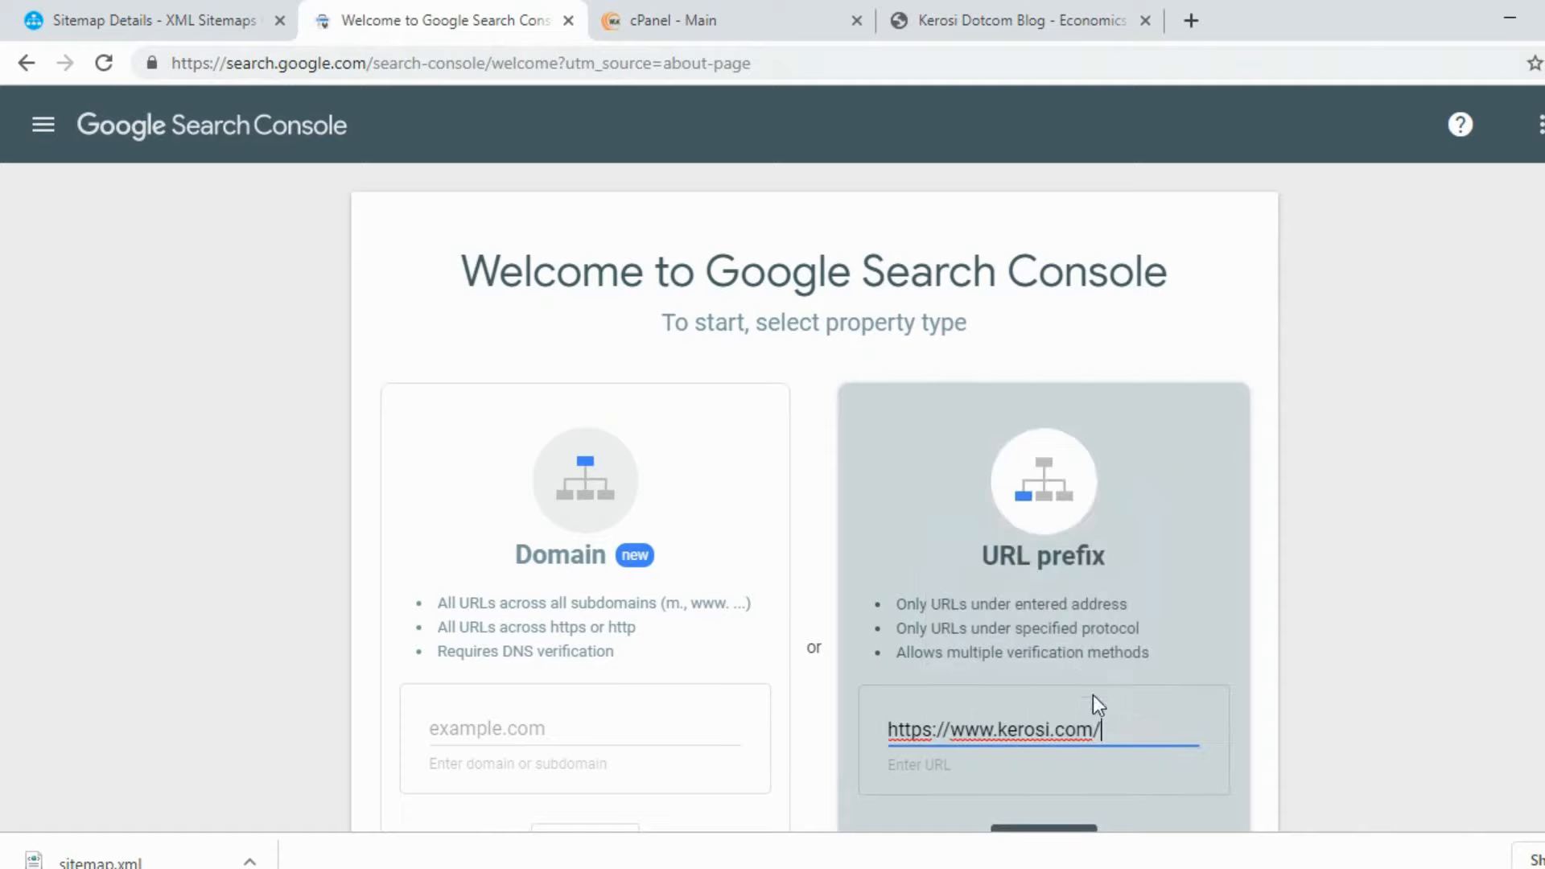
{"action": "scroll", "coordinate": [1098, 704], "scroll_direction": "down", "scroll_amount": 3}
{"action": "scroll", "coordinate": [1203, 642], "scroll_direction": "up", "scroll_amount": 3}
{"action": "scroll", "coordinate": [1133, 531], "scroll_direction": "down", "scroll_amount": 2}
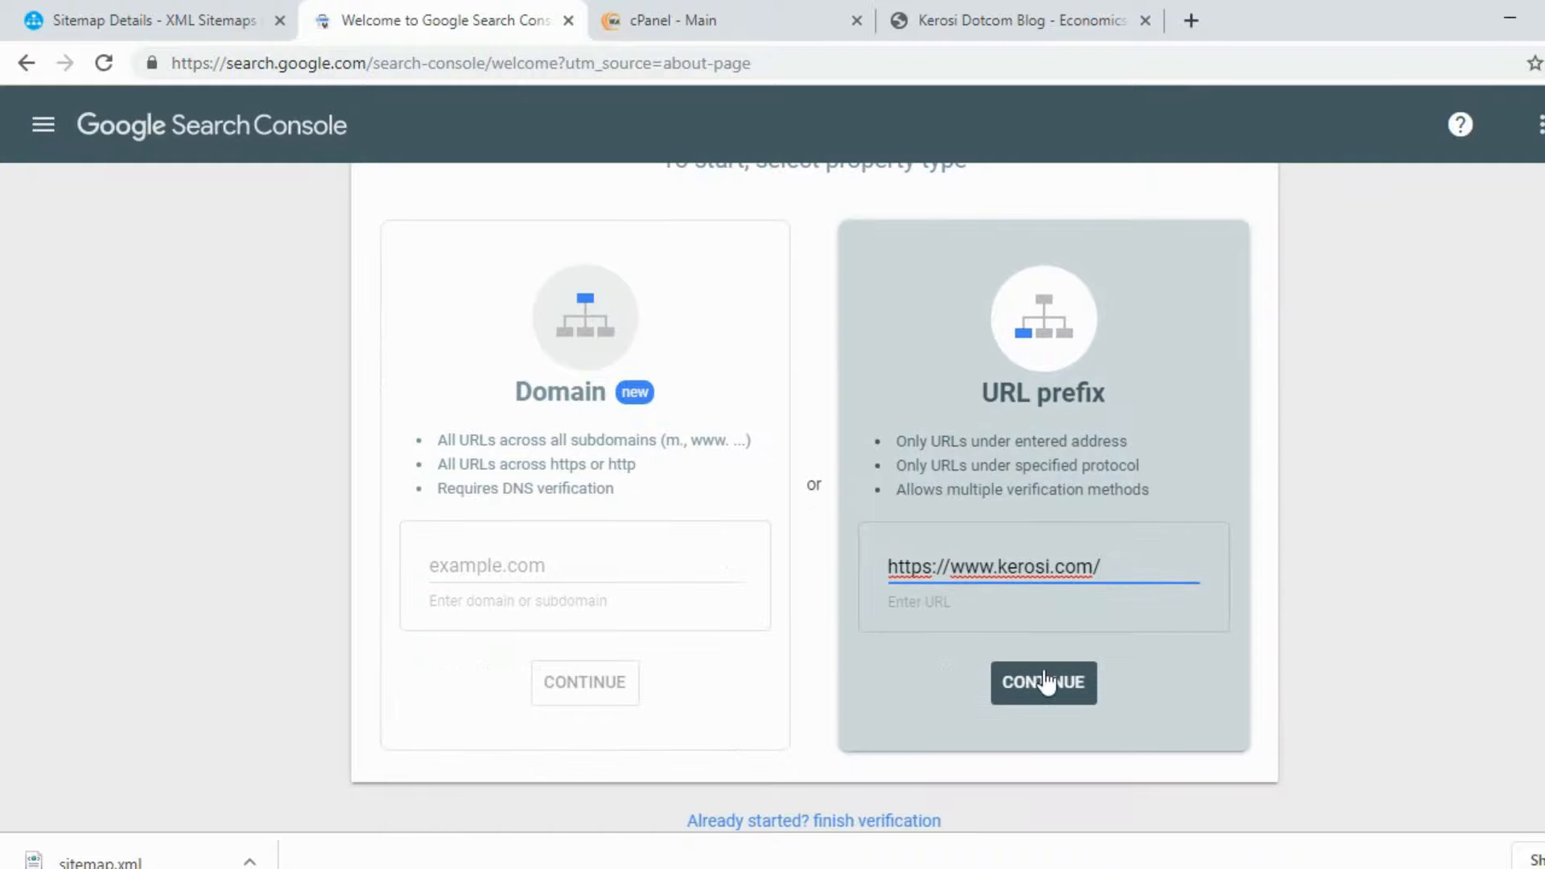
{"action": "left_click", "coordinate": [1044, 681]}
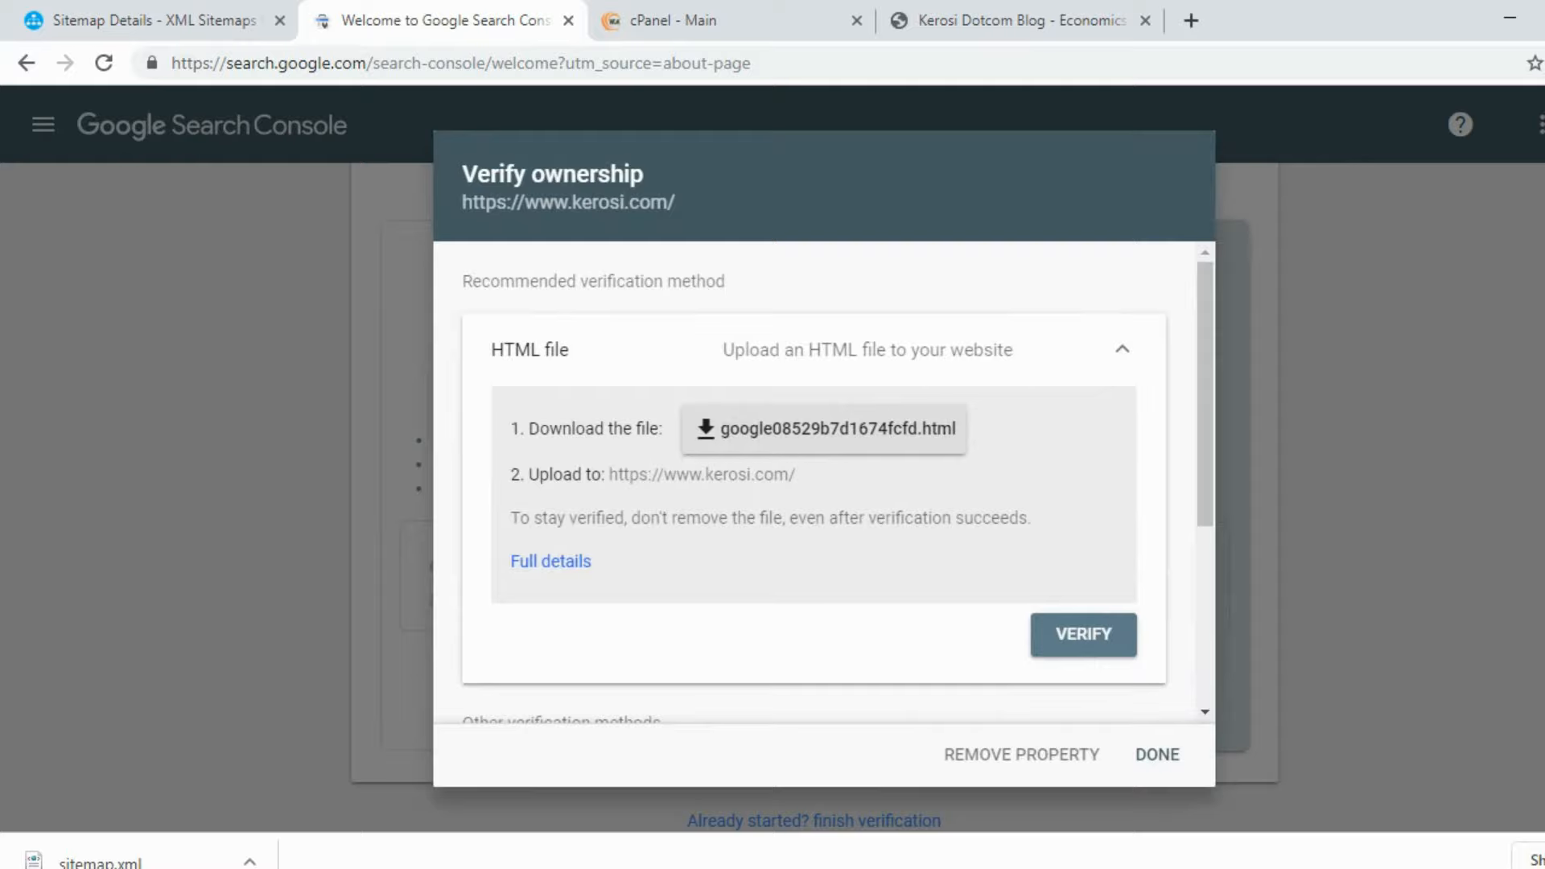
Minimise the open windows and delete the old Google verification HTML file from the desktop.
{"action": "left_click", "coordinate": [1510, 18]}
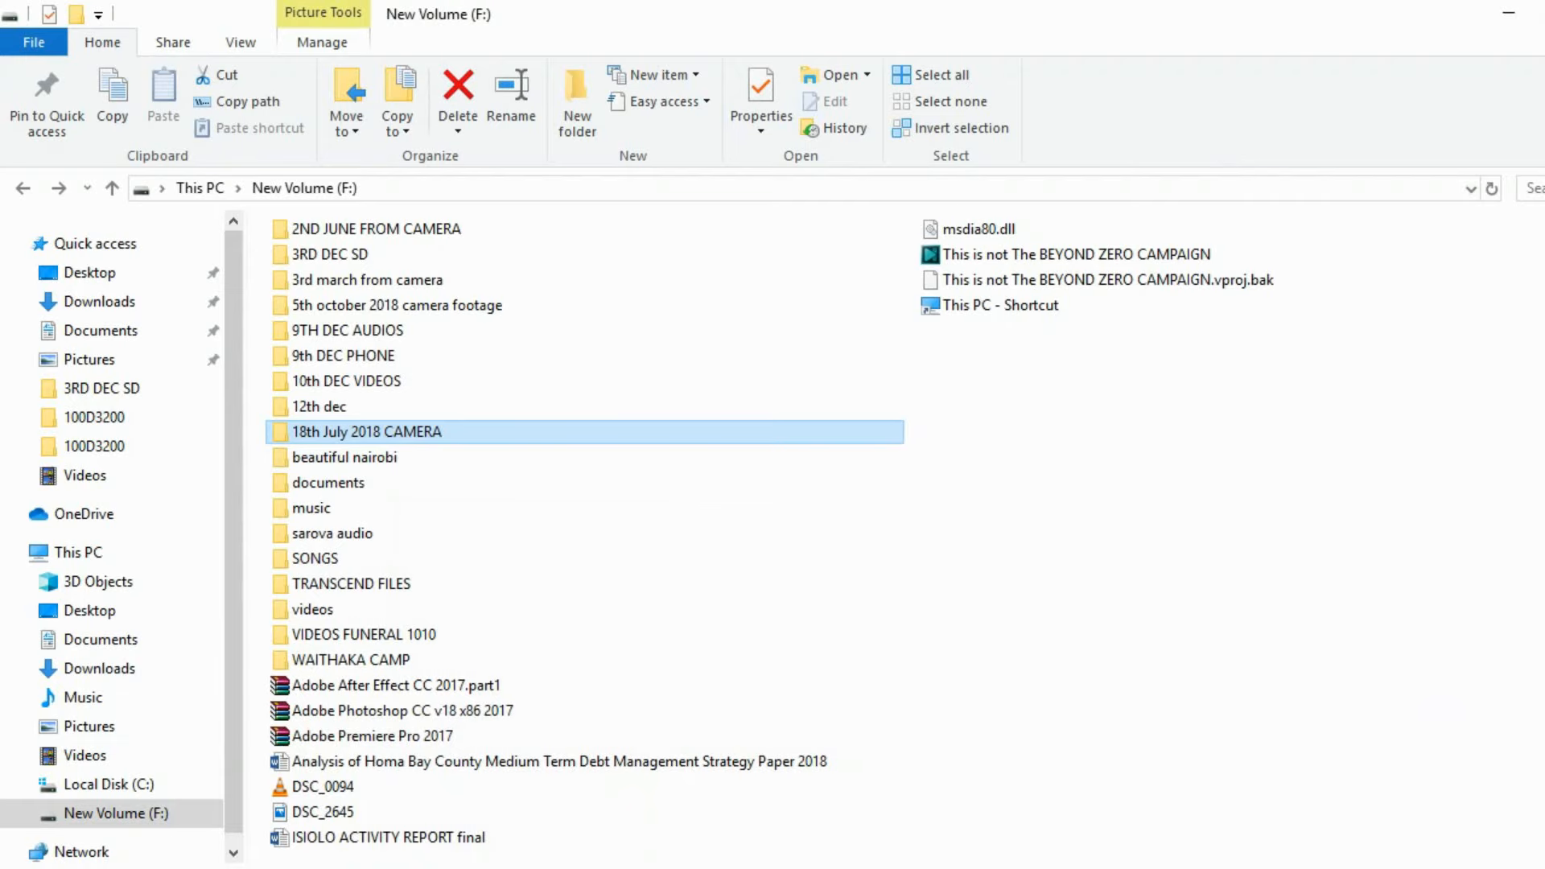
{"action": "left_click", "coordinate": [1509, 12]}
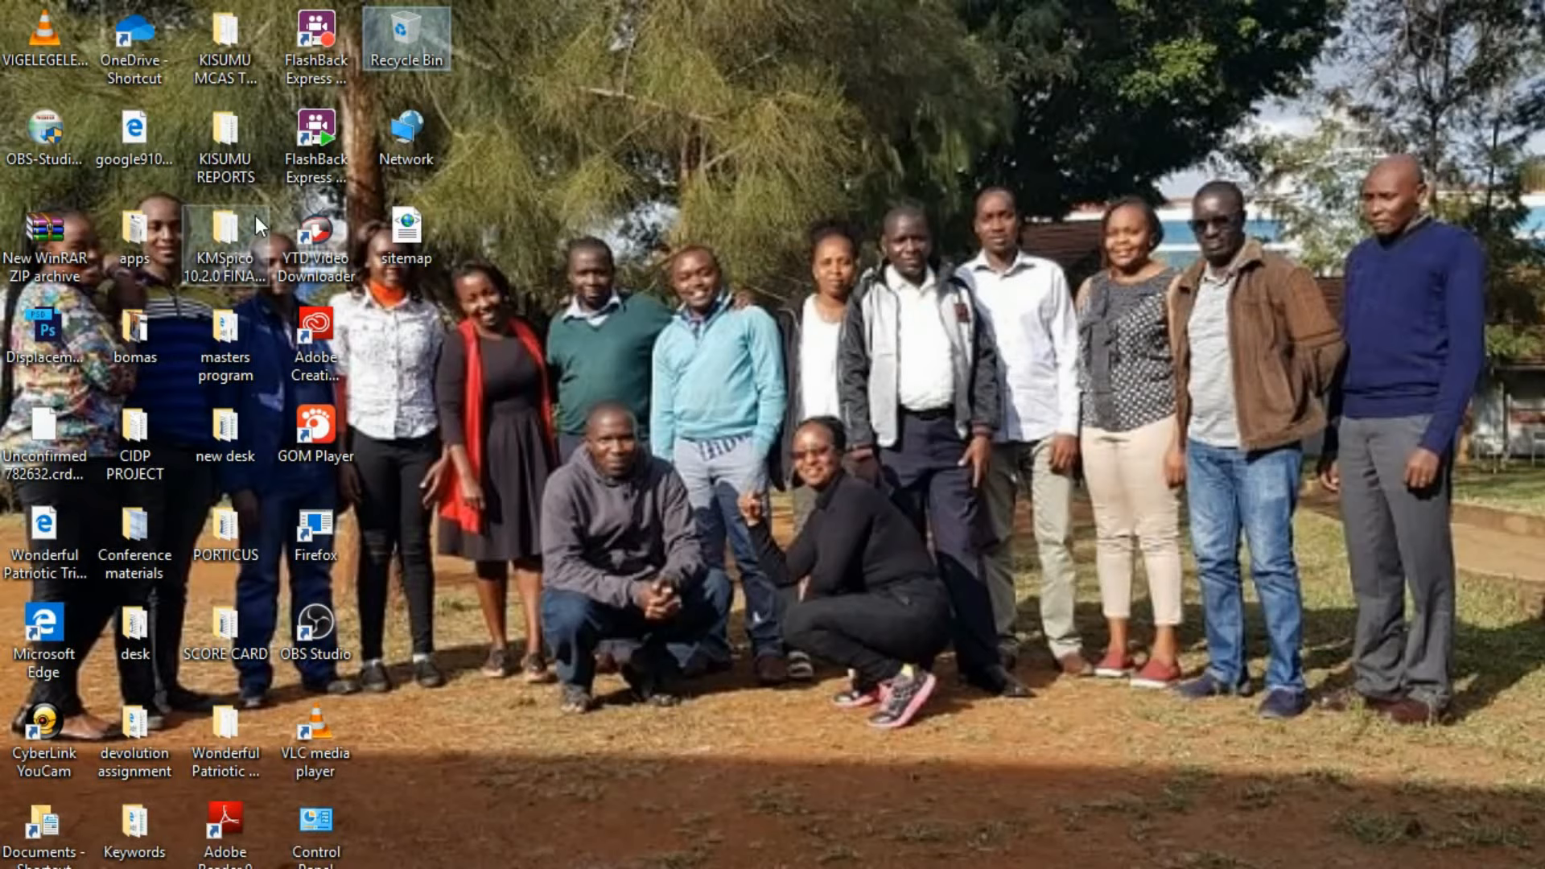
{"action": "left_click", "coordinate": [129, 139]}
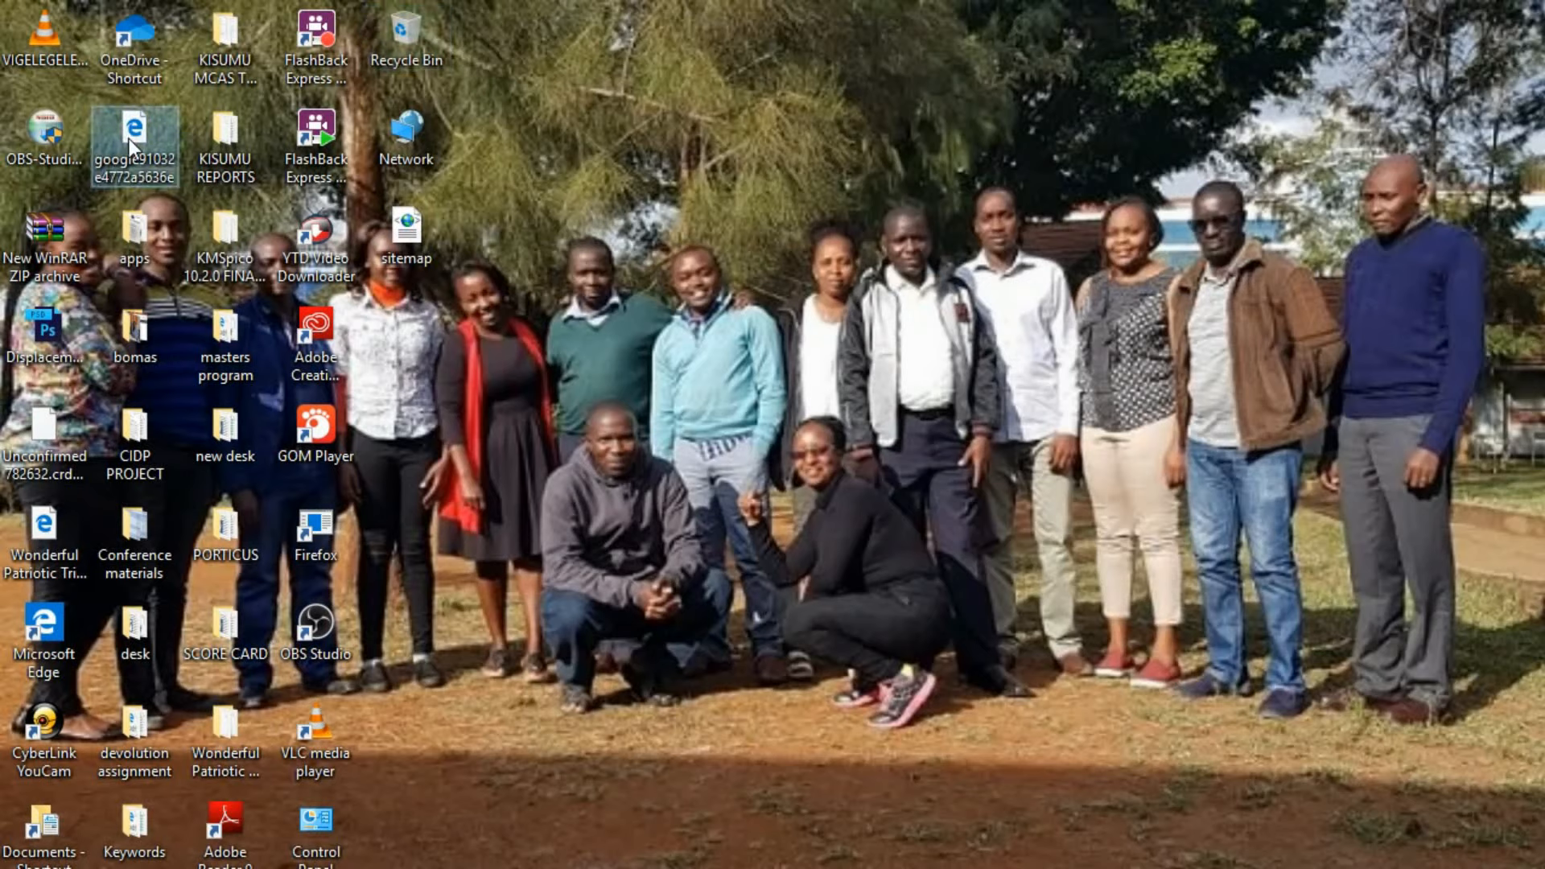
{"action": "key", "text": "Delete"}
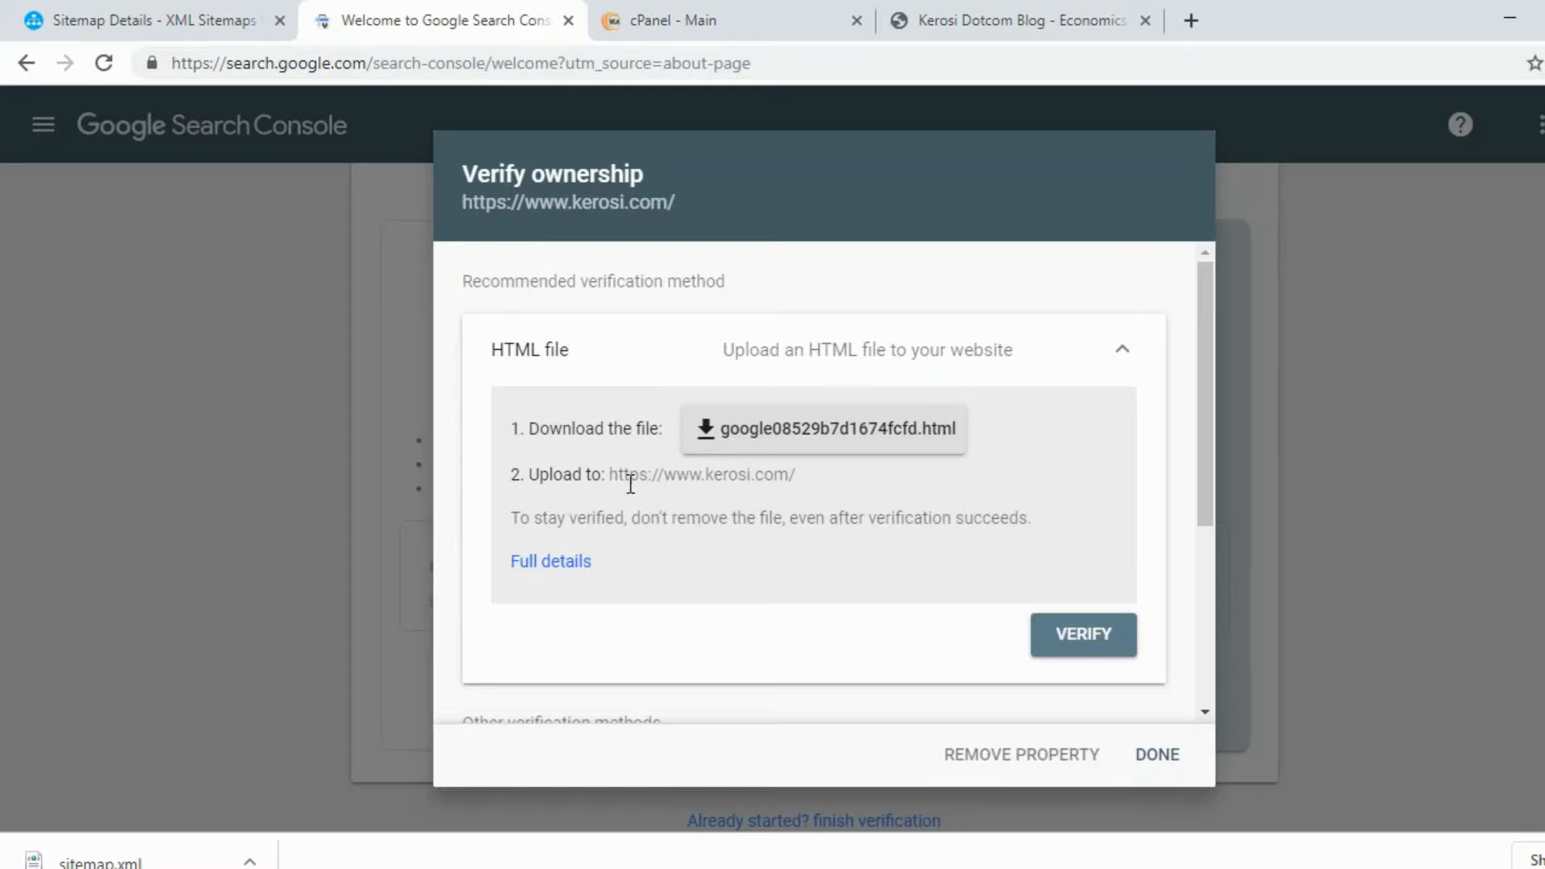
{"action": "left_click", "coordinate": [749, 439]}
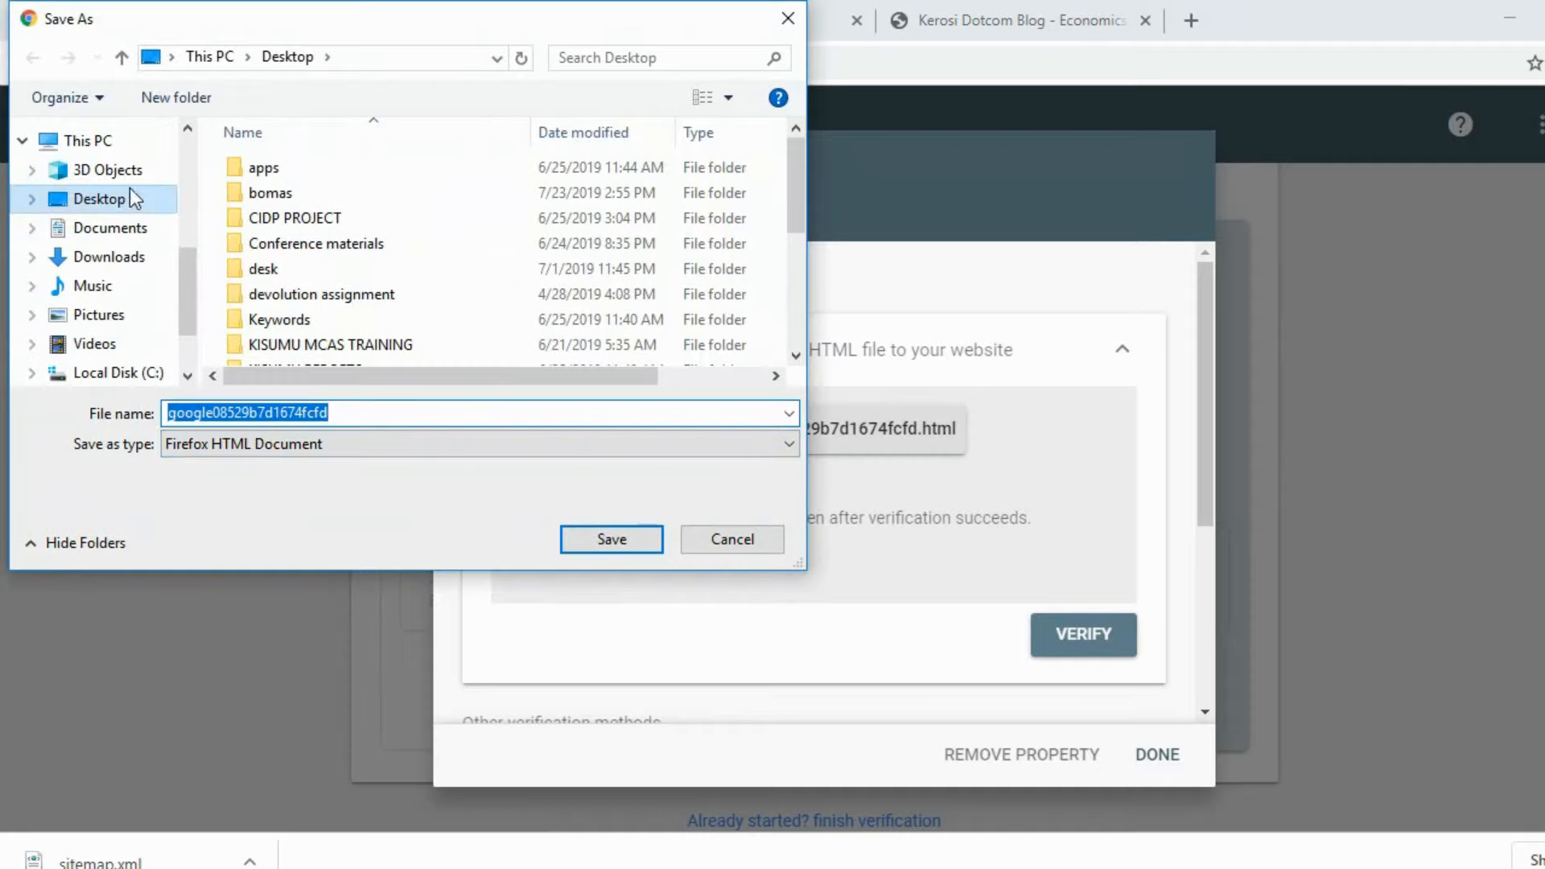
{"action": "scroll", "coordinate": [193, 225], "scroll_direction": "up", "scroll_amount": 5}
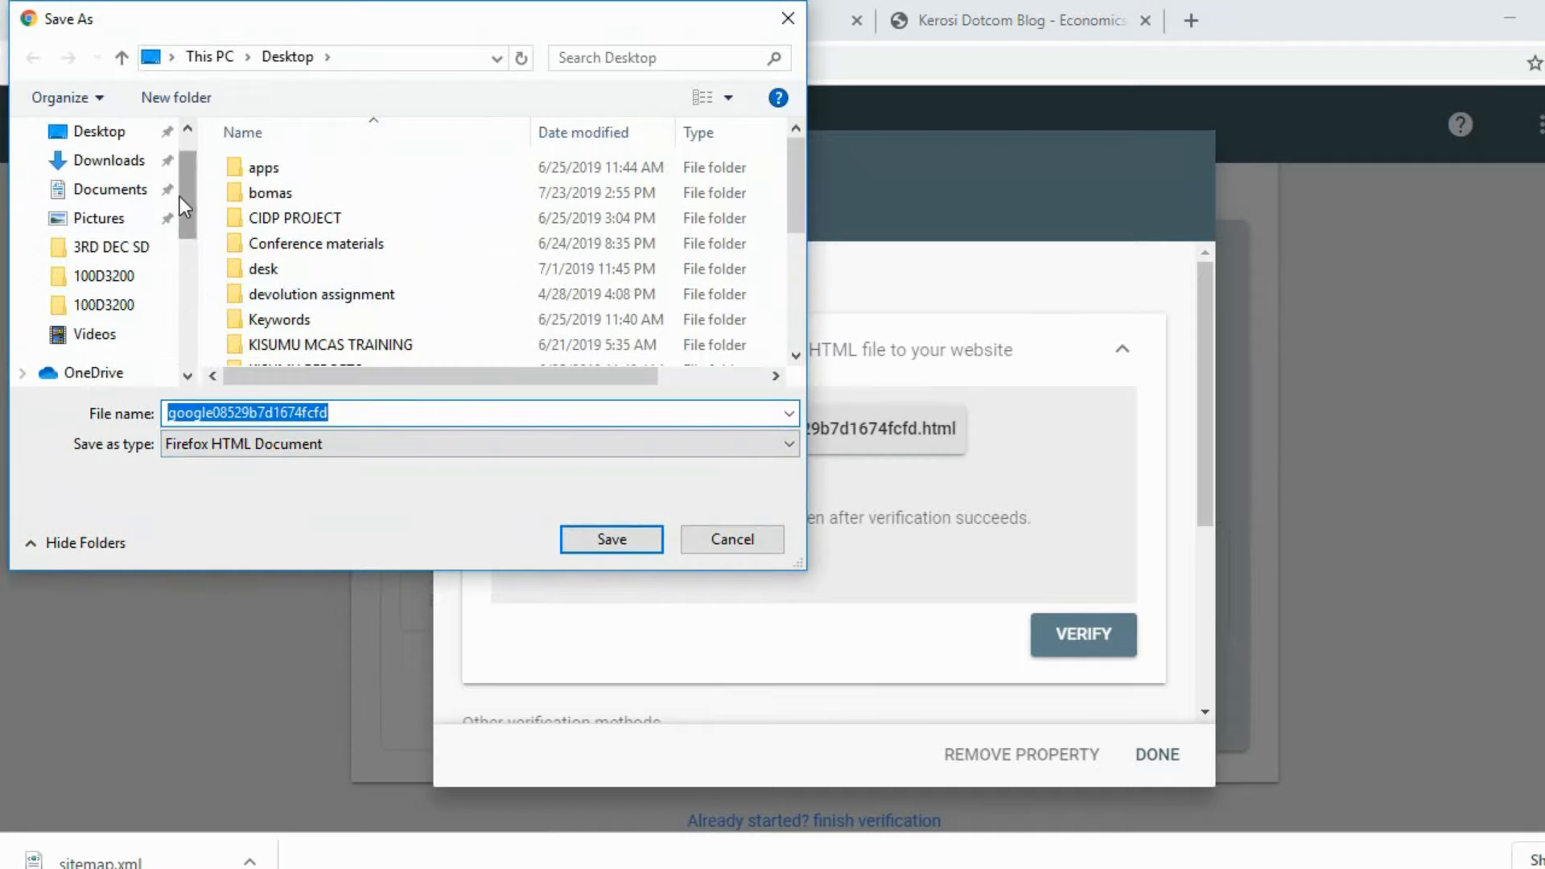
{"action": "scroll", "coordinate": [180, 197], "scroll_direction": "up", "scroll_amount": 1}
{"action": "left_click", "coordinate": [96, 180]}
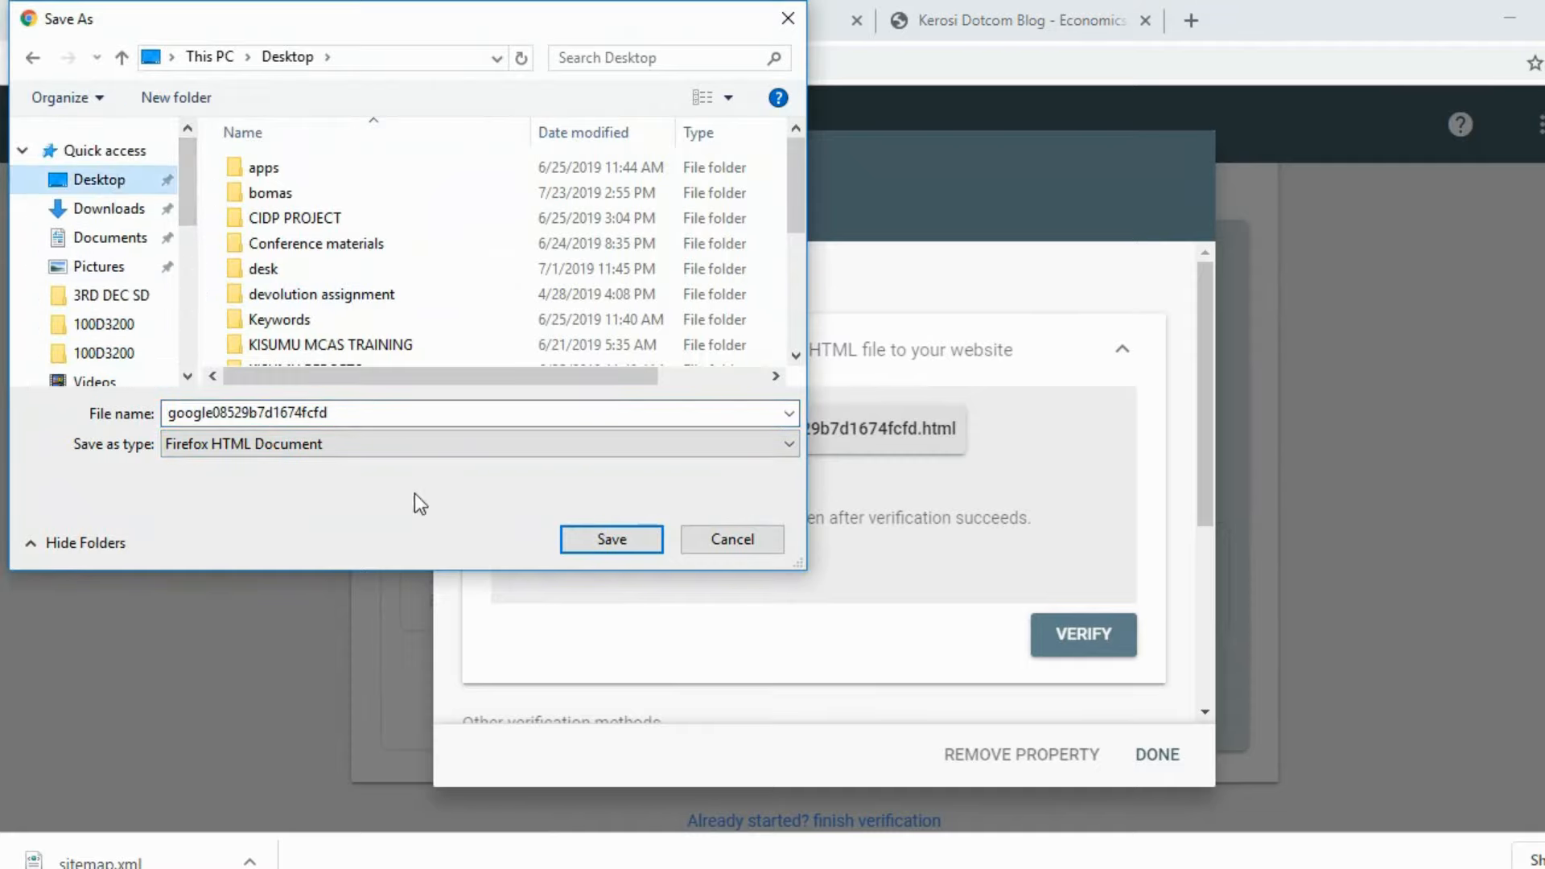
{"action": "left_click", "coordinate": [596, 540]}
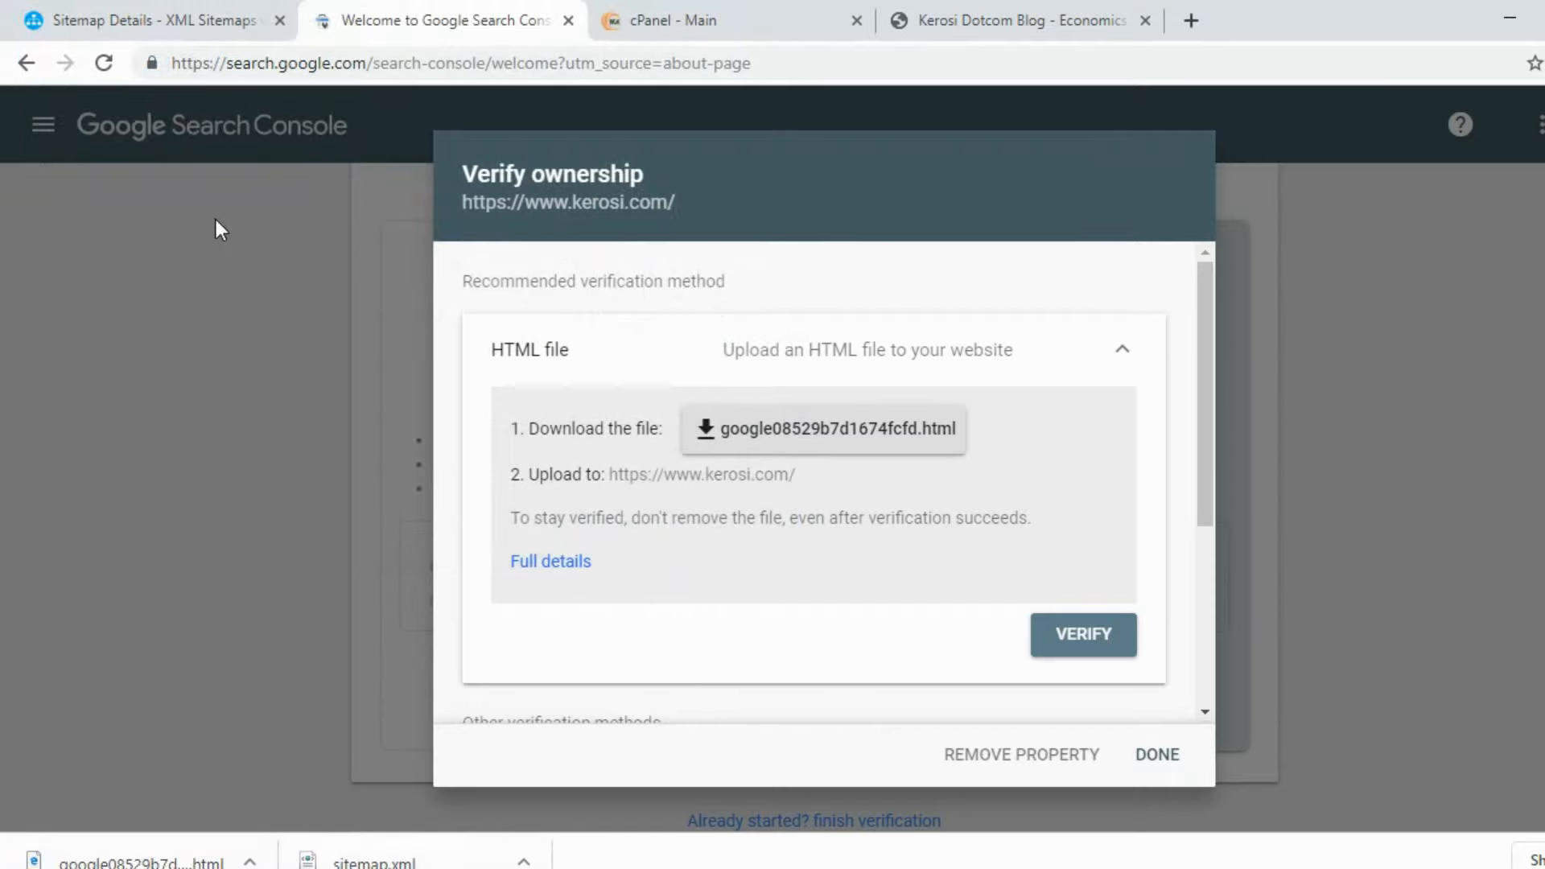
Switch to cPanel and open File Manager for the kerosi.com hosting account.
{"action": "left_click", "coordinate": [744, 16]}
{"action": "scroll", "coordinate": [701, 351], "scroll_direction": "up", "scroll_amount": 5}
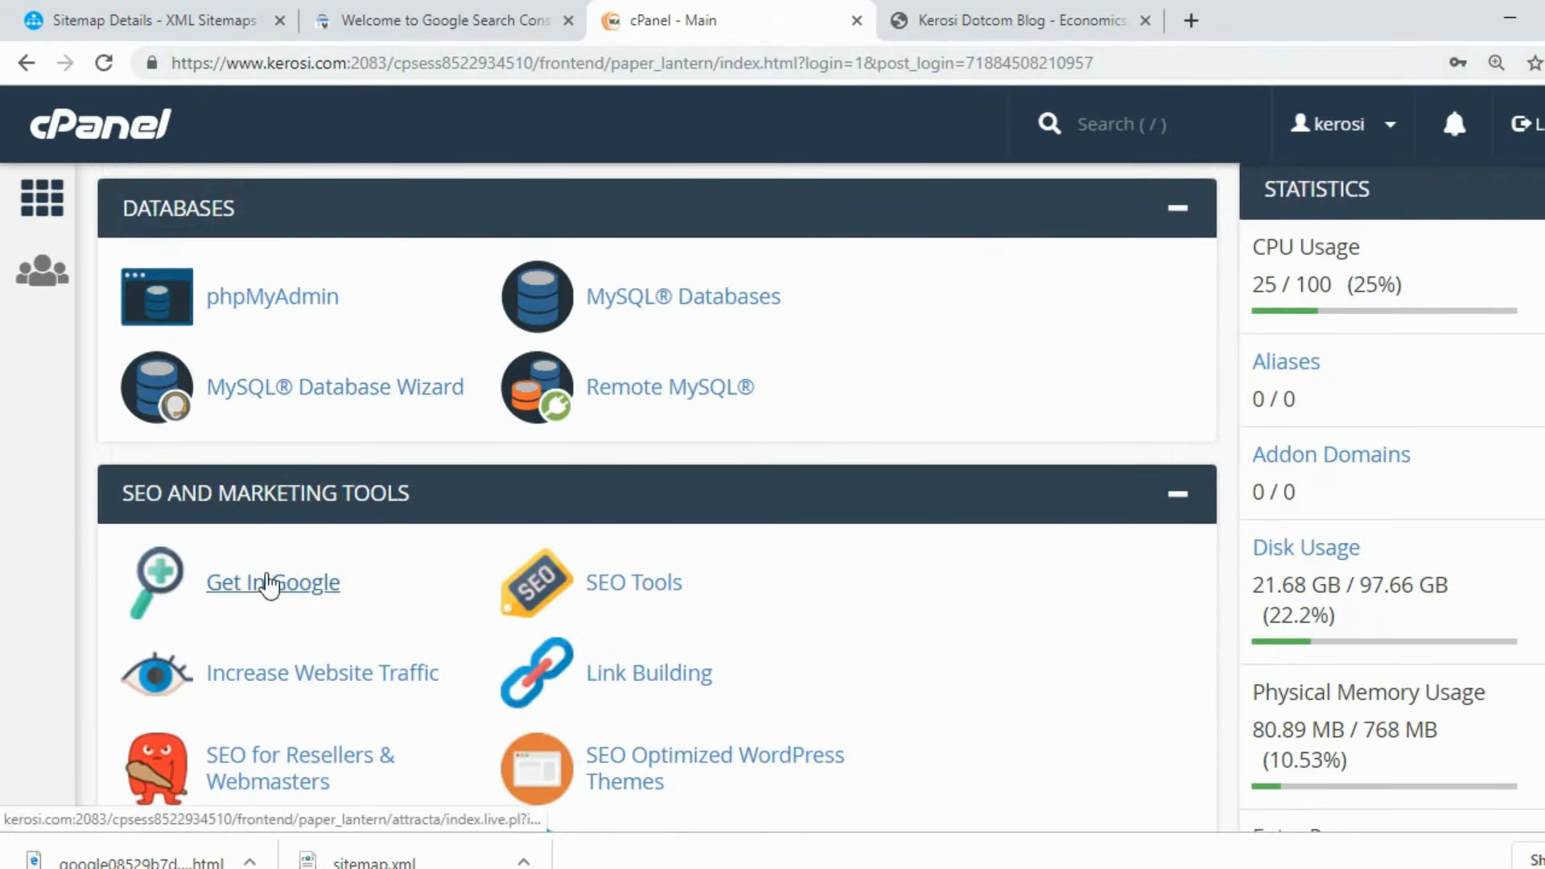
{"action": "scroll", "coordinate": [276, 524], "scroll_direction": "up", "scroll_amount": 8}
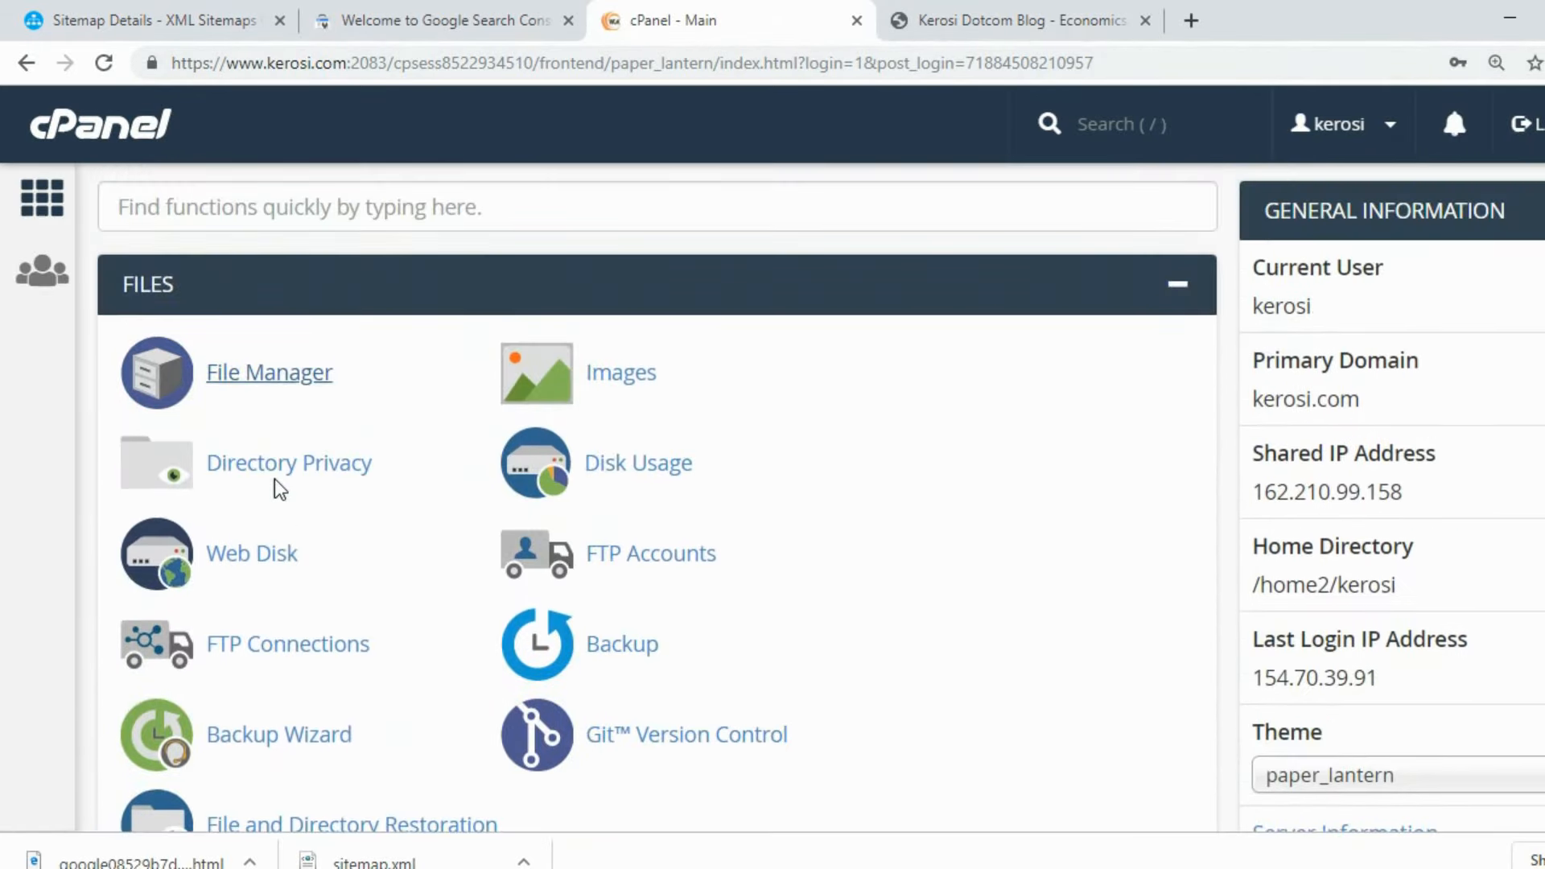
{"action": "left_click", "coordinate": [220, 370]}
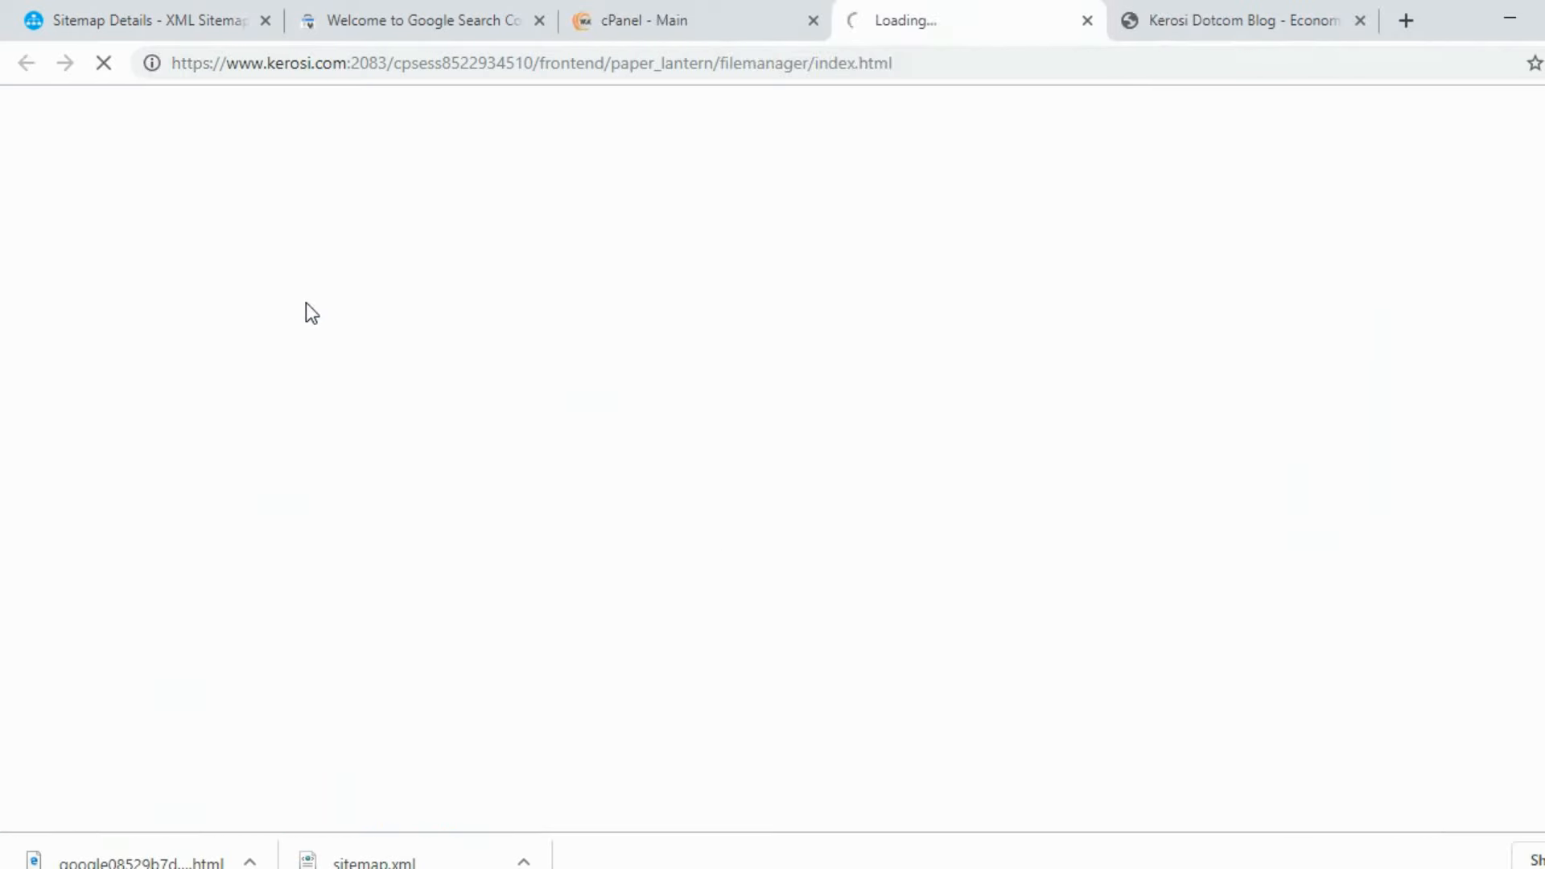
{"action": "left_click", "coordinate": [680, 21]}
{"action": "left_click", "coordinate": [911, 22]}
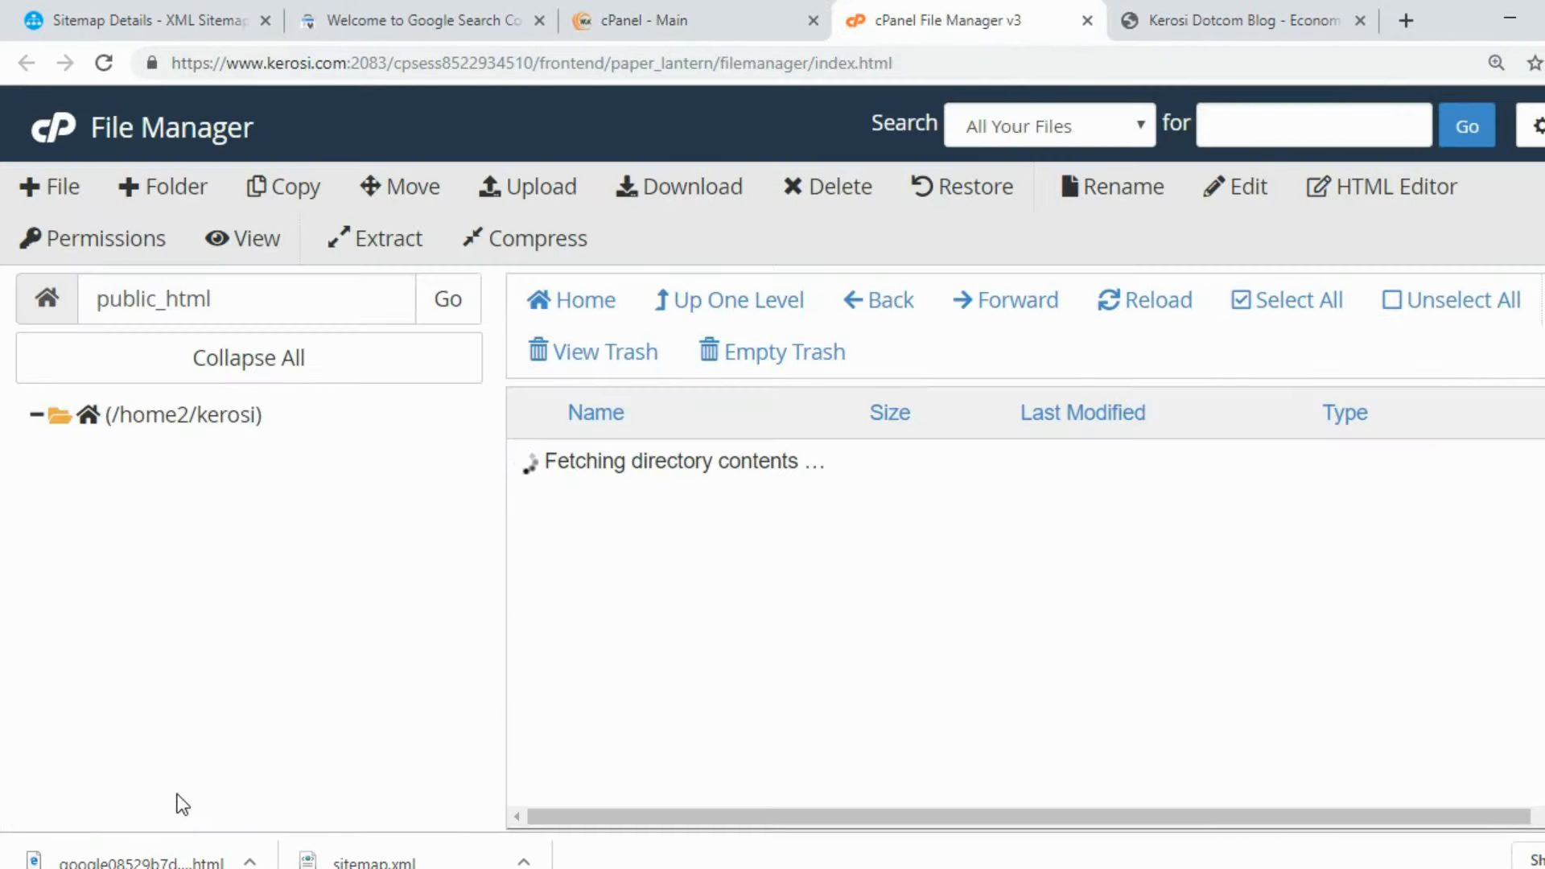
View the contents of the downloaded Google verification HTML file and locate it on the desktop.
{"action": "left_click", "coordinate": [141, 860]}
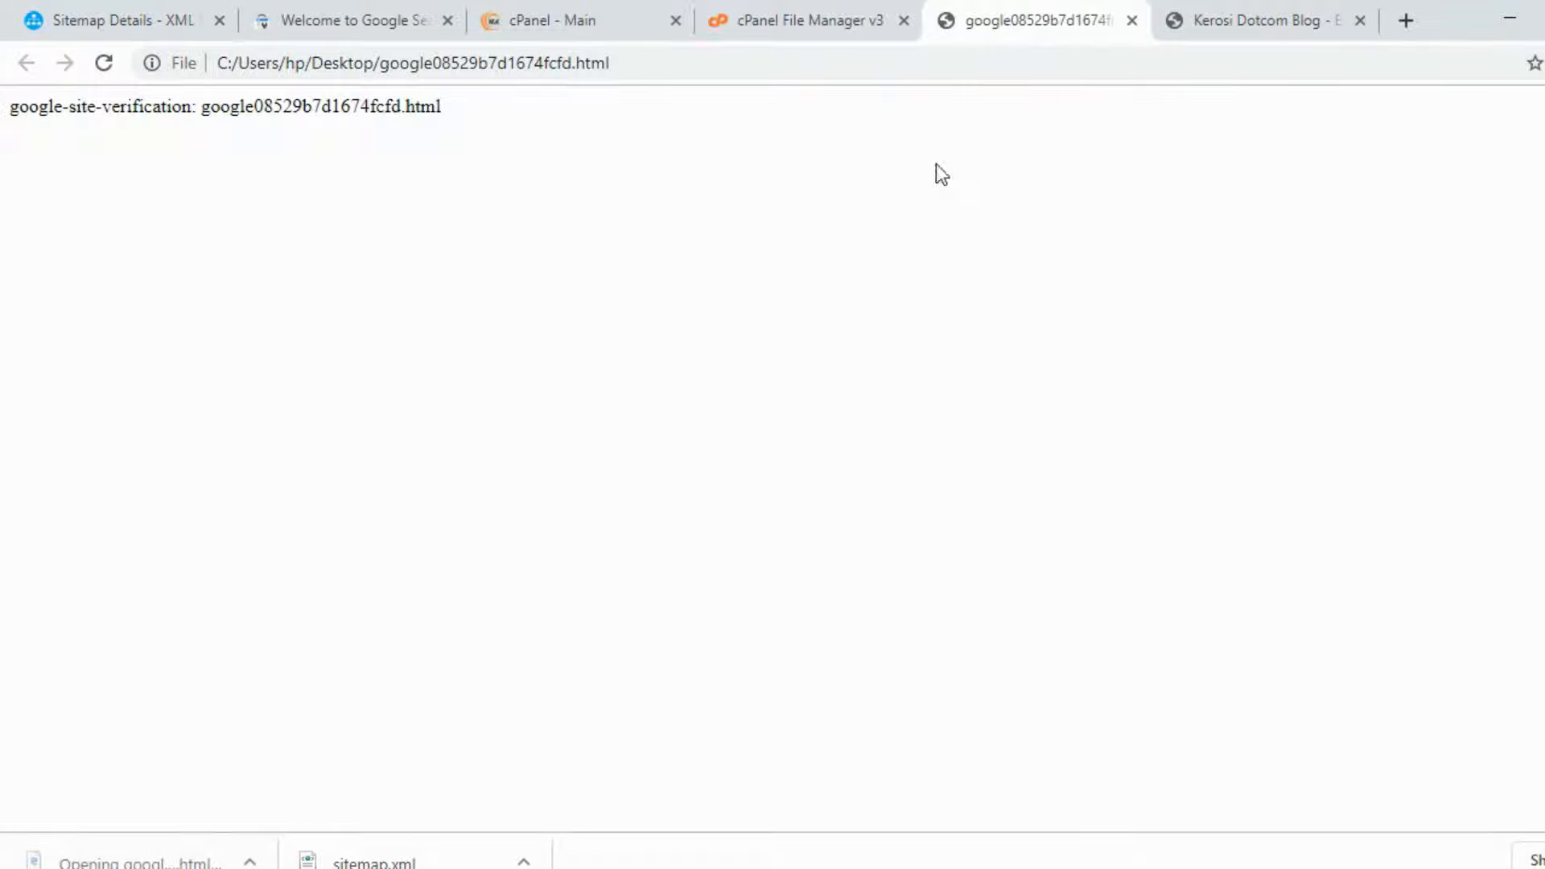
{"action": "left_click_drag", "start_coordinate": [120, 109], "coordinate": [312, 114]}
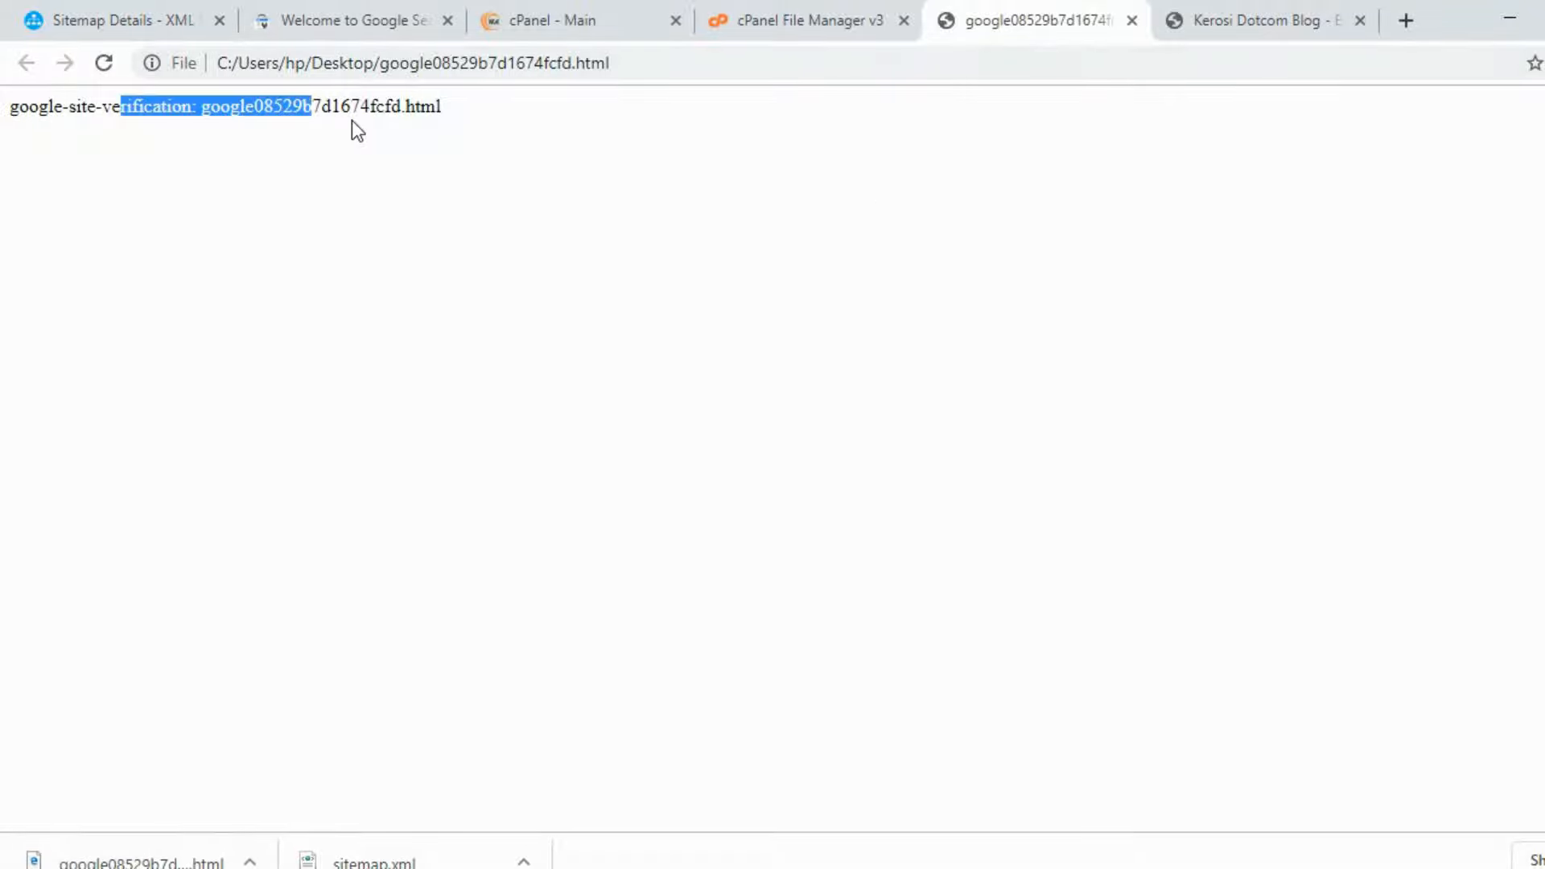
{"action": "left_click", "coordinate": [458, 121]}
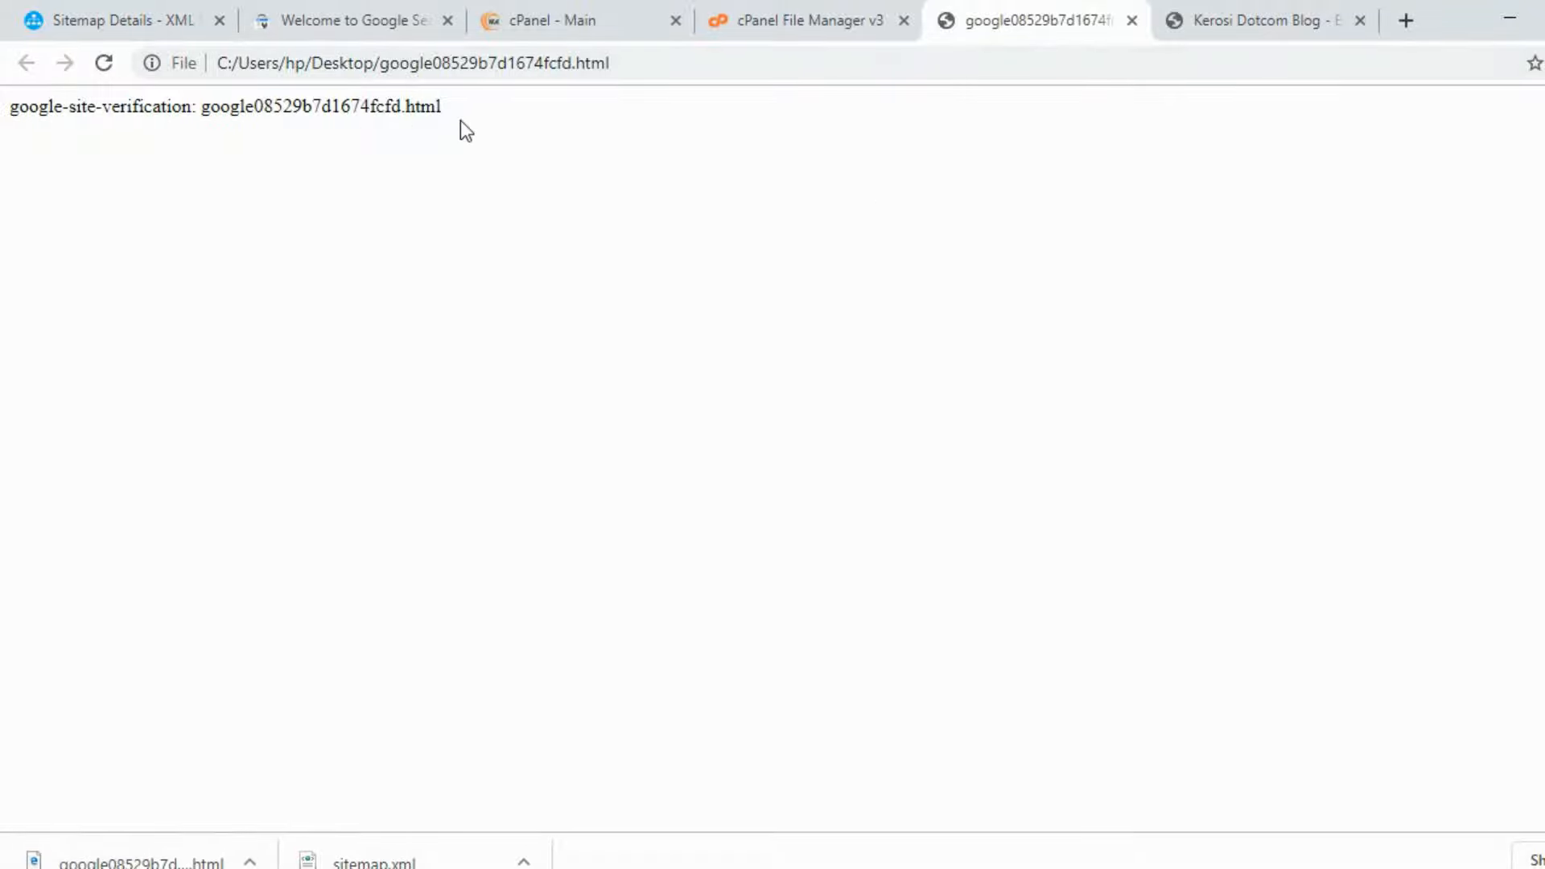
{"action": "left_click", "coordinate": [1498, 15]}
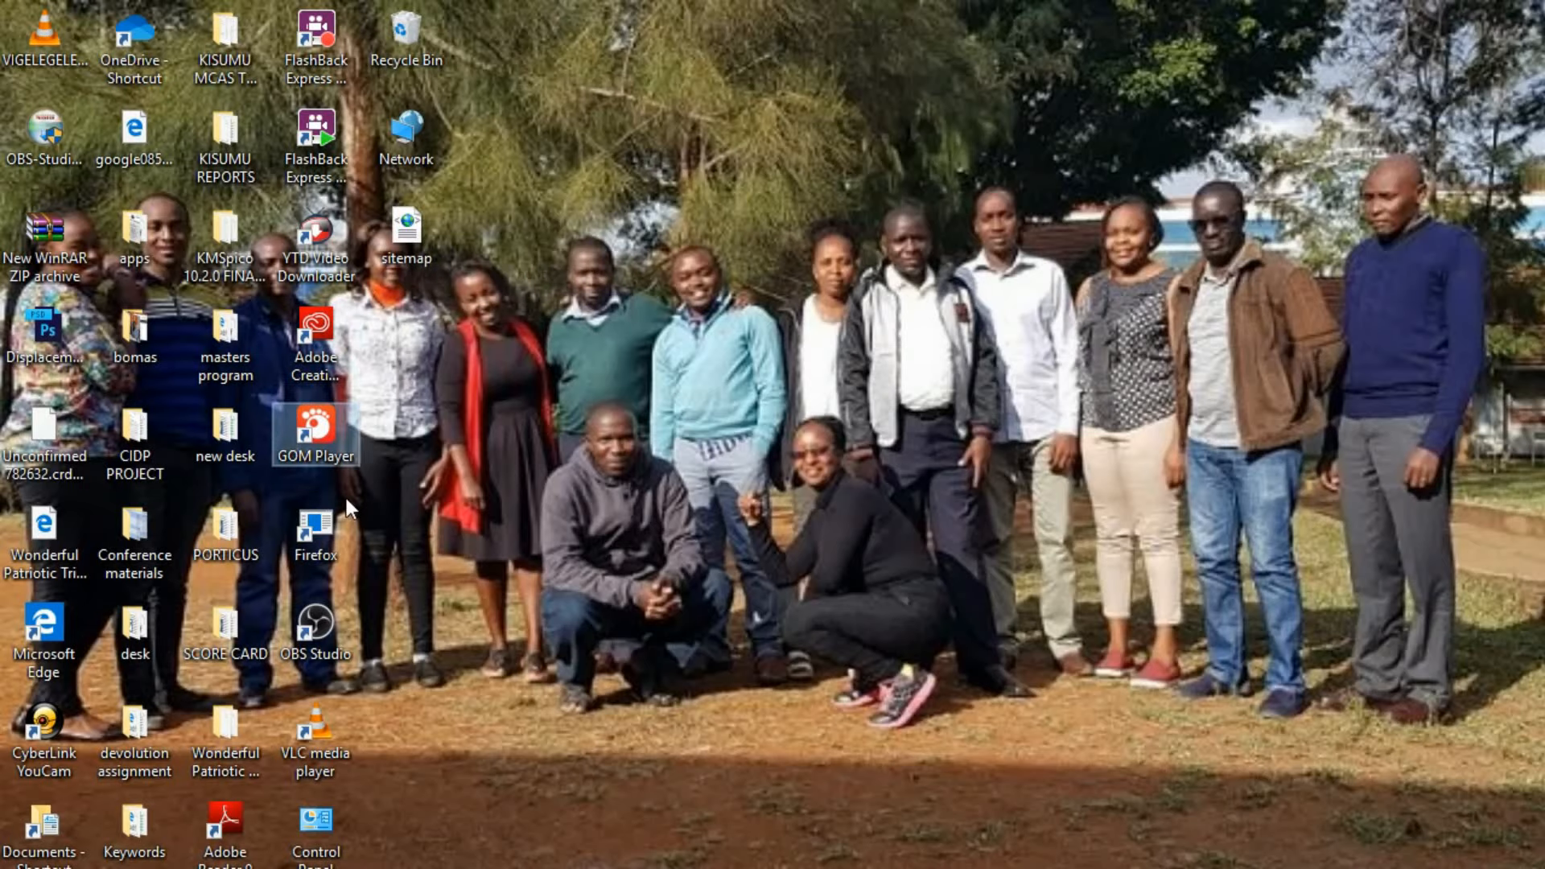
{"action": "key", "text": "g"}
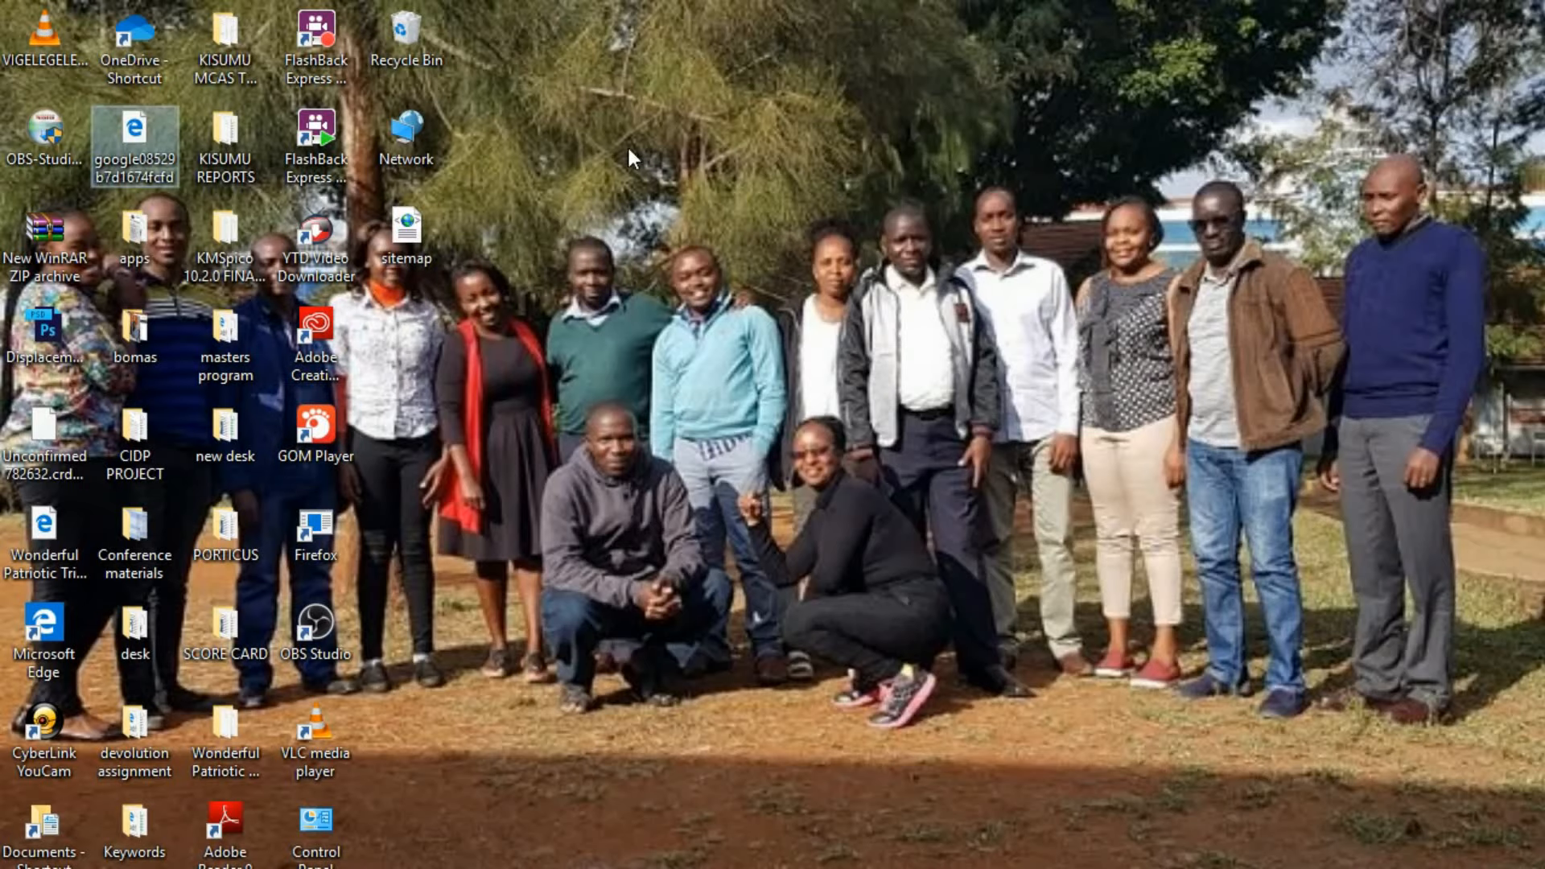
{"action": "left_click", "coordinate": [503, 855]}
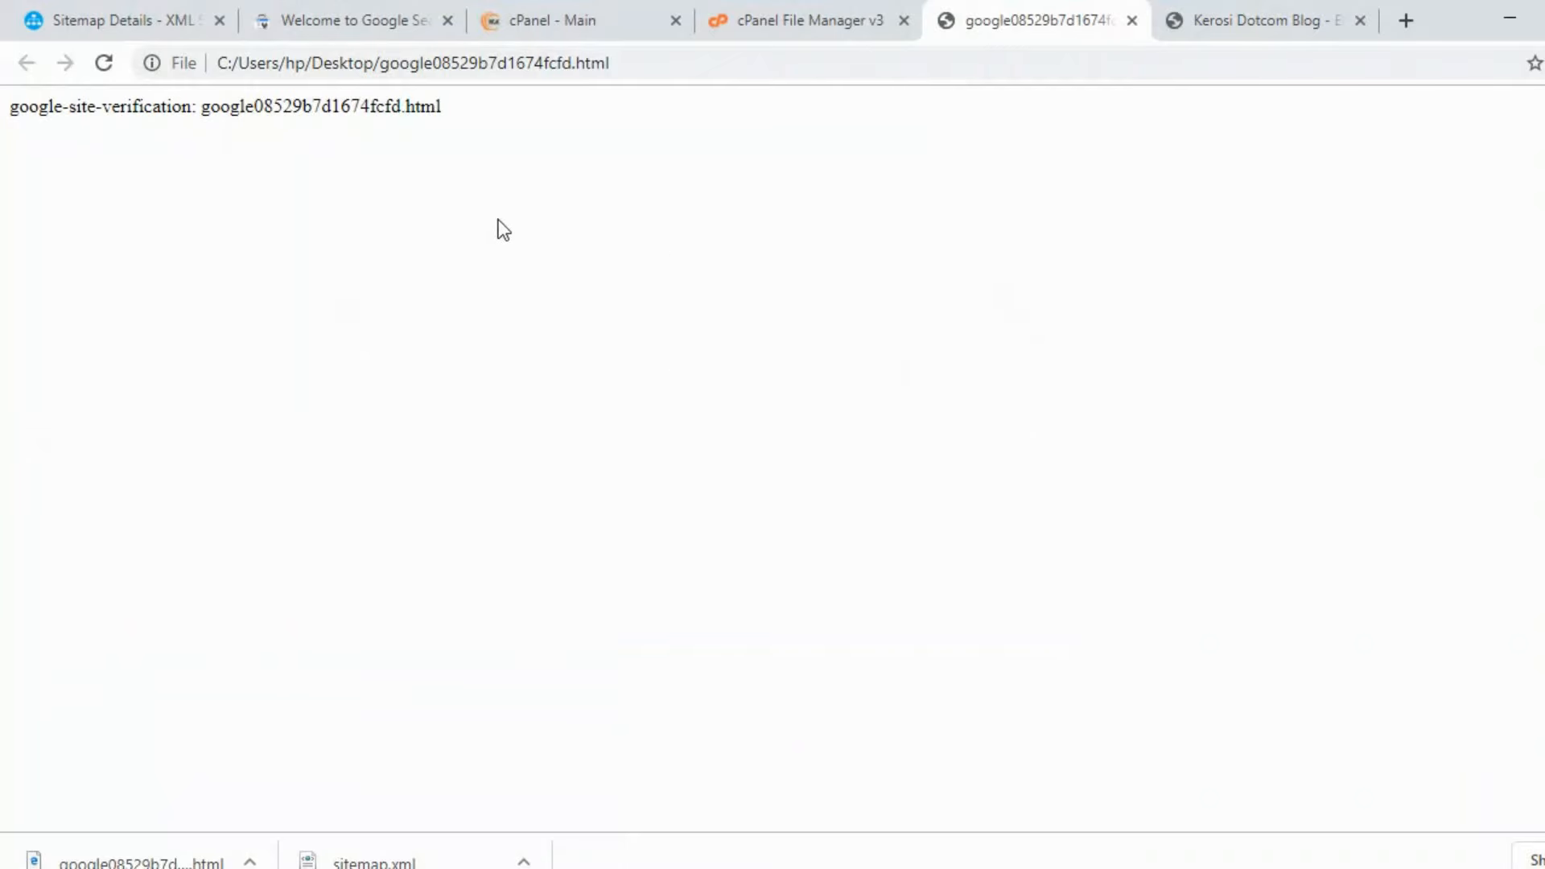
Expand the public_html folder in File Manager and look through the files it contains.
{"action": "left_click", "coordinate": [815, 30]}
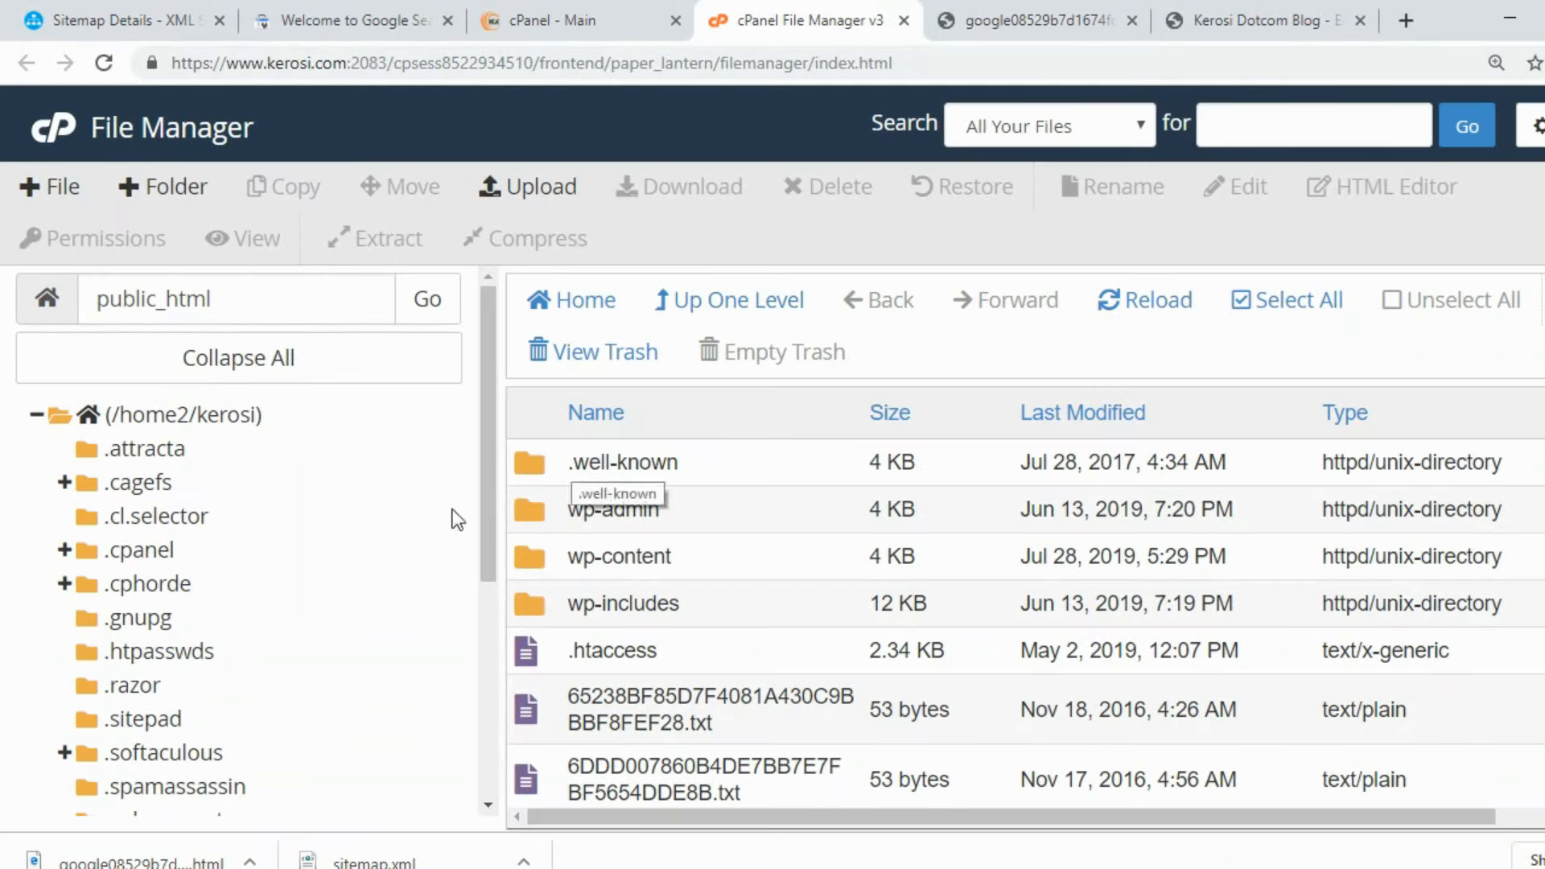
{"action": "scroll", "coordinate": [246, 627], "scroll_direction": "down", "scroll_amount": 5}
{"action": "scroll", "coordinate": [246, 627], "scroll_direction": "down", "scroll_amount": 1}
{"action": "scroll", "coordinate": [190, 631], "scroll_direction": "up", "scroll_amount": 5}
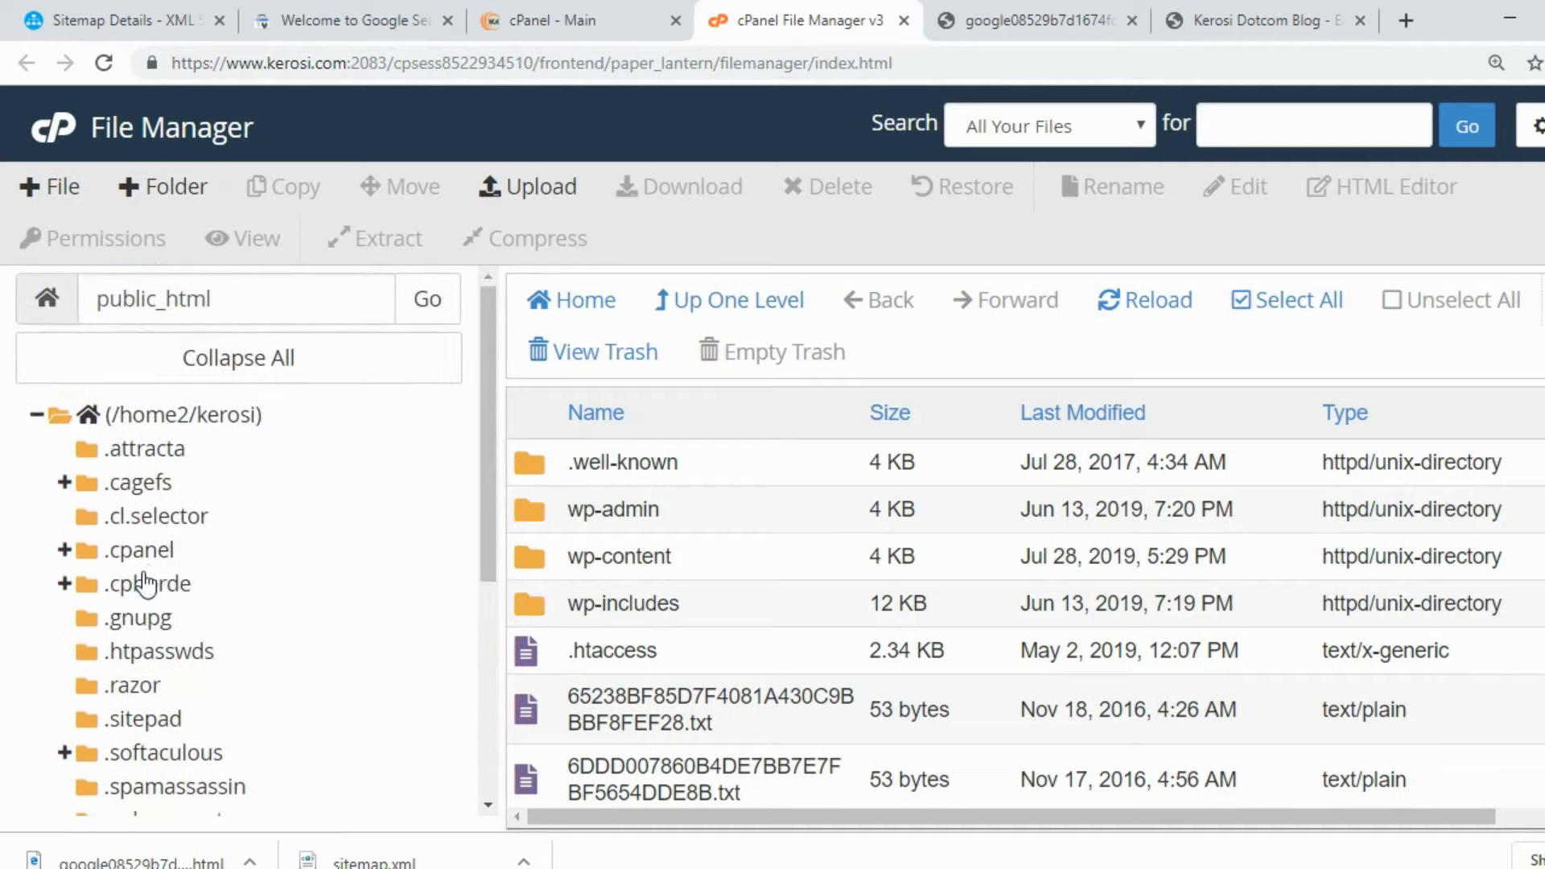
{"action": "scroll", "coordinate": [178, 568], "scroll_direction": "down", "scroll_amount": 2}
{"action": "scroll", "coordinate": [179, 568], "scroll_direction": "down", "scroll_amount": 3}
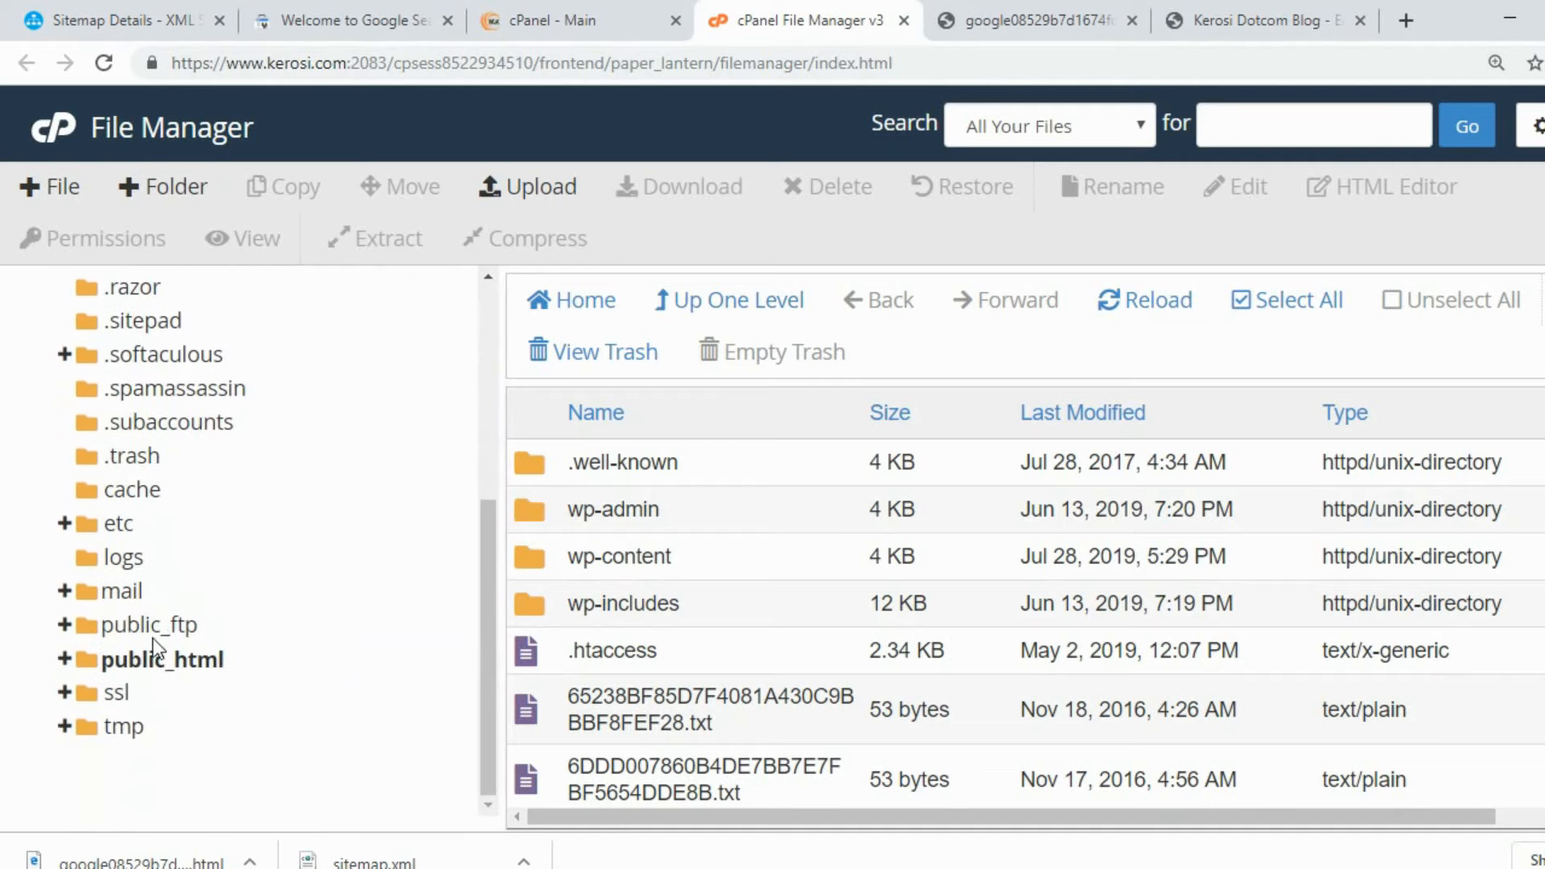
{"action": "left_click", "coordinate": [95, 668]}
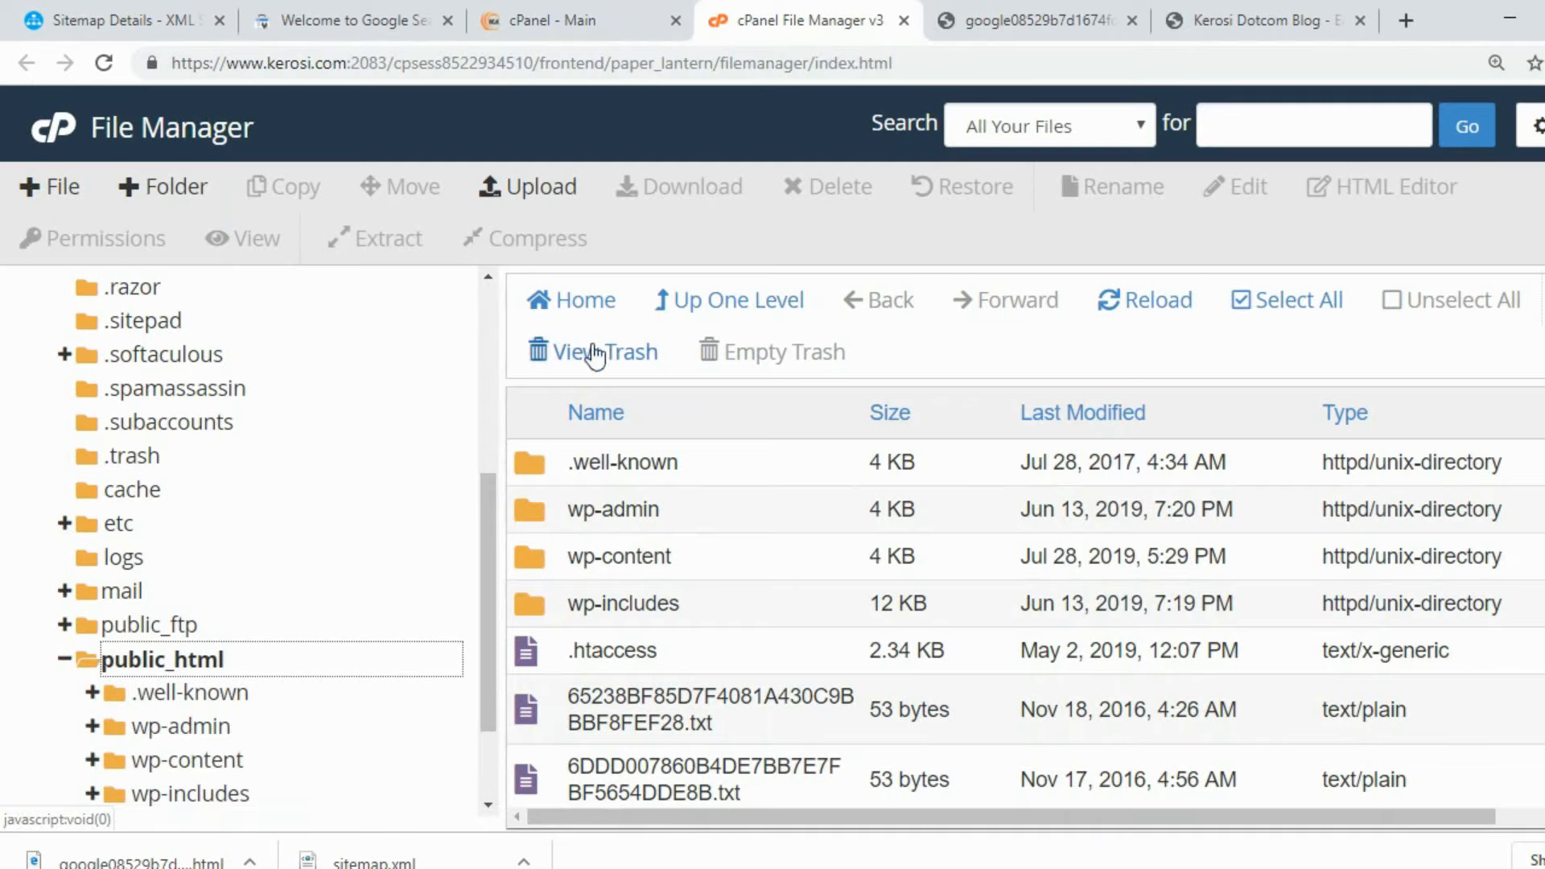
{"action": "scroll", "coordinate": [673, 566], "scroll_direction": "down", "scroll_amount": 5}
{"action": "scroll", "coordinate": [673, 573], "scroll_direction": "down", "scroll_amount": 6}
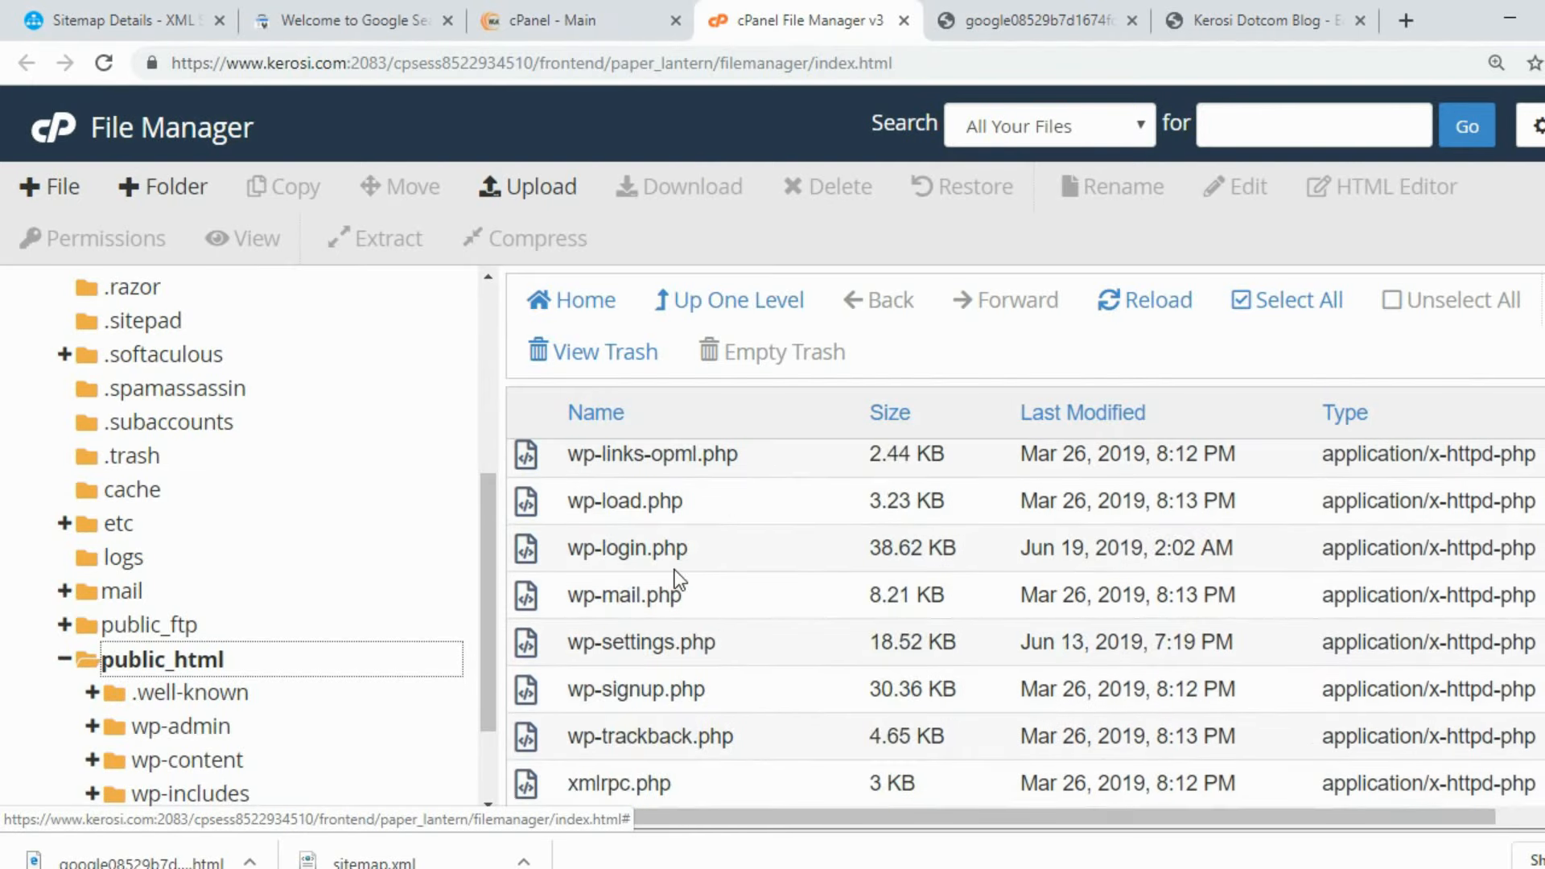
Upload the Google verification HTML file from the Desktop to /home2/kerosi/public_html.
{"action": "left_click", "coordinate": [510, 206]}
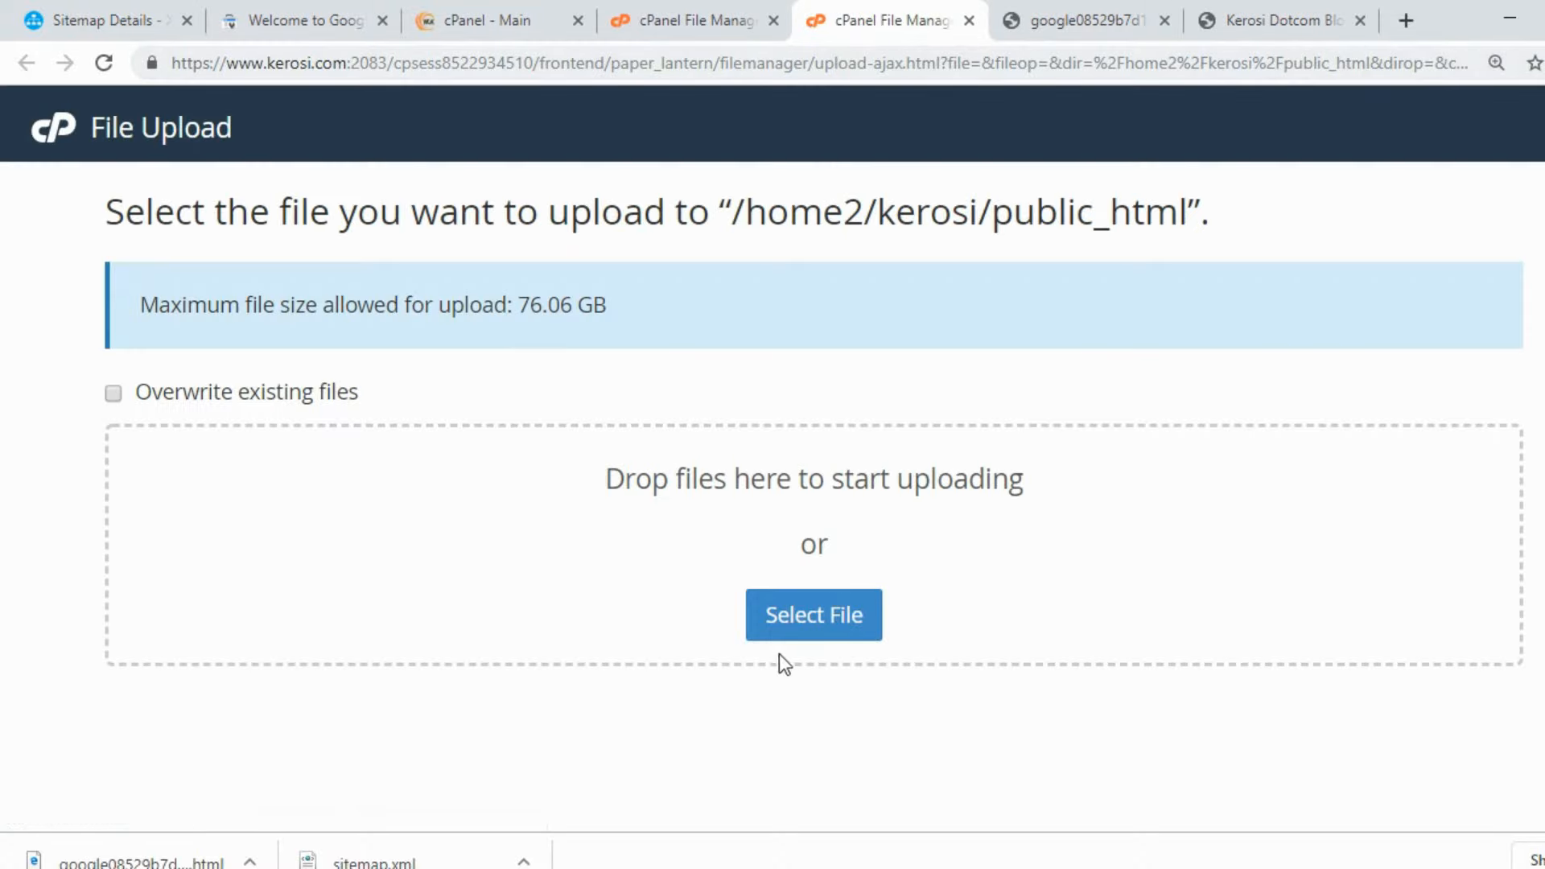
{"action": "left_click", "coordinate": [799, 617]}
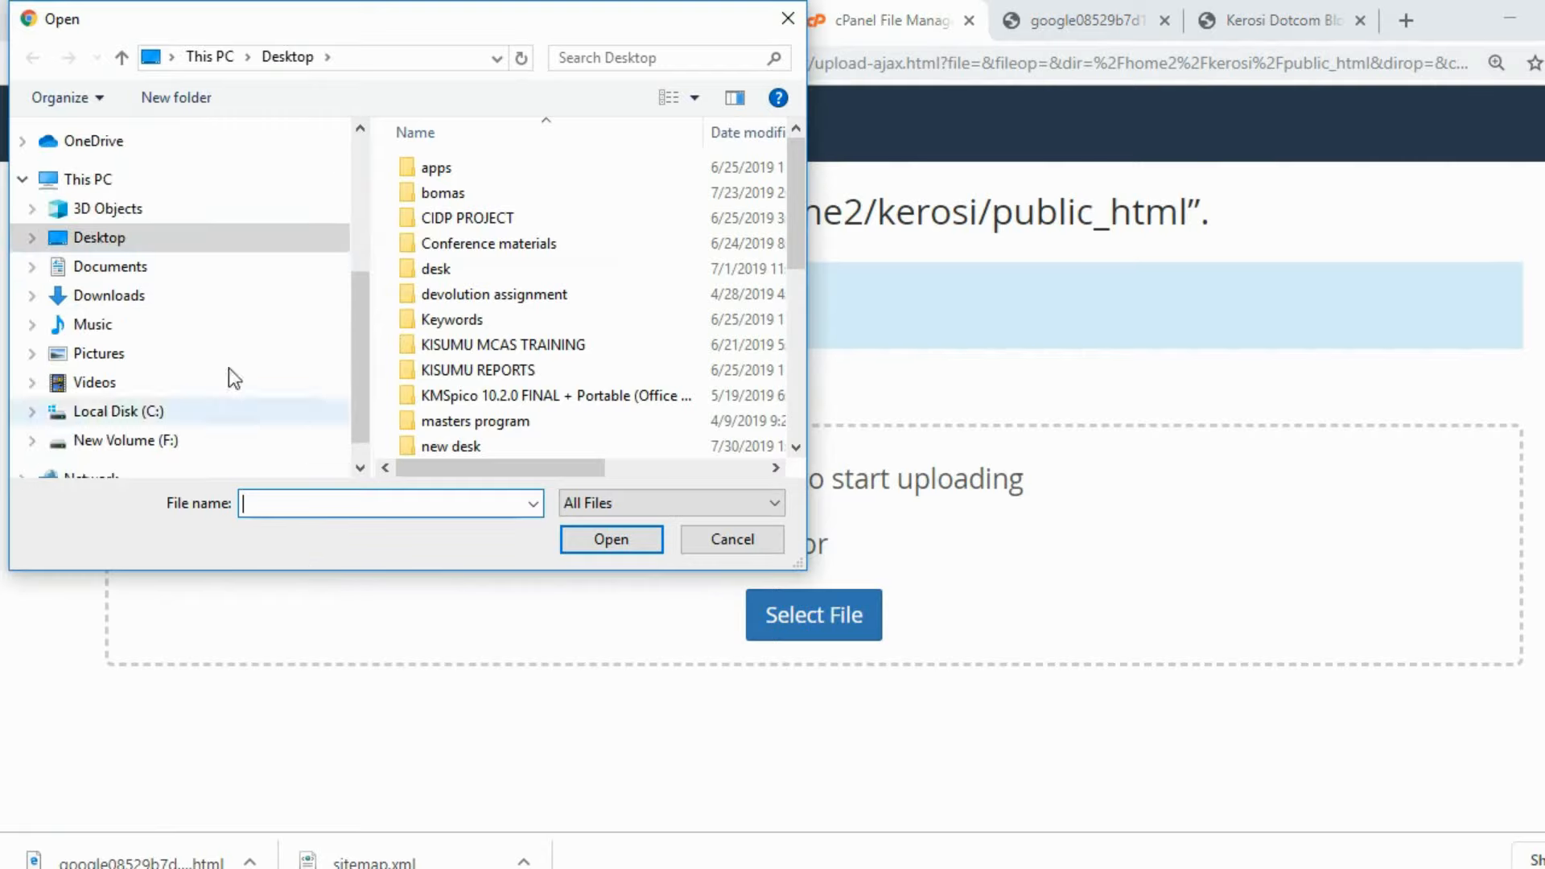
{"action": "type", "text": "g"}
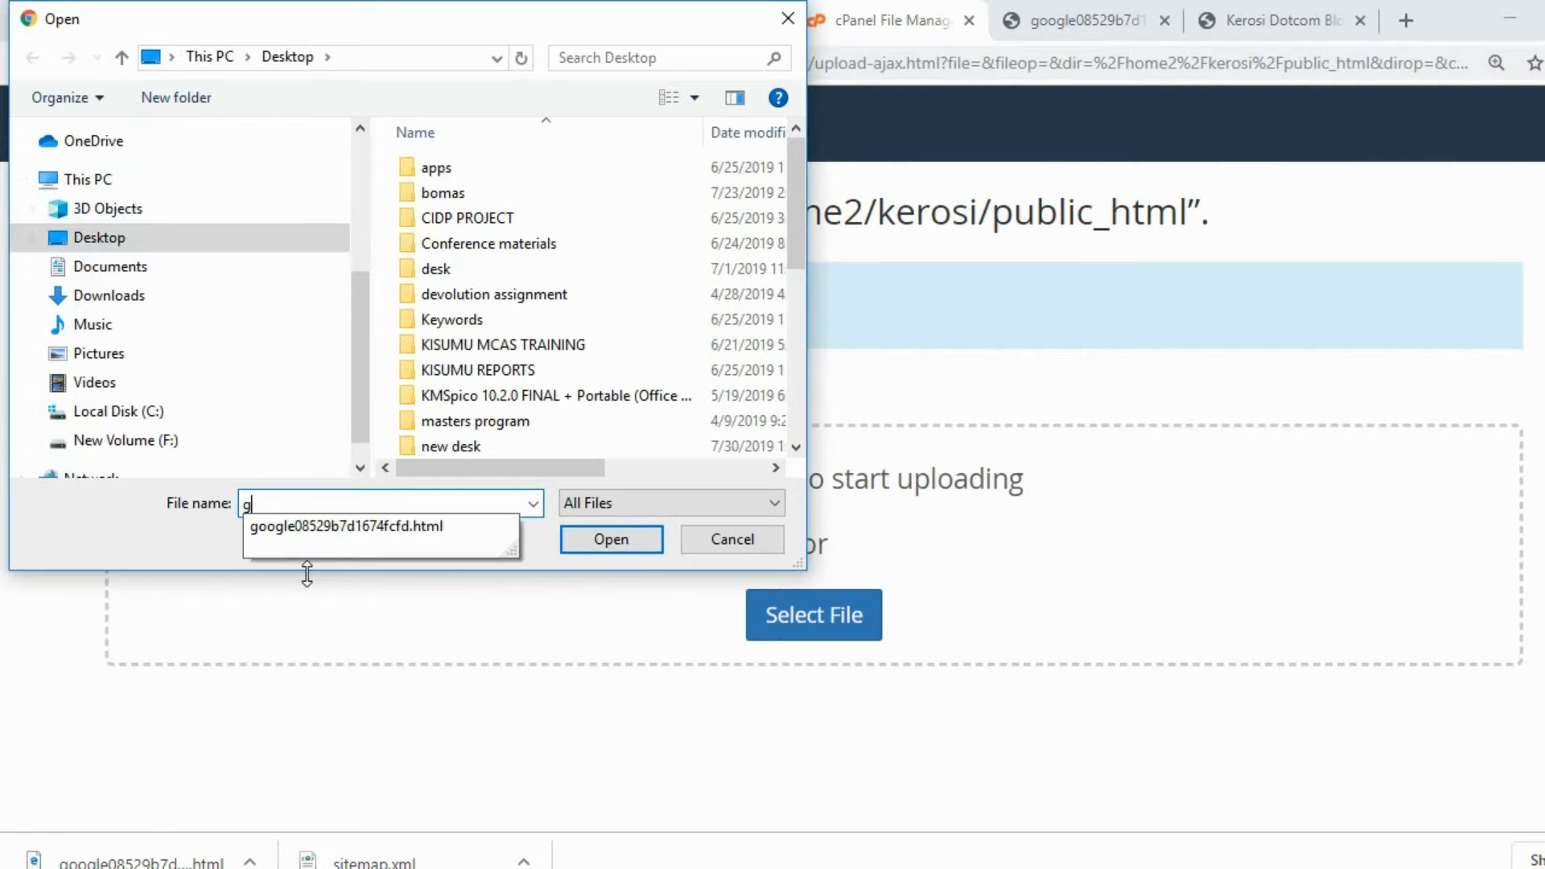
{"action": "left_click", "coordinate": [354, 527]}
{"action": "left_click", "coordinate": [590, 543]}
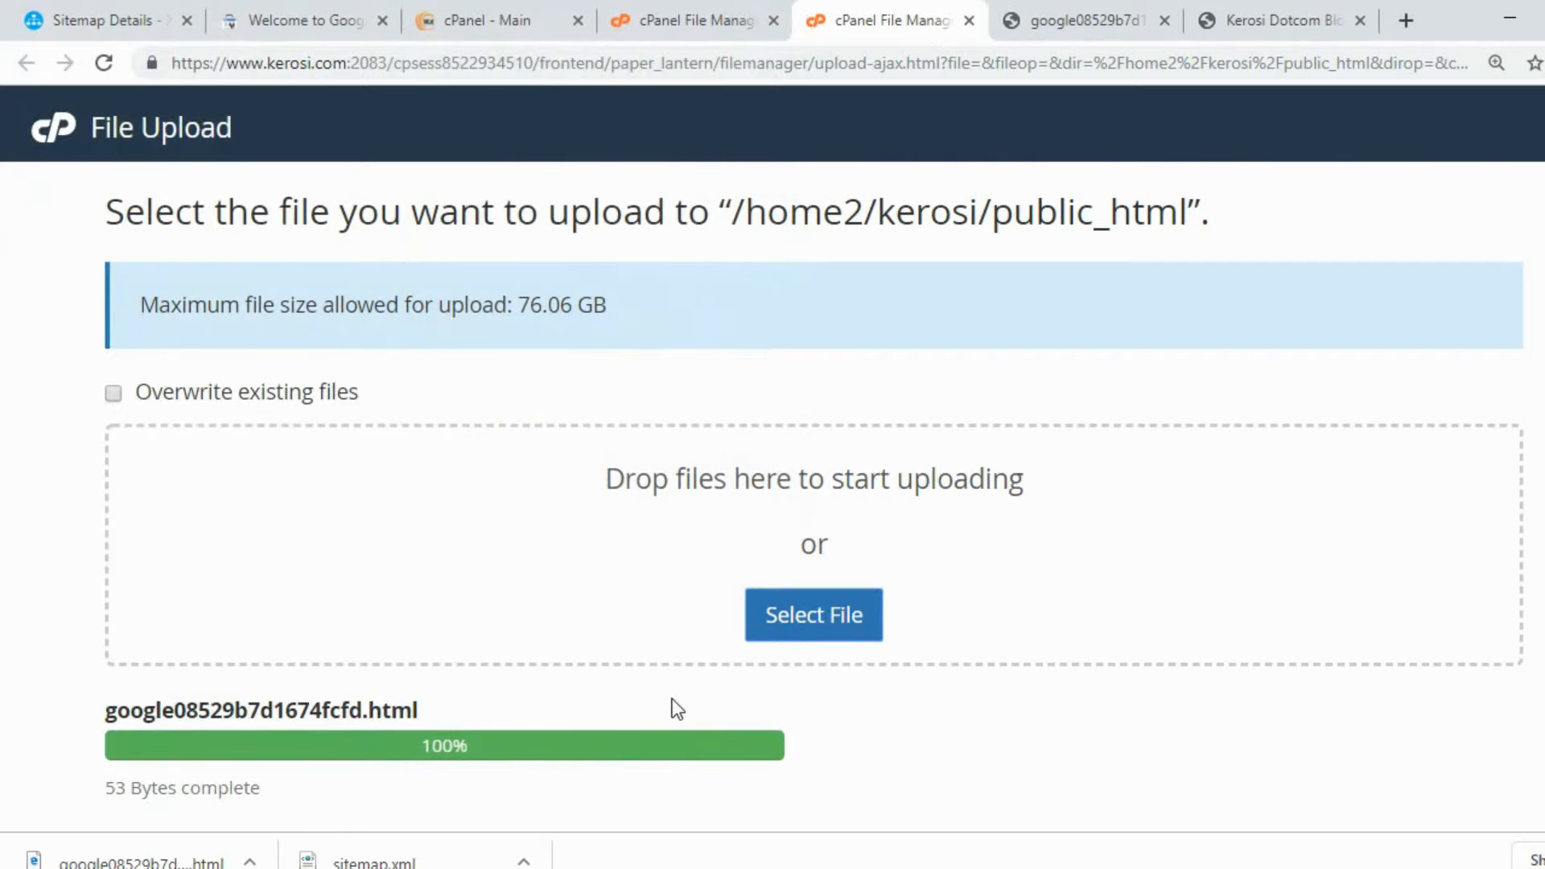
{"action": "scroll", "coordinate": [770, 677], "scroll_direction": "down", "scroll_amount": 2}
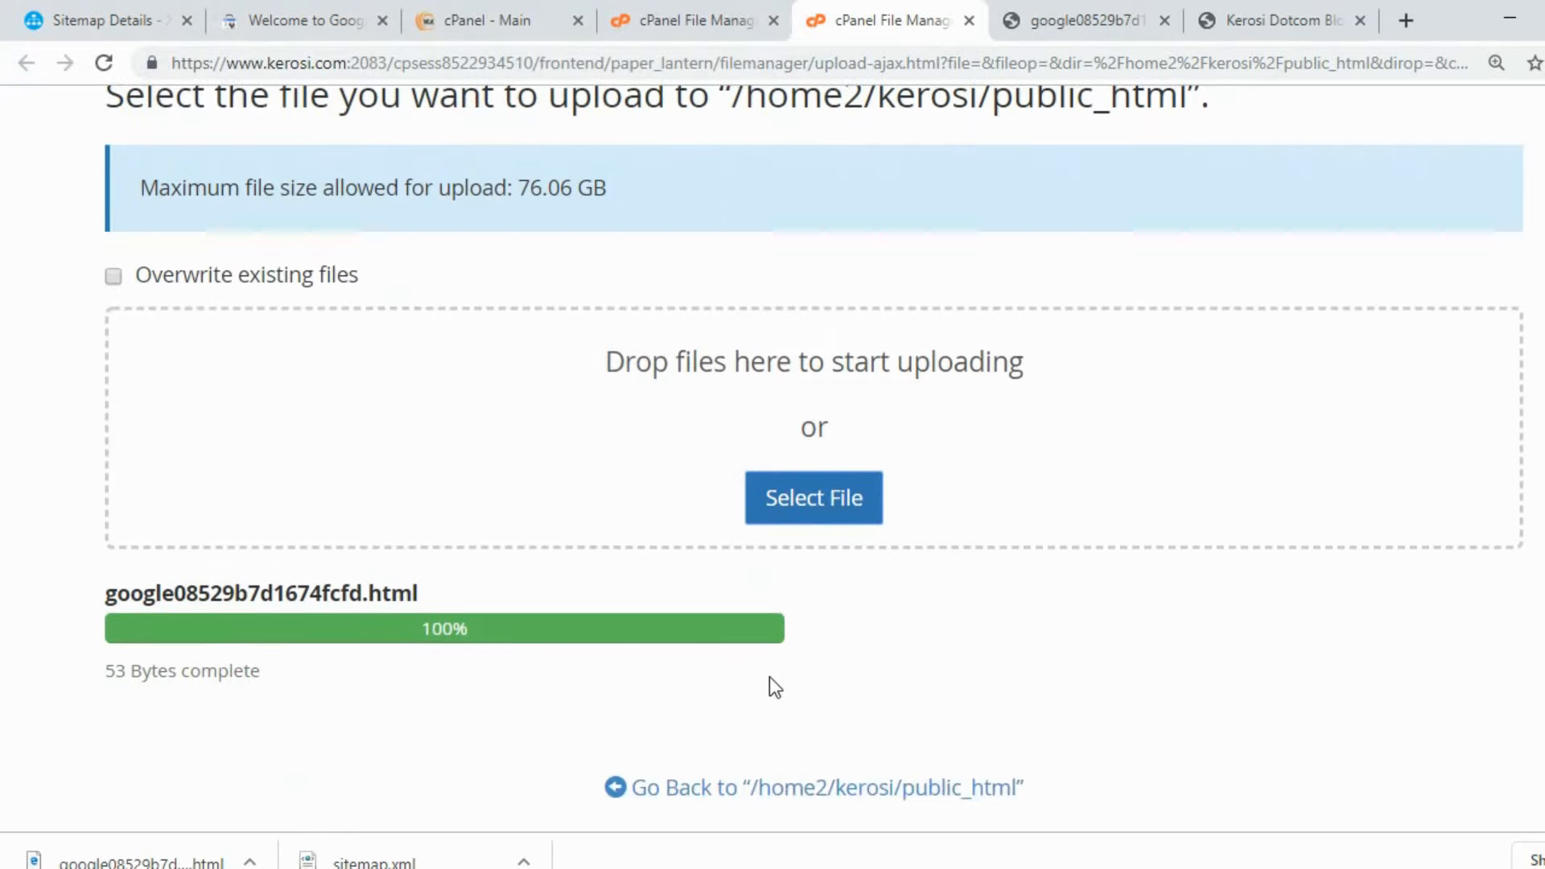
Go back to /home2/kerosi/public_html and look for the uploaded verification file among its files.
{"action": "left_click", "coordinate": [771, 788]}
{"action": "scroll", "coordinate": [563, 611], "scroll_direction": "down", "scroll_amount": 8}
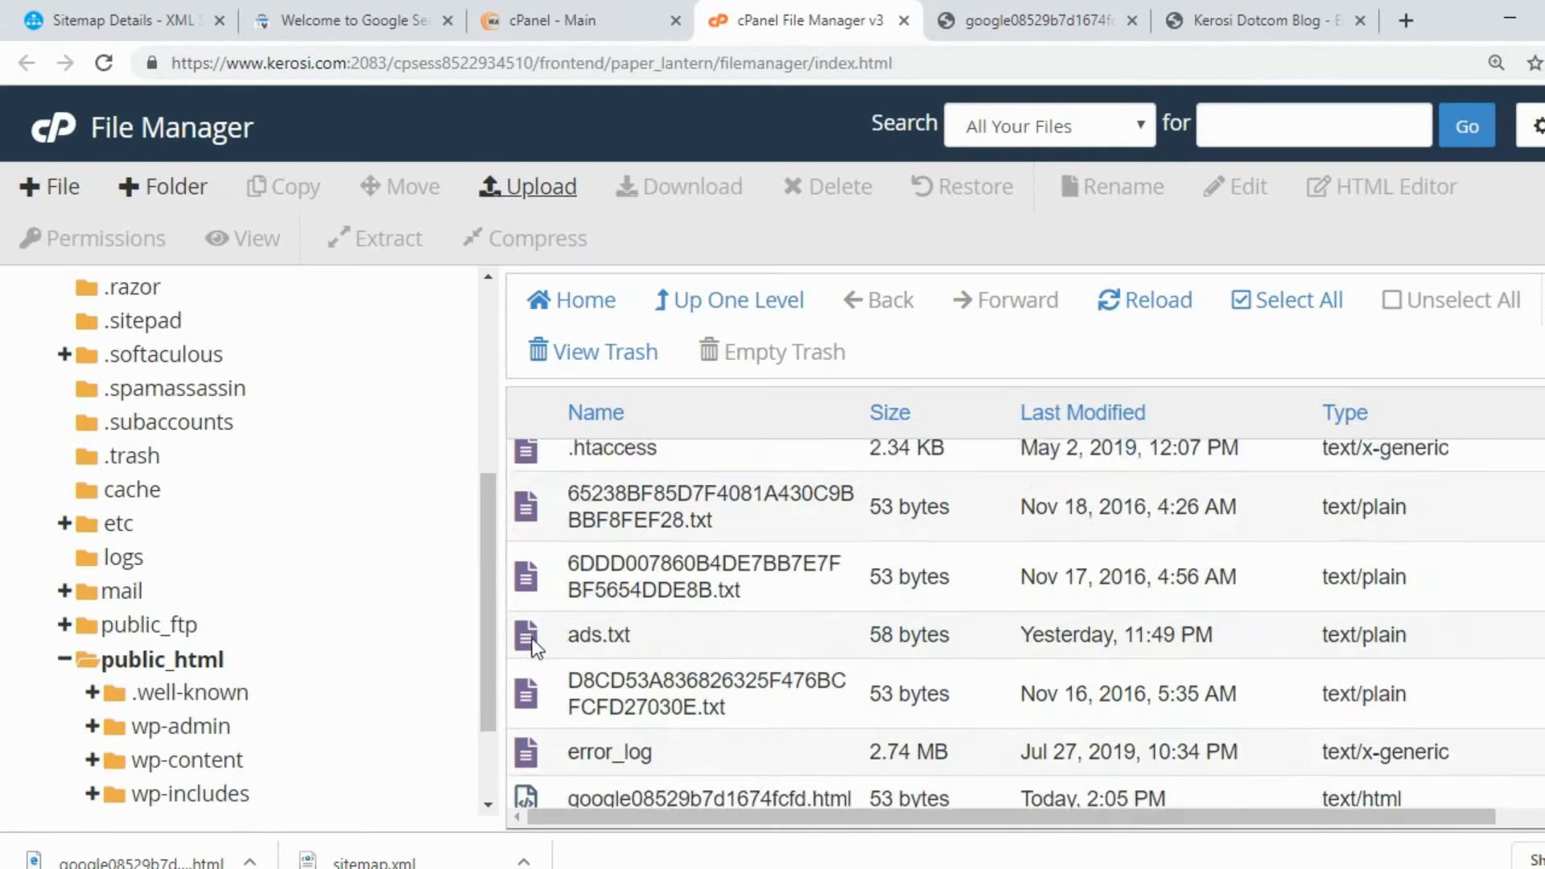
{"action": "scroll", "coordinate": [644, 564], "scroll_direction": "down", "scroll_amount": 3}
{"action": "scroll", "coordinate": [669, 596], "scroll_direction": "up", "scroll_amount": 10}
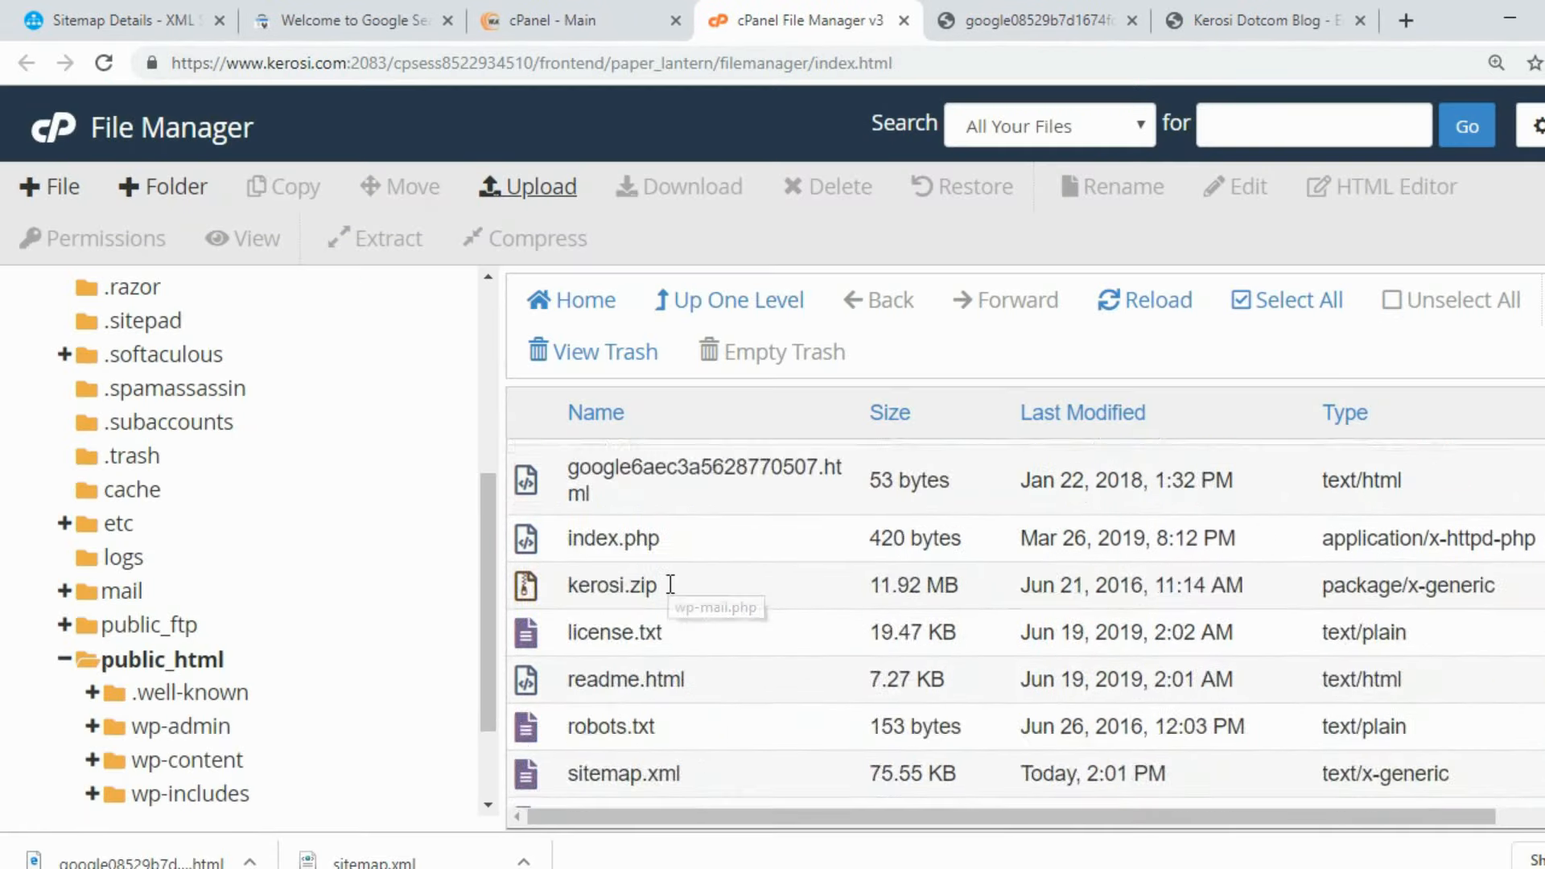
Close the browser page showing the local copy of the Google verification file.
{"action": "left_click", "coordinate": [1047, 29]}
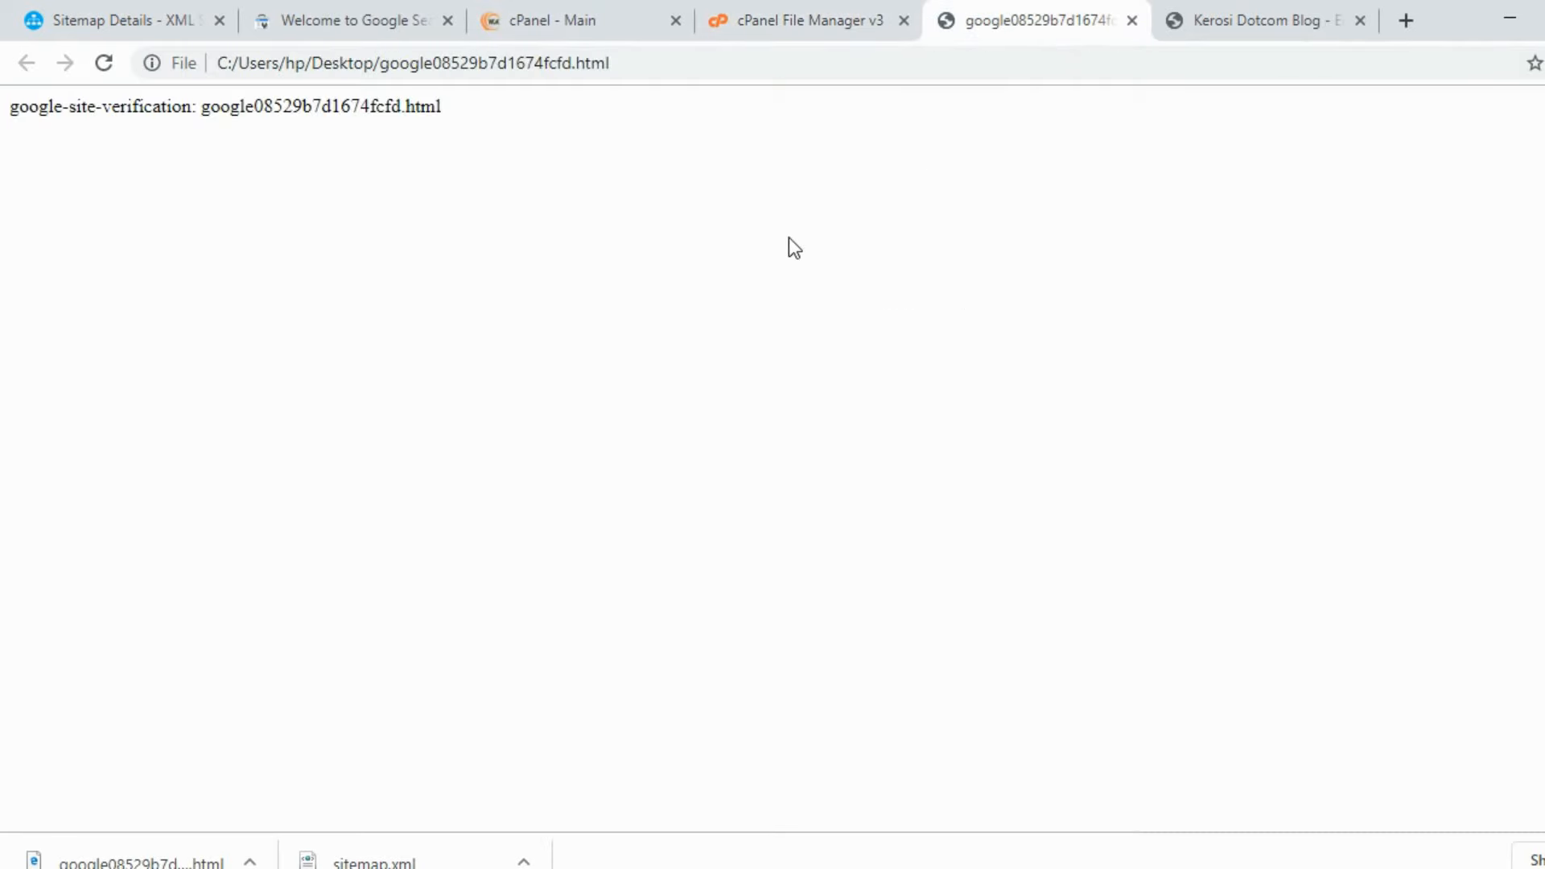
{"action": "left_click", "coordinate": [784, 18]}
{"action": "left_click", "coordinate": [1114, 32]}
{"action": "left_click", "coordinate": [1131, 21]}
{"action": "left_click", "coordinate": [821, 16]}
{"action": "left_click", "coordinate": [986, 29]}
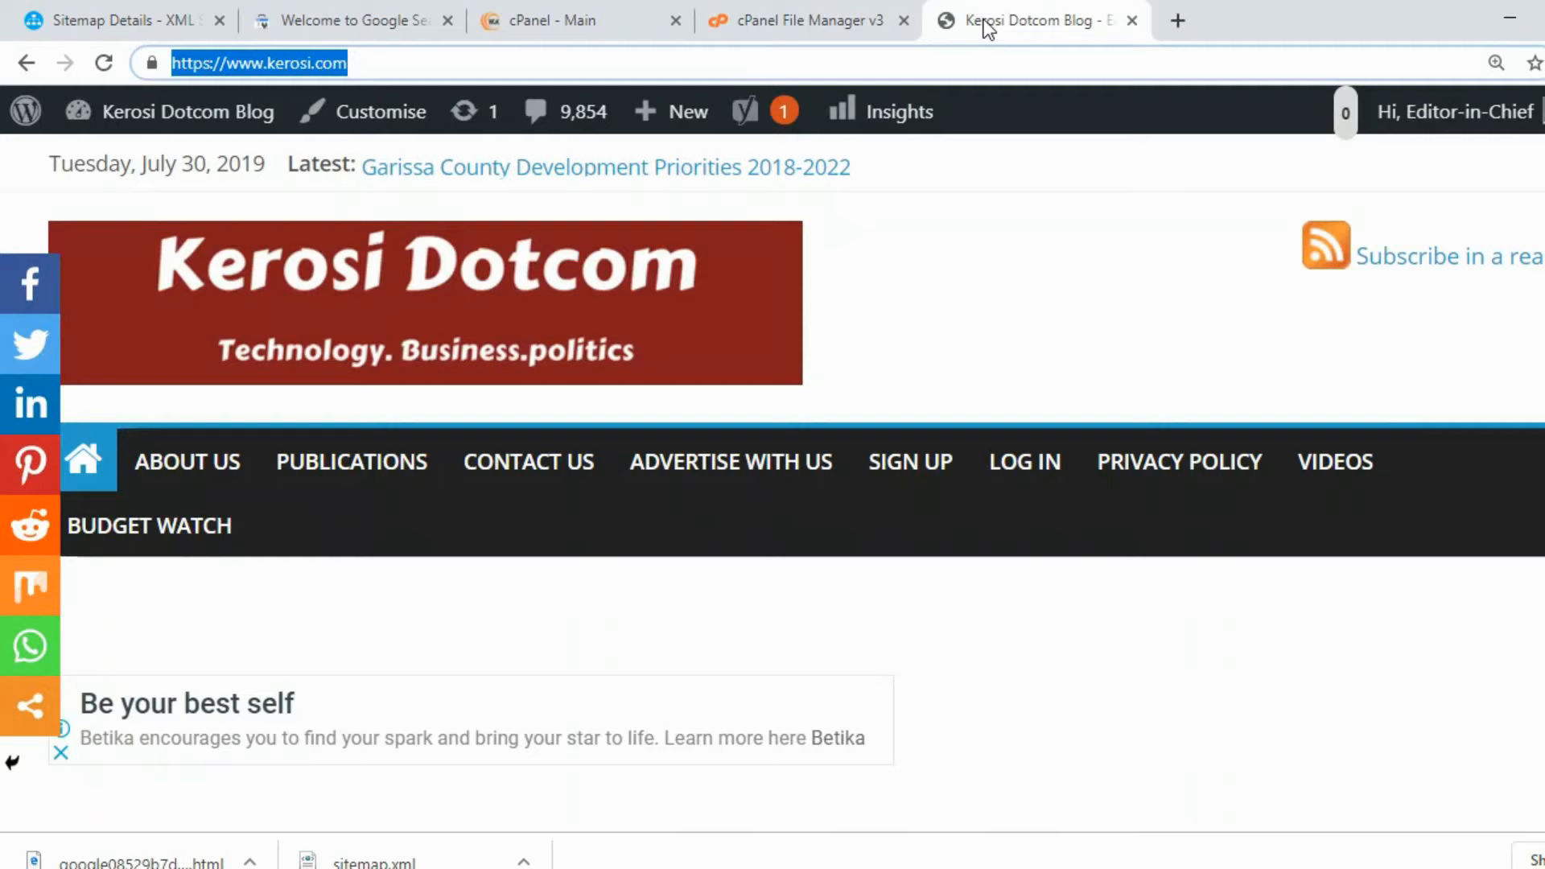
Reload File Manager and find the Google verification HTML files in the public_html listing.
{"action": "left_click", "coordinate": [822, 19]}
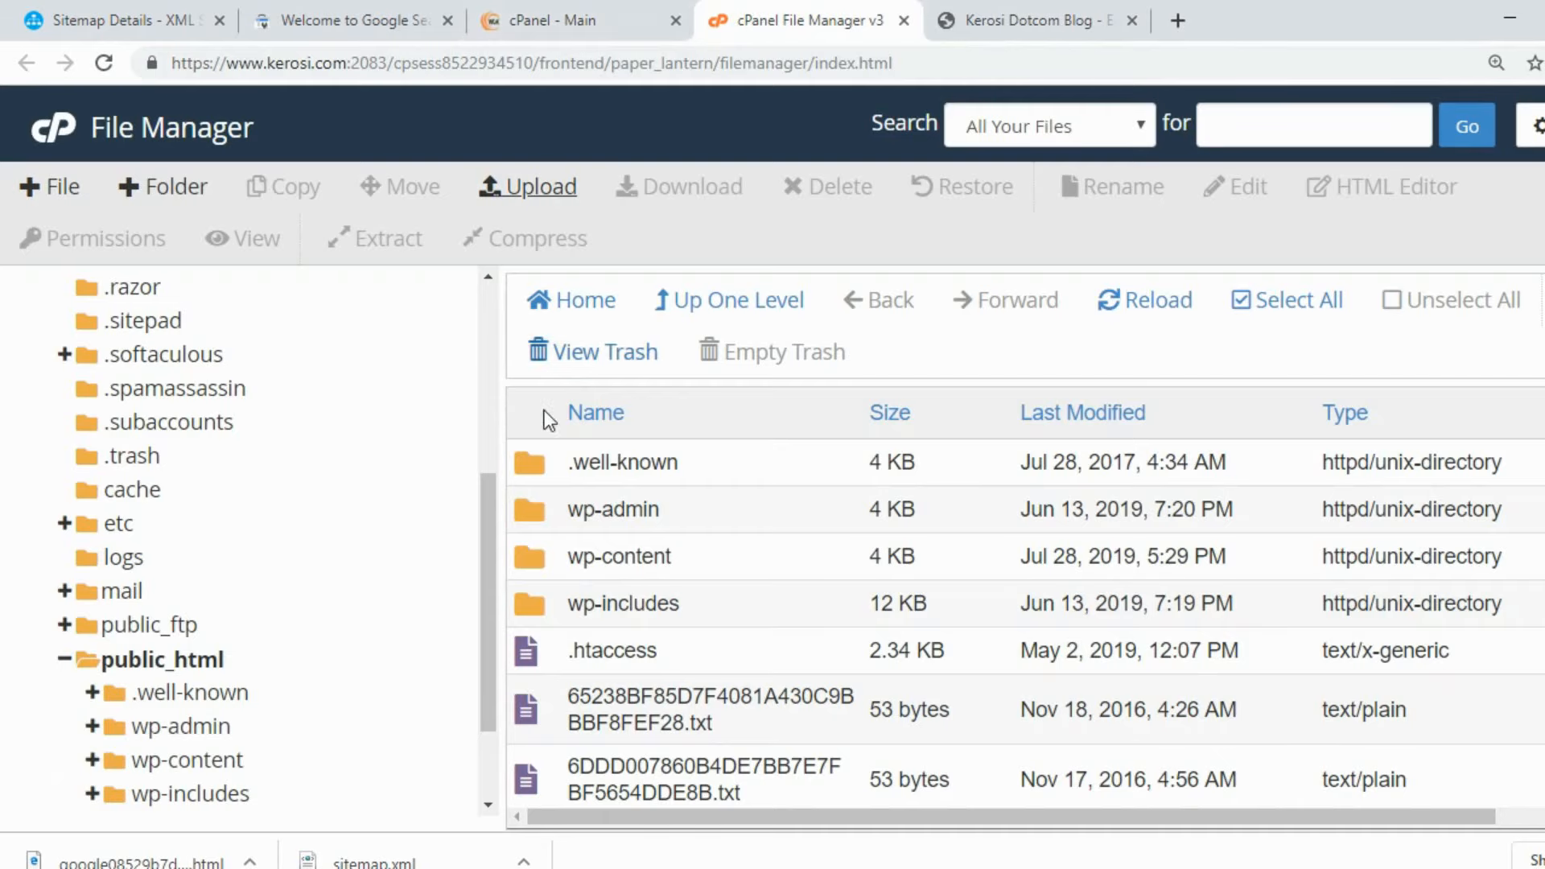
{"action": "left_click", "coordinate": [105, 63]}
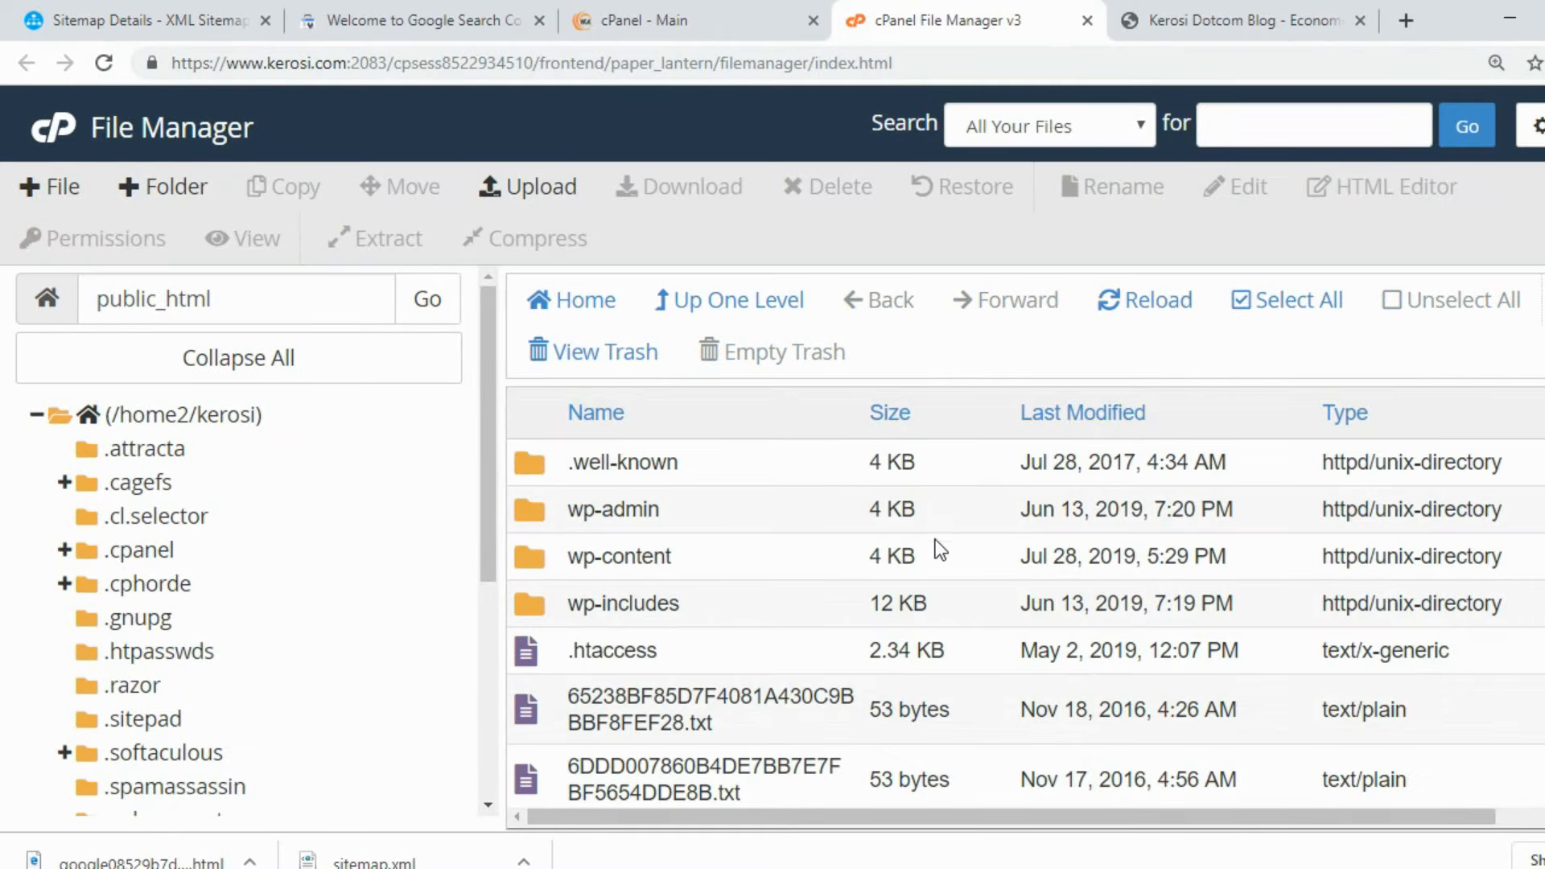
{"action": "scroll", "coordinate": [938, 545], "scroll_direction": "down", "scroll_amount": 3}
{"action": "scroll", "coordinate": [709, 562], "scroll_direction": "up", "scroll_amount": 2}
{"action": "scroll", "coordinate": [710, 562], "scroll_direction": "down", "scroll_amount": 5}
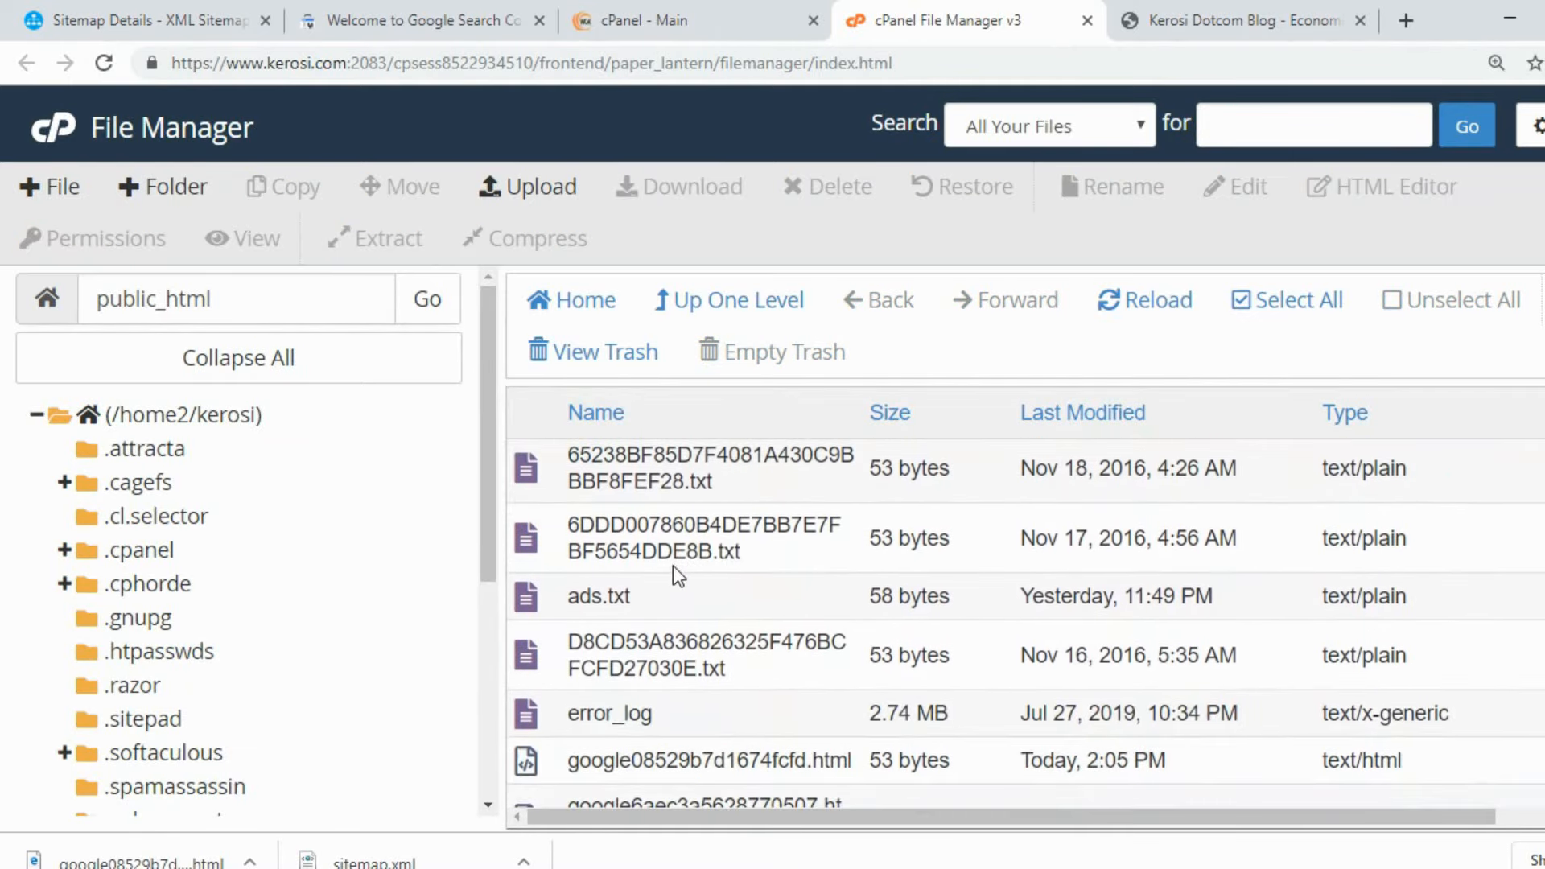
{"action": "scroll", "coordinate": [668, 568], "scroll_direction": "down", "scroll_amount": 2}
{"action": "scroll", "coordinate": [635, 565], "scroll_direction": "up", "scroll_amount": 2}
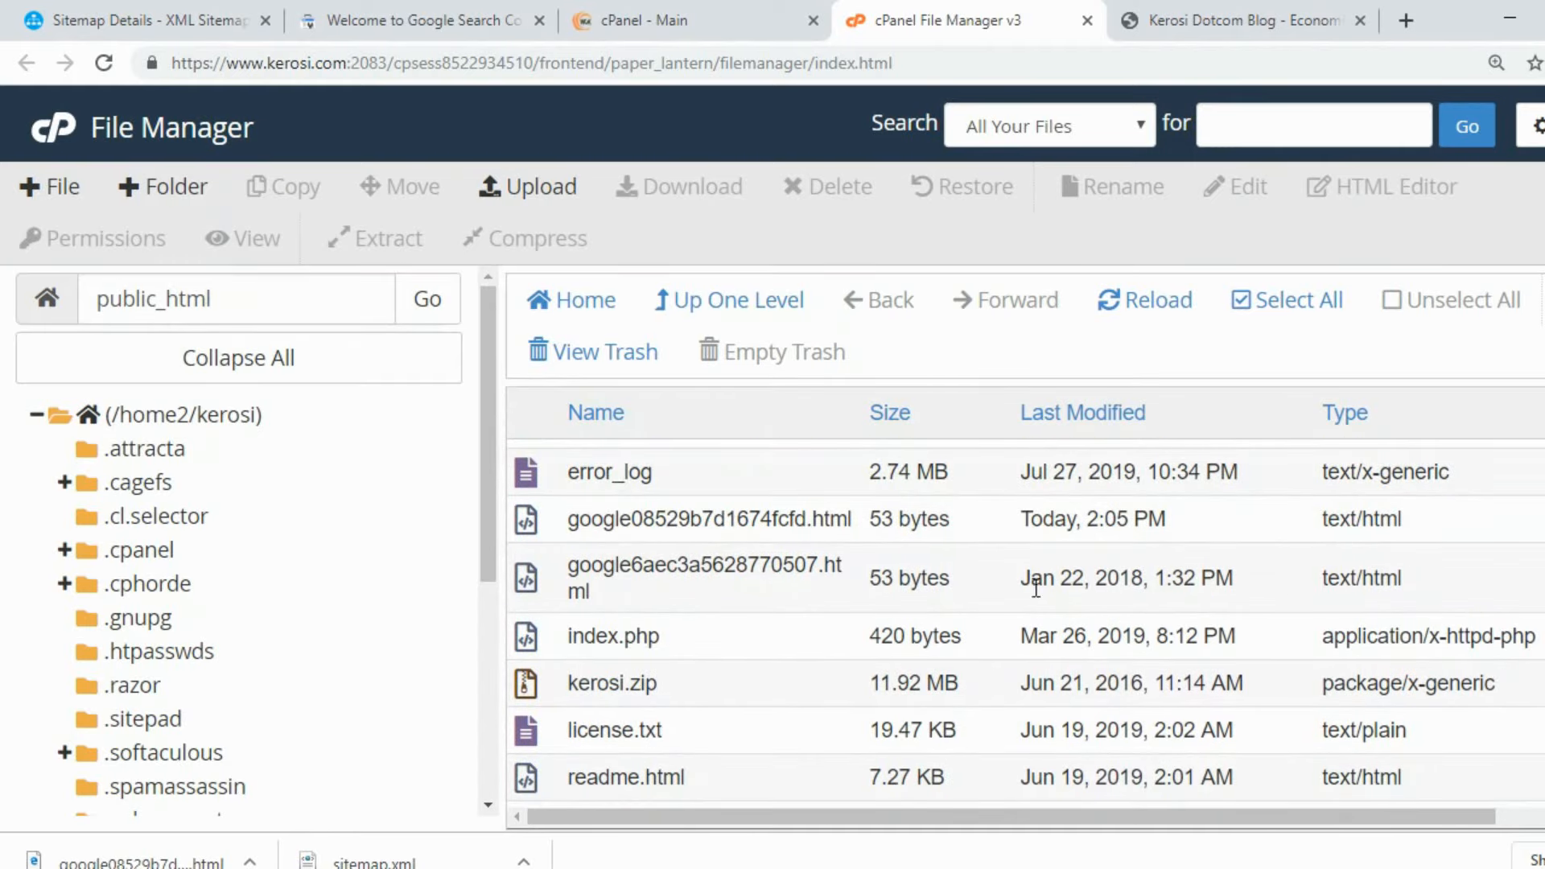
Select the older and the newly uploaded Google verification files in turn and compare their last modified dates.
{"action": "left_click_drag", "start_coordinate": [572, 568], "coordinate": [1199, 582]}
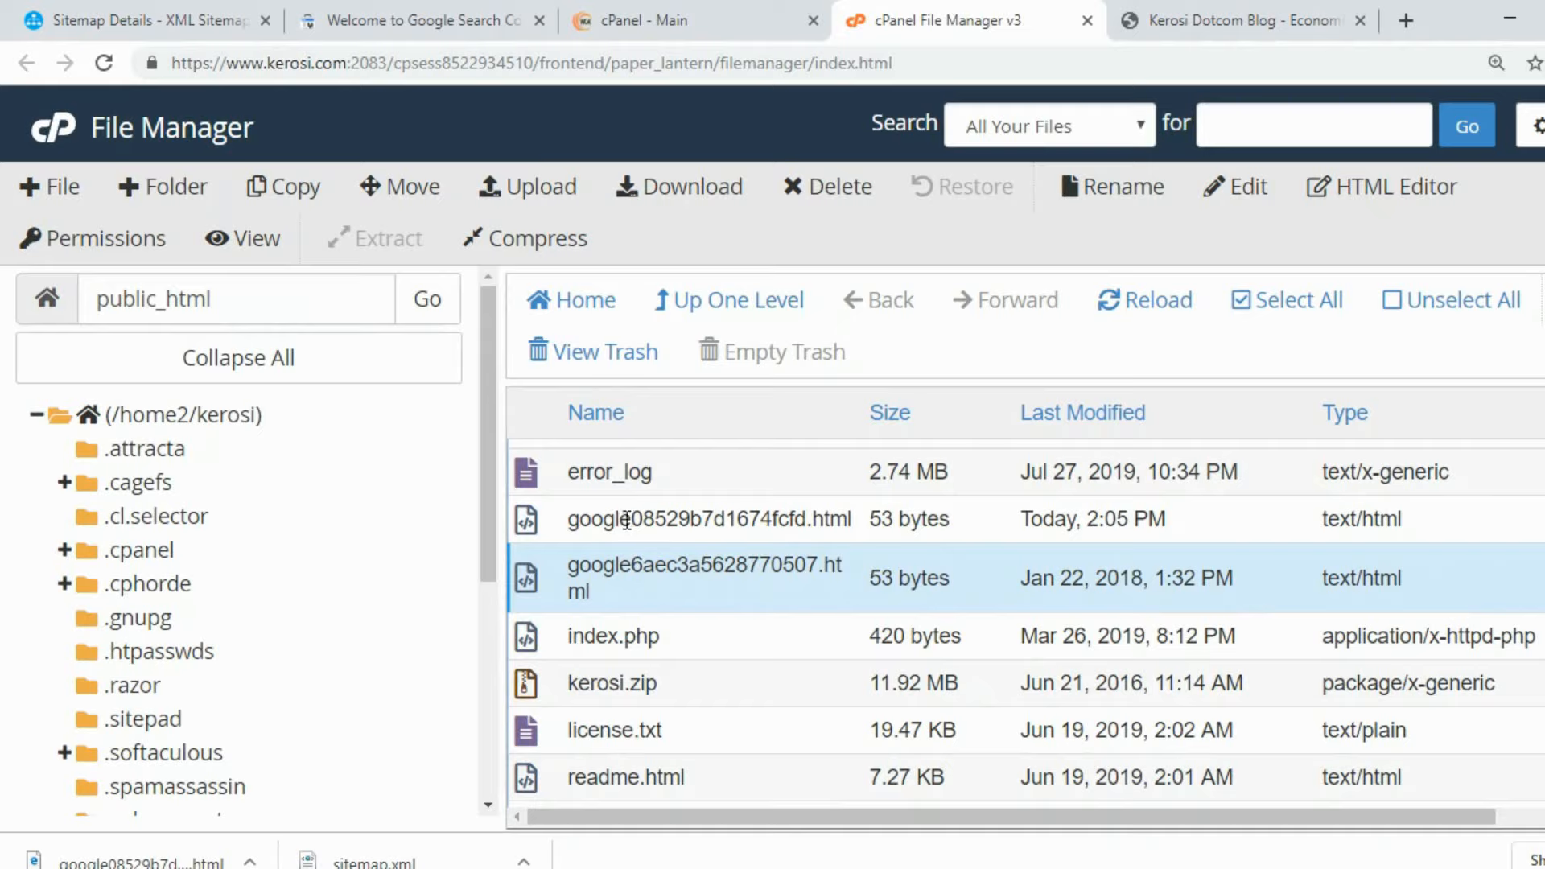
{"action": "left_click_drag", "start_coordinate": [572, 519], "coordinate": [1533, 793]}
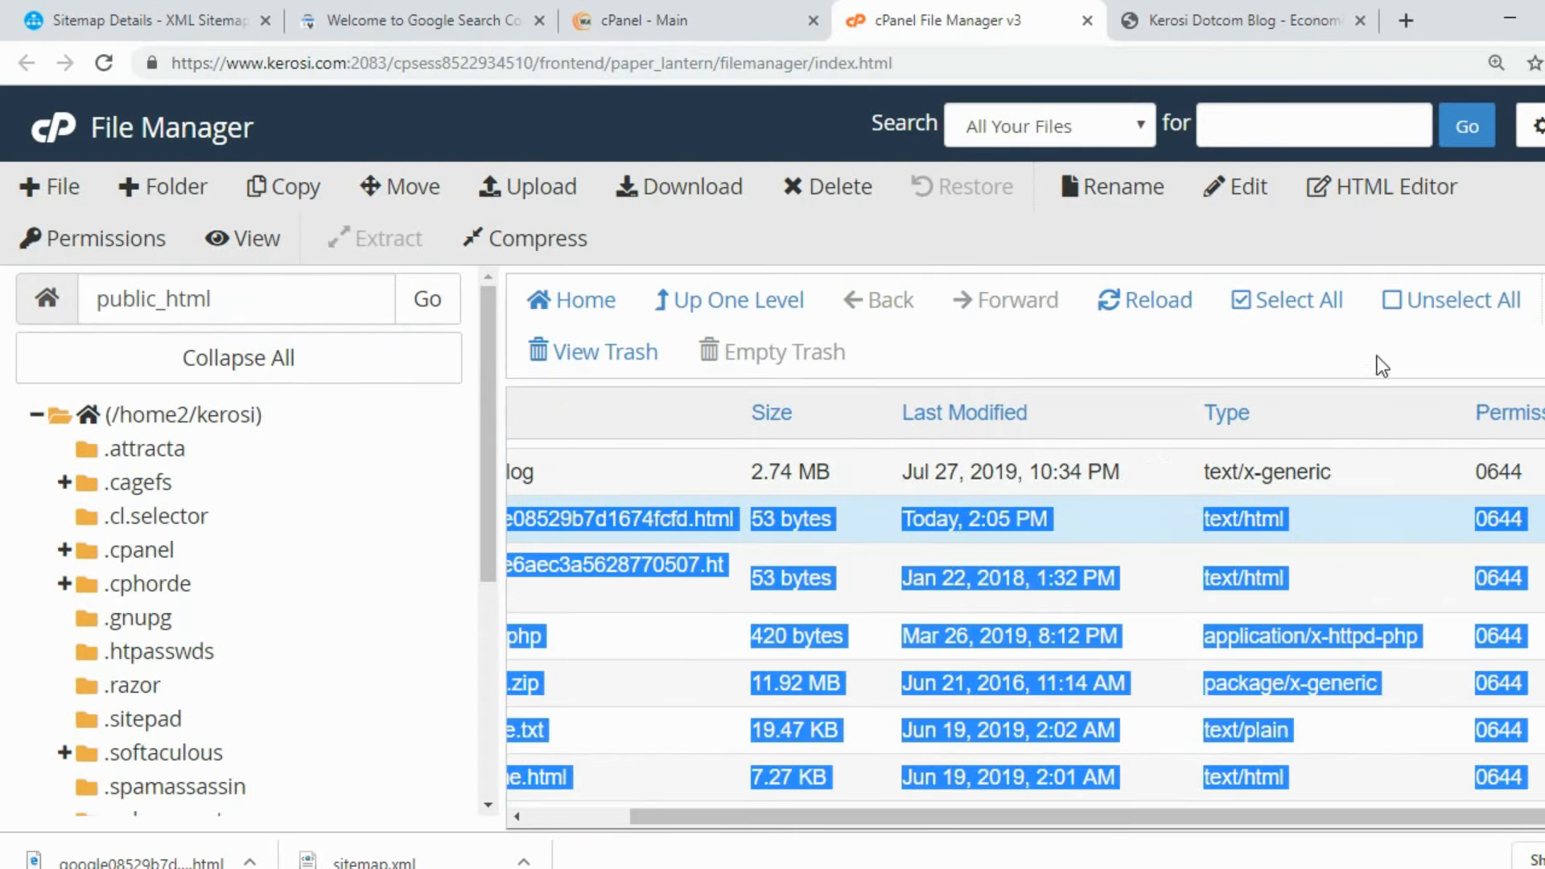
{"action": "left_click", "coordinate": [1397, 358]}
{"action": "left_click", "coordinate": [707, 26]}
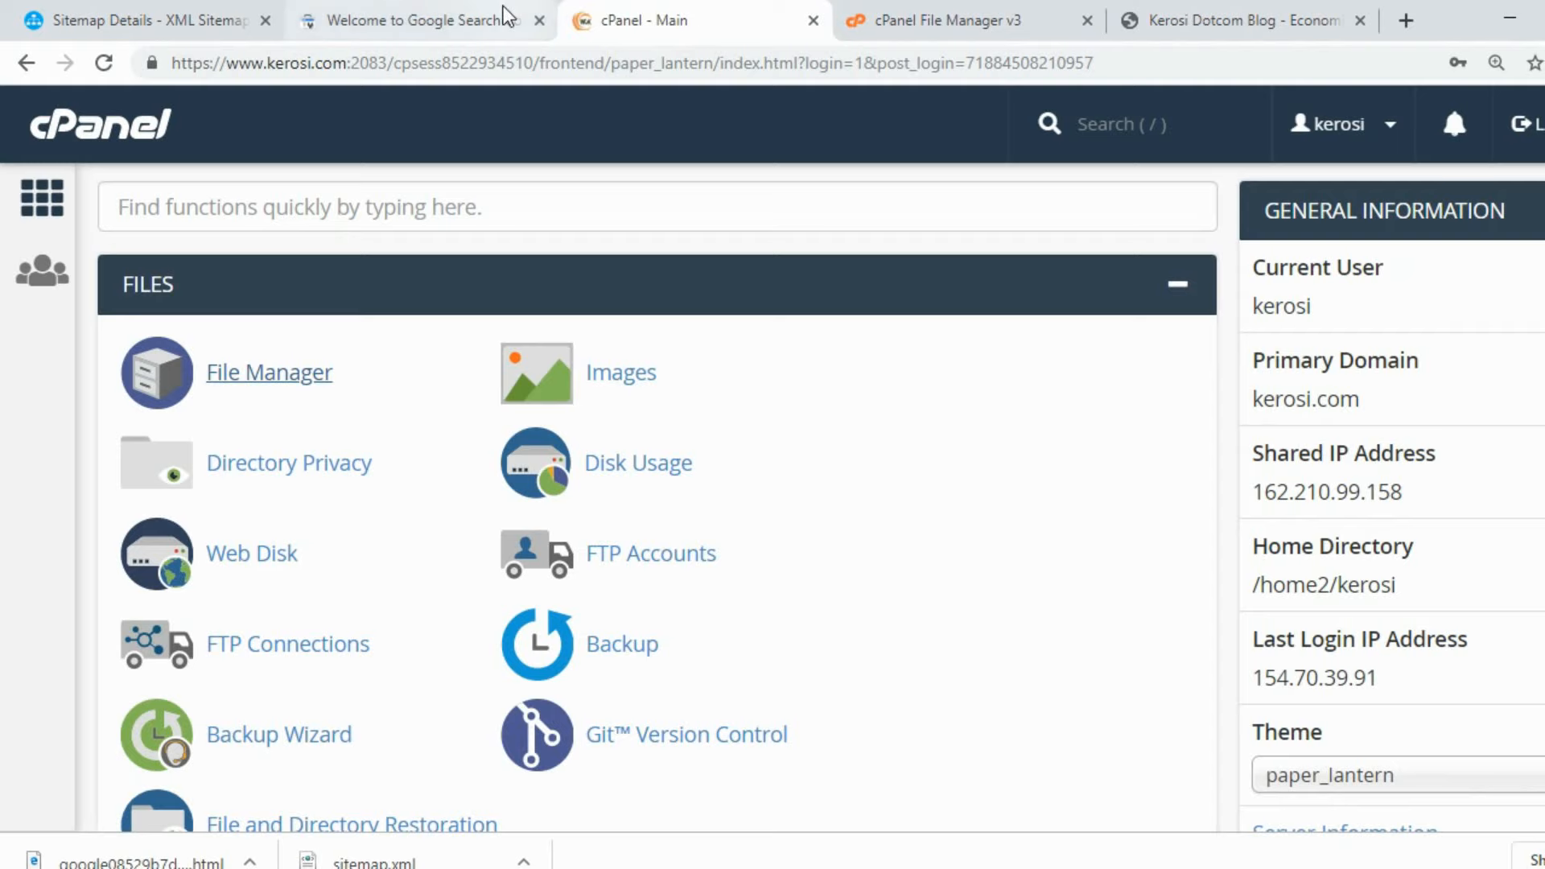
{"action": "left_click", "coordinate": [964, 32]}
{"action": "scroll", "coordinate": [776, 545], "scroll_direction": "down", "scroll_amount": 2}
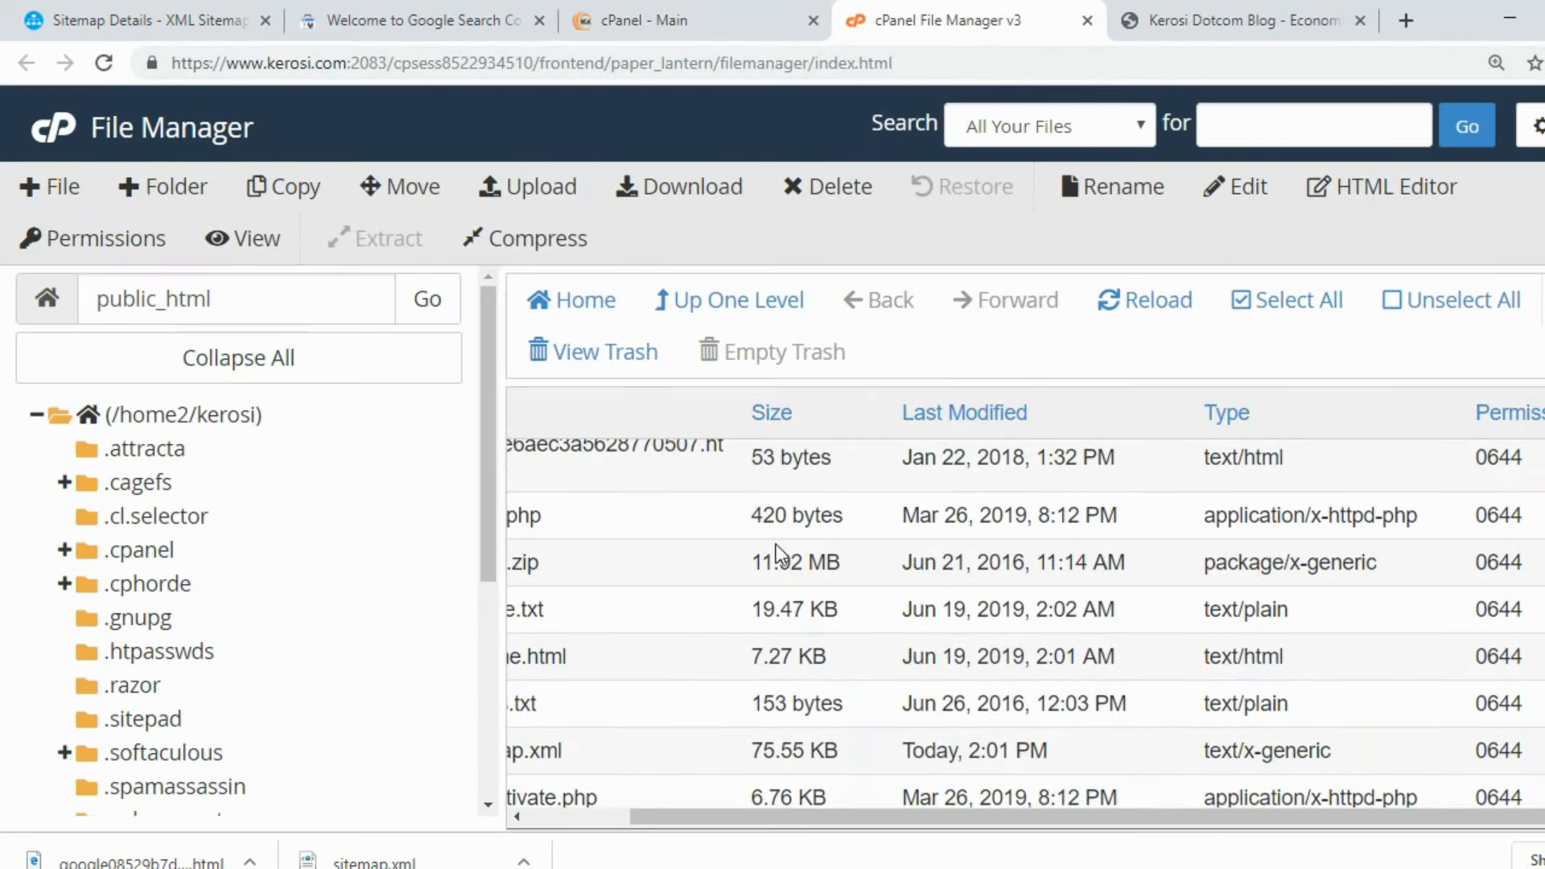
{"action": "scroll", "coordinate": [783, 552], "scroll_direction": "up", "scroll_amount": 3}
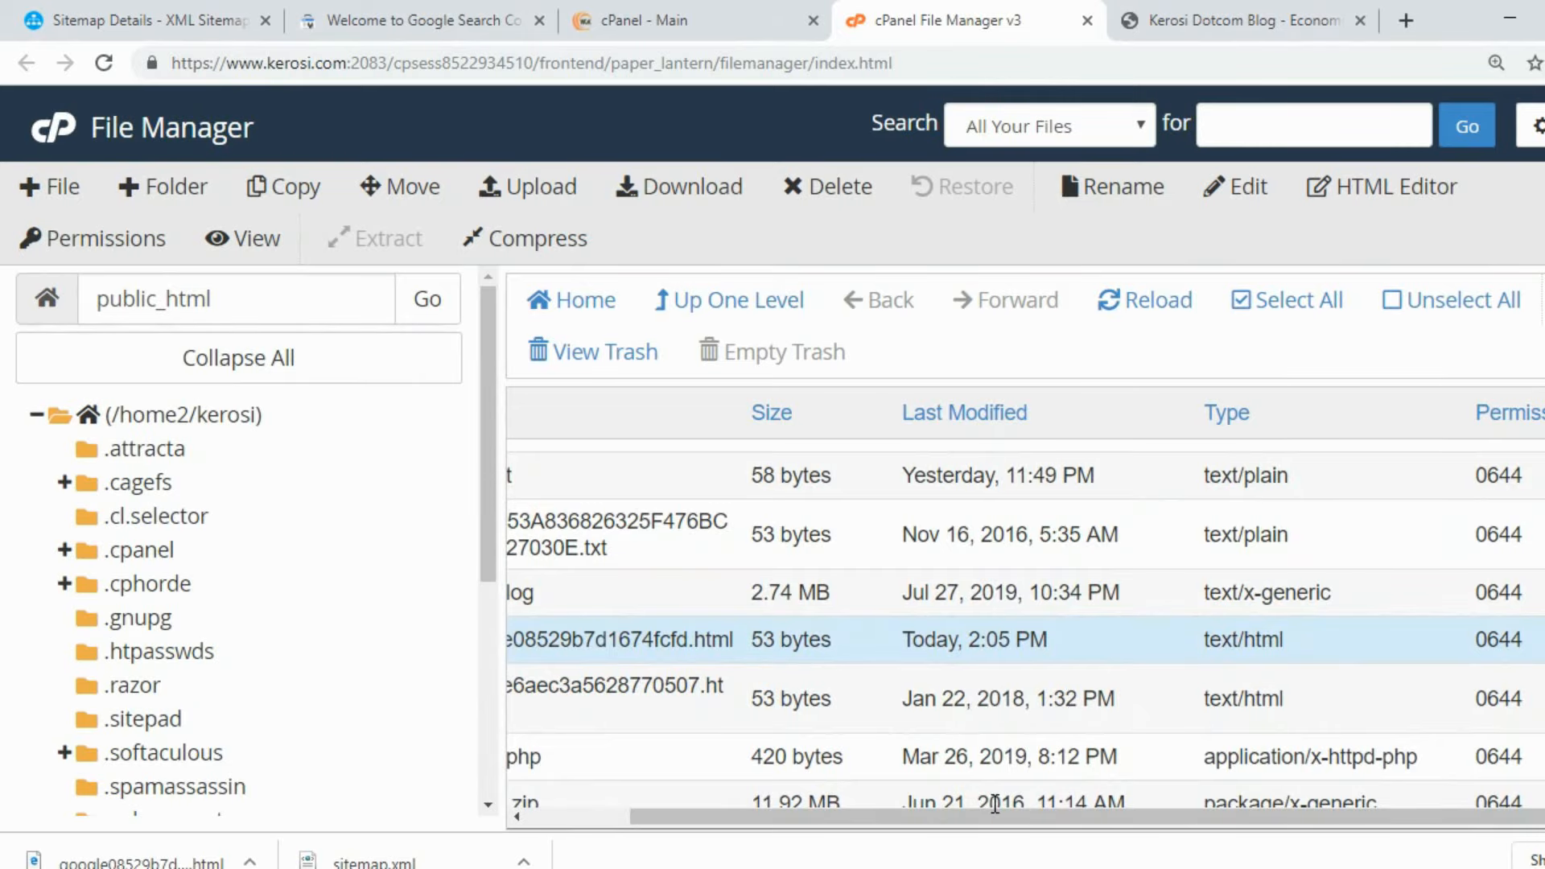
{"action": "left_click_drag", "start_coordinate": [977, 818], "coordinate": [769, 818]}
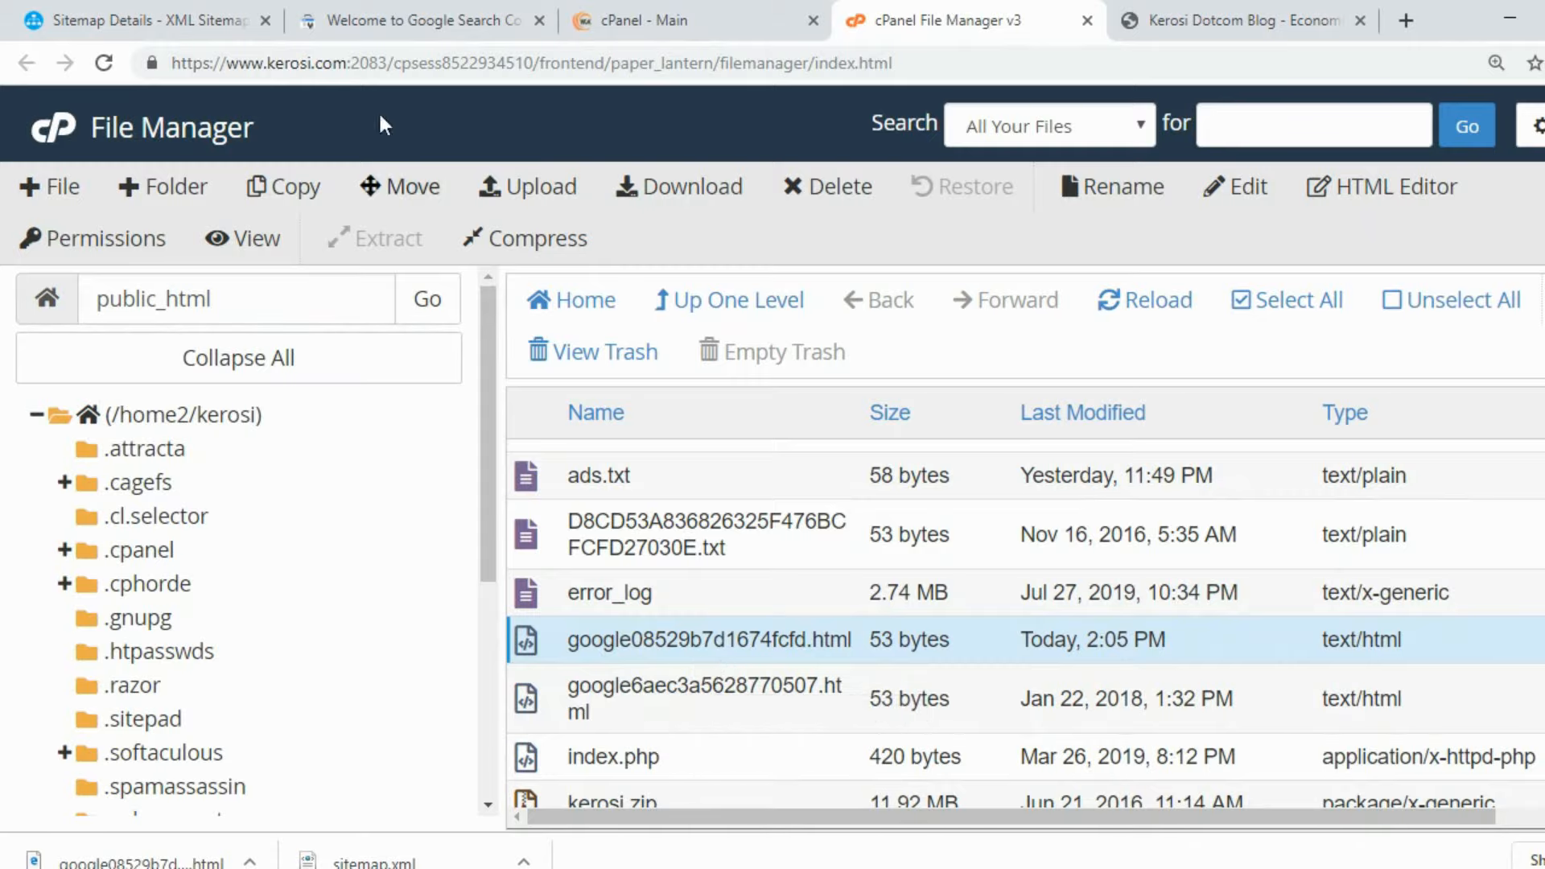
{"action": "left_click", "coordinate": [111, 8]}
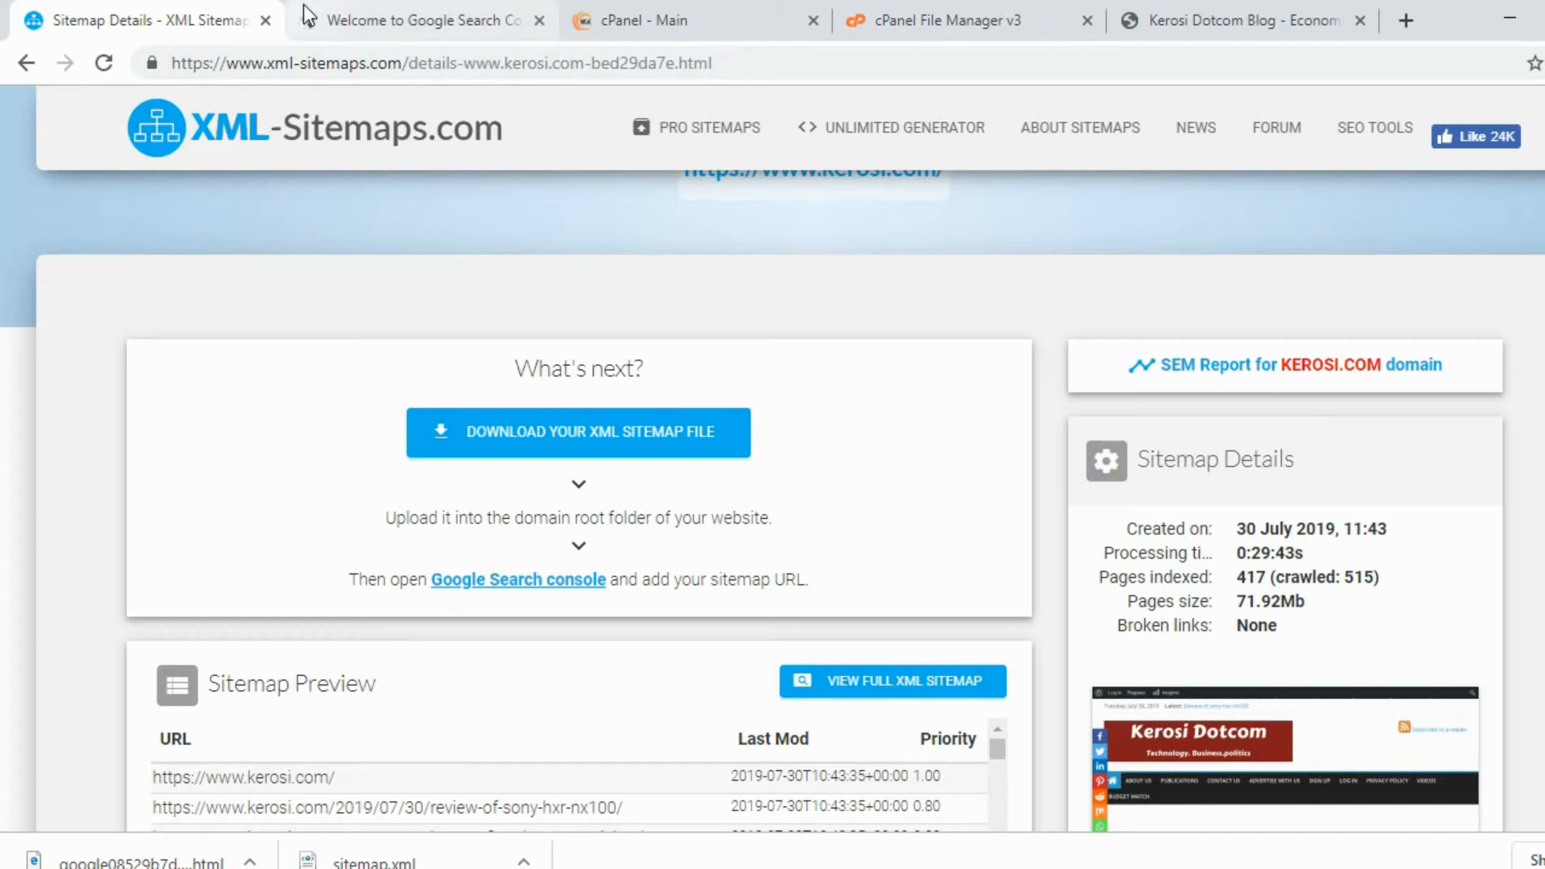
{"action": "scroll", "coordinate": [504, 379], "scroll_direction": "down", "scroll_amount": 6}
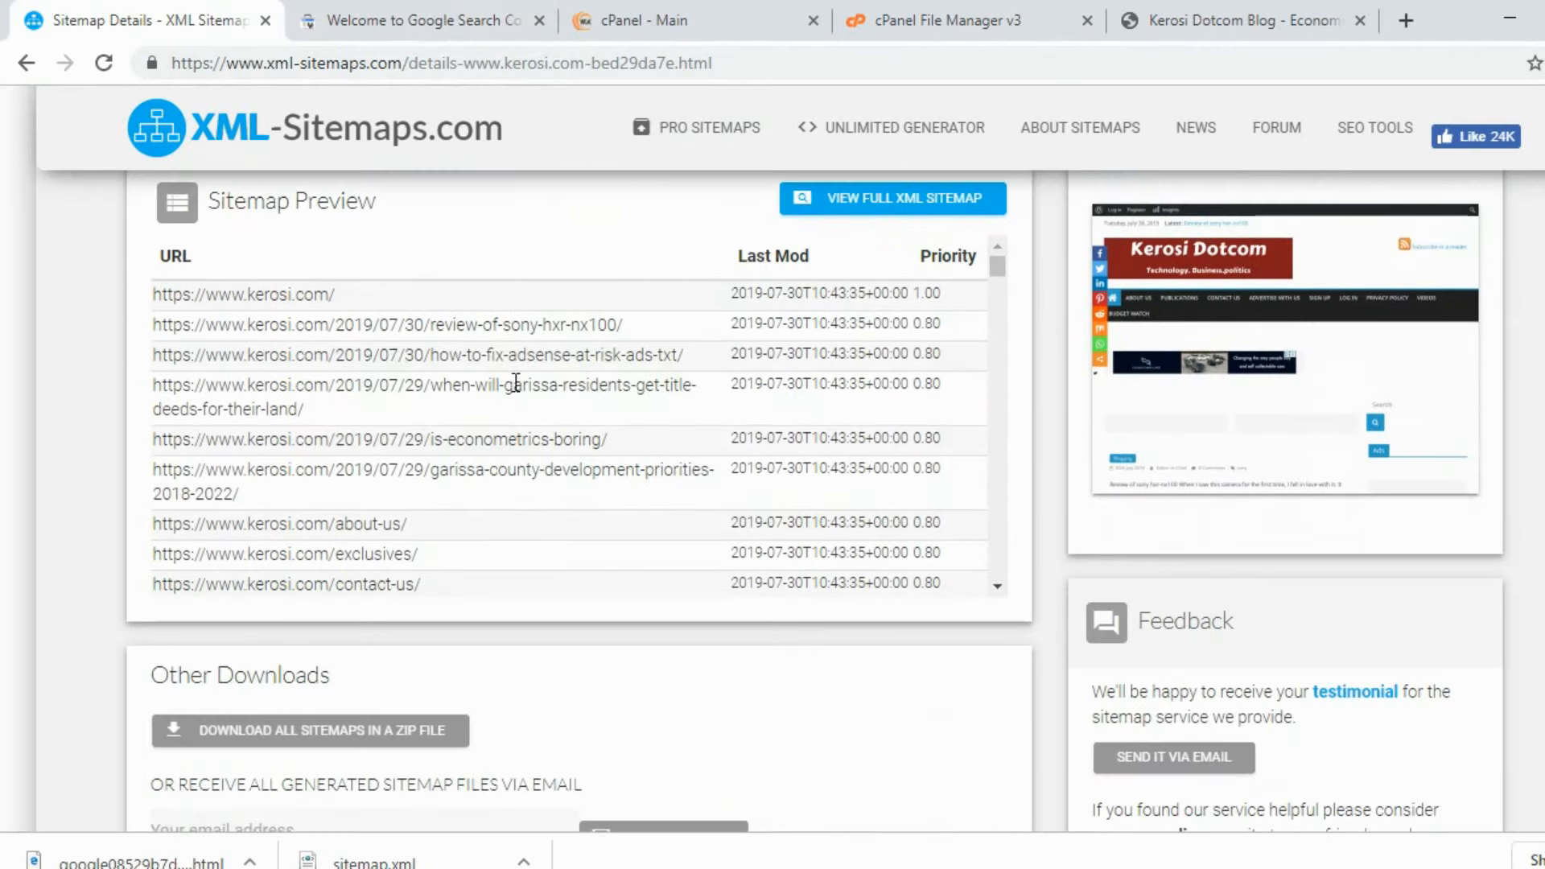
{"action": "scroll", "coordinate": [532, 455], "scroll_direction": "down", "scroll_amount": 2}
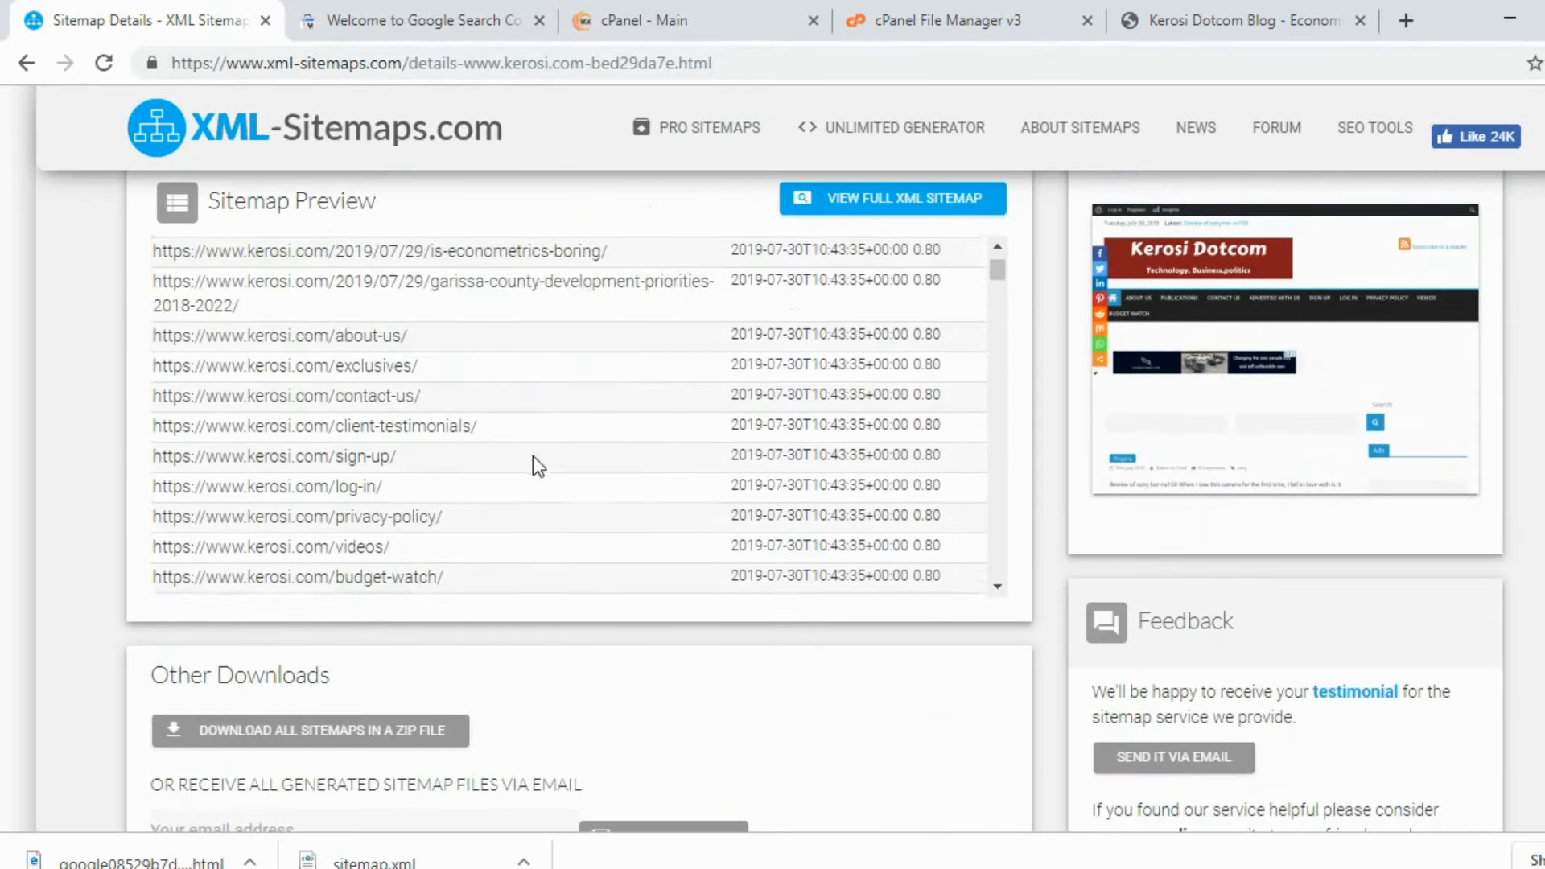
{"action": "scroll", "coordinate": [570, 359], "scroll_direction": "up", "scroll_amount": 6}
{"action": "left_click", "coordinate": [414, 7]}
{"action": "left_click", "coordinate": [202, 5]}
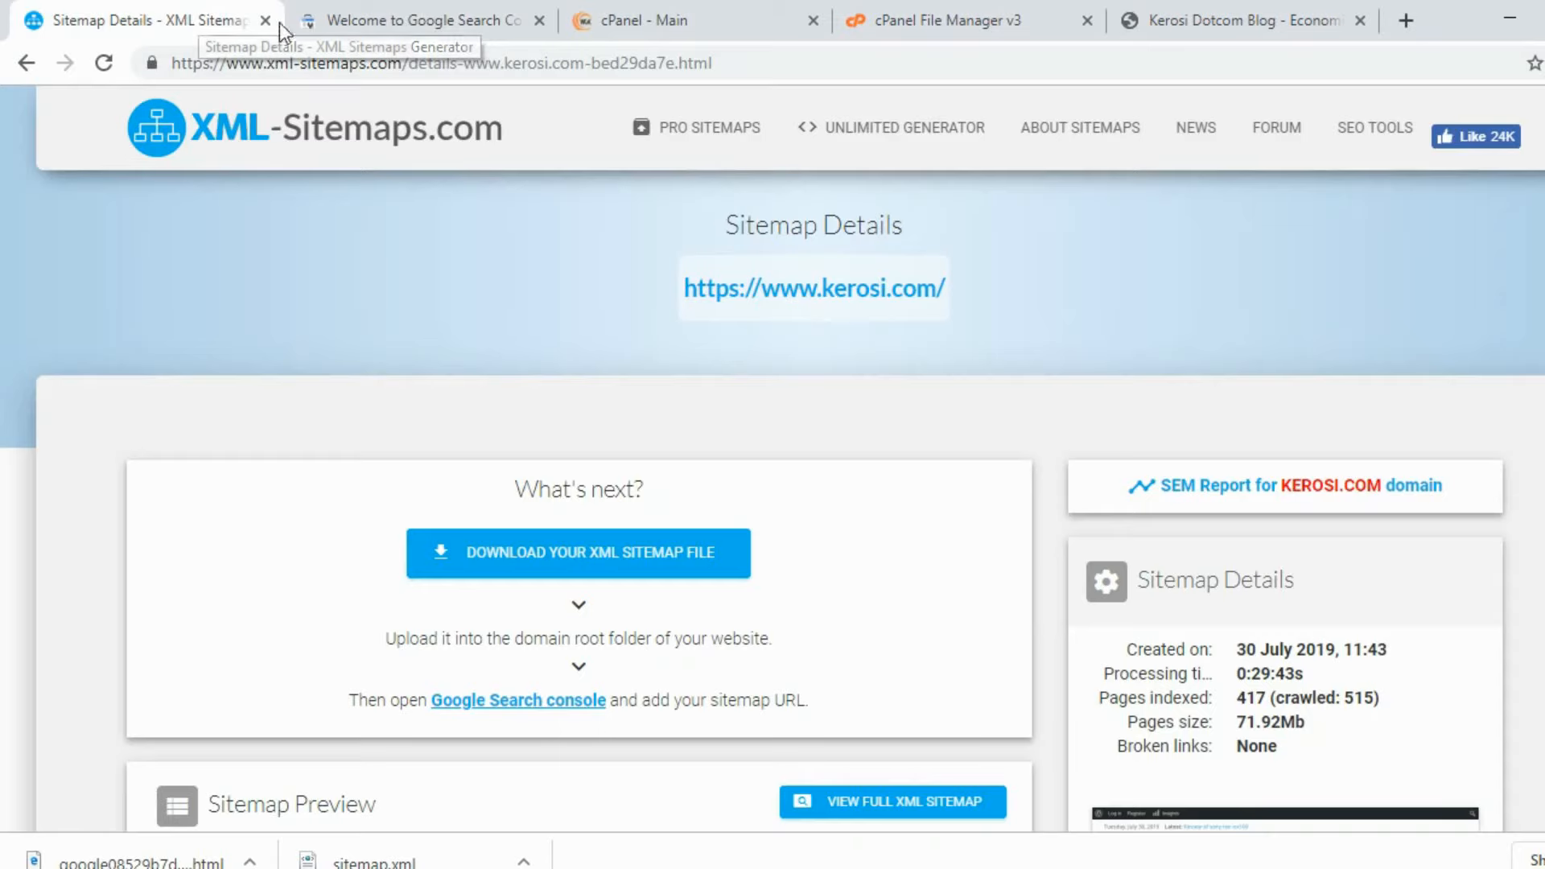
{"action": "left_click", "coordinate": [415, 20]}
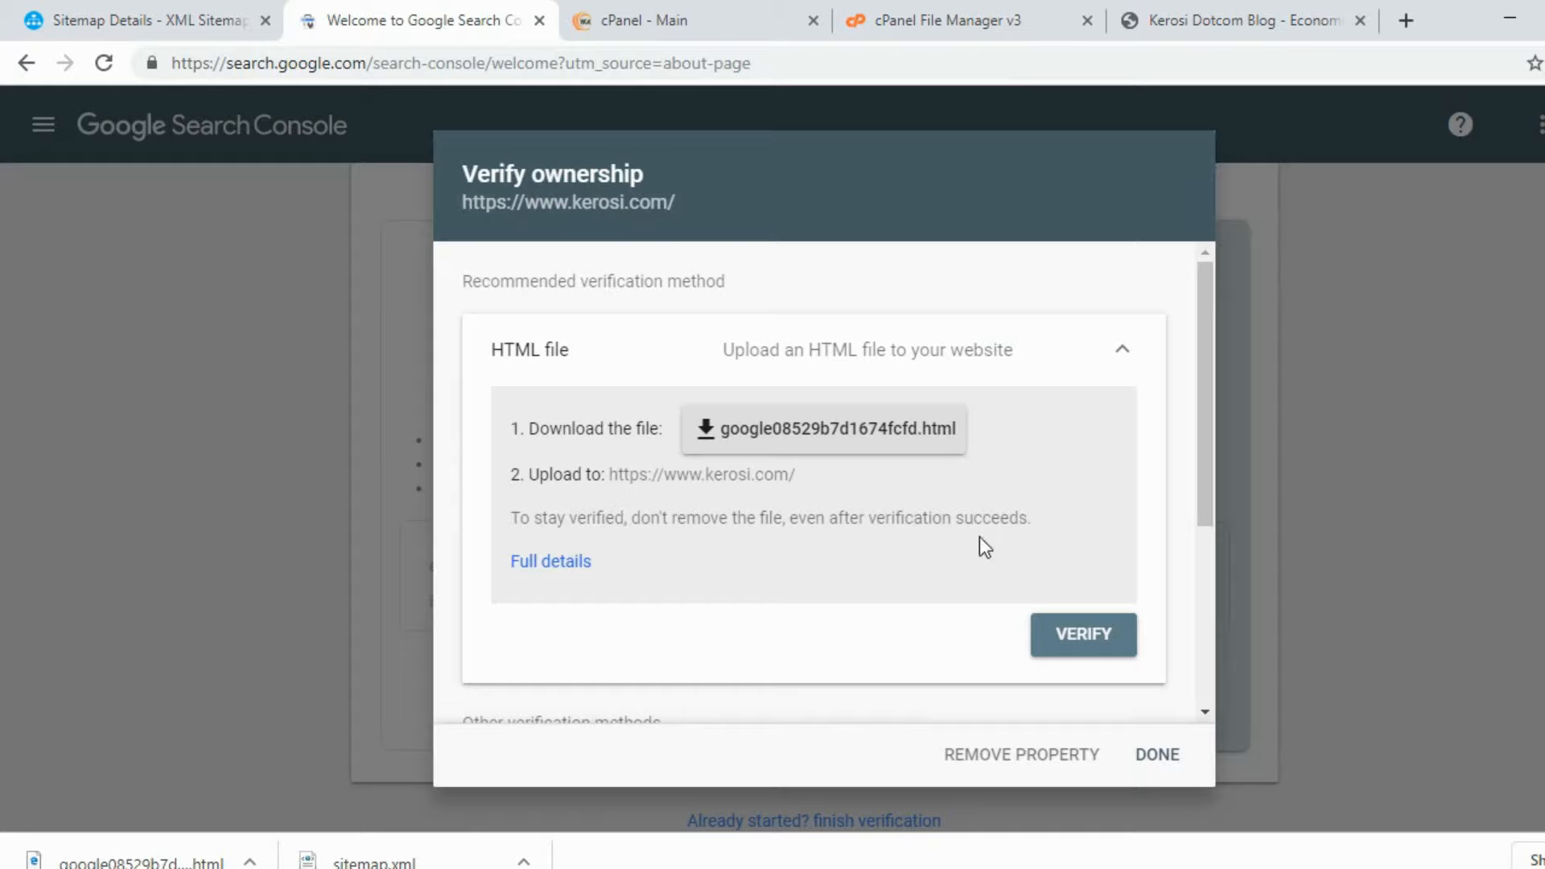
{"action": "left_click", "coordinate": [1084, 634]}
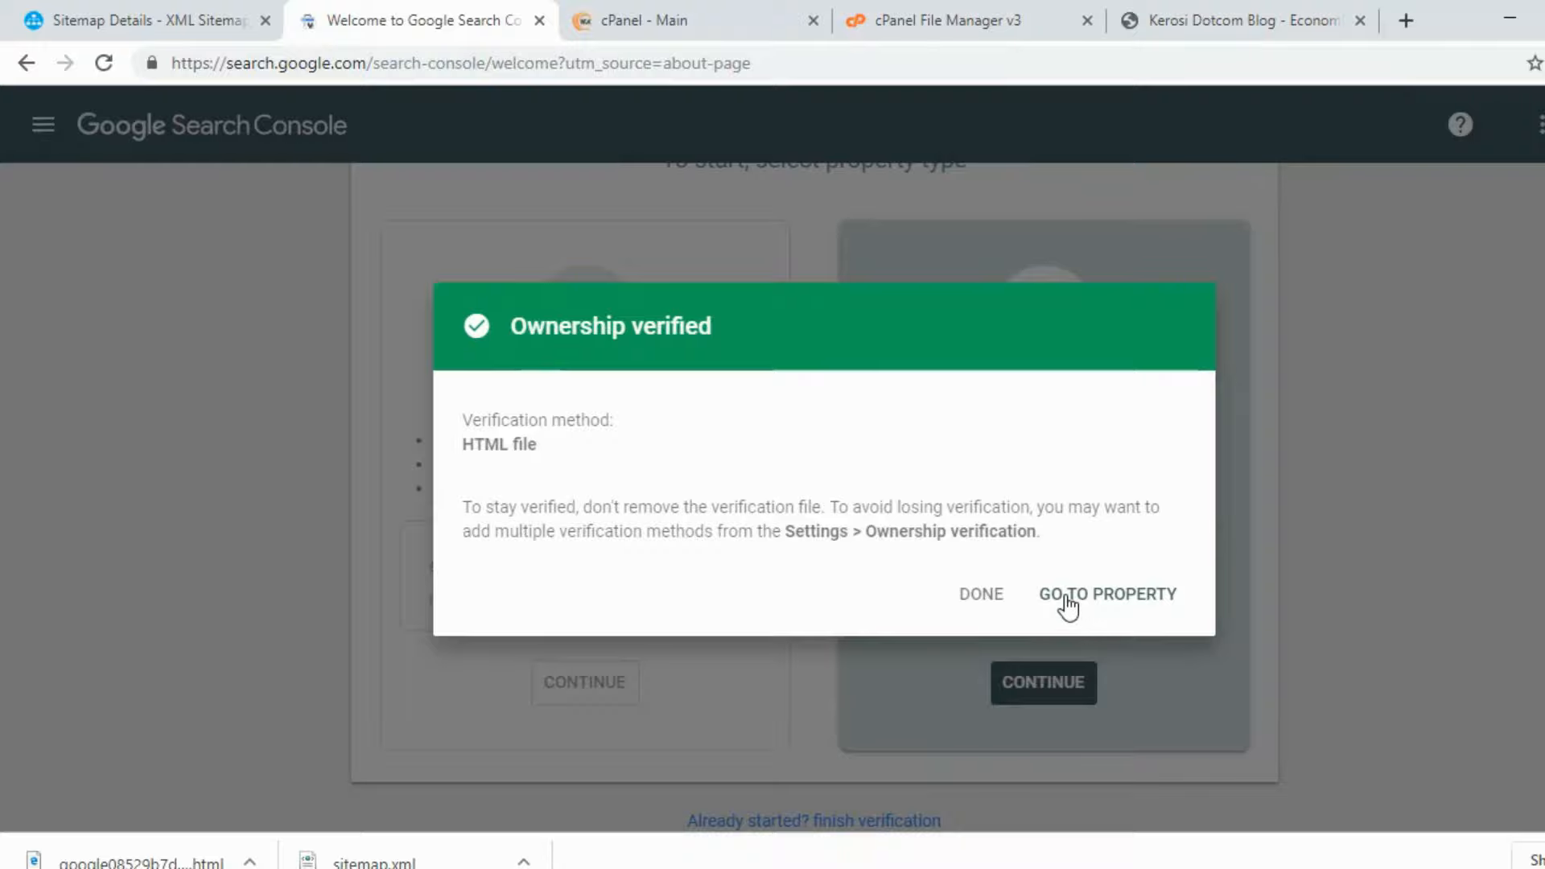
{"action": "left_click", "coordinate": [978, 595]}
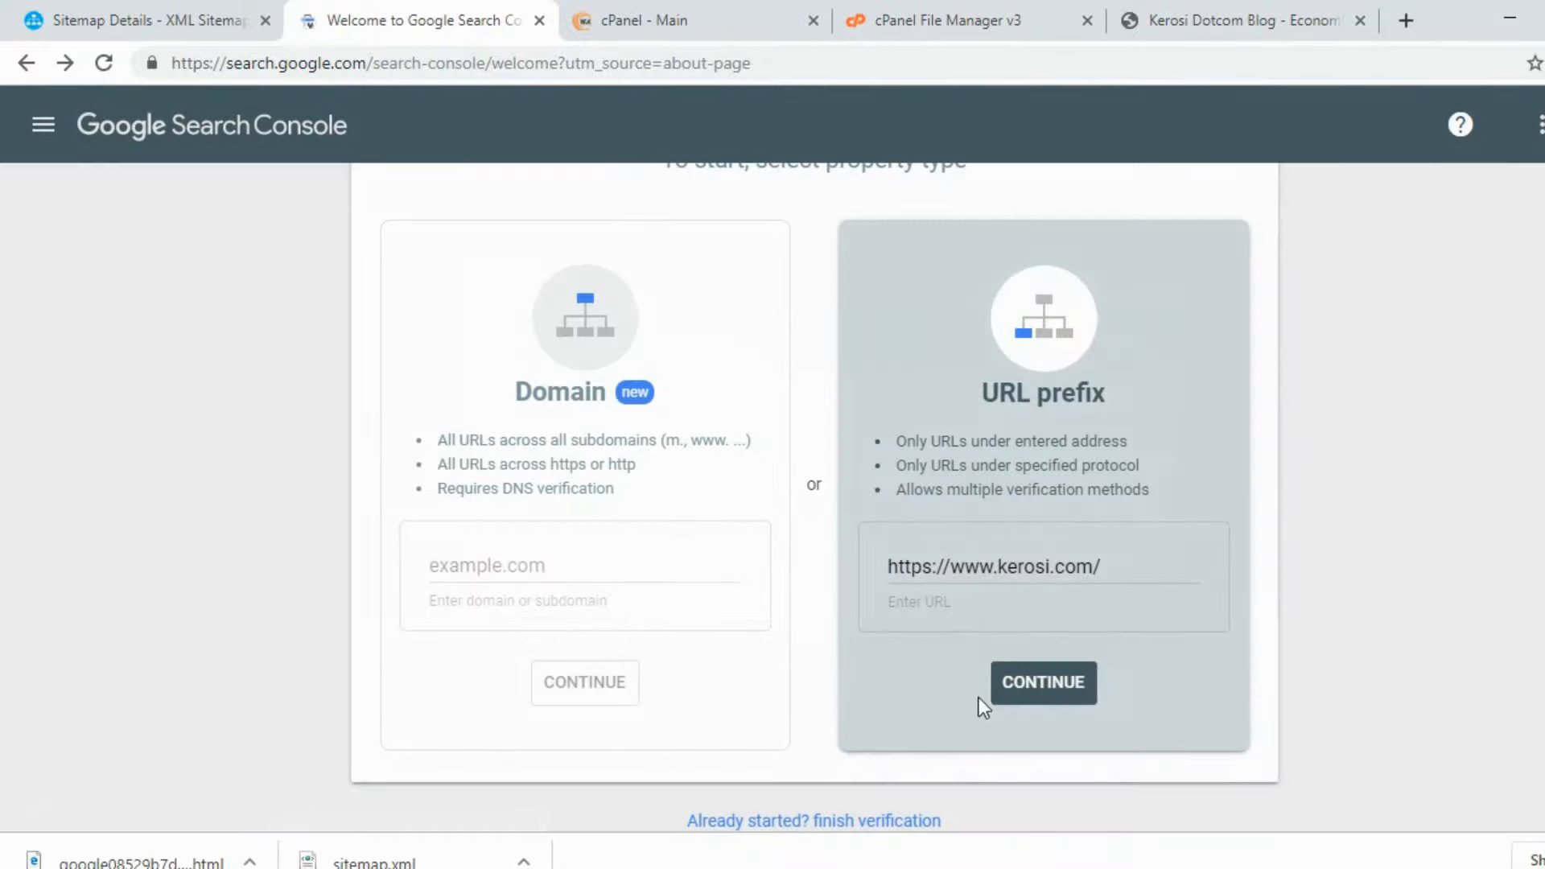
{"action": "left_click", "coordinate": [1023, 684]}
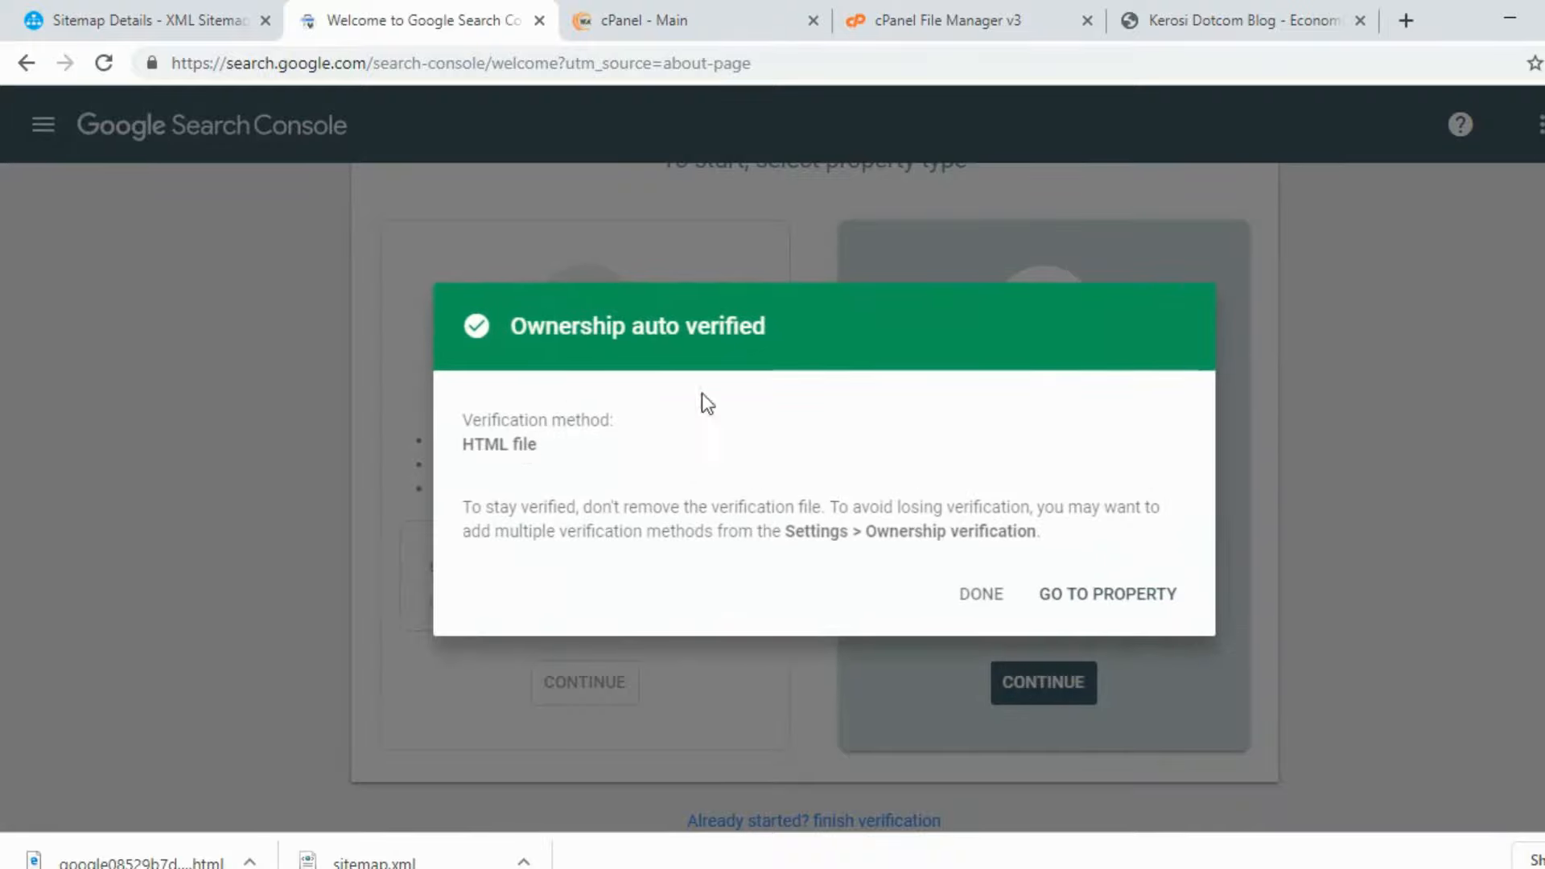
{"action": "left_click", "coordinate": [982, 600]}
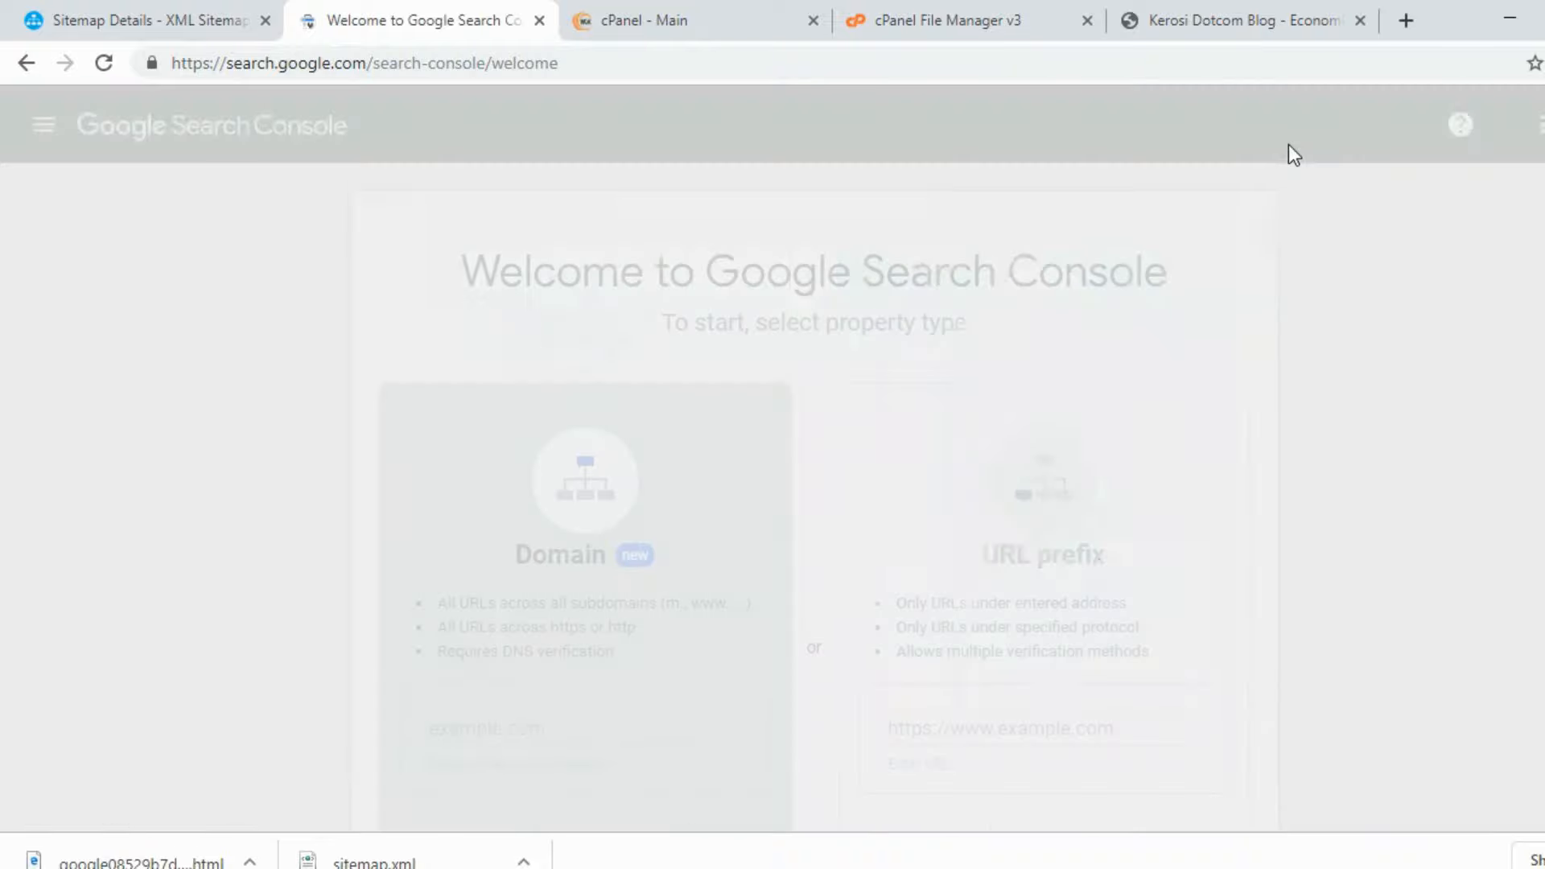
Check the Search Console welcome page for properties still waiting to finish verification.
{"action": "scroll", "coordinate": [1002, 487], "scroll_direction": "down", "scroll_amount": 1}
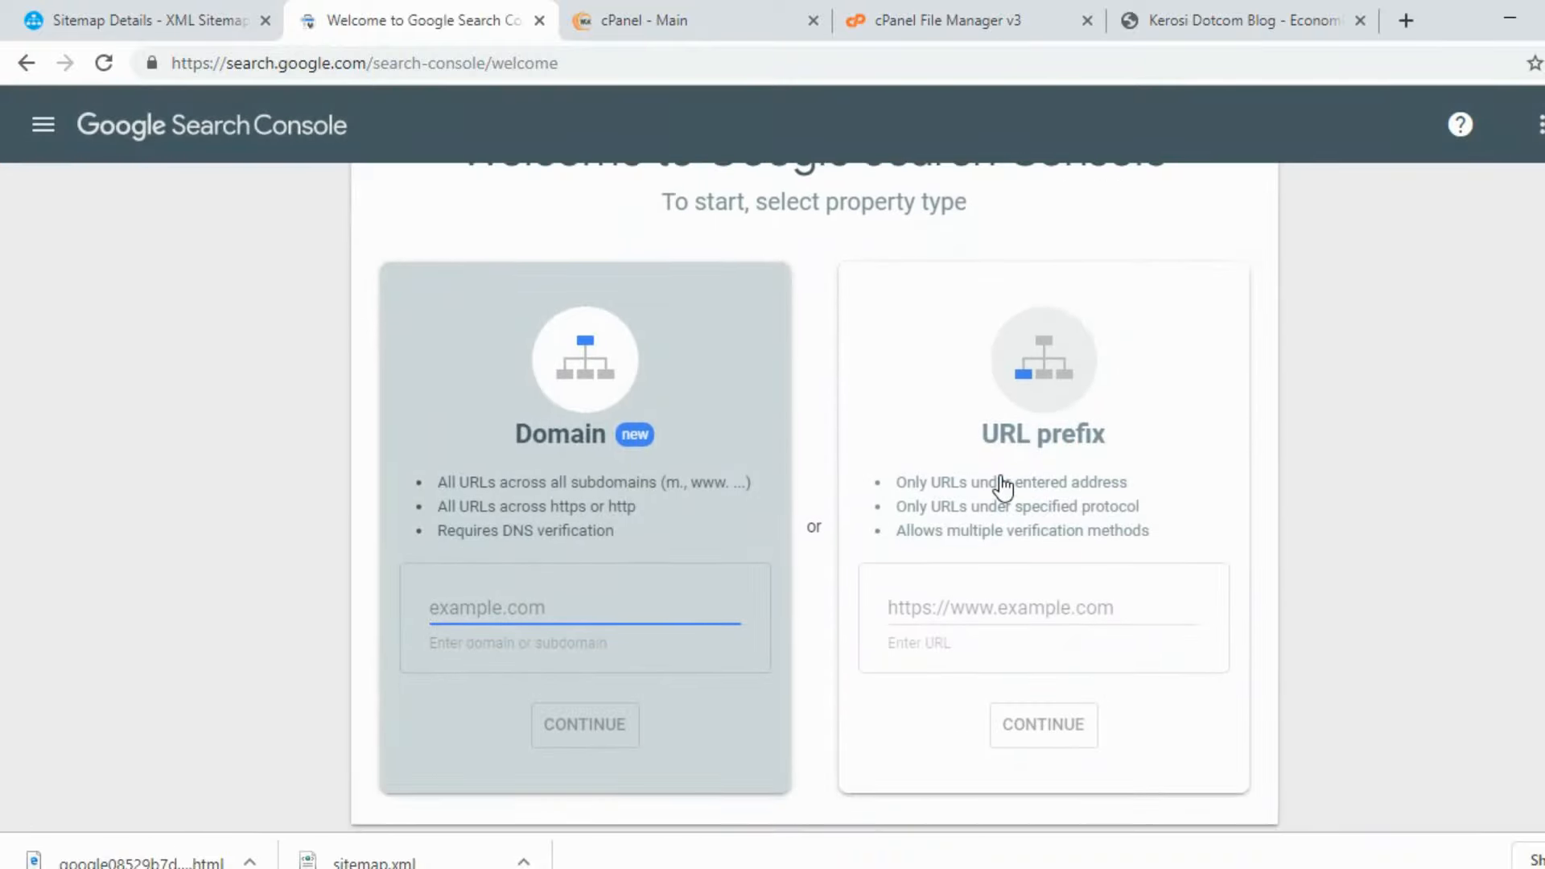
{"action": "scroll", "coordinate": [1002, 491], "scroll_direction": "down", "scroll_amount": 1}
{"action": "scroll", "coordinate": [998, 515], "scroll_direction": "up", "scroll_amount": 2}
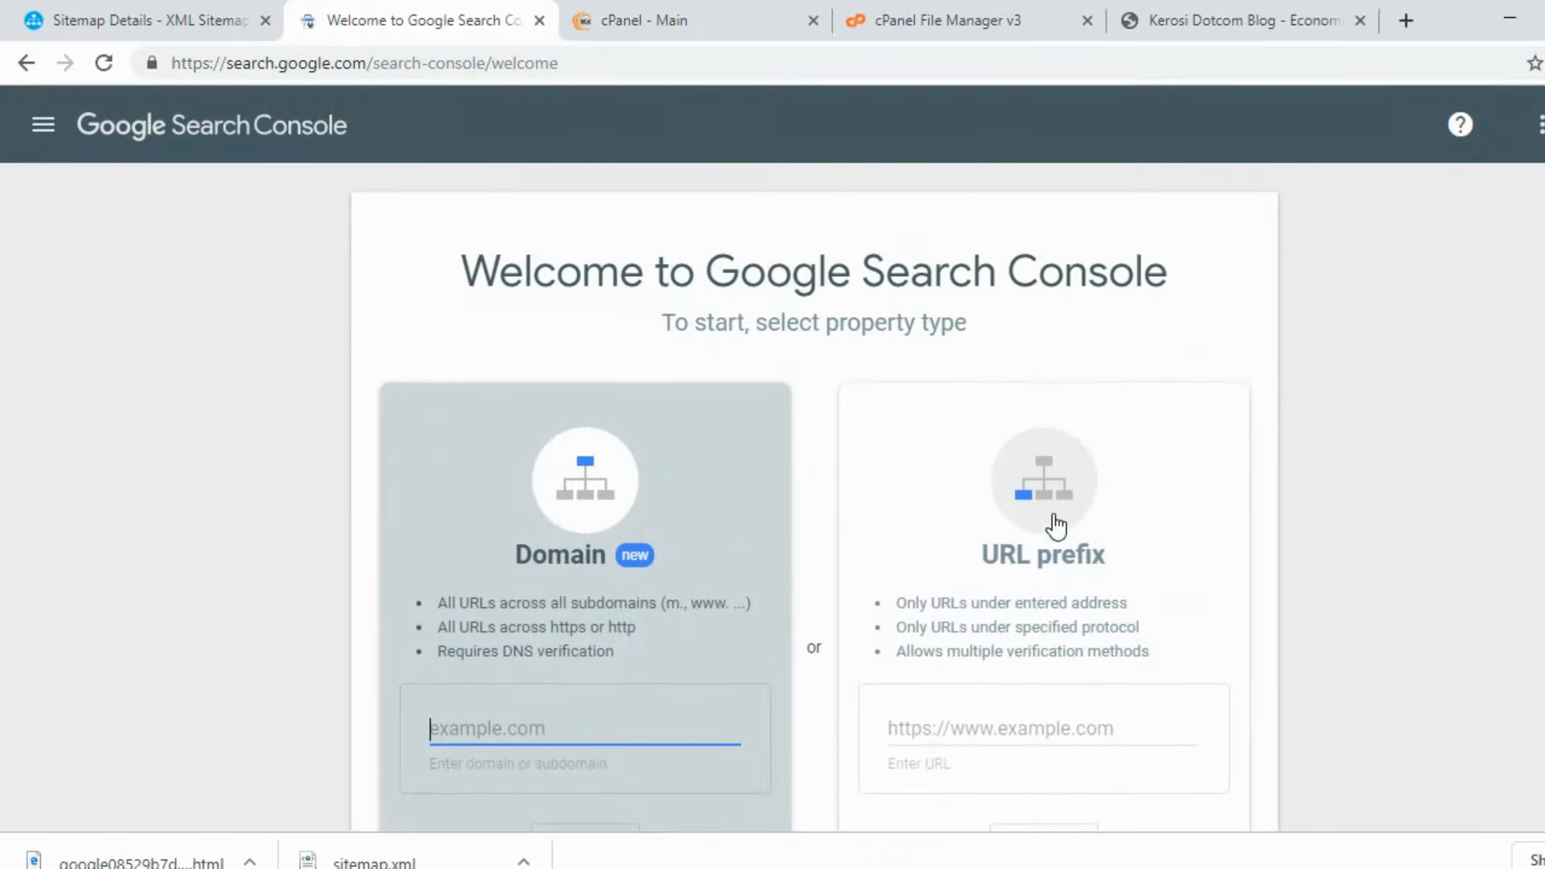
{"action": "scroll", "coordinate": [1057, 527], "scroll_direction": "down", "scroll_amount": 2}
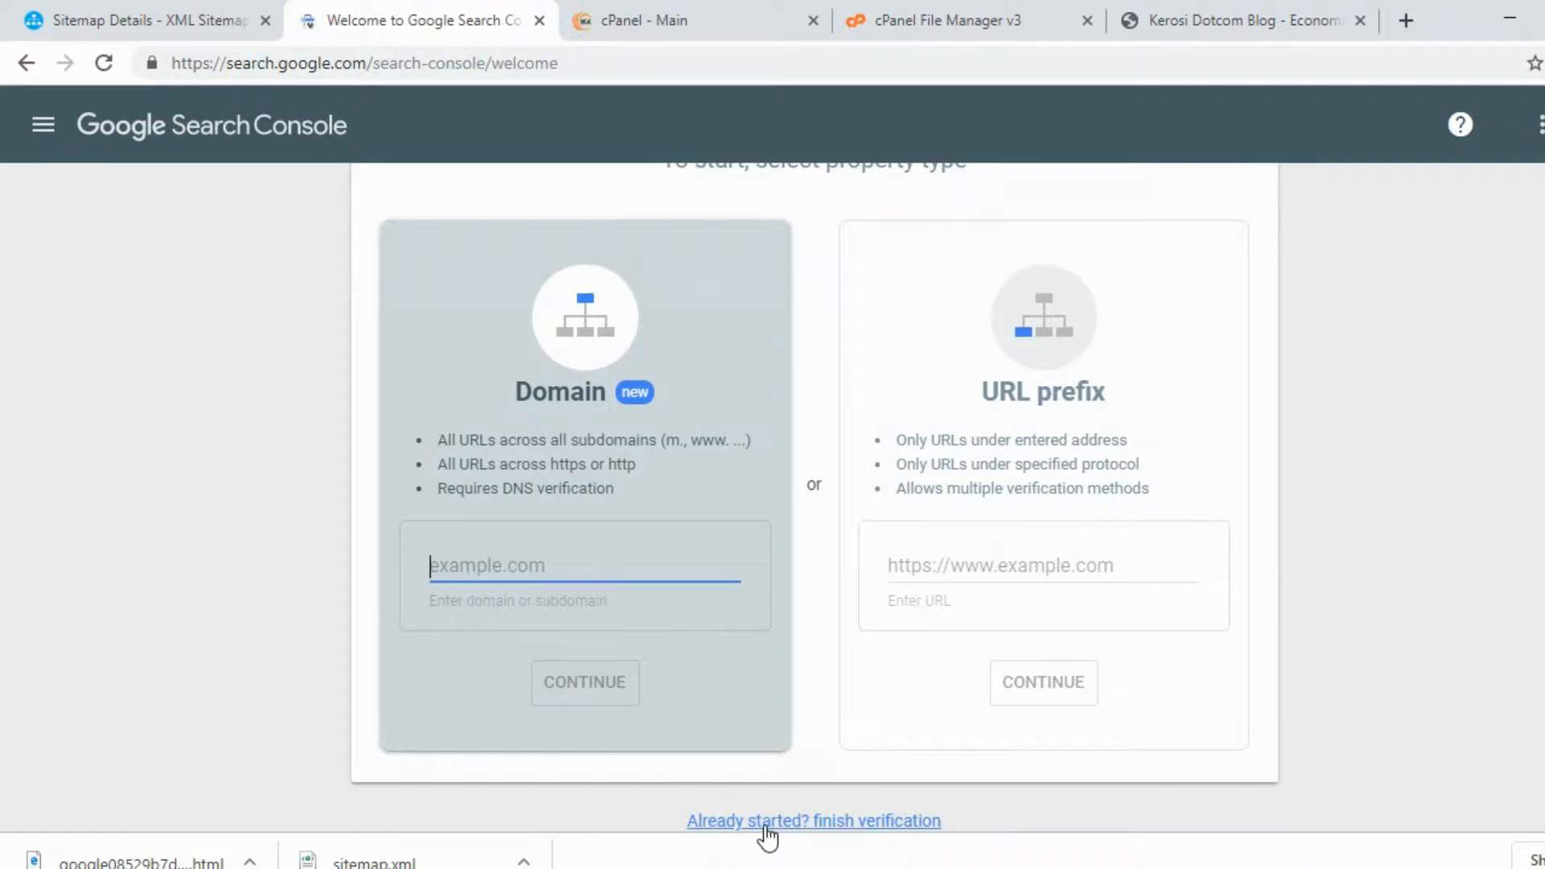
{"action": "left_click", "coordinate": [767, 825]}
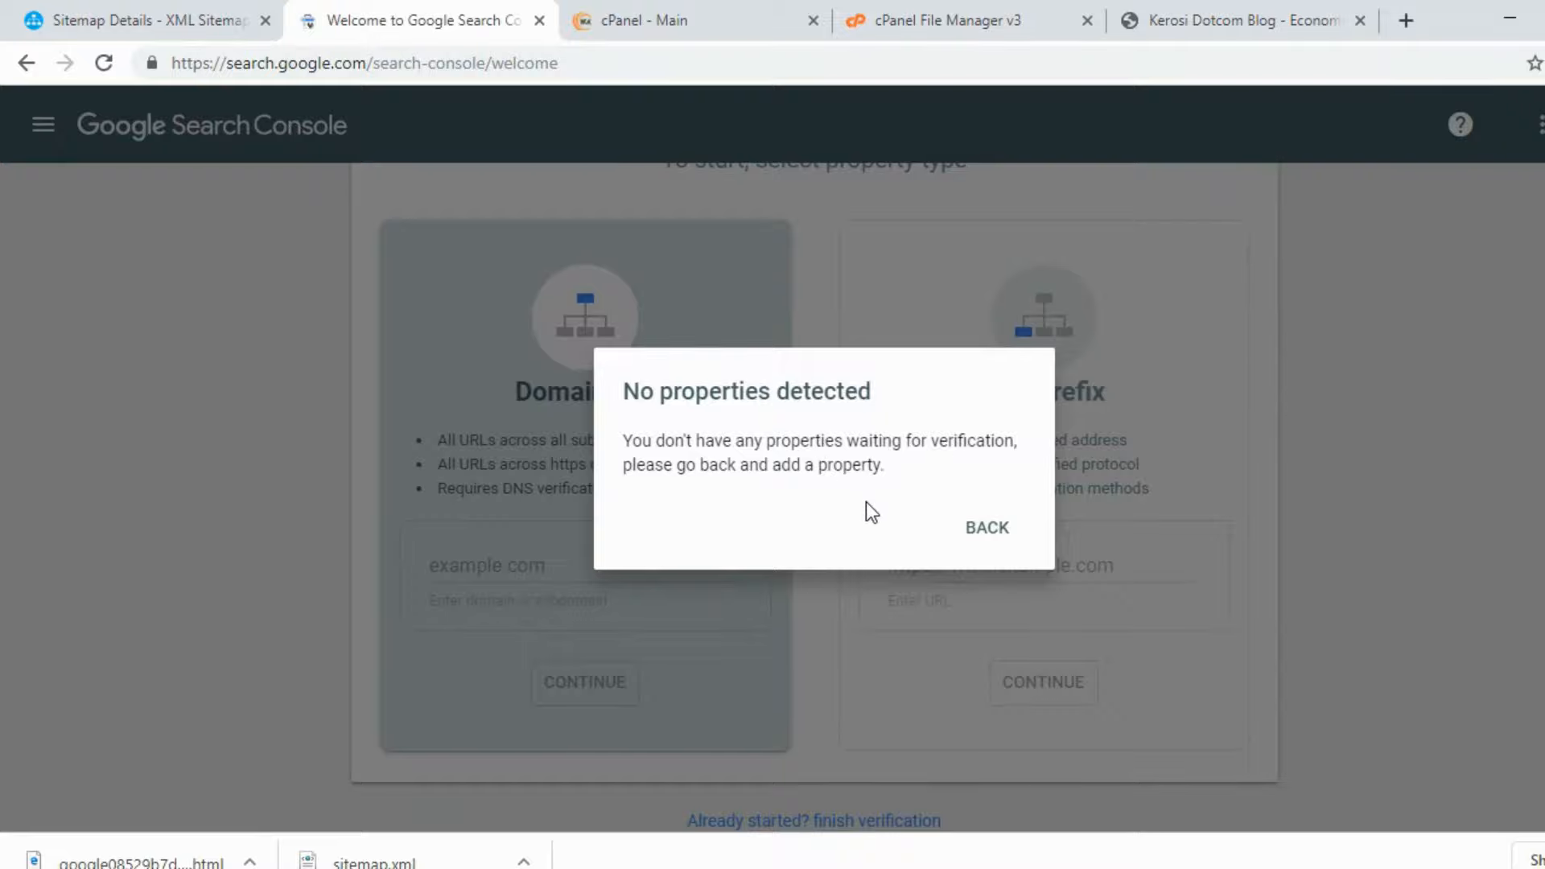
{"action": "left_click", "coordinate": [981, 532]}
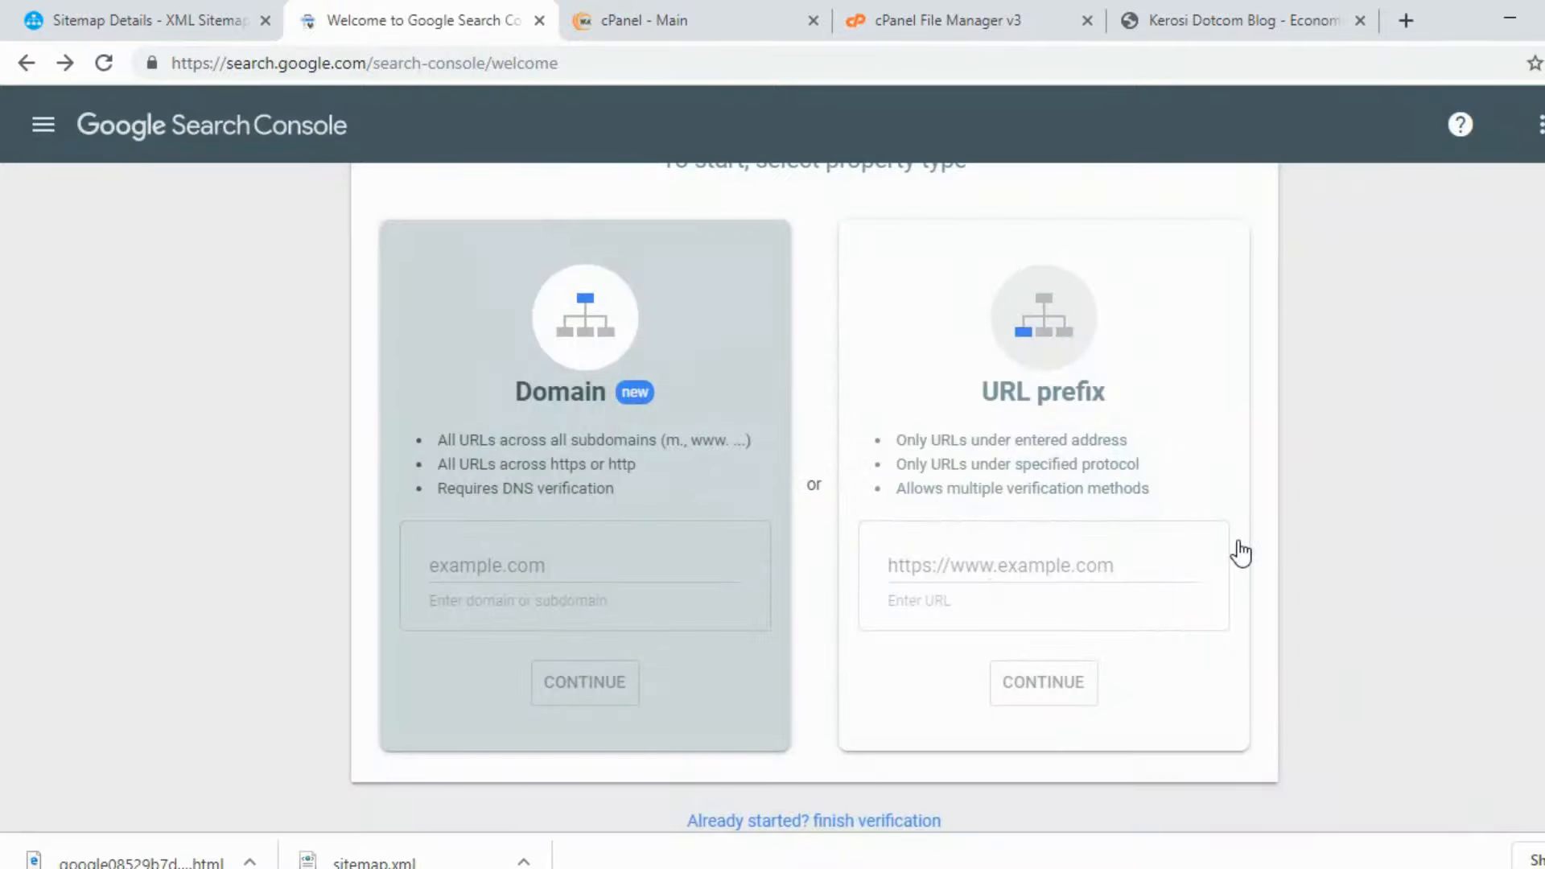
{"action": "scroll", "coordinate": [1240, 552], "scroll_direction": "up", "scroll_amount": 2}
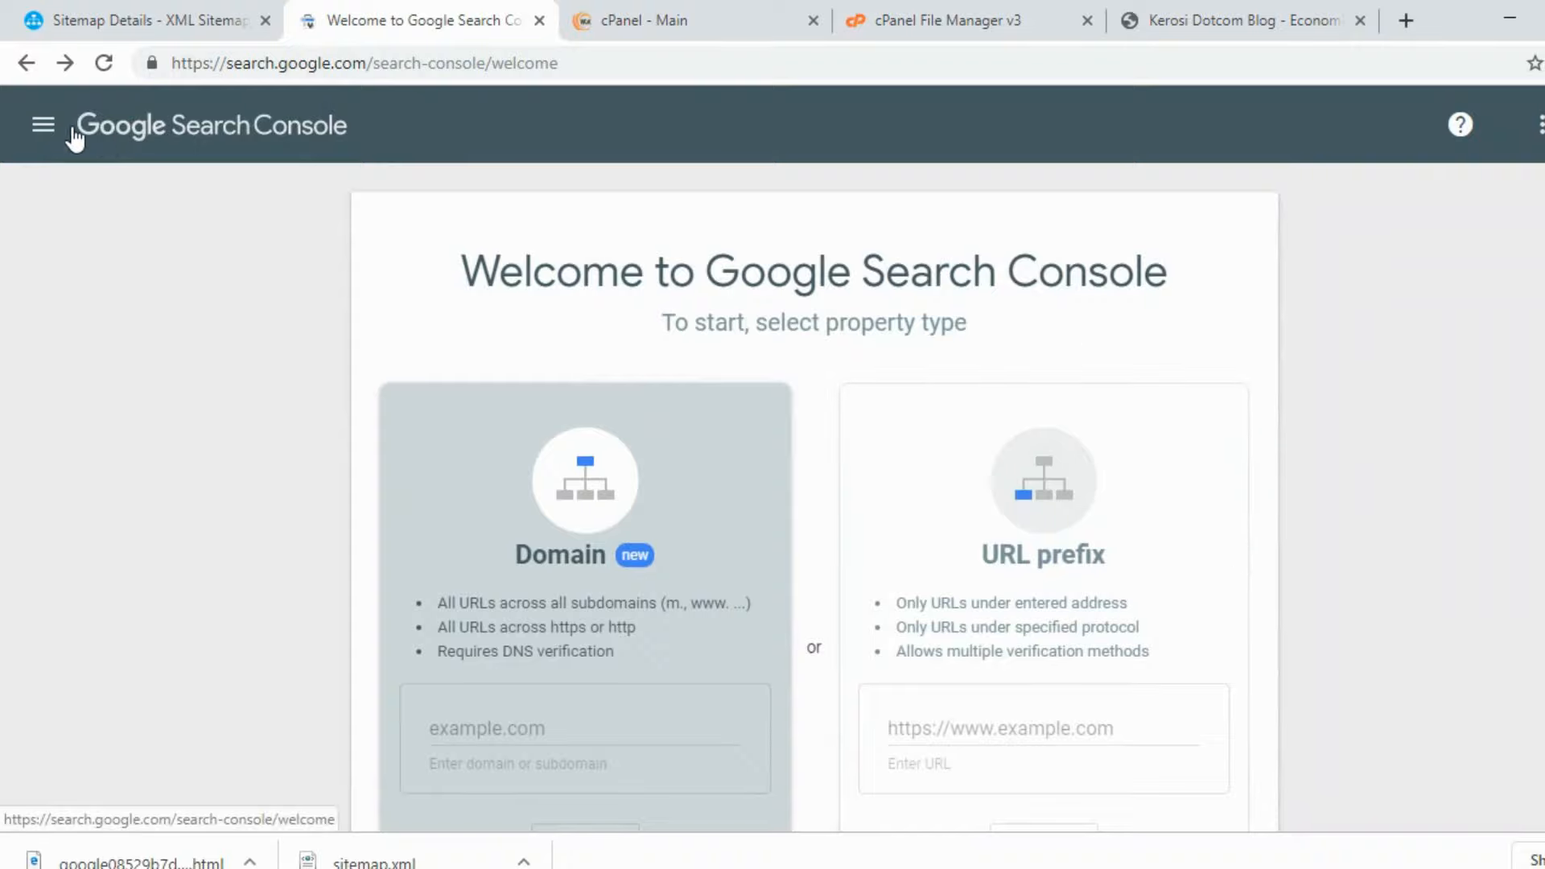
Open the SEM report for the kerosi.com domain from the Sitemap Details page on XML-Sitemaps.com.
{"action": "left_click", "coordinate": [145, 25]}
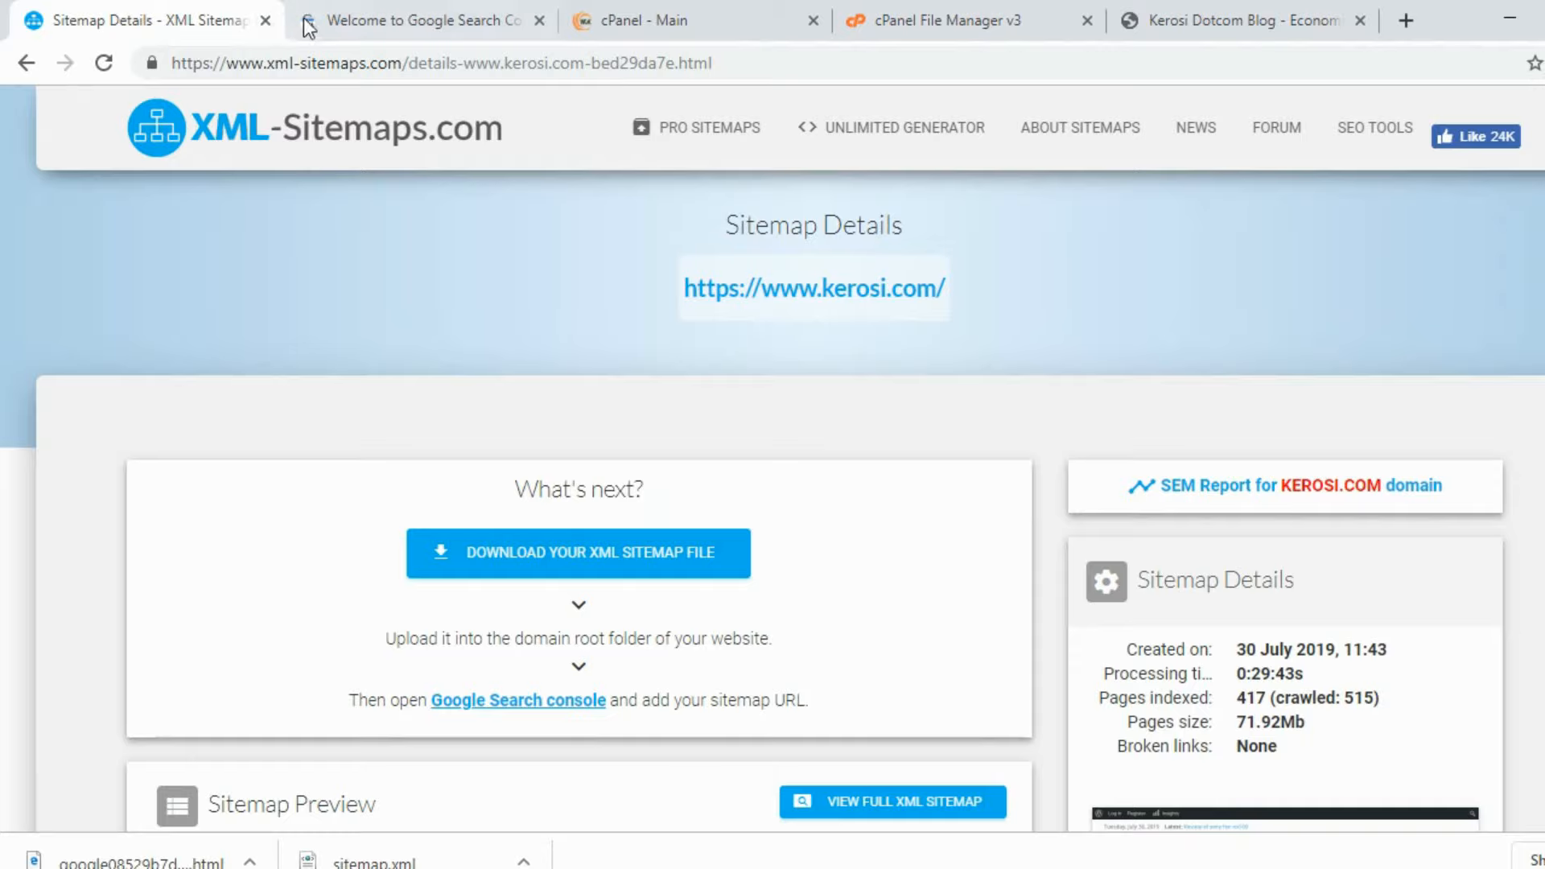
{"action": "left_click", "coordinate": [306, 26]}
{"action": "left_click", "coordinate": [103, 23]}
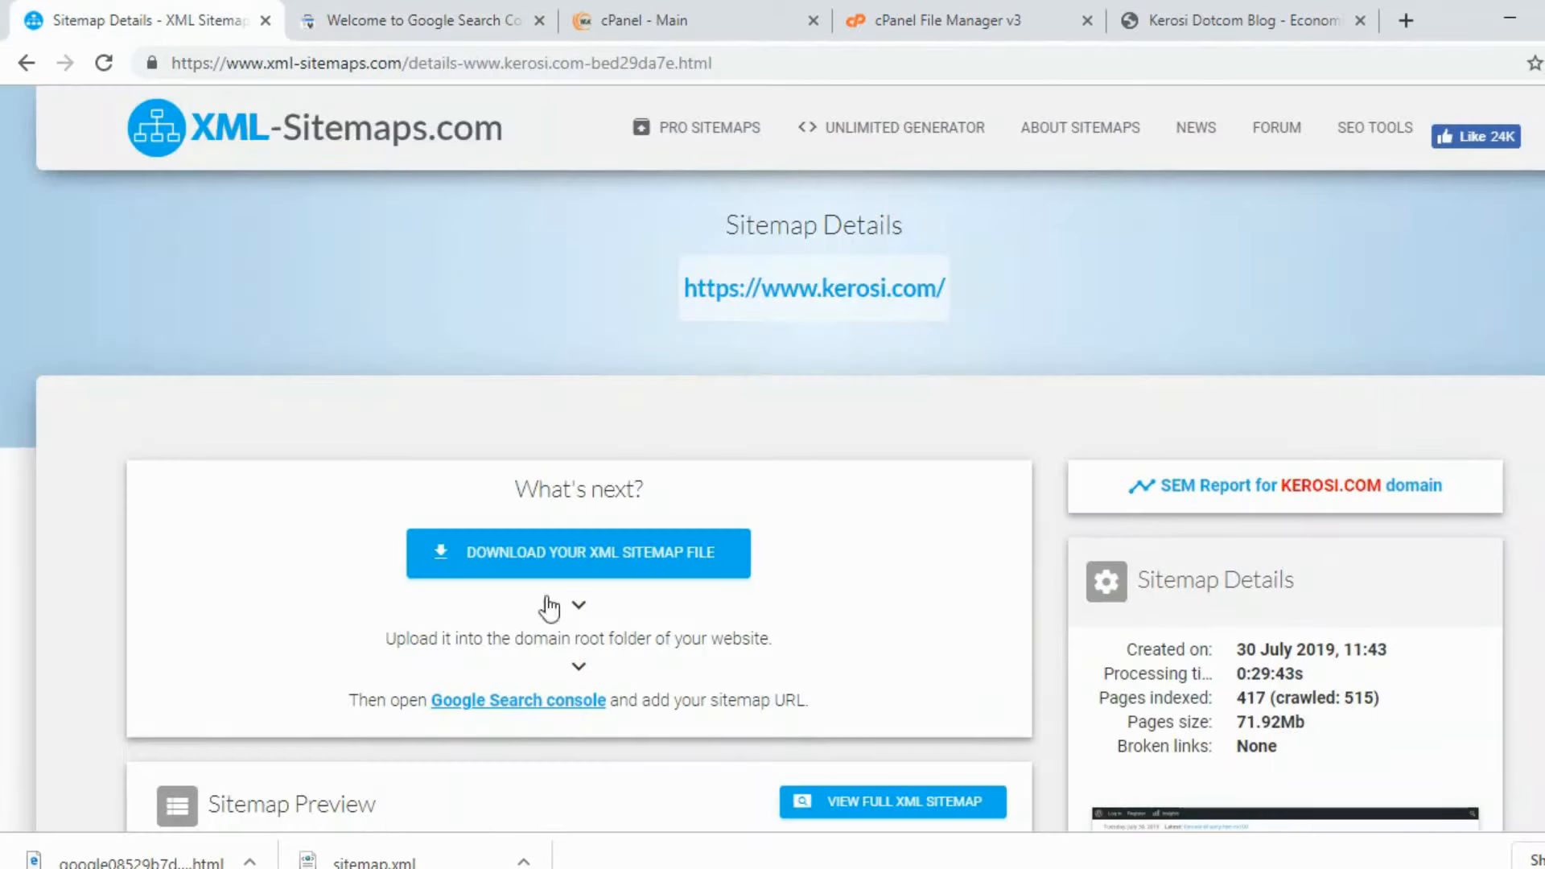
{"action": "left_click", "coordinate": [1280, 497]}
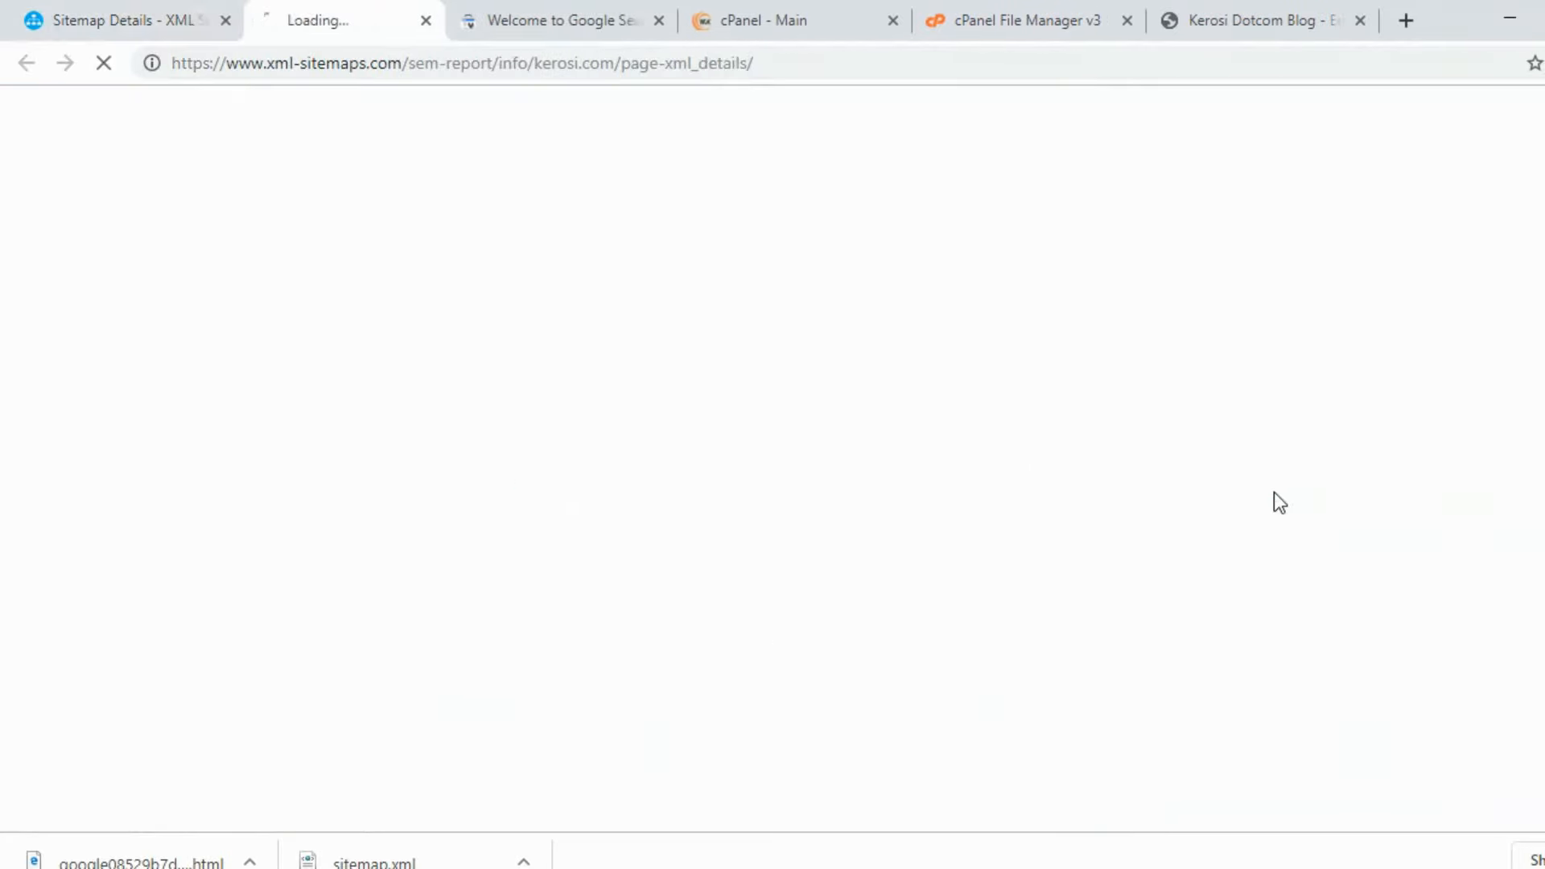
{"action": "left_click", "coordinate": [172, 24]}
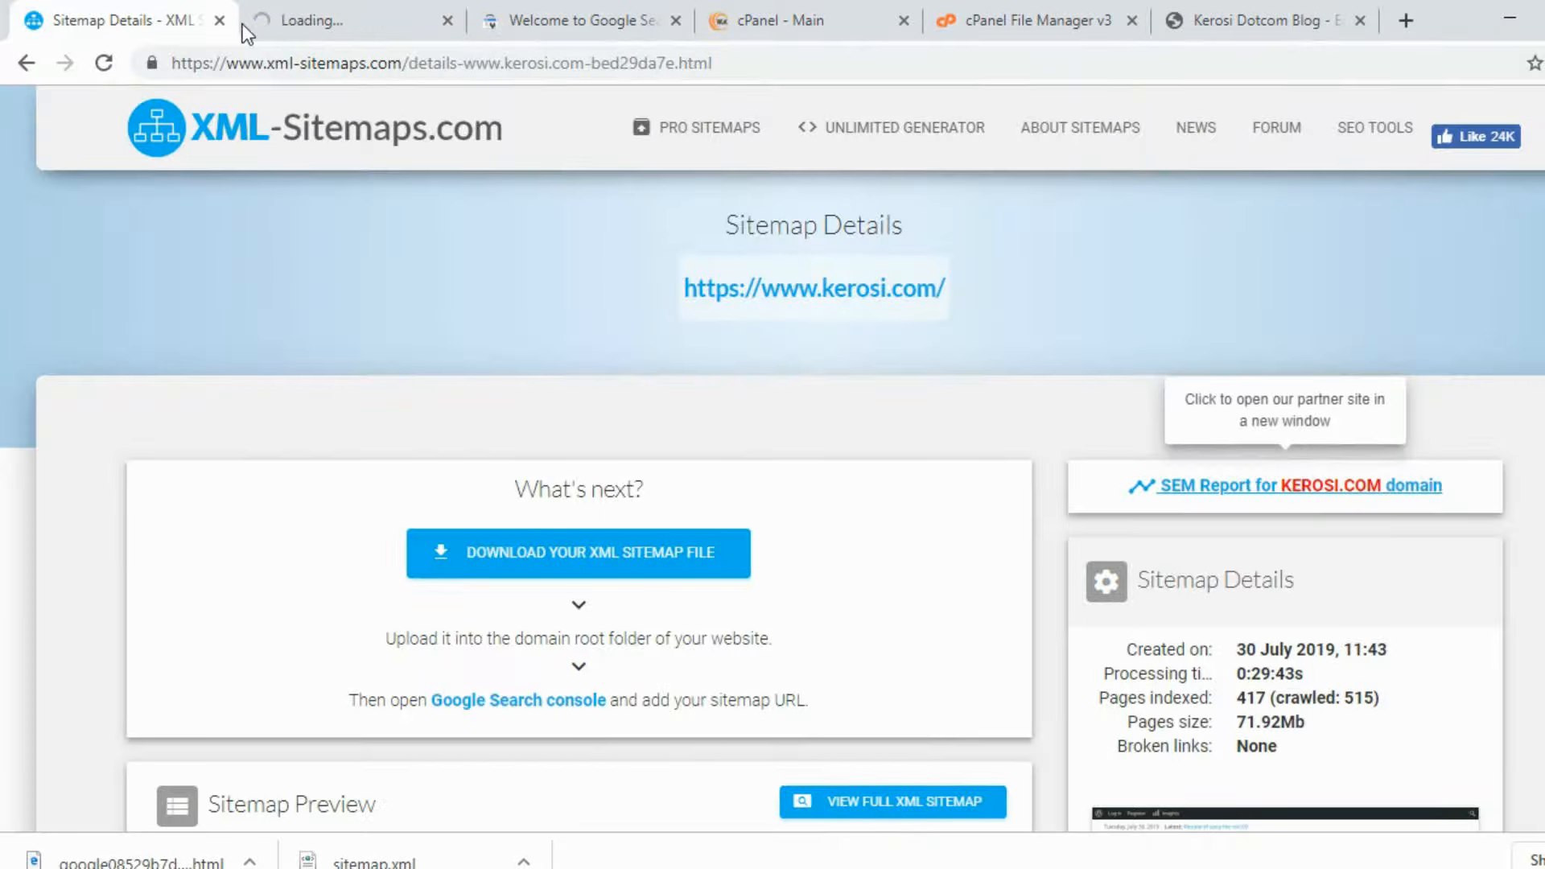
{"action": "left_click", "coordinate": [333, 21]}
{"action": "left_click", "coordinate": [57, 24]}
{"action": "left_click", "coordinate": [300, 24]}
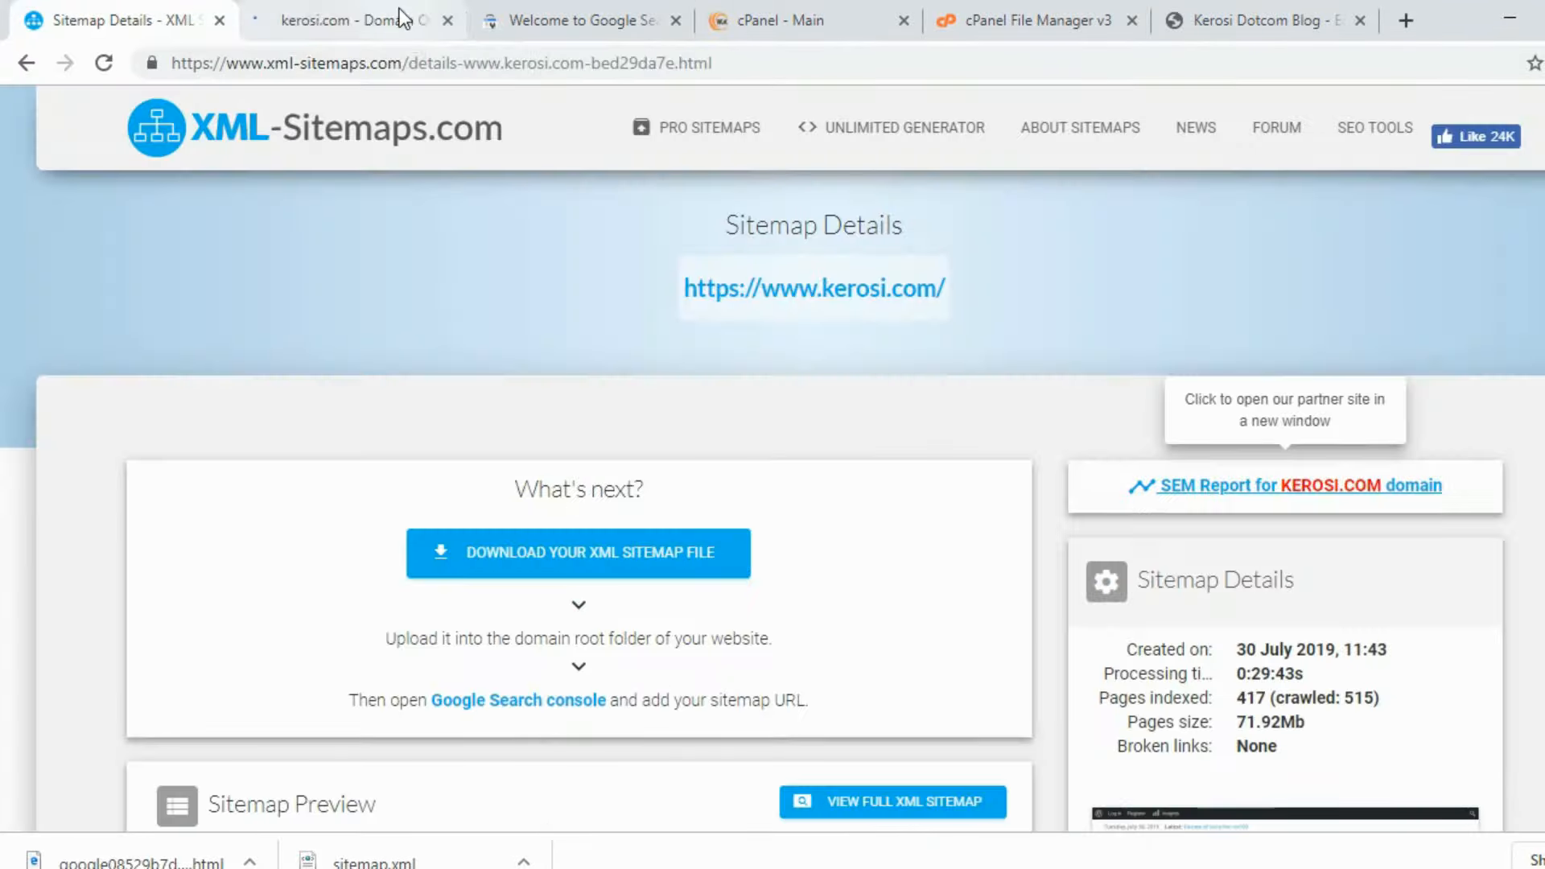
Review the sitemap preview, other downloads and sitemap viewing options on the Sitemap Details page.
{"action": "scroll", "coordinate": [828, 572], "scroll_direction": "down", "scroll_amount": 5}
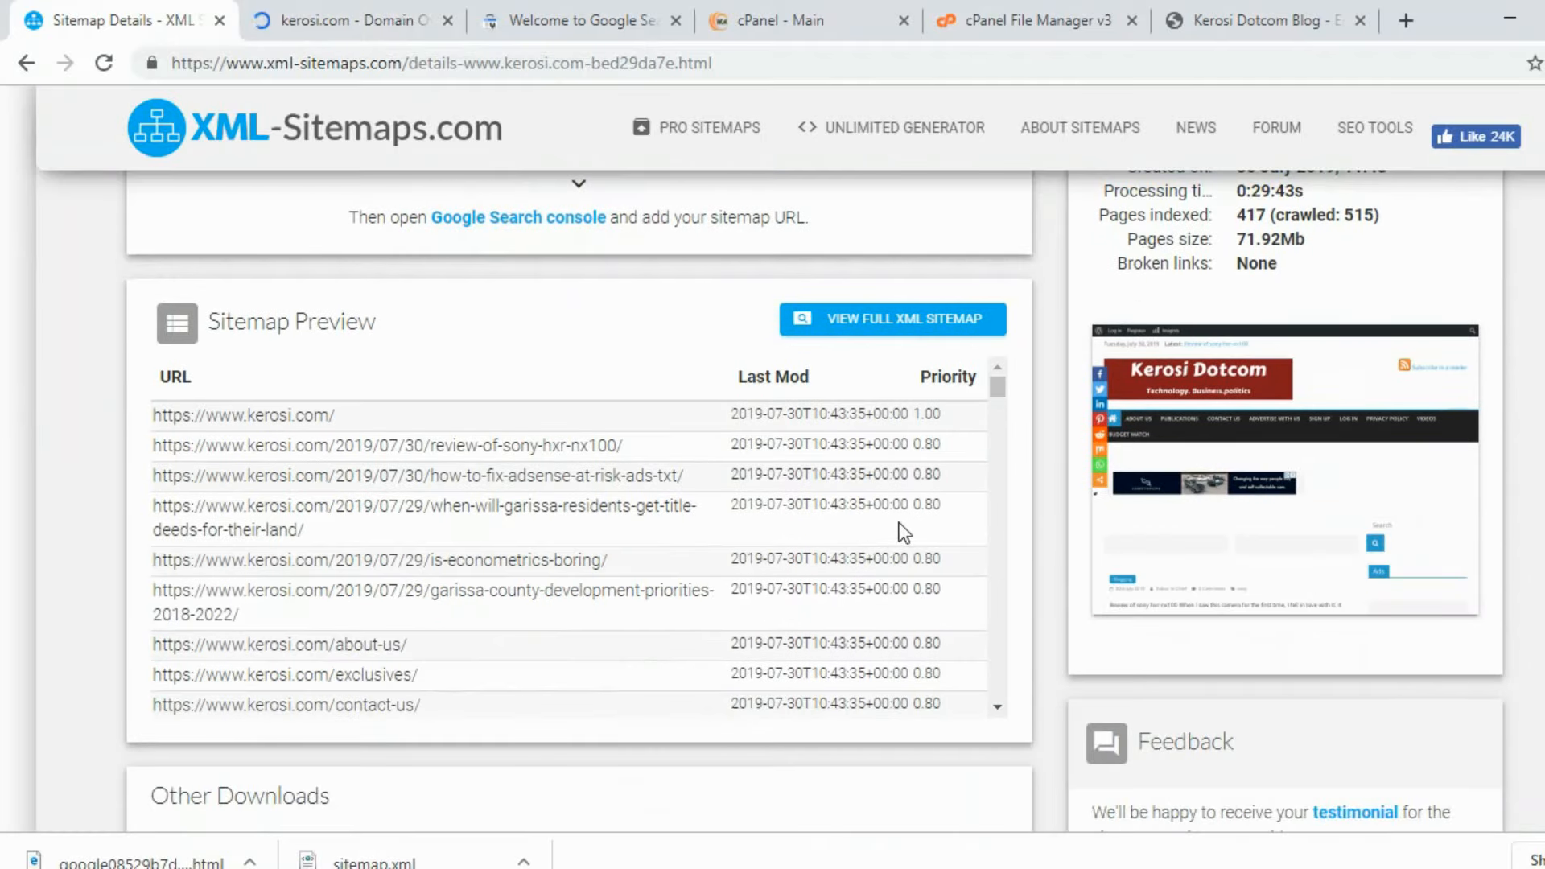
{"action": "scroll", "coordinate": [908, 523], "scroll_direction": "down", "scroll_amount": 4}
{"action": "scroll", "coordinate": [1109, 651], "scroll_direction": "down", "scroll_amount": 7}
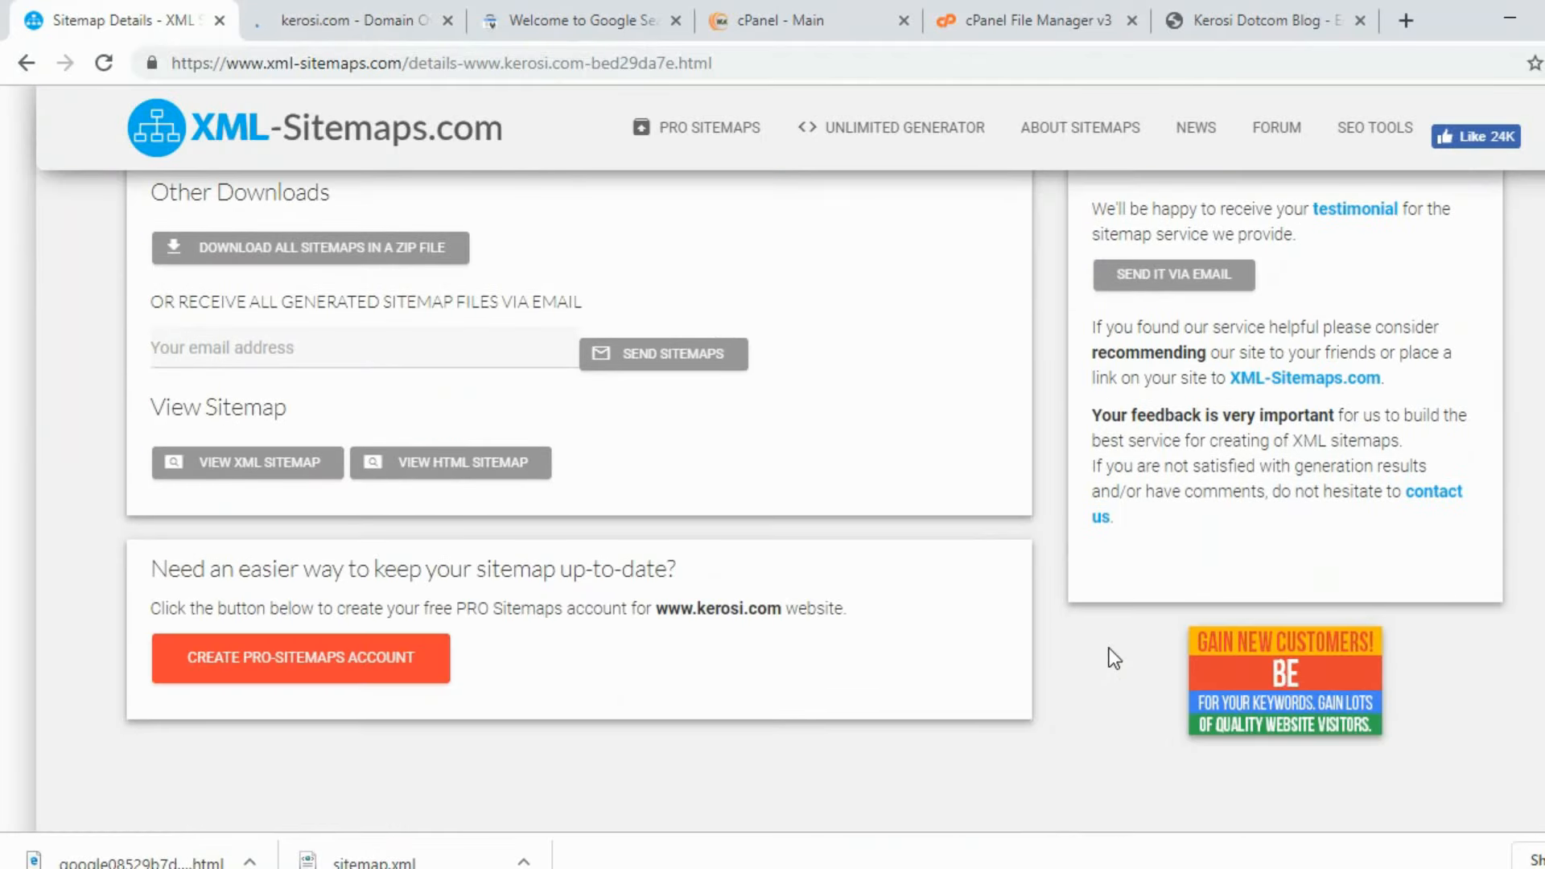